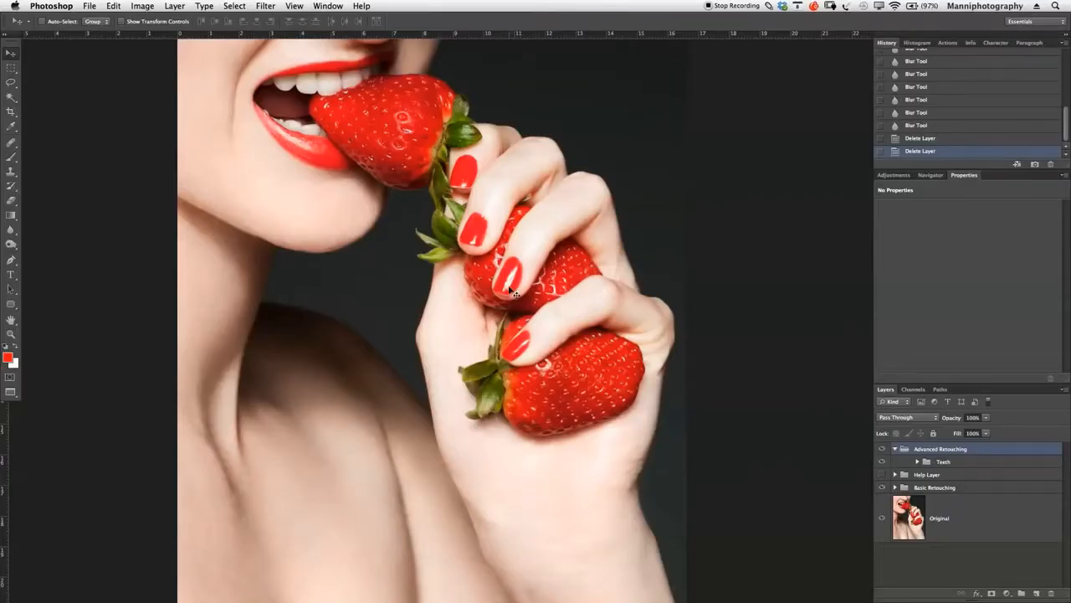
- Start a Pen tool path at the tip of the lowest fingernail and trace the nail's upper edge toward the cuticle
key("z")
left_click_drag(512, 290, 550, 250)
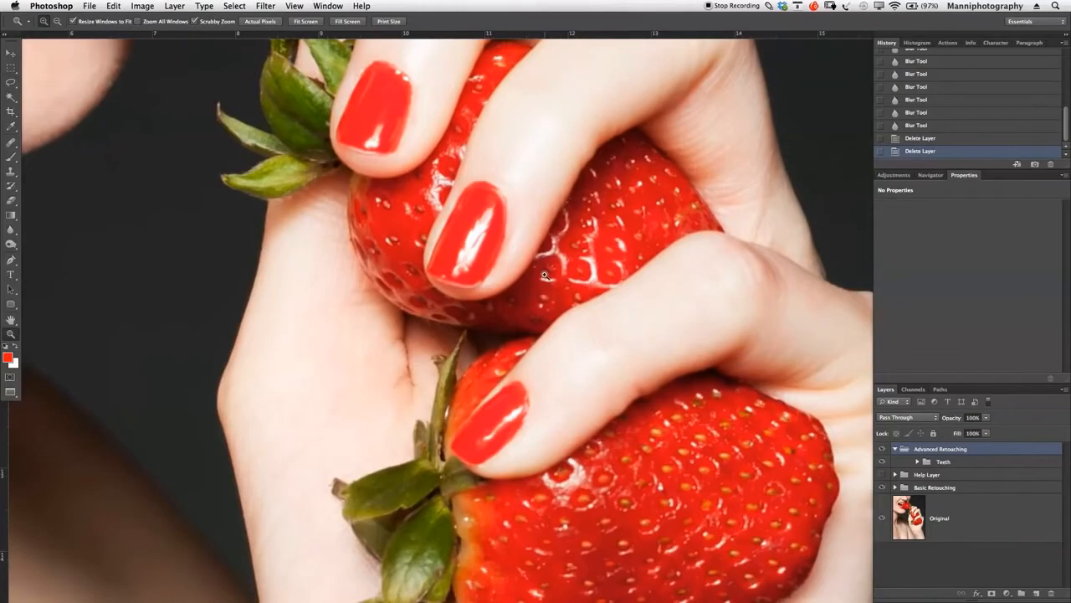
key("F1")
key("F1")
key("p")
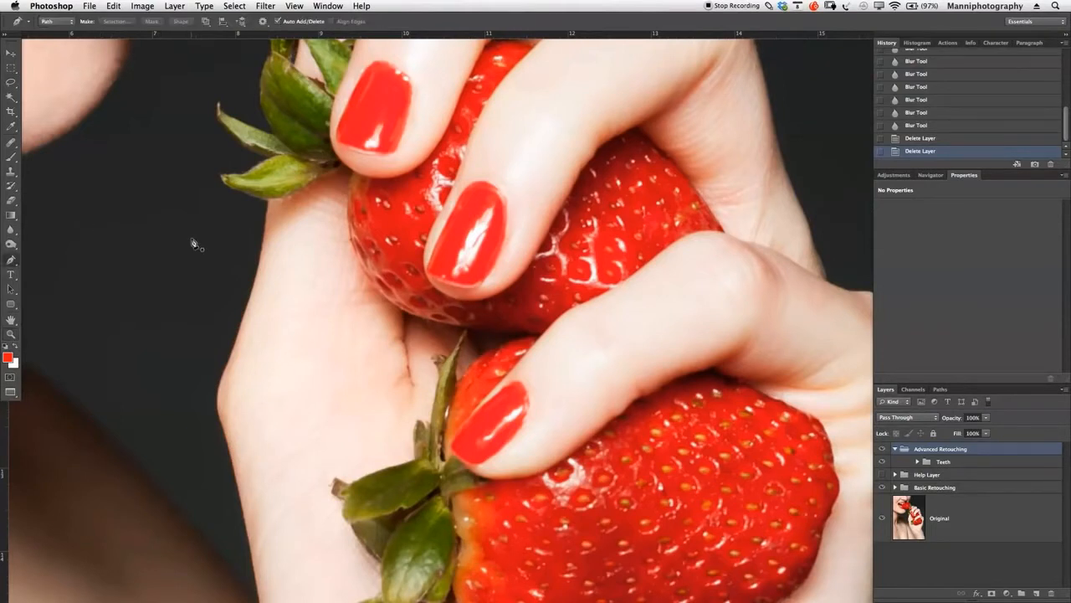
key("F1")
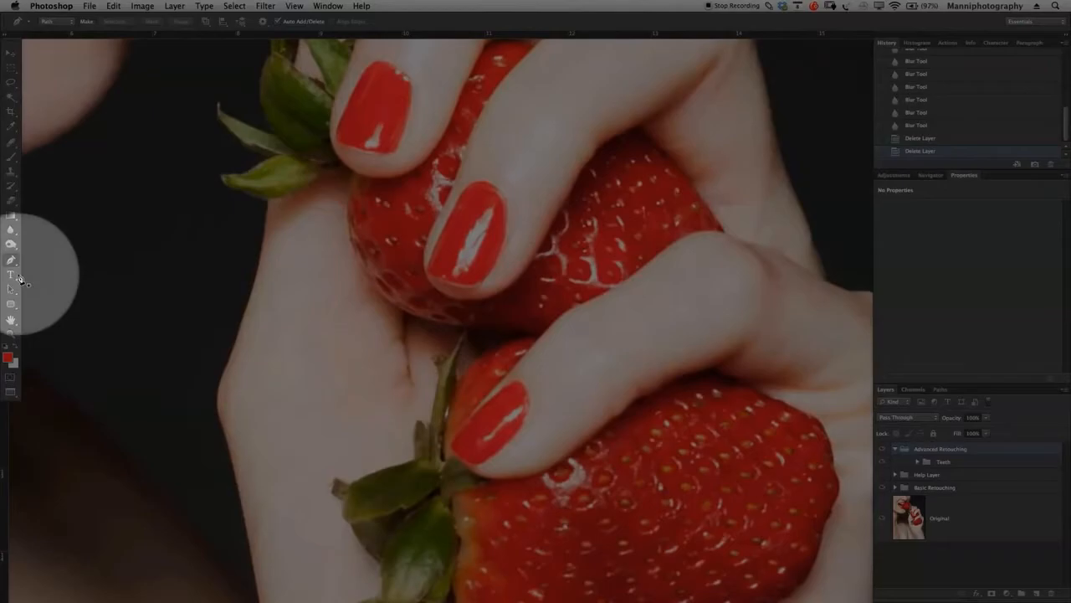
key("F1")
key("z")
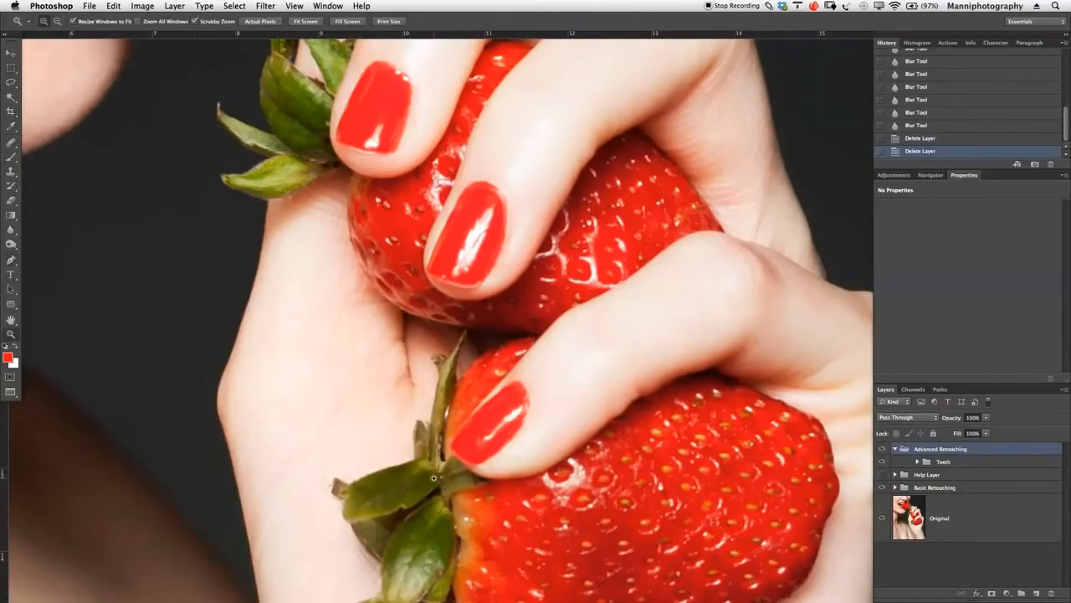
left_click_drag(504, 438, 490, 299)
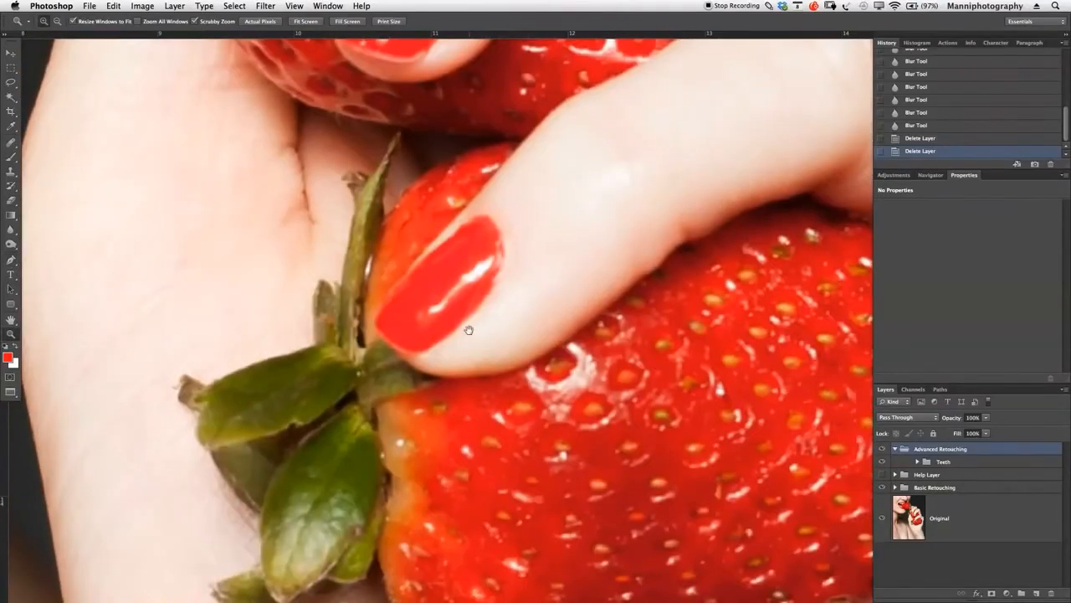
key("p")
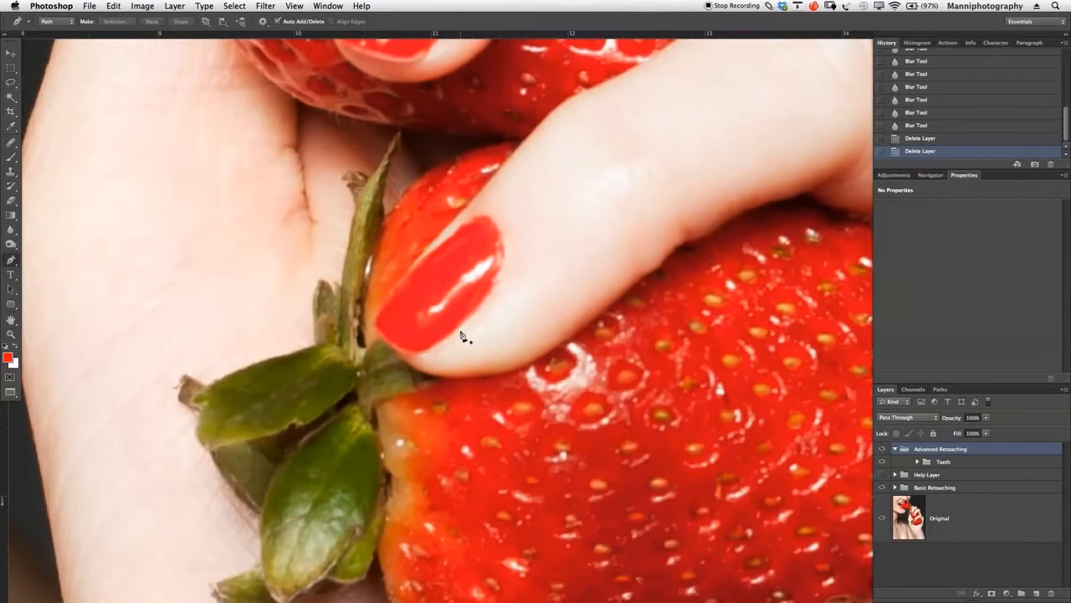
left_click(379, 310)
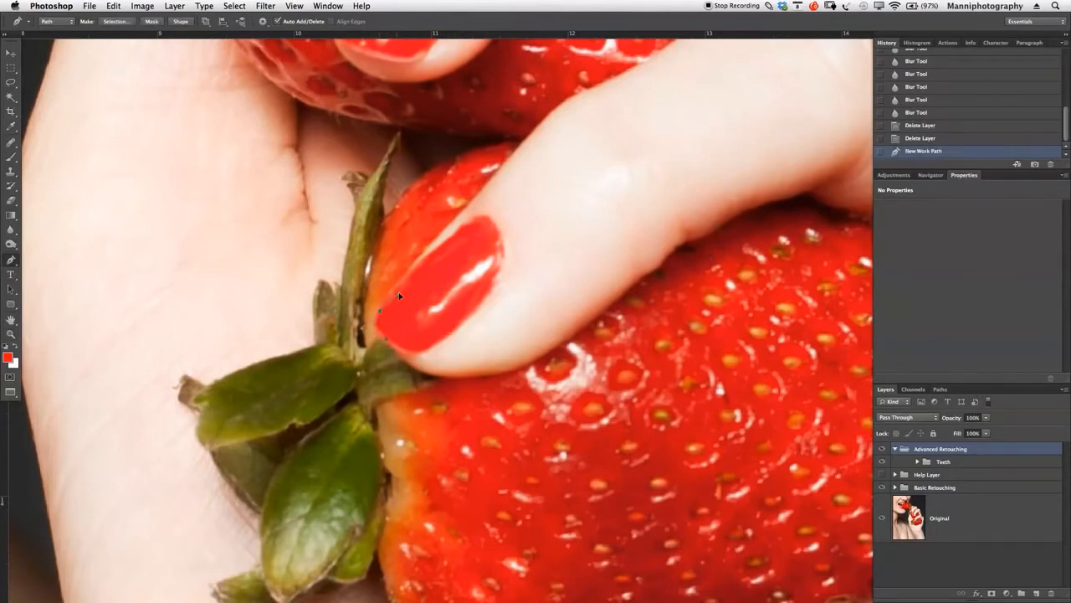
left_click(396, 297)
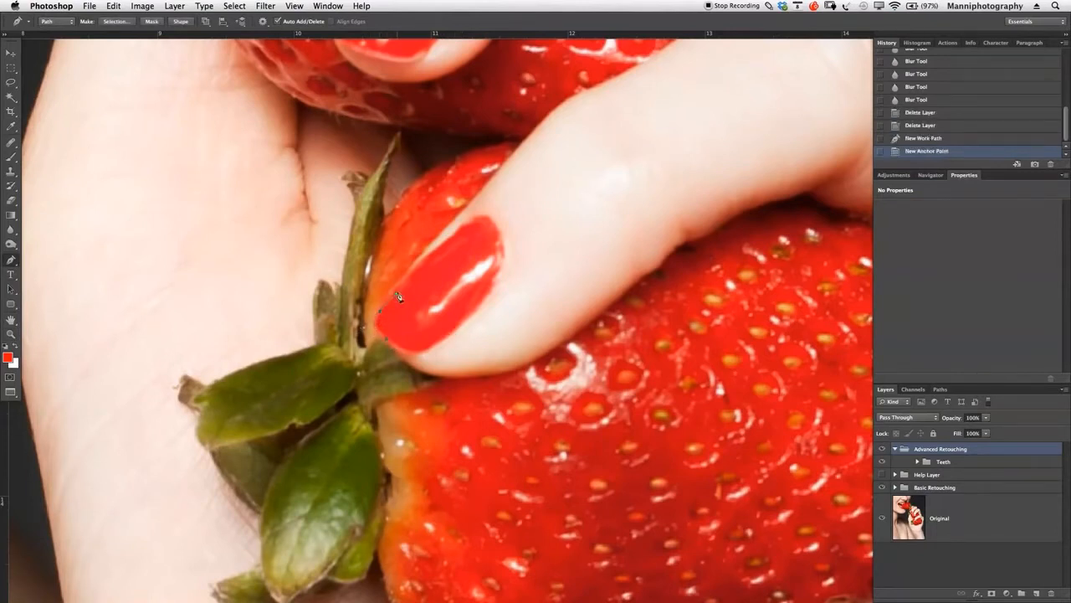
left_click(430, 254)
left_click(453, 237)
left_click_drag(499, 231, 515, 250)
key("super+z")
left_click(454, 238)
- Curve the path around the cuticle, follow the nail's lower edge, and close it at the nail tip
left_click_drag(507, 251, 518, 266)
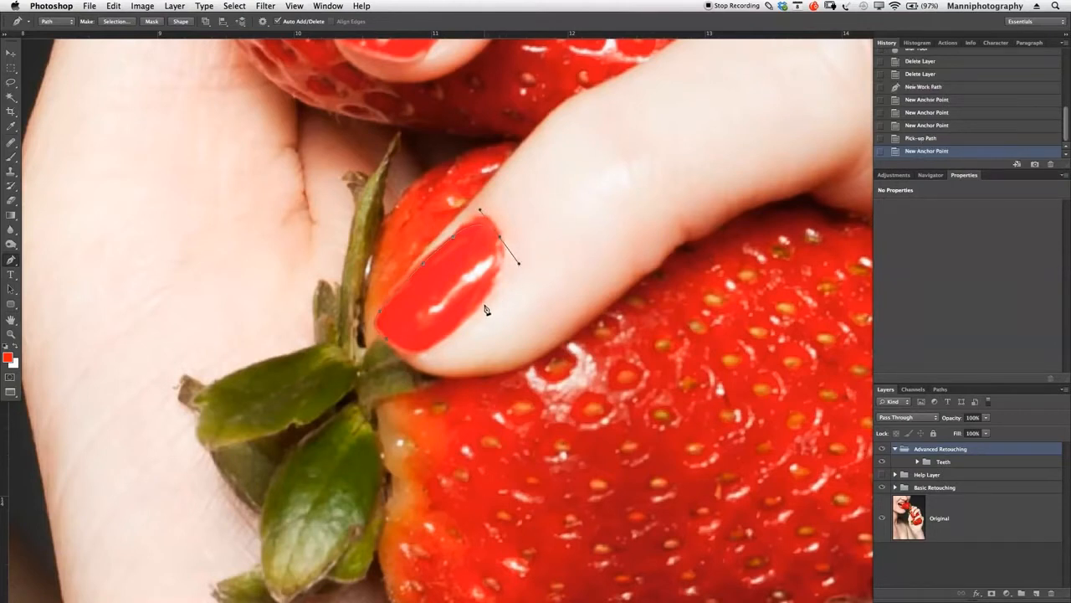
left_click_drag(480, 307, 472, 314)
left_click_drag(435, 345, 424, 353)
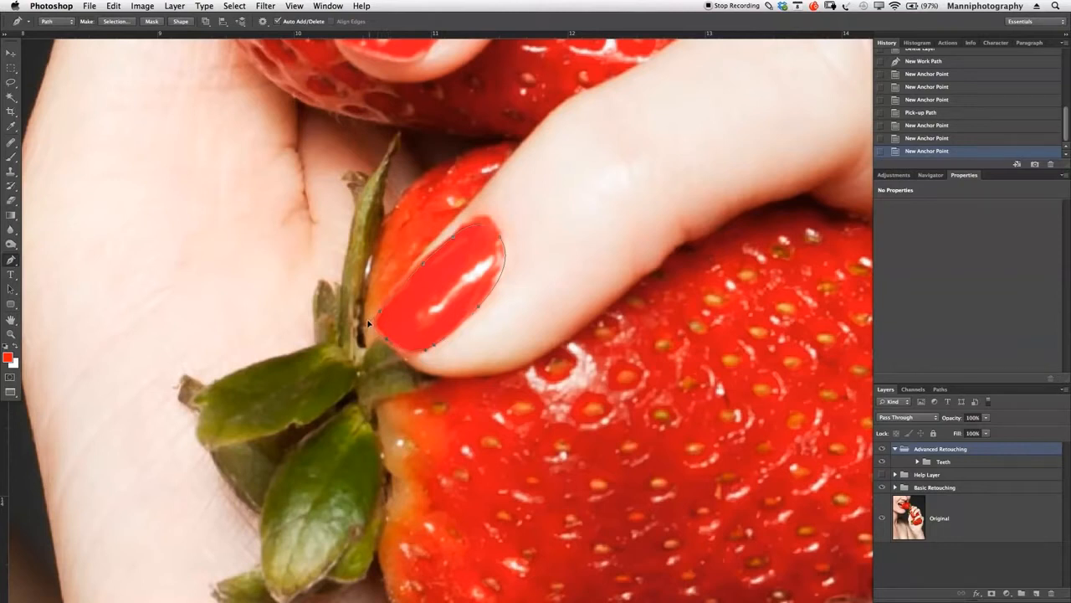
left_click(366, 323)
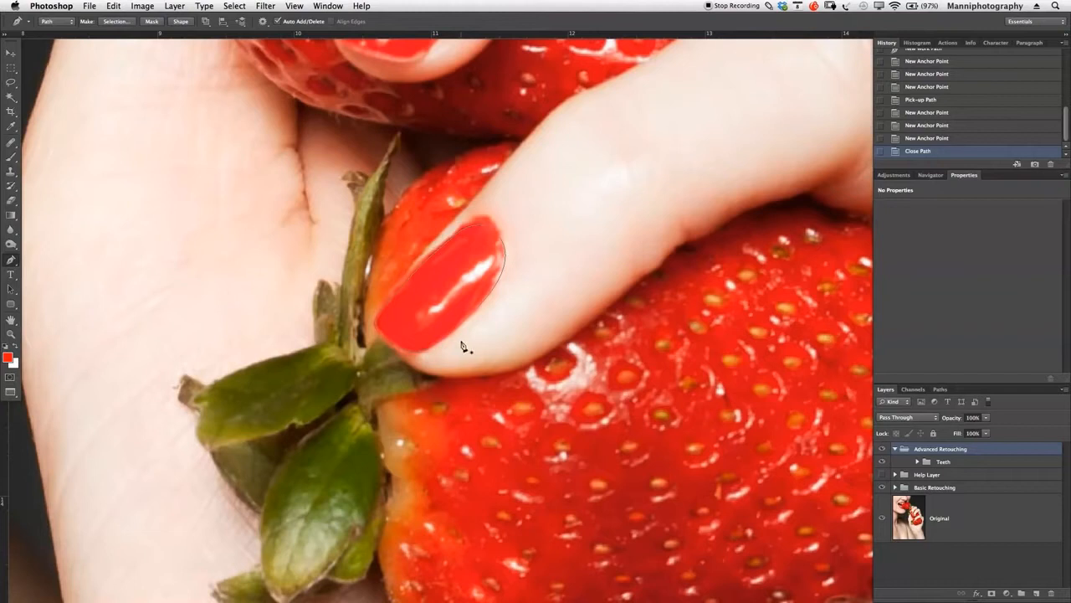
- Convert the closed nail path into a new anti-aliased selection
right_click(443, 297)
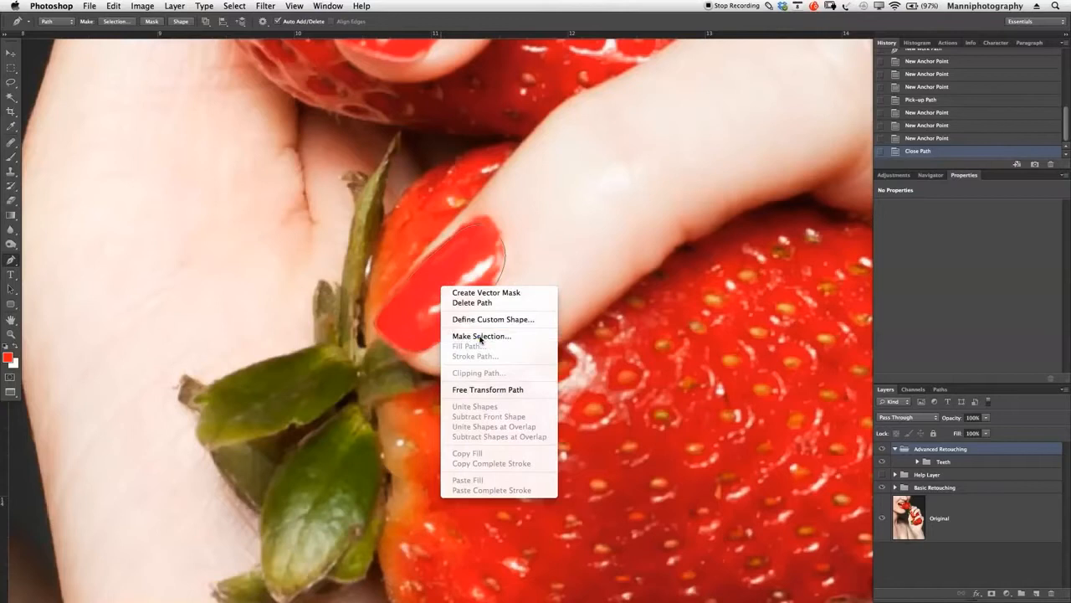
left_click(482, 336)
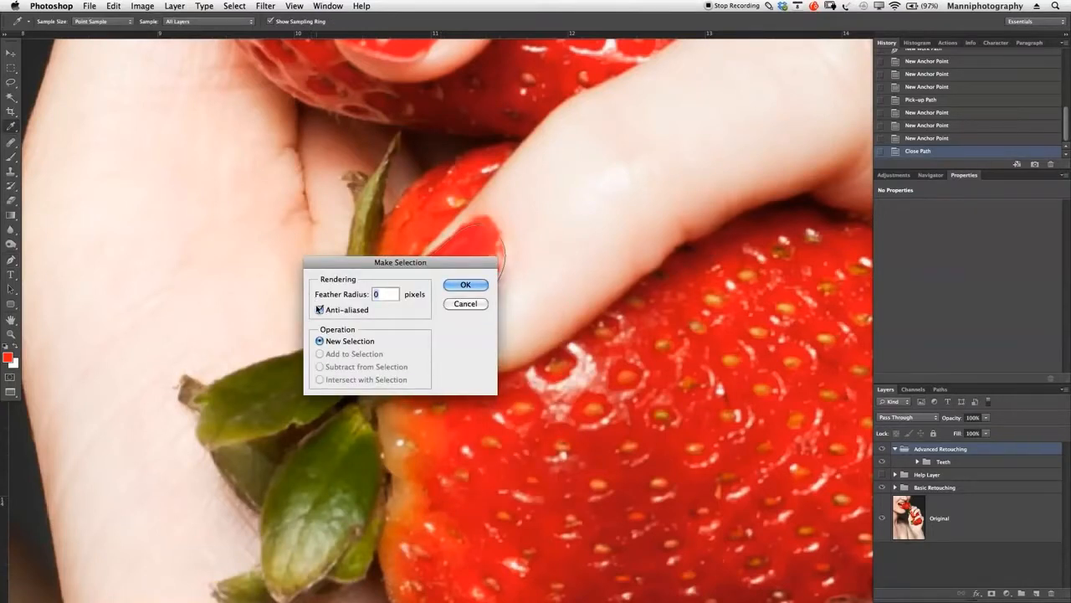
left_click(382, 293)
left_click(470, 286)
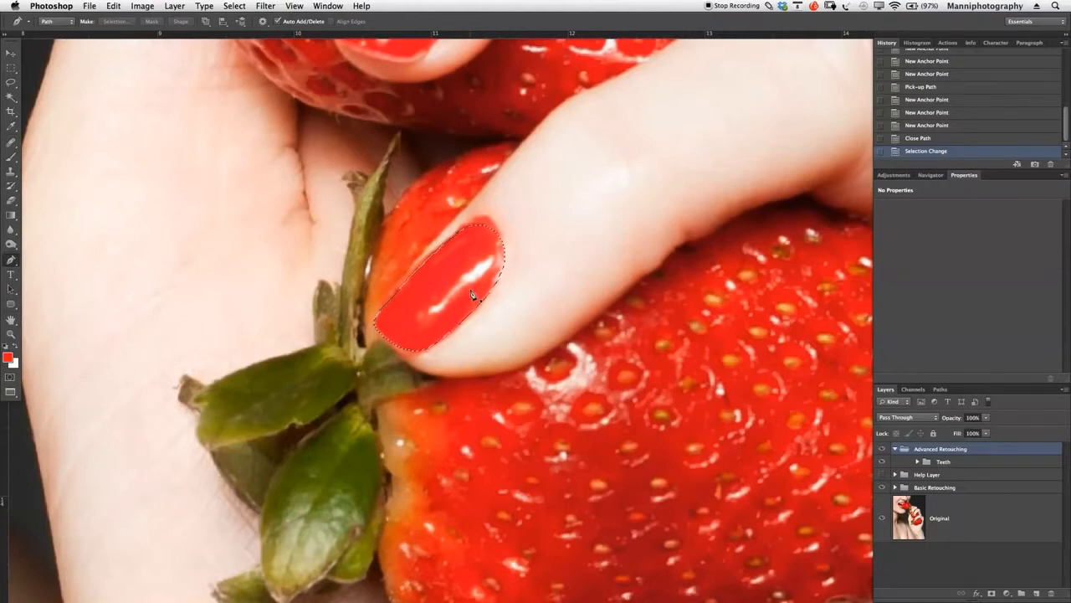
- Add a new layer above the Teeth group inside Advanced Retouching and name it Nails
left_click(946, 463)
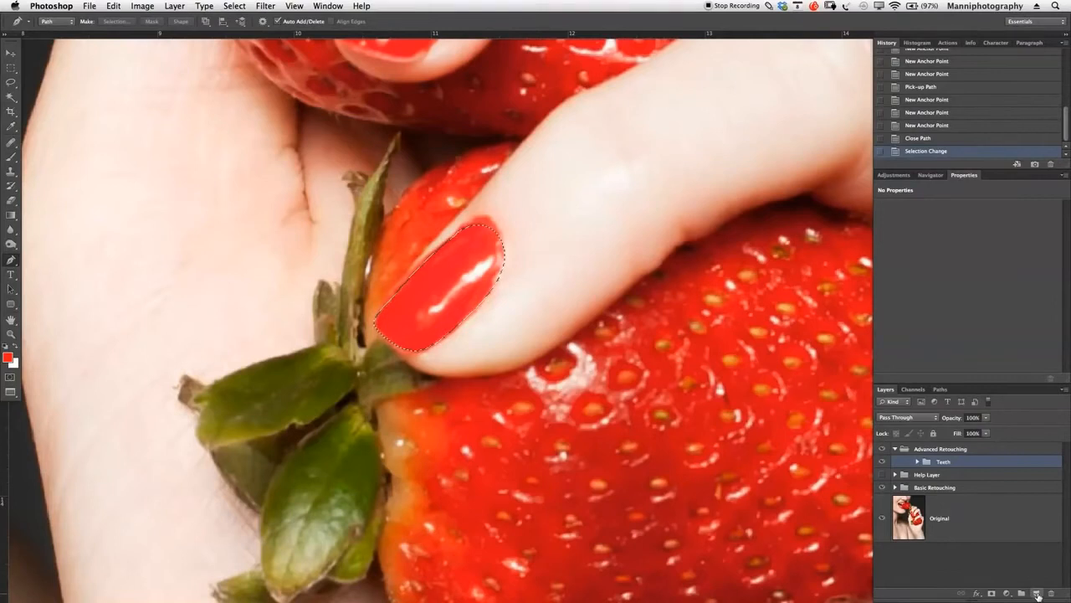
left_click(1037, 592)
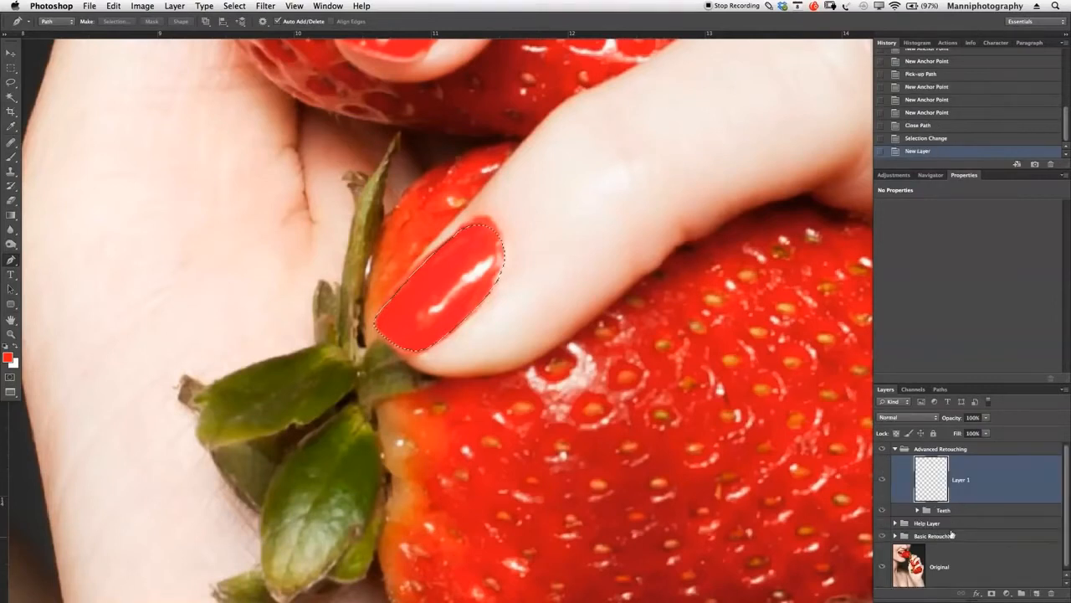
double_click(962, 481)
type("Nails")
key("Return")
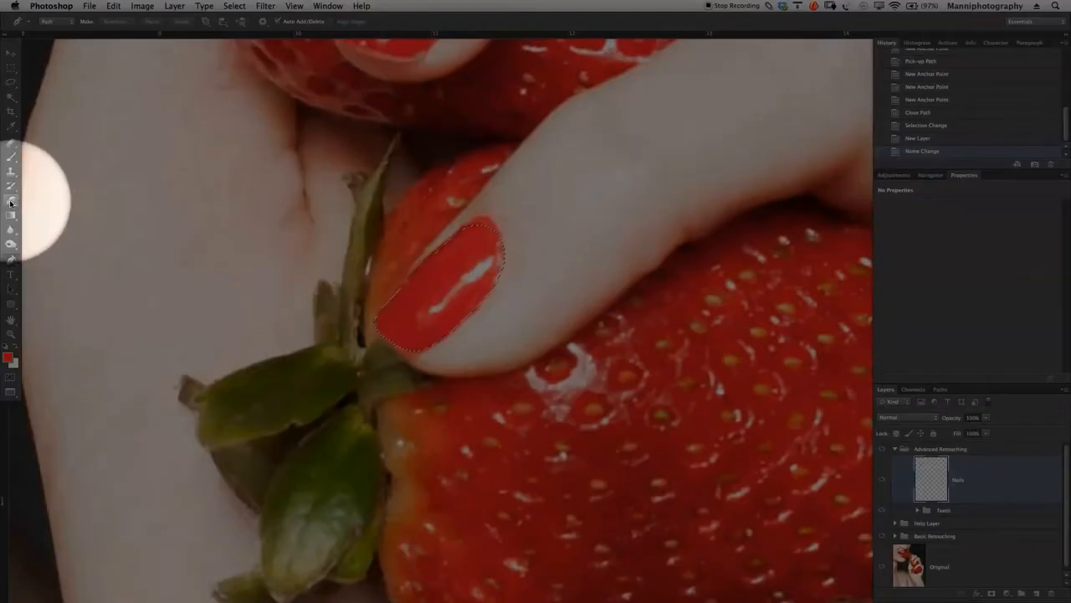
- Set up the Clone Stamp tool to sample All Layers for retouching the selected nail
left_click(11, 171)
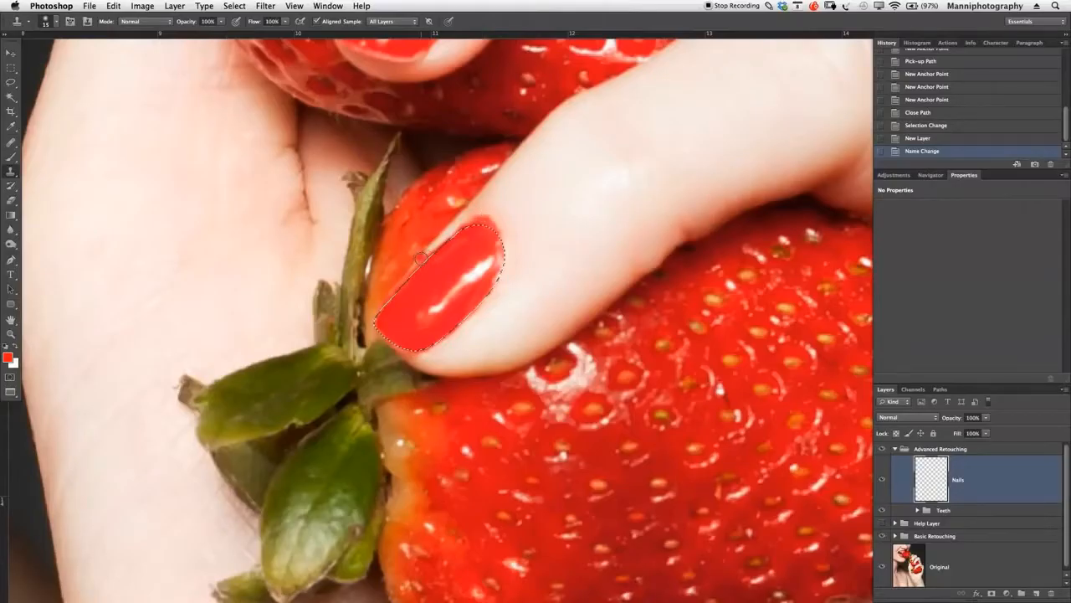
key("z")
left_click_drag(456, 288, 465, 287)
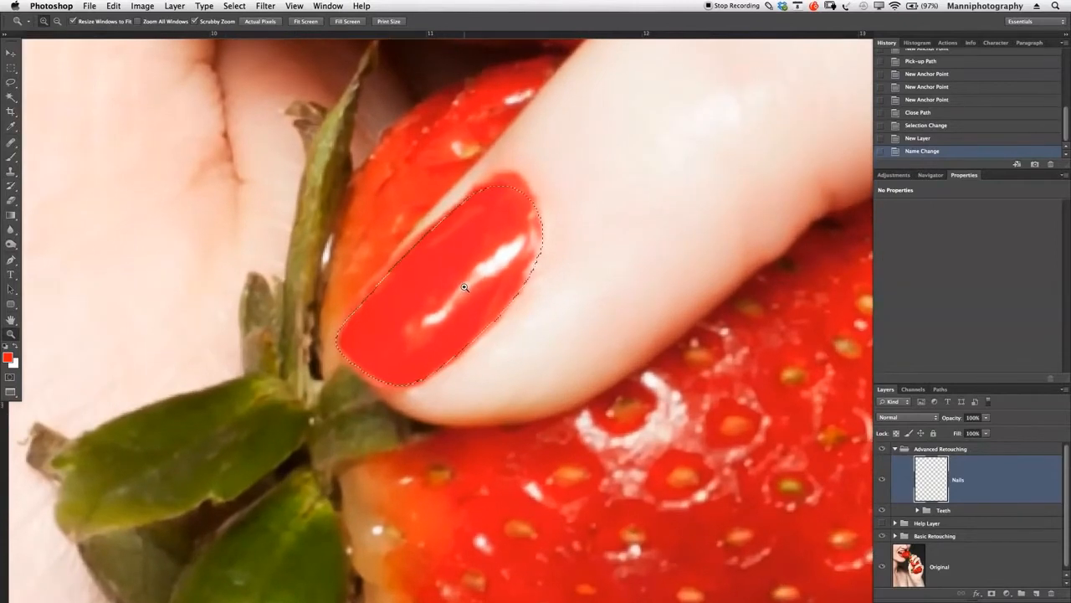
key("s")
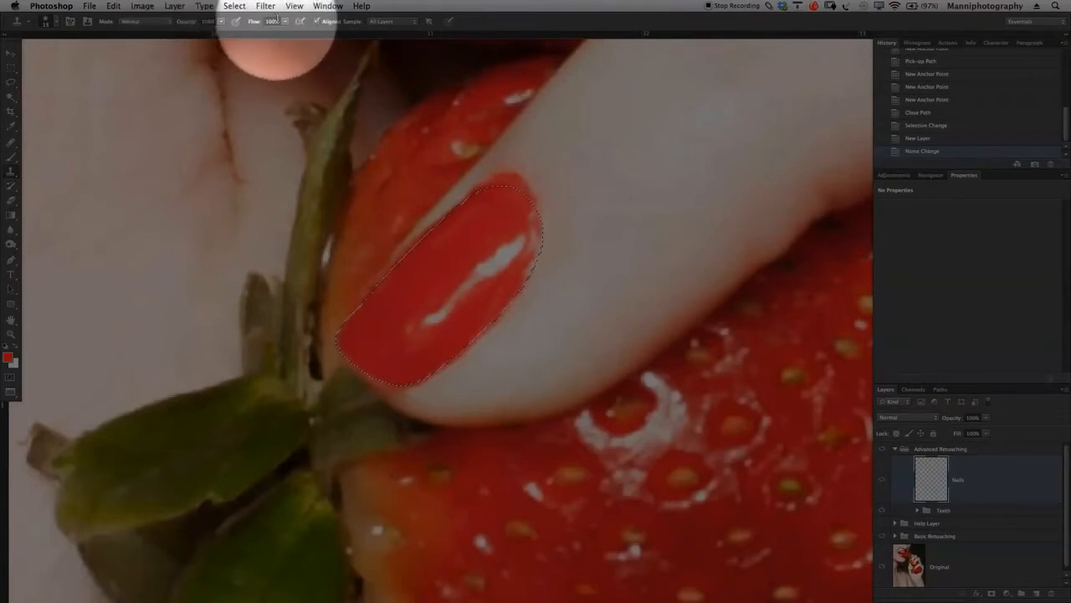
left_click(391, 21)
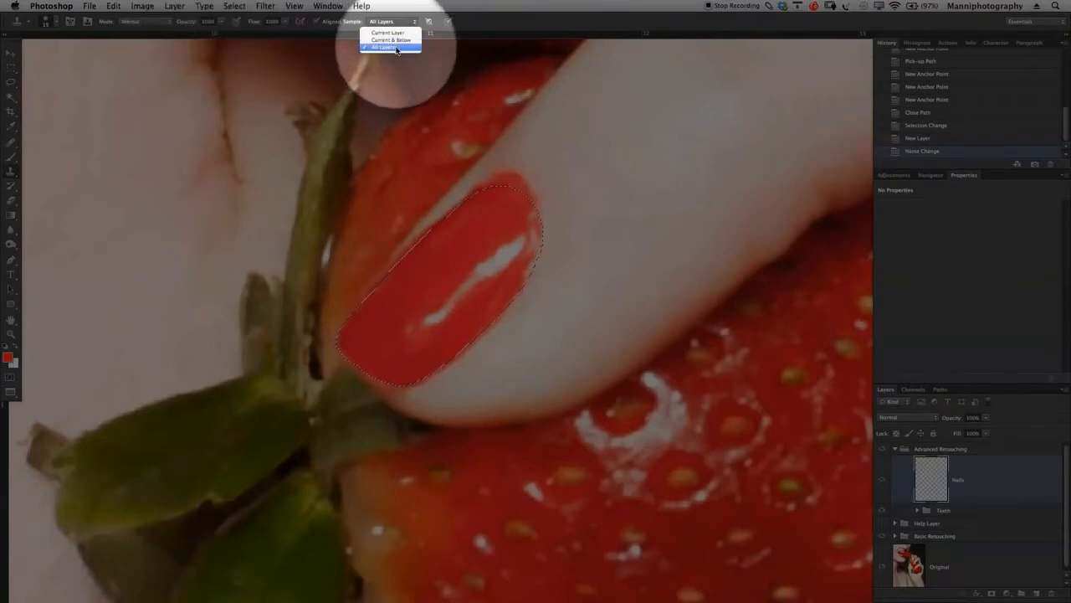
left_click(397, 46)
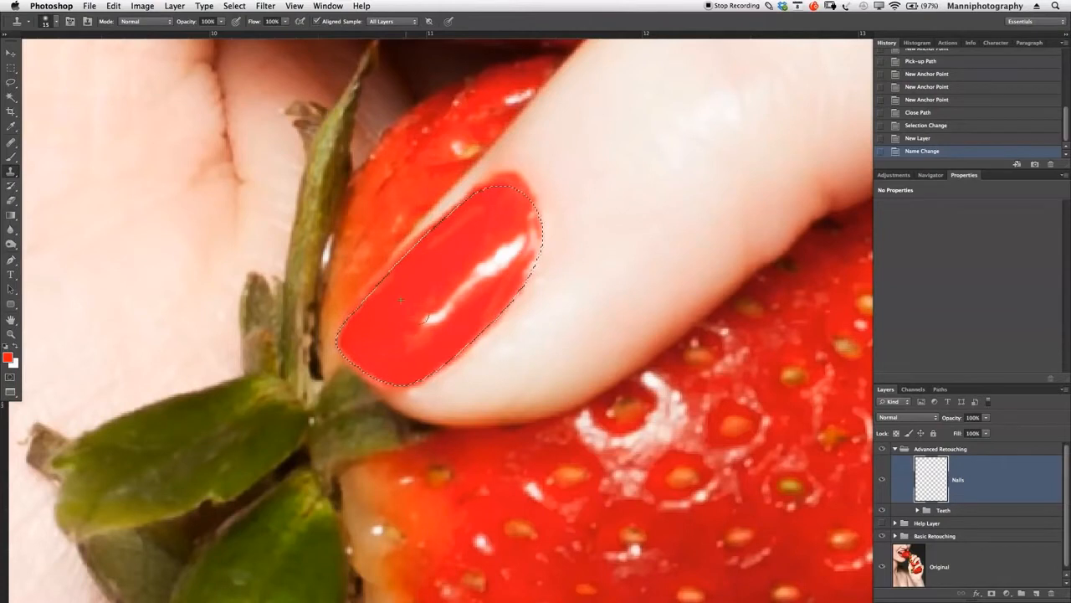
- Clone clean red polish over the white highlights on the selected nail, smoothing uneven patches at 30% opacity
left_click_drag(397, 310, 412, 328)
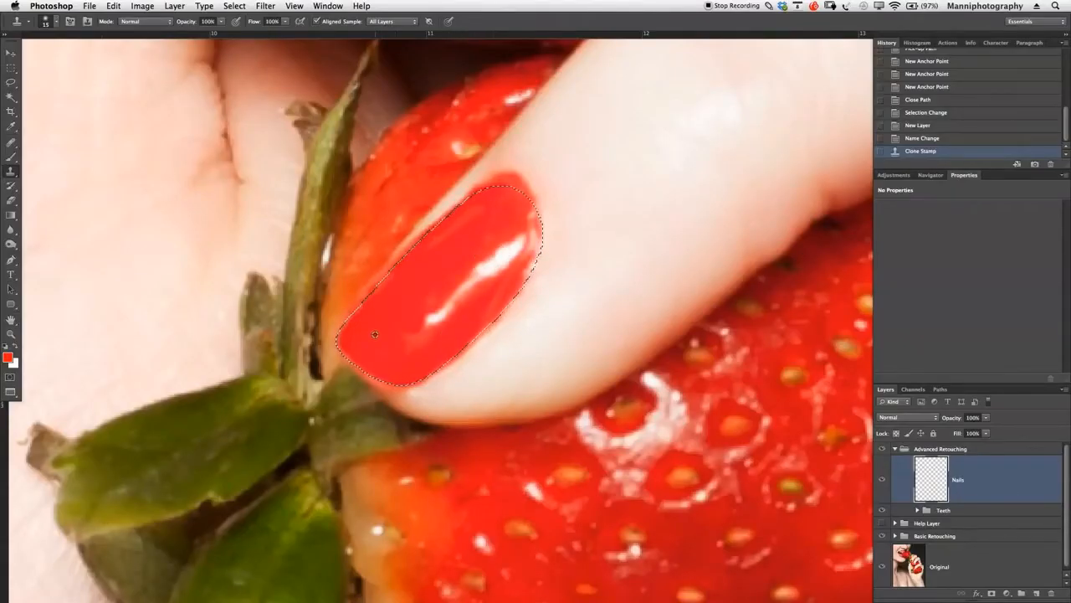
left_click(406, 334)
mouse_move(411, 342)
left_mouse_down()
mouse_move(436, 293)
mouse_move(440, 325)
mouse_move(493, 254)
mouse_move(467, 303)
left_mouse_up()
left_click(494, 268)
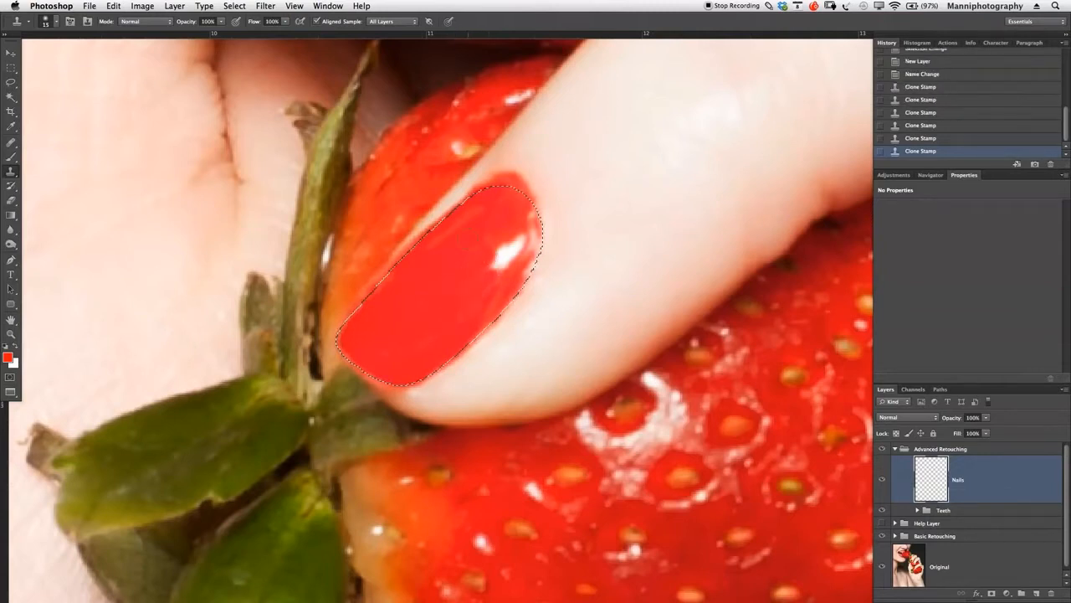
mouse_move(515, 246)
left_mouse_down()
mouse_move(501, 260)
mouse_move(534, 228)
mouse_move(531, 250)
mouse_move(538, 241)
left_mouse_up()
left_click(481, 254, "alt")
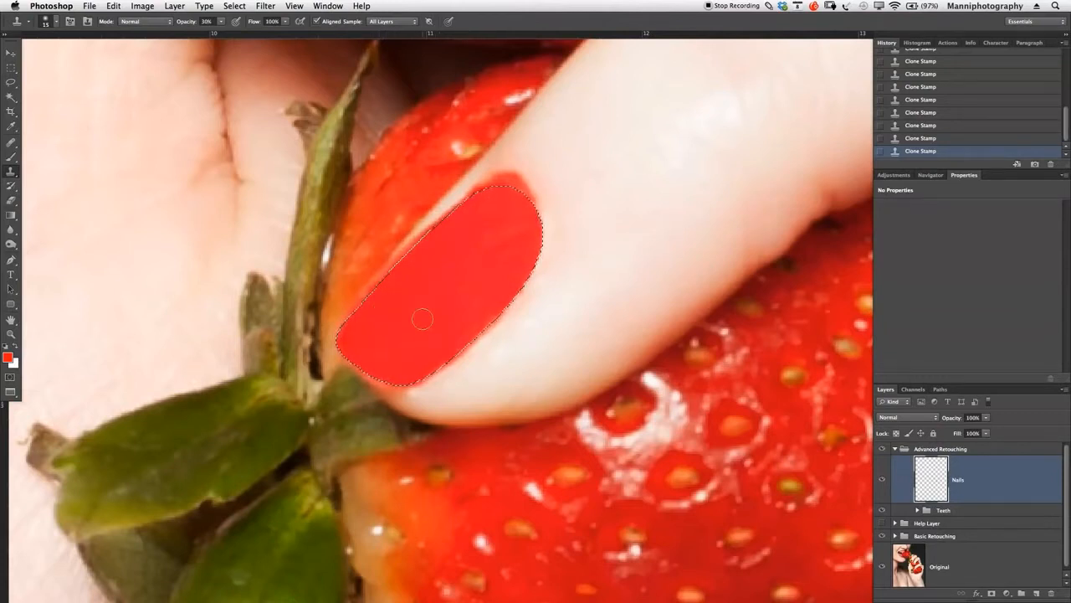
left_click(425, 264)
mouse_move(425, 263)
left_mouse_down()
mouse_move(543, 170)
mouse_move(519, 165)
mouse_move(433, 292)
left_mouse_up()
- Invert the nail selection so that the area around the nail is selected
key("m")
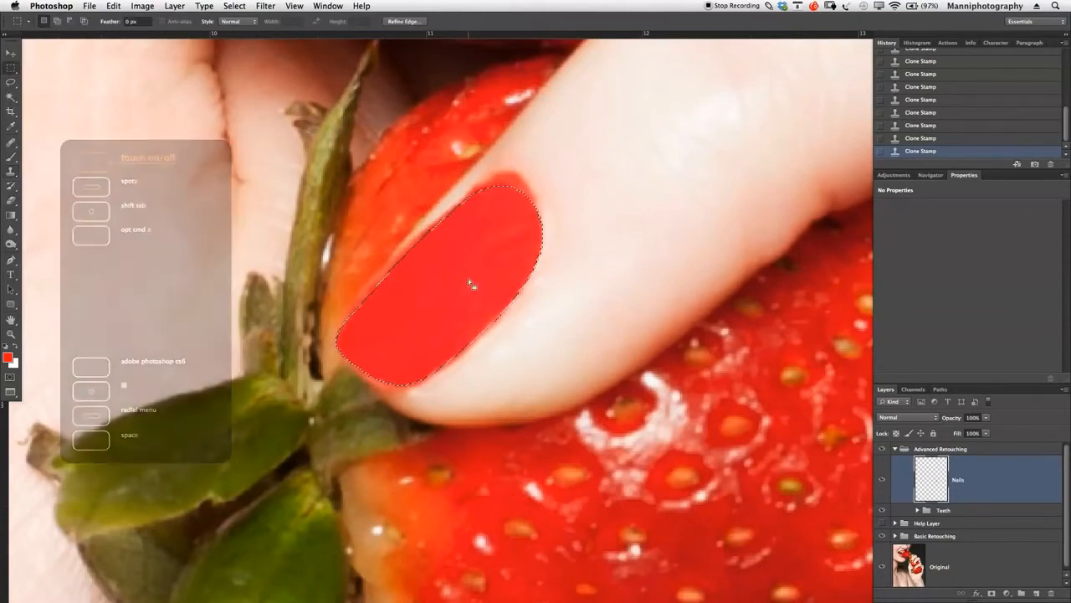
right_click(468, 278)
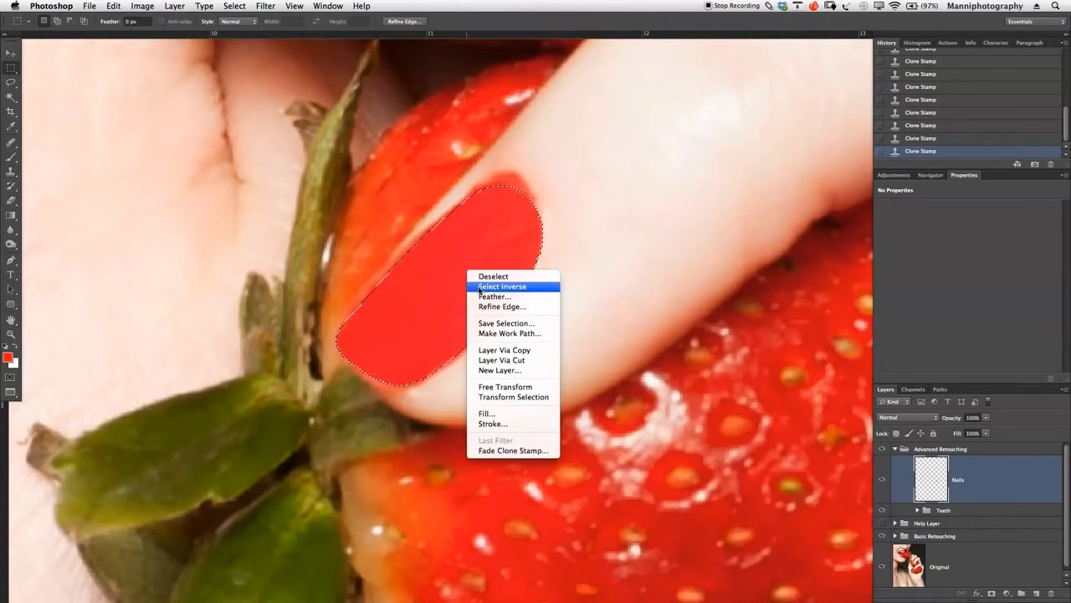
left_click(481, 288)
left_click(480, 289)
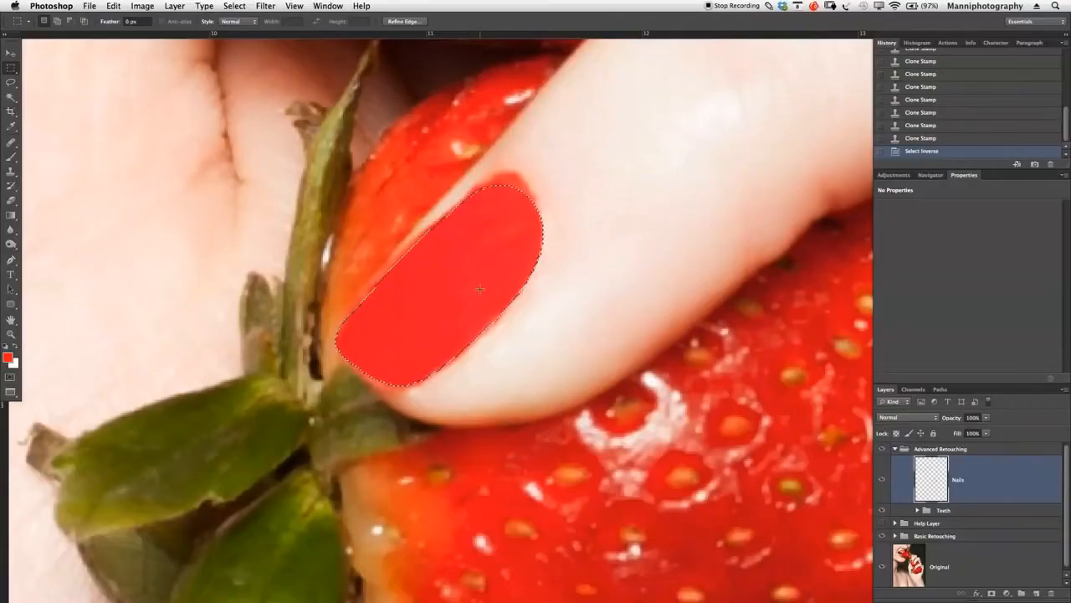
- Set the Clone Stamp opacity to 62% and clone skin over the stray red polish beyond the cuticle edge
key("z")
left_click_drag(532, 287, 437, 293)
left_click_drag(544, 246, 530, 295)
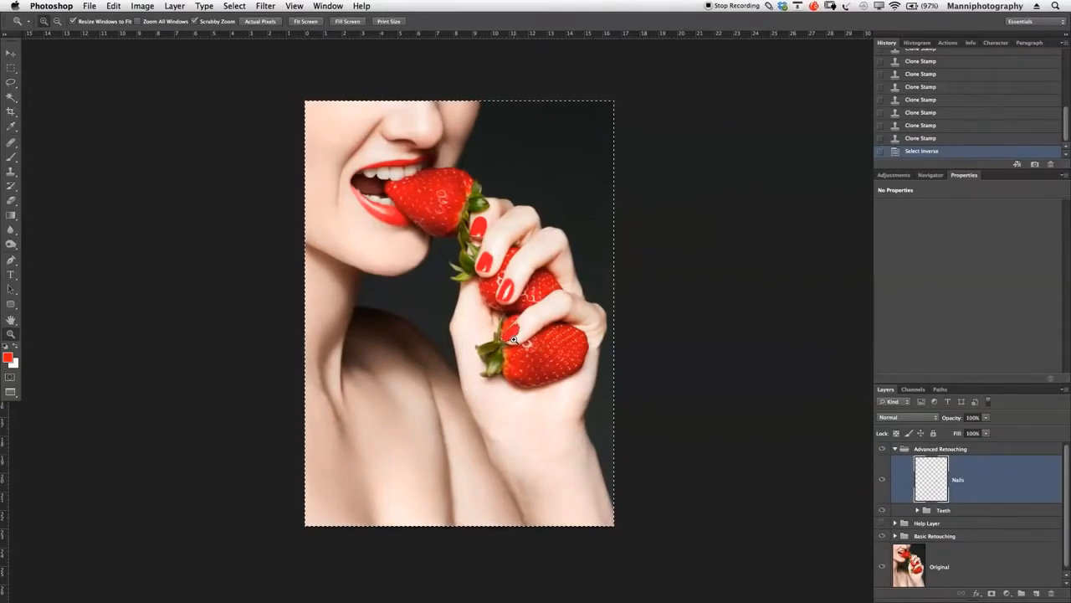
mouse_move(514, 337)
left_mouse_down()
mouse_move(599, 333)
mouse_move(491, 259)
left_mouse_up()
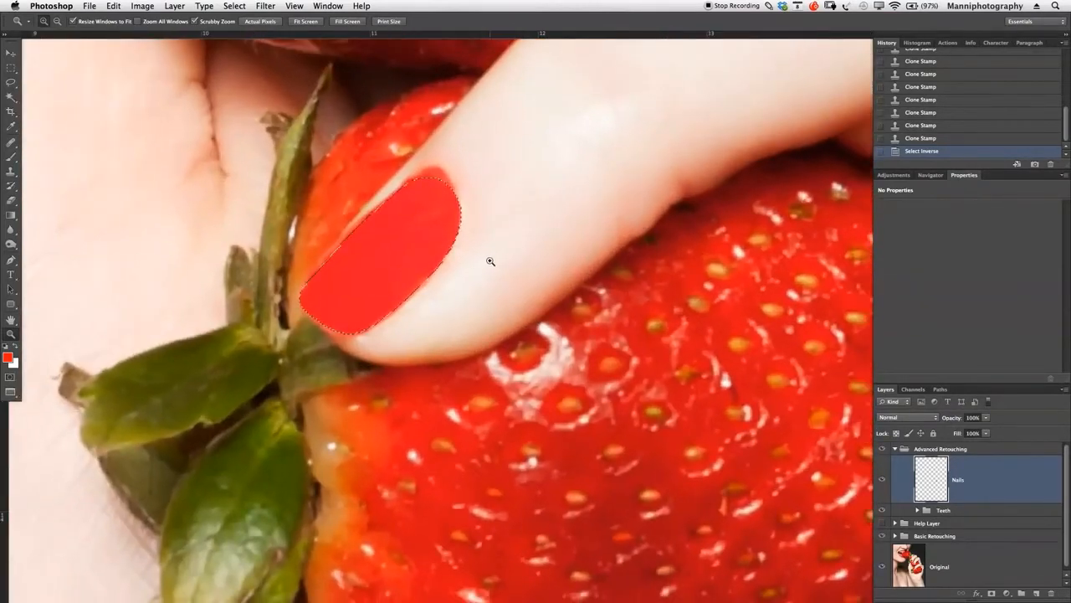
key("s")
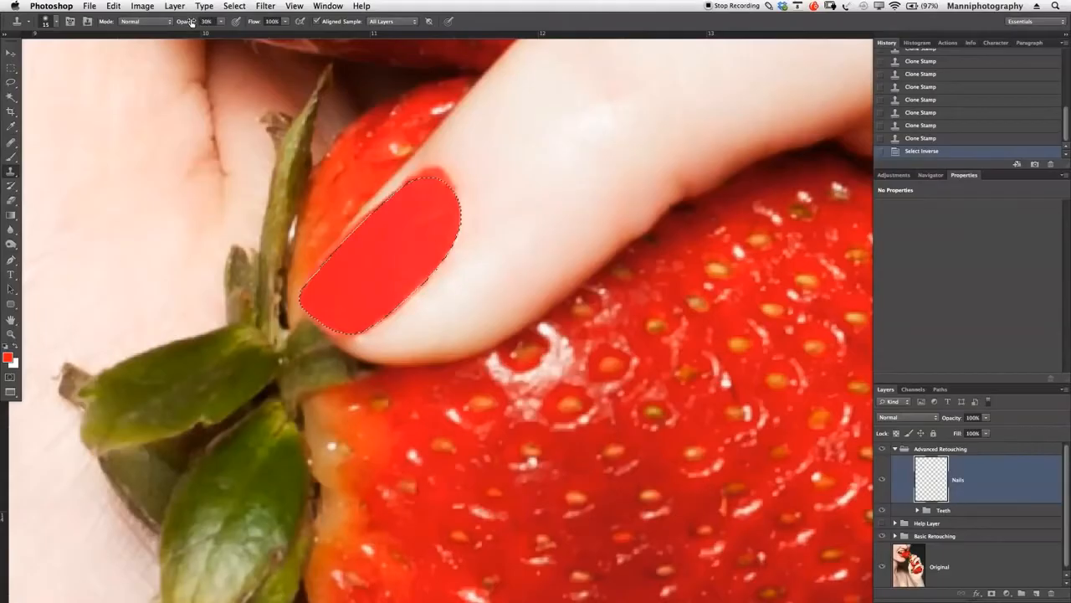
left_click(201, 22)
left_click_drag(209, 29, 211, 29)
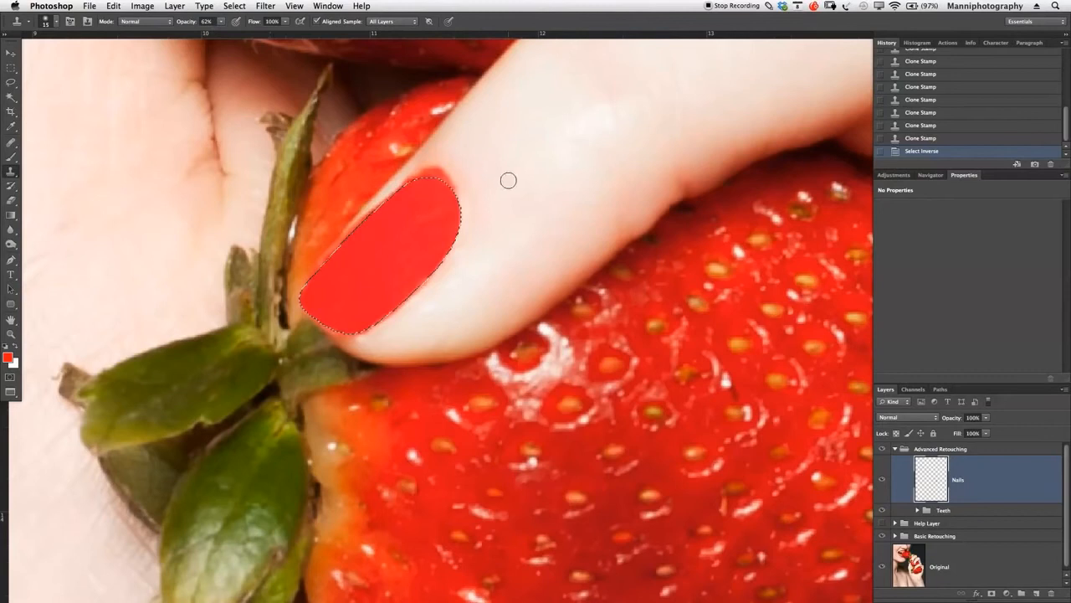
left_click_drag(446, 177, 444, 174)
left_click(444, 177)
left_click(436, 174)
left_click(432, 175)
left_click(451, 185)
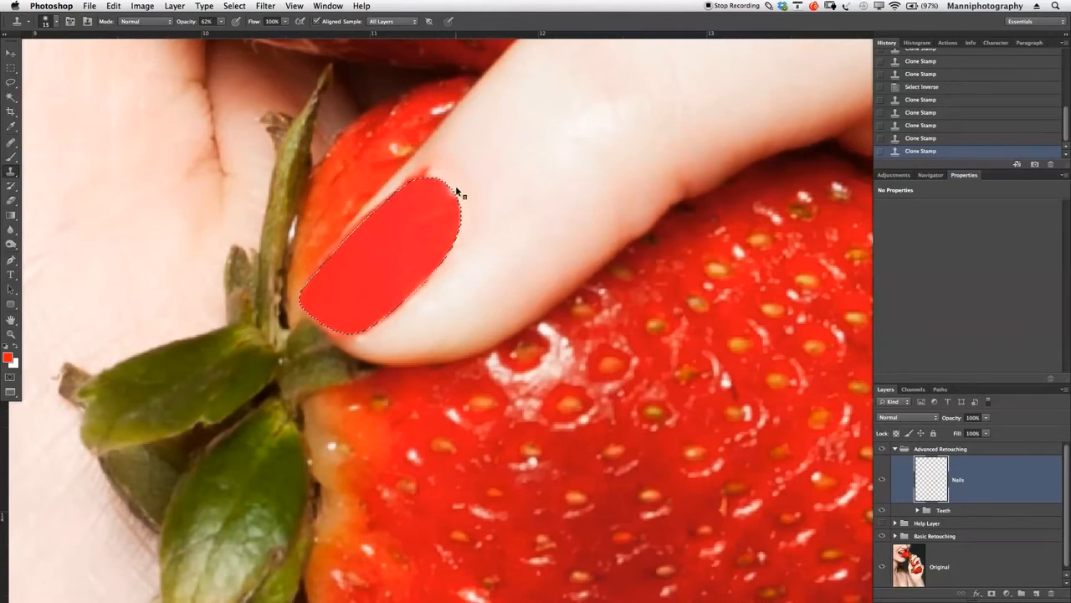
- Reduce the Clone Stamp brush size and clone skin over the last red spot at the cuticle's upper corner
mouse_move(492, 182)
left_mouse_down()
mouse_move(527, 194)
mouse_move(525, 184)
left_mouse_up()
key("bracketleft")
key("bracketleft")
key("bracketleft")
key("bracketleft")
key("bracketleft")
key("bracketleft")
key("bracketleft")
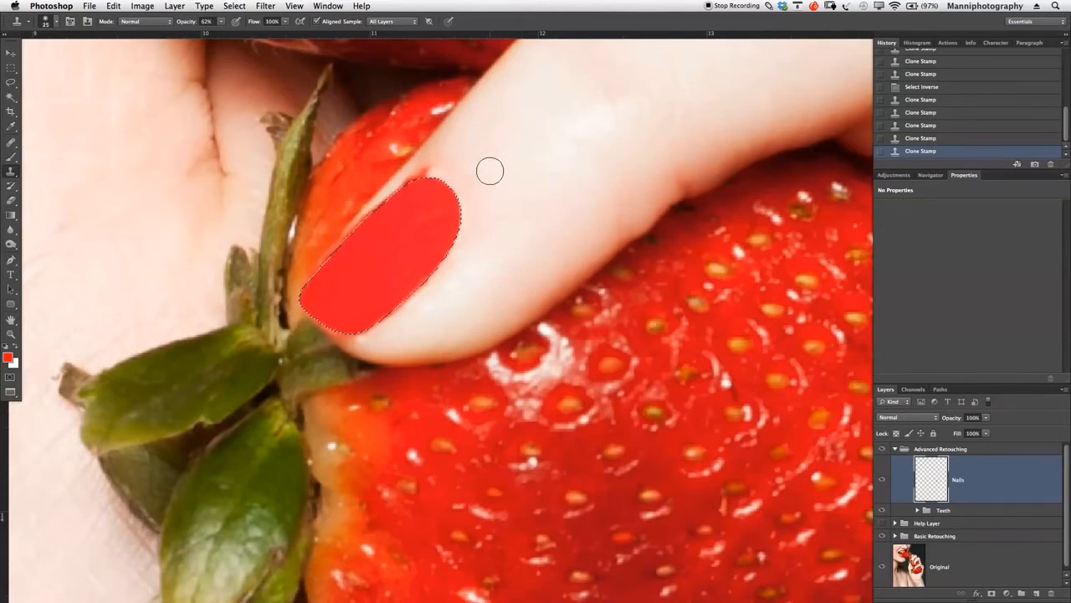
key("bracketleft")
key("bracketleft")
left_click(428, 171)
left_click(423, 174)
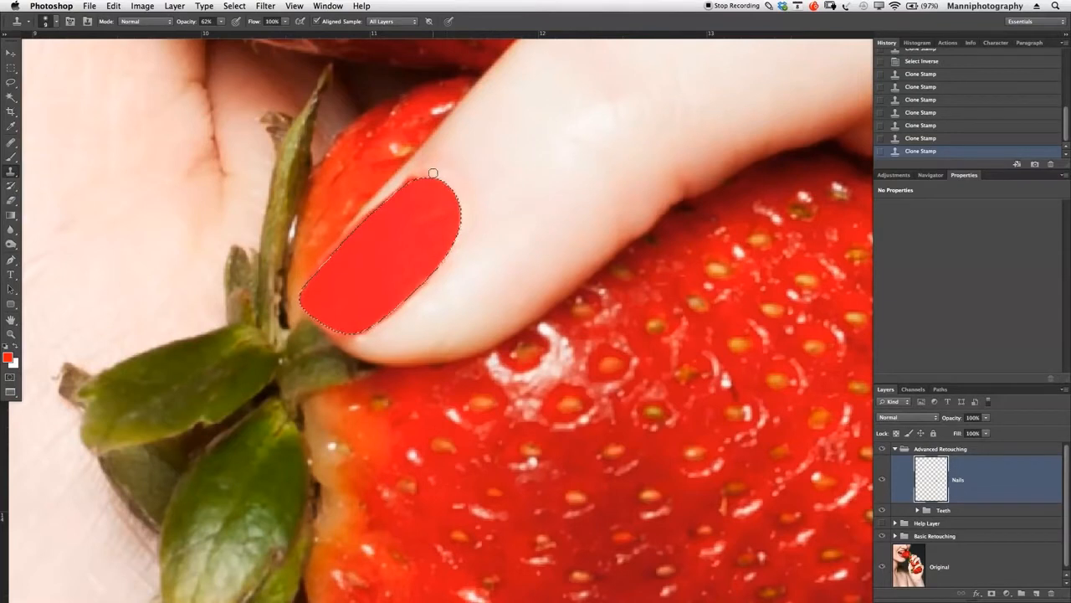
- Clone skin beside the cuticle's upper edge and set the Clone Stamp to a 10-pixel brush at 40% opacity
left_click(452, 167)
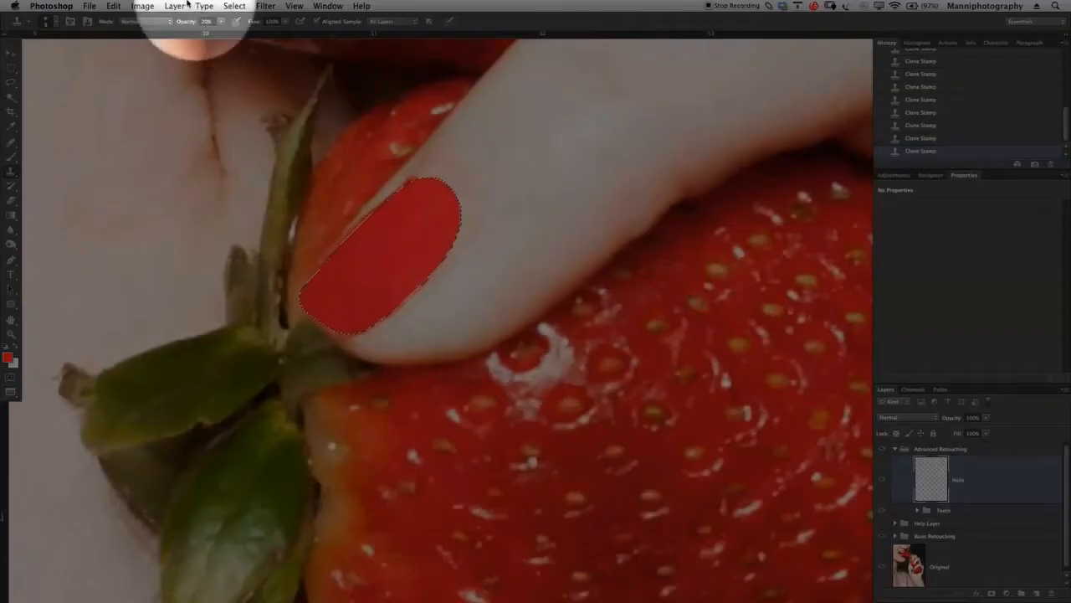
key("bracketright")
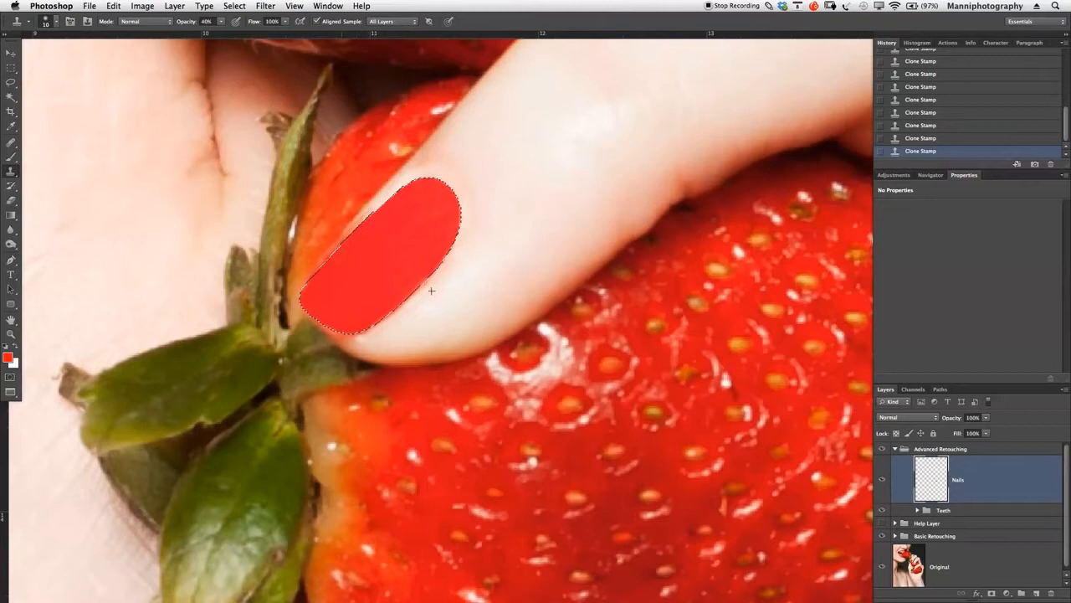
key("super+d")
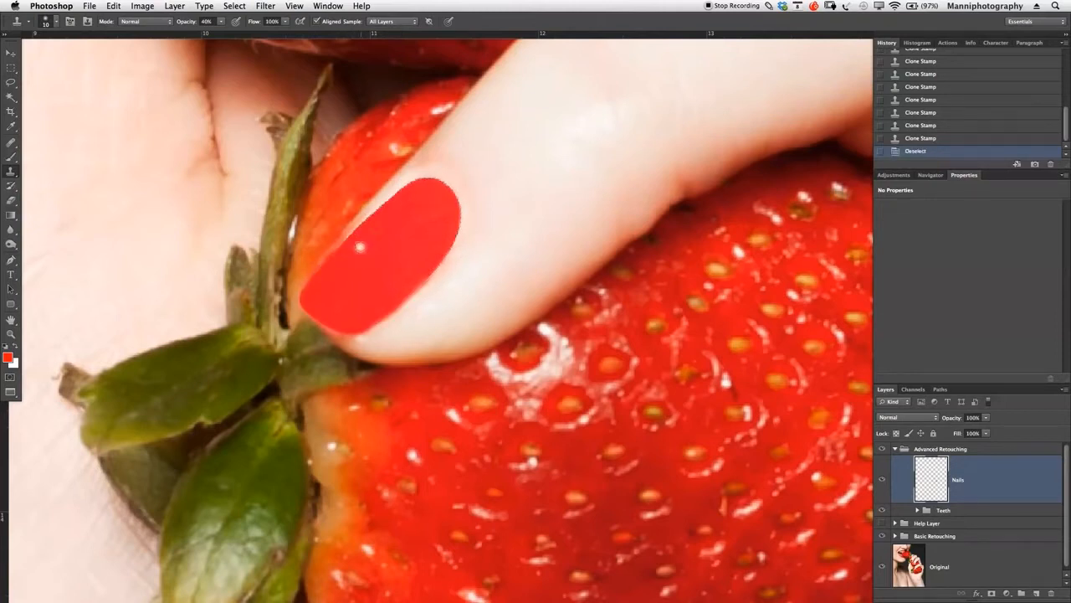
left_click(923, 139)
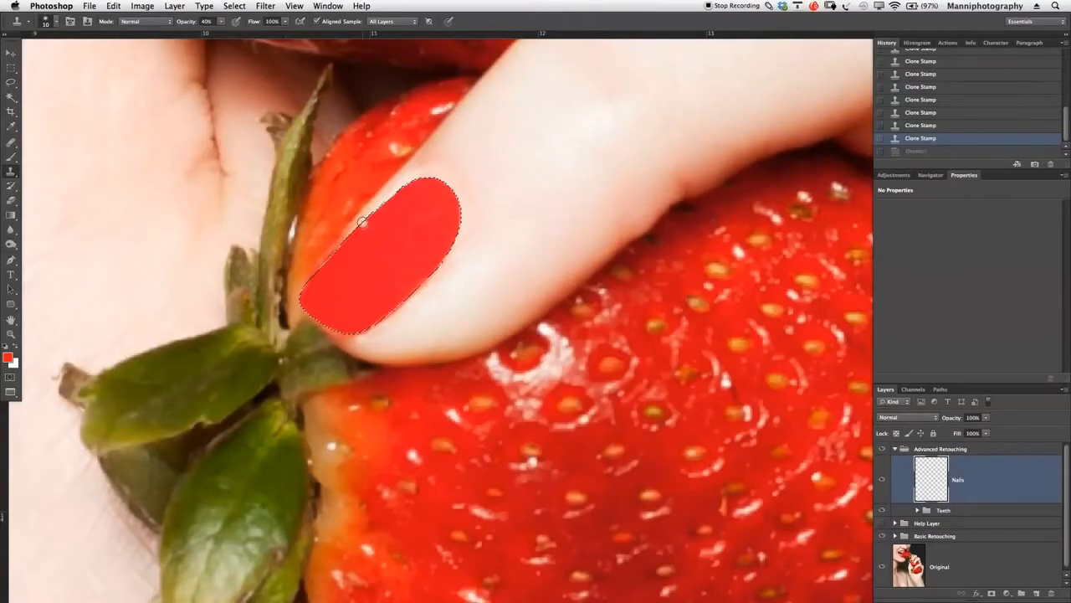
- Clone skin along both long sides of the nail at 40% opacity to clean up its outer edge
mouse_move(362, 221)
left_mouse_down()
mouse_move(378, 208)
mouse_move(332, 253)
mouse_move(332, 269)
mouse_move(357, 228)
left_mouse_up()
left_click_drag(397, 191, 384, 203)
left_click(469, 247, "alt")
left_click_drag(433, 273, 453, 232)
left_click(486, 220, "alt")
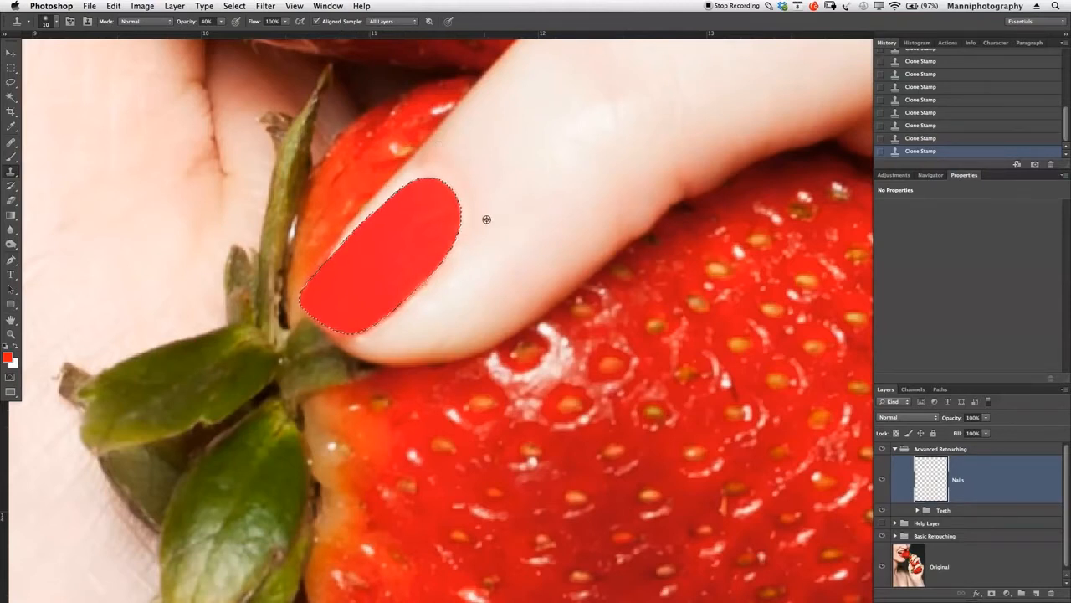
left_click(463, 277, "alt")
mouse_move(418, 292)
left_mouse_down()
mouse_move(379, 331)
mouse_move(412, 292)
mouse_move(366, 328)
mouse_move(466, 245)
mouse_move(434, 273)
mouse_move(450, 251)
left_mouse_up()
left_click(435, 300, "alt")
left_click(463, 278, "alt")
- Deselect the nail and compare the retouch with the original by hiding and showing the Nails layer
key("super+d")
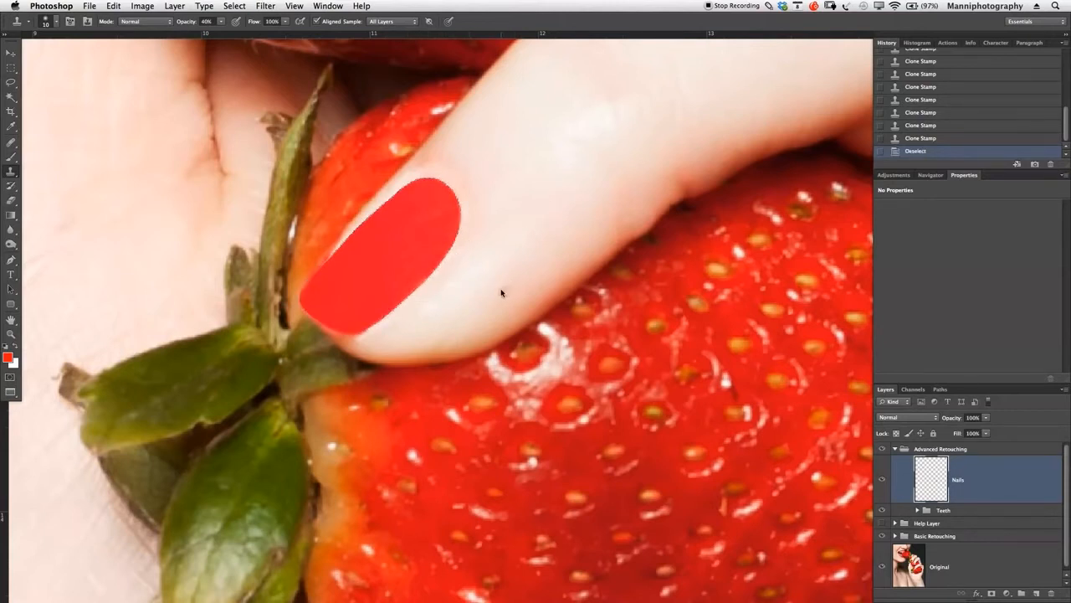
left_click(881, 480)
left_click(881, 480)
left_click(882, 481)
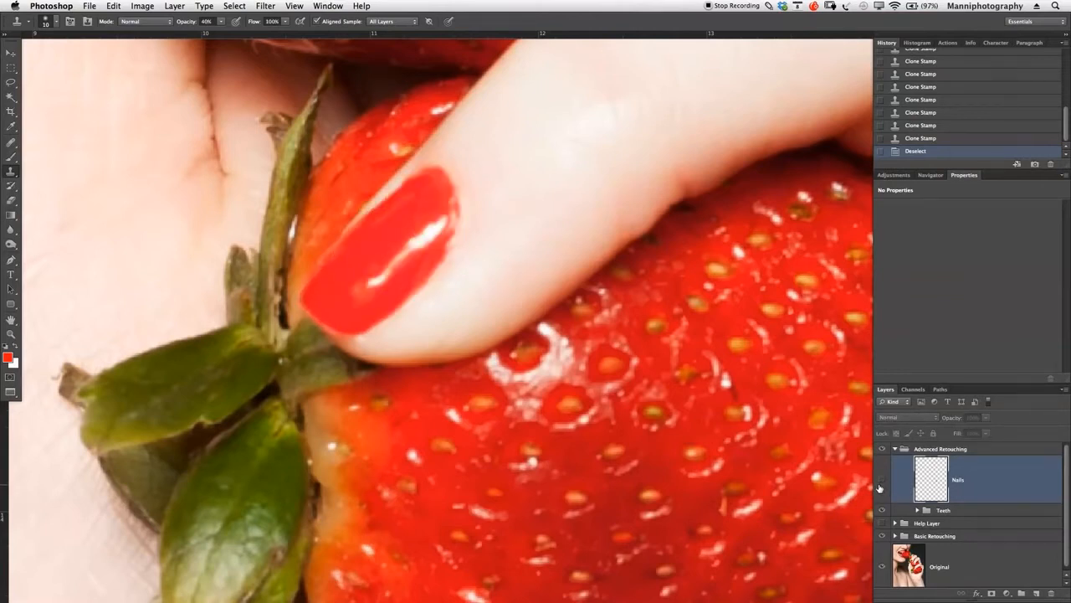
left_click(880, 484)
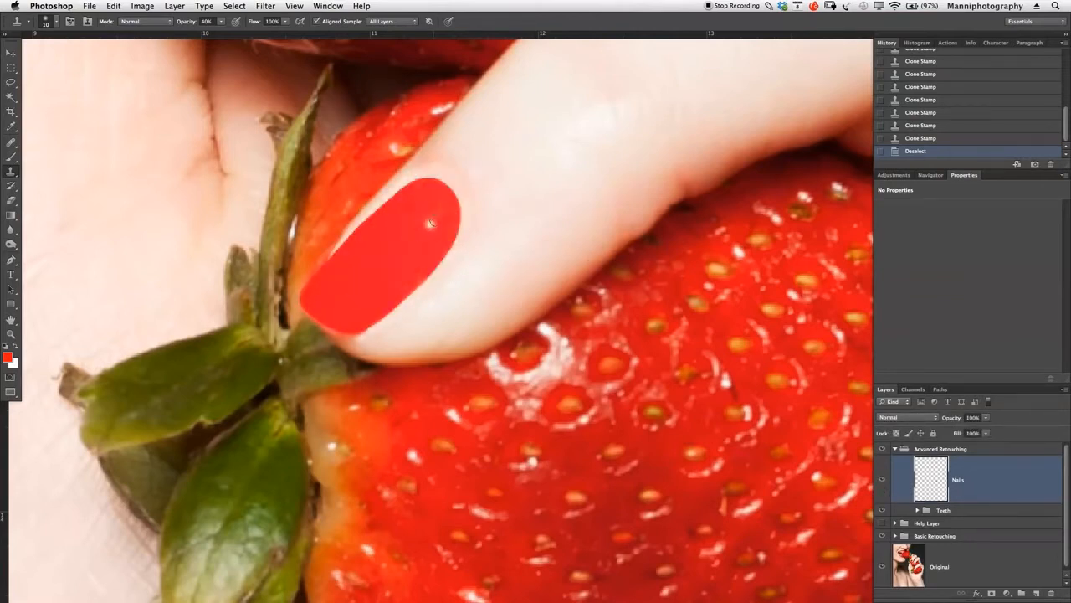
- Restore the nail selection and save it as a new channel named "Nail 1"
left_click(925, 139)
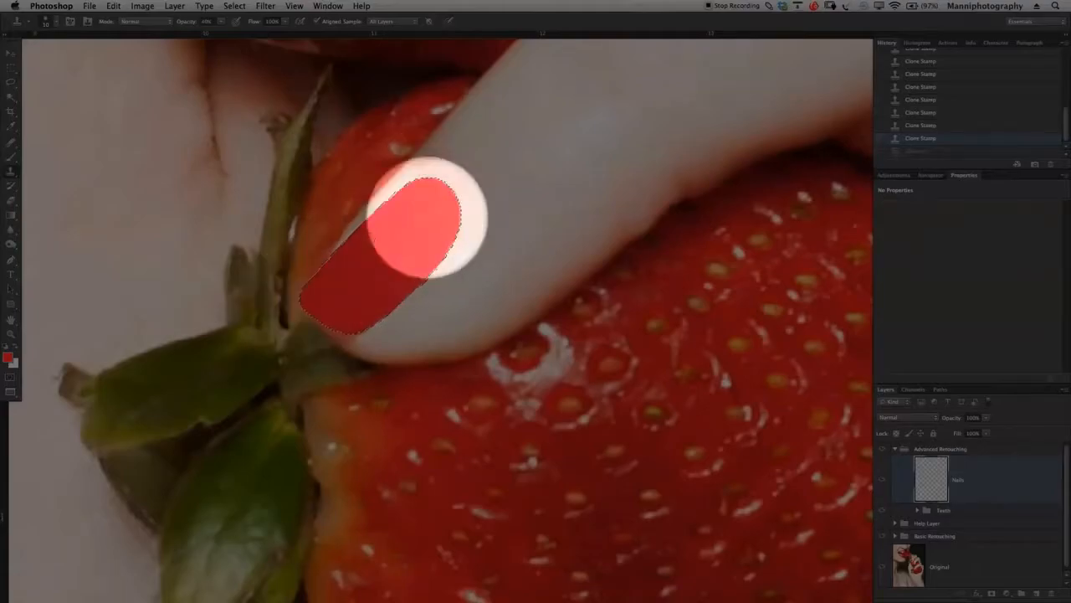
key("m")
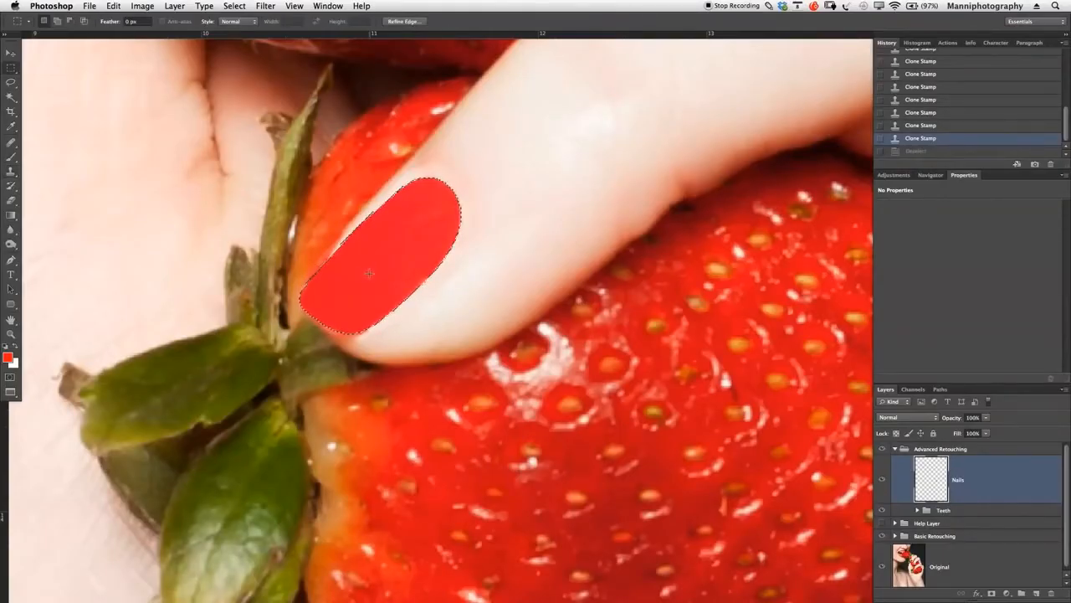
right_click(375, 262)
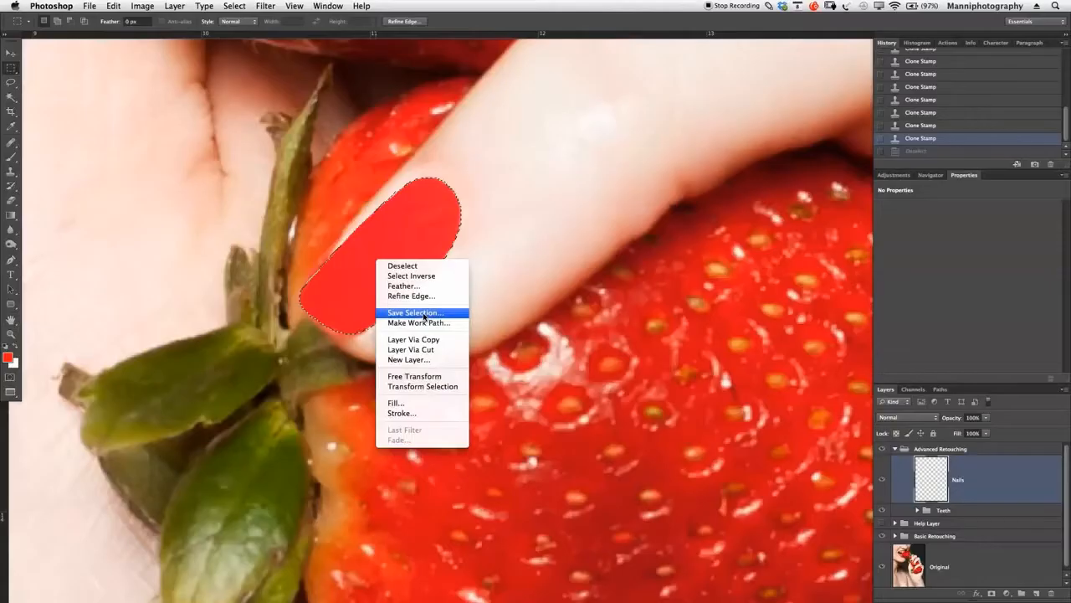
left_click(424, 313)
left_click_drag(486, 220, 476, 392)
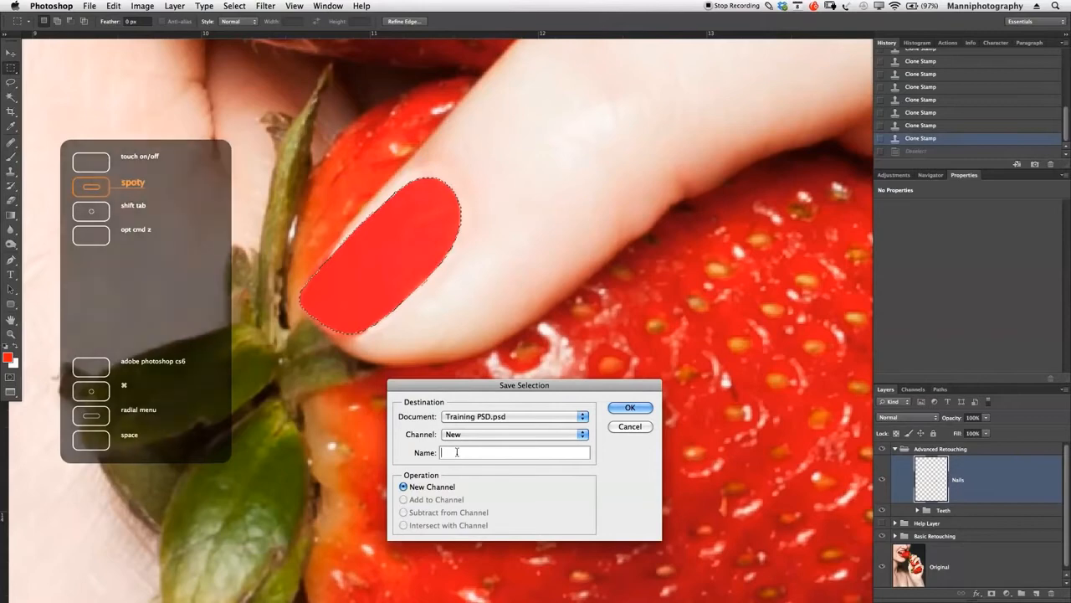
type("Nail 1")
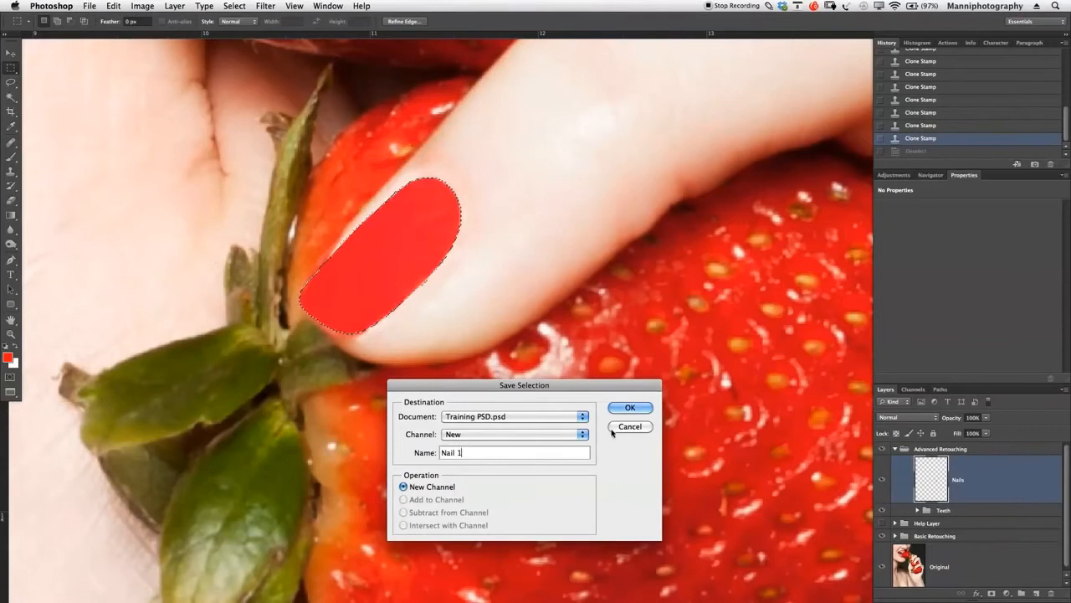
left_click(620, 407)
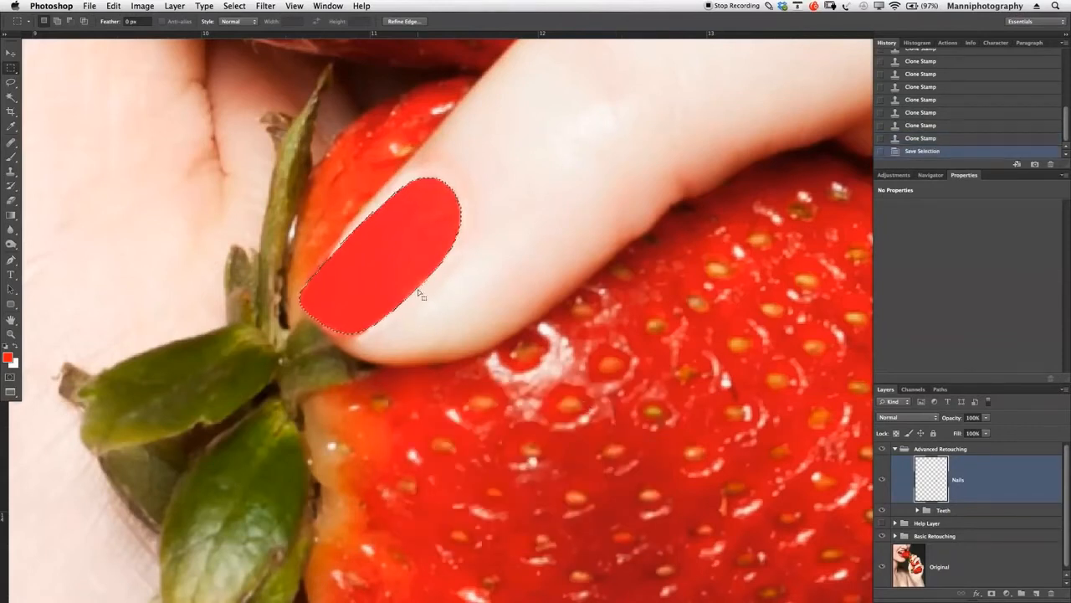
- Deselect the nail and examine the retouch in the whole portrait with the Nails layer hidden and shown
key("super+d")
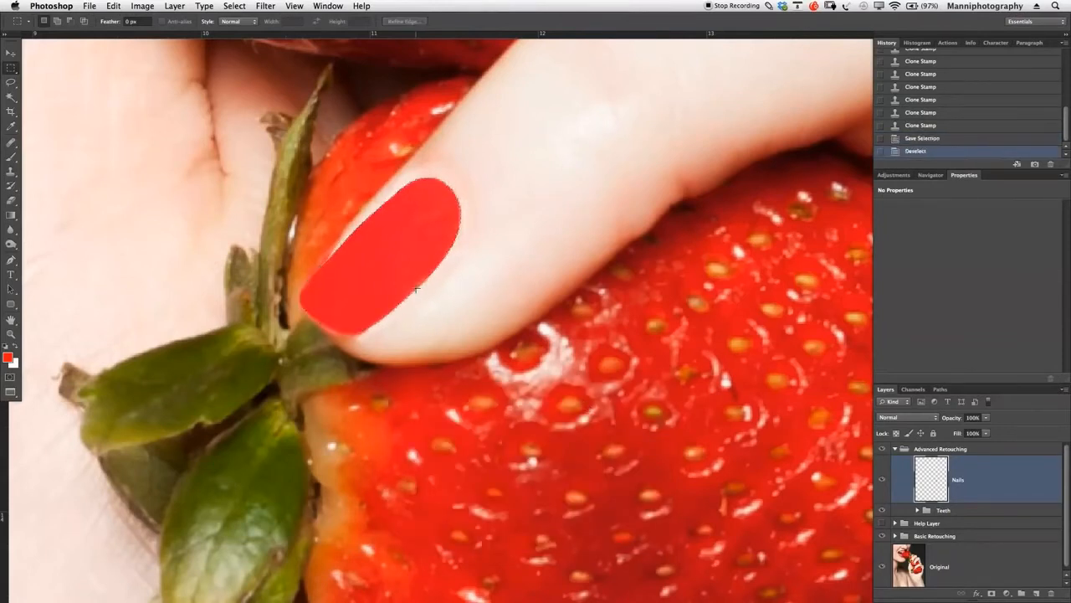
key("z")
left_click_drag(458, 275, 396, 278)
left_click_drag(538, 274, 500, 278)
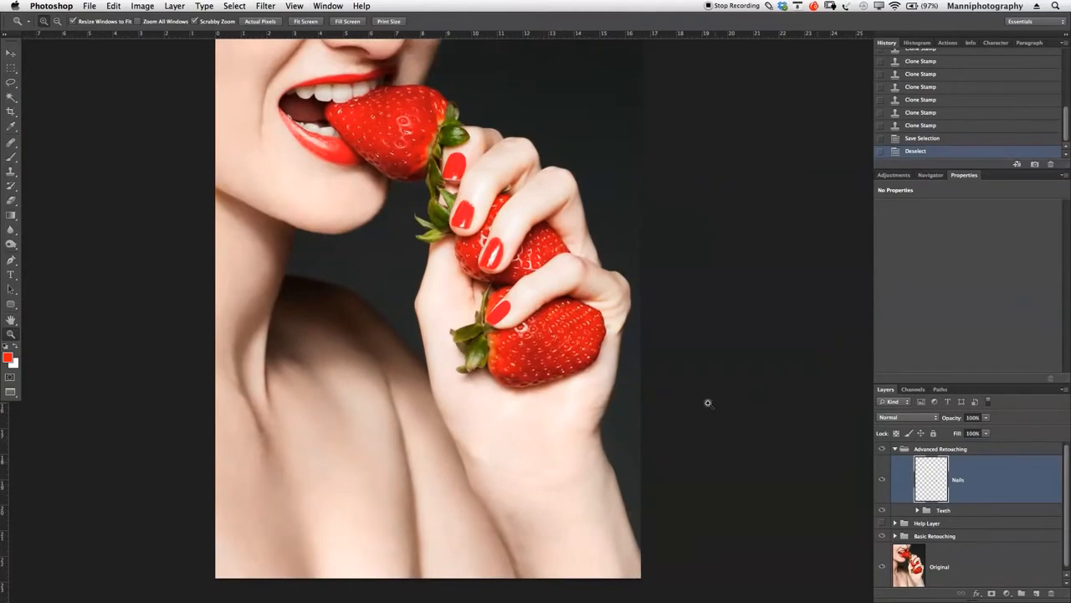
left_click_drag(690, 391, 672, 391)
left_click(883, 483)
left_click(883, 483)
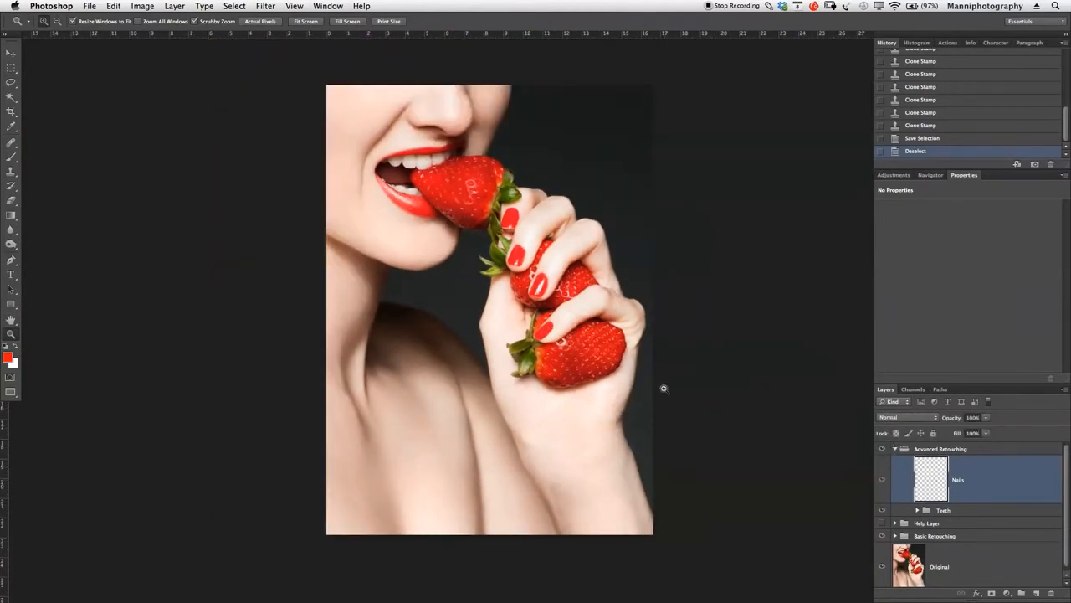
left_click_drag(565, 319, 546, 366)
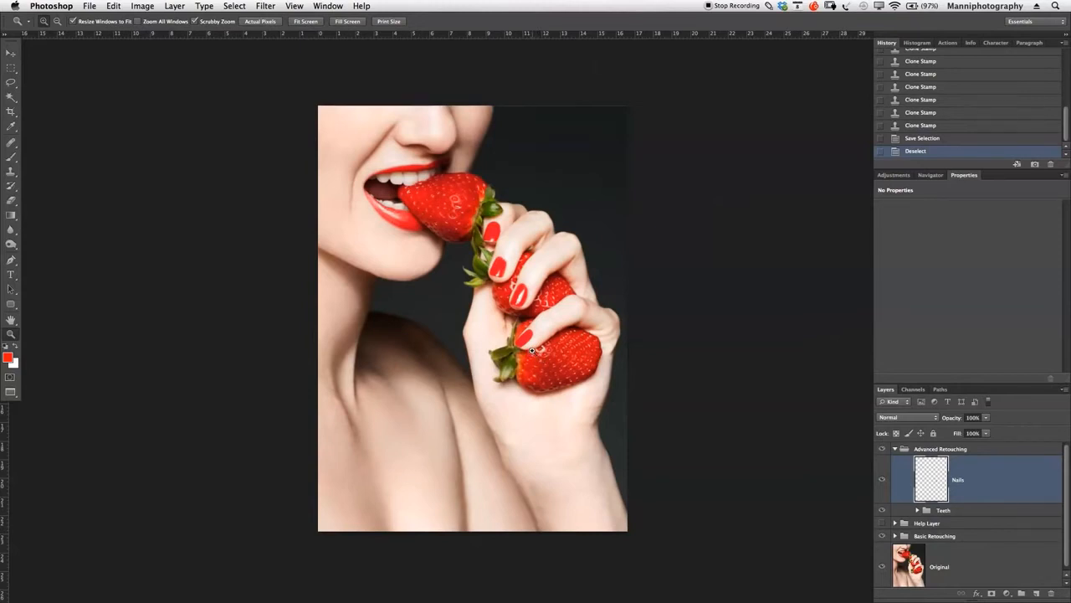
left_click_drag(524, 273, 529, 278)
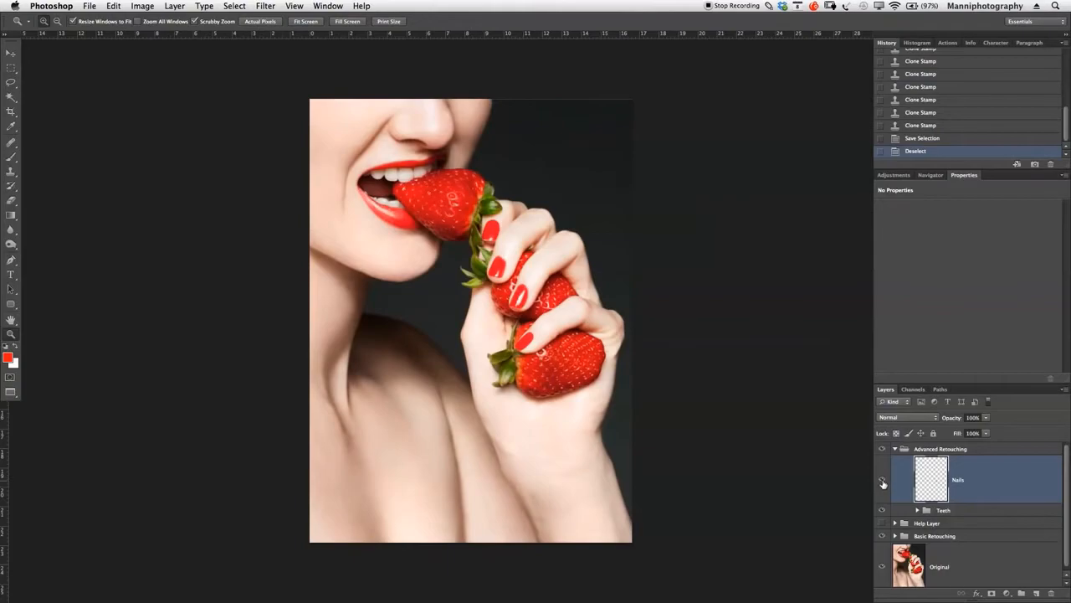
- Stamp the visible image without the Nails layer onto a new layer and move it above Nails
left_click(883, 483)
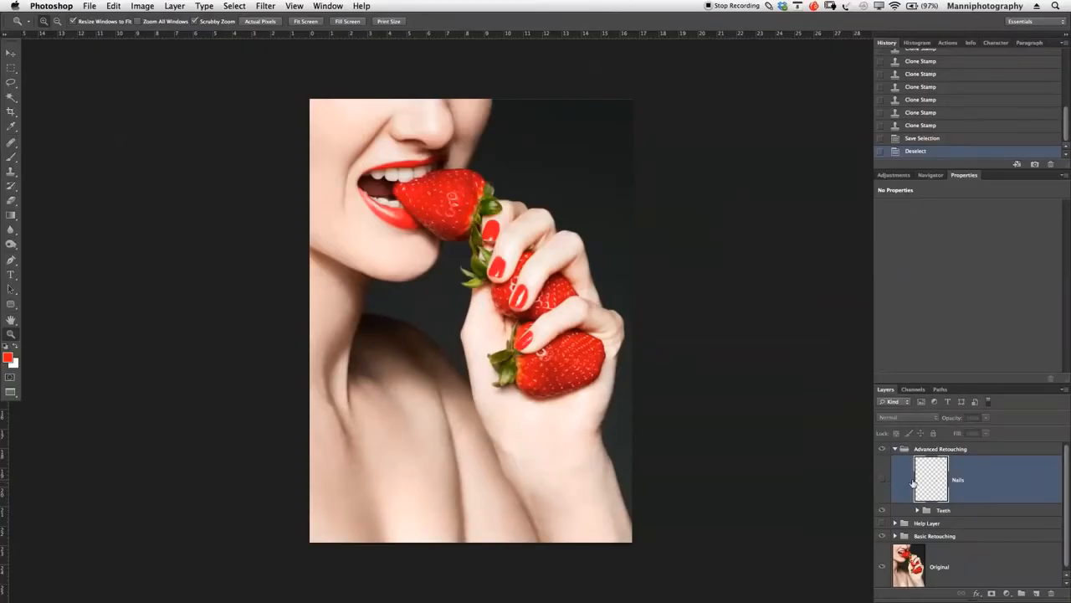
left_click(944, 512)
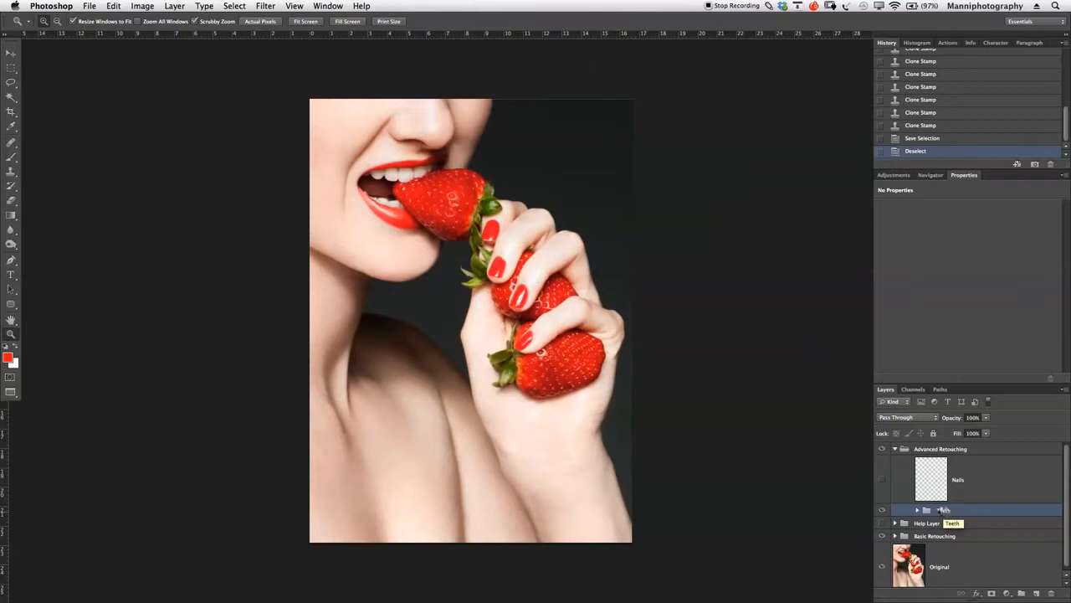
key("super+alt+shift+e")
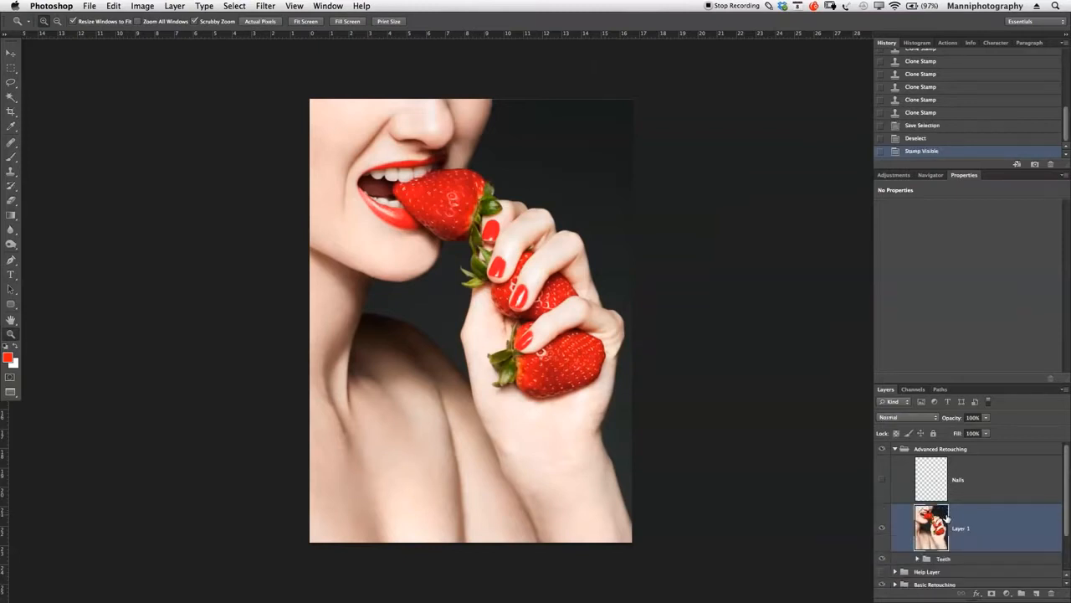
mouse_move(944, 524)
left_mouse_down()
mouse_move(938, 441)
mouse_move(946, 456)
left_mouse_up()
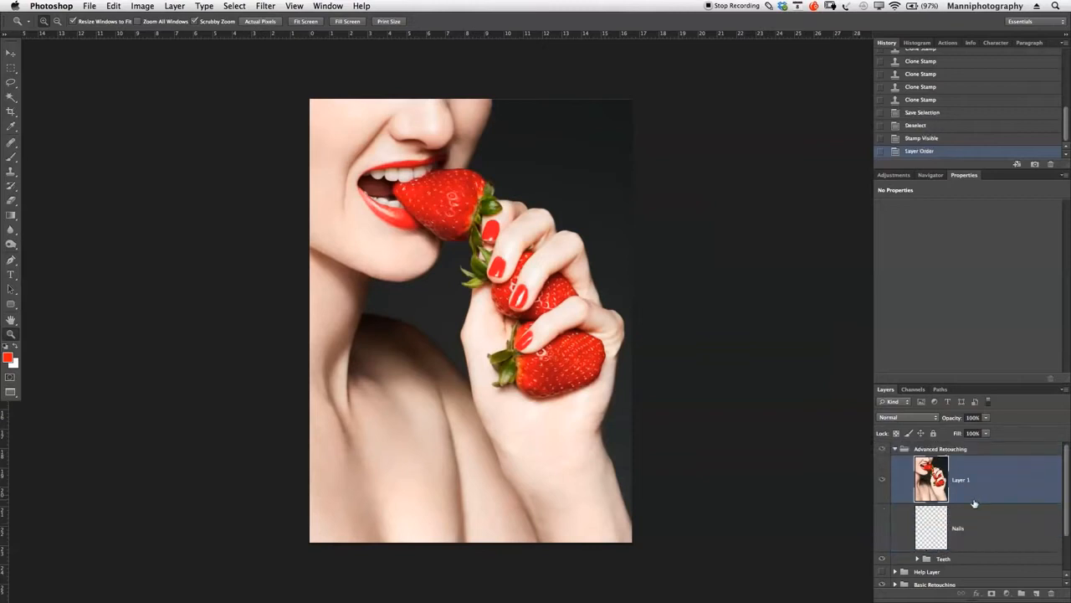
- Show the Nails layer again and toggle the stamped layer to compare the nail with and without its highlights
left_click(884, 527)
left_click(883, 482)
left_click(883, 482)
left_click(883, 482)
left_click(883, 483)
left_click(883, 482)
left_click(883, 482)
- Rename the stamped layer "Reflections"
double_click(962, 478)
type("Reflections")
key("Return")
- Hide the Reflections layer and make the Nails layer active
left_click(880, 480)
left_click(881, 482)
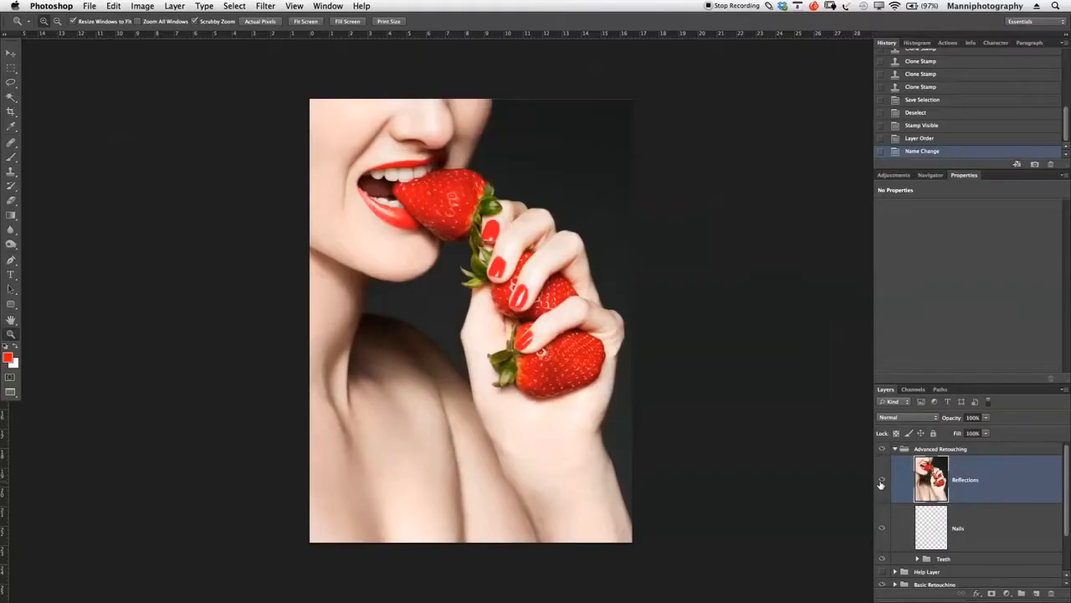
left_click(883, 480)
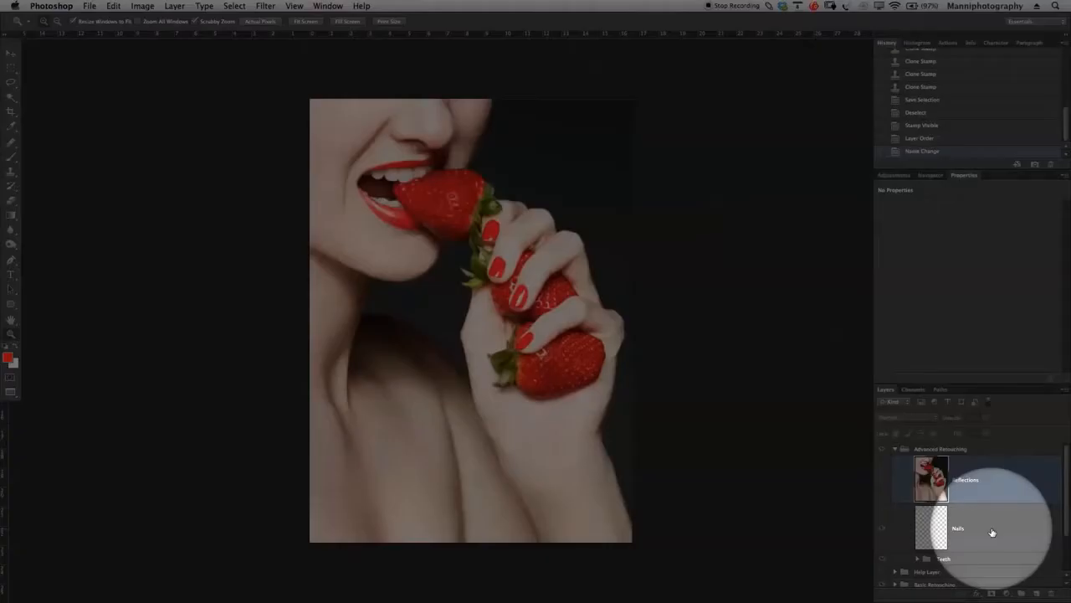
left_click(996, 532)
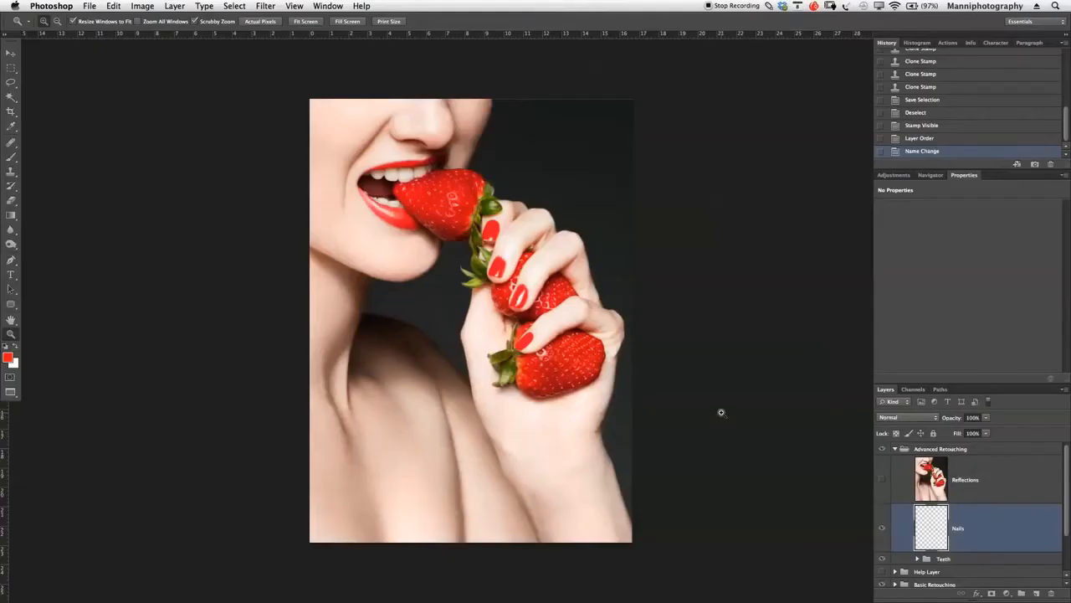
- Draw a closed Pen path around the edge of the next nail above the retouched one
left_click_drag(528, 282, 528, 282)
left_click_drag(628, 312, 560, 299)
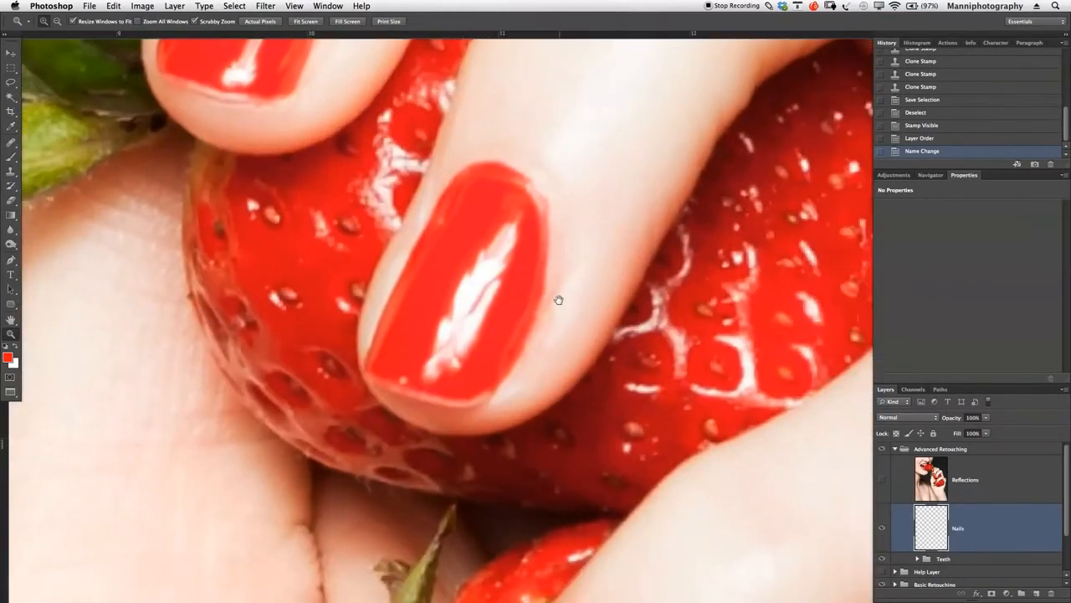
key("p")
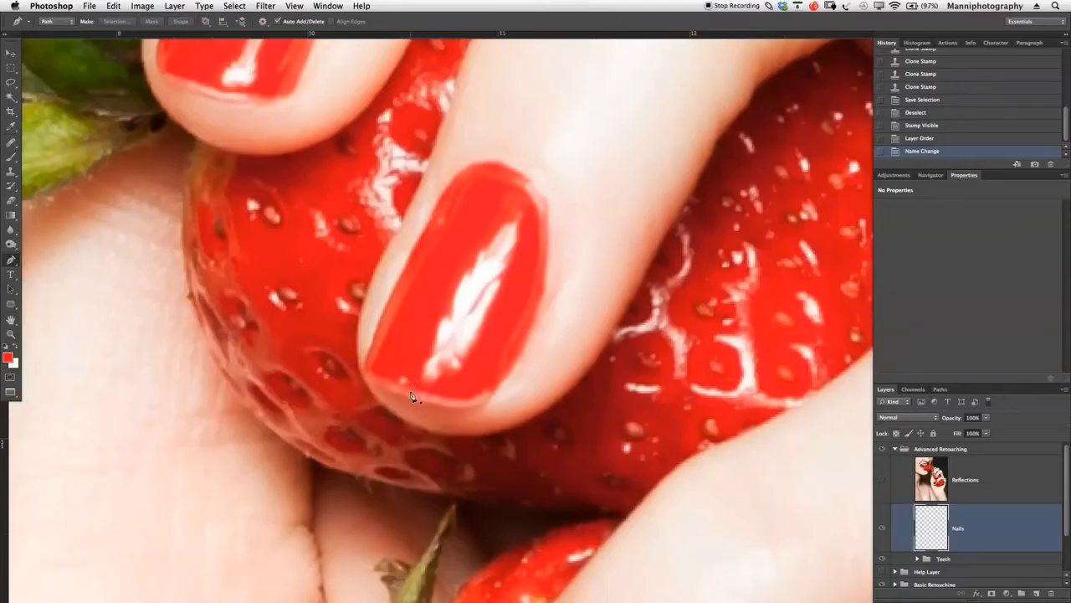
left_click(406, 397)
left_click(366, 374)
left_click(381, 317)
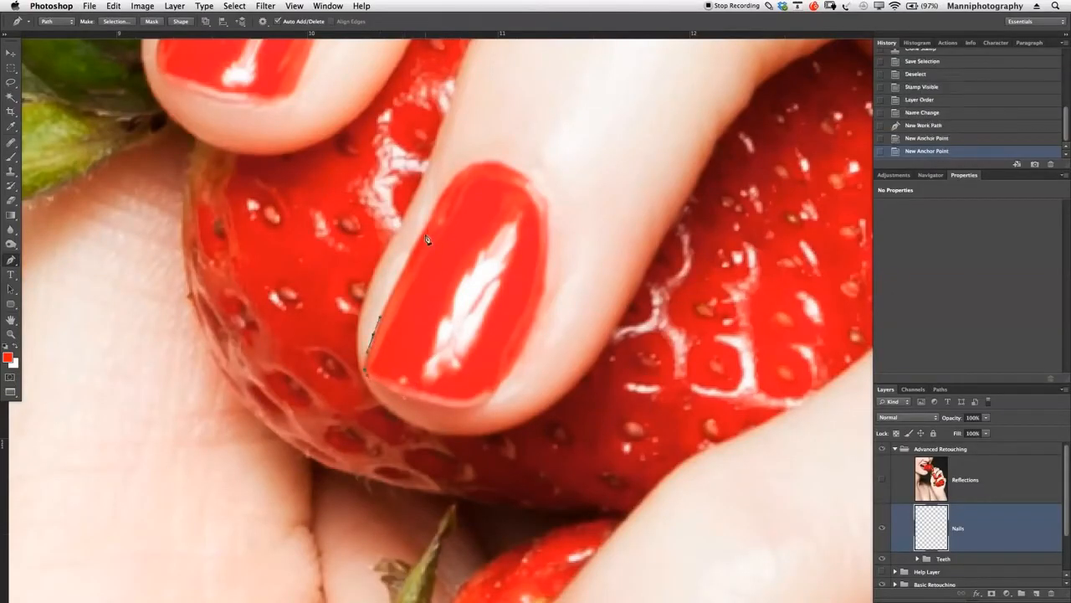
left_click(409, 256)
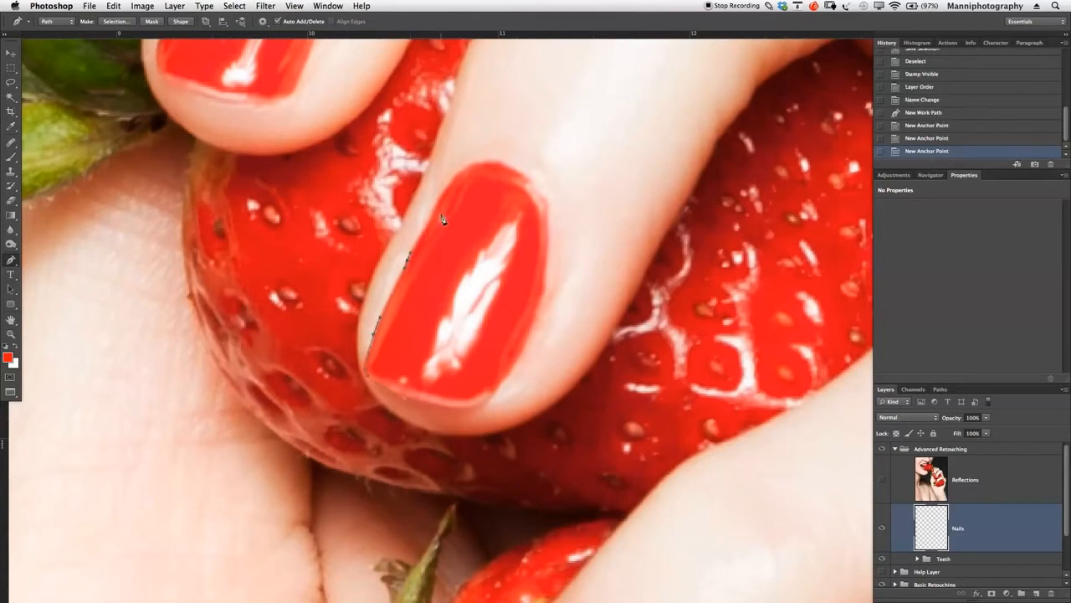
left_click(439, 200)
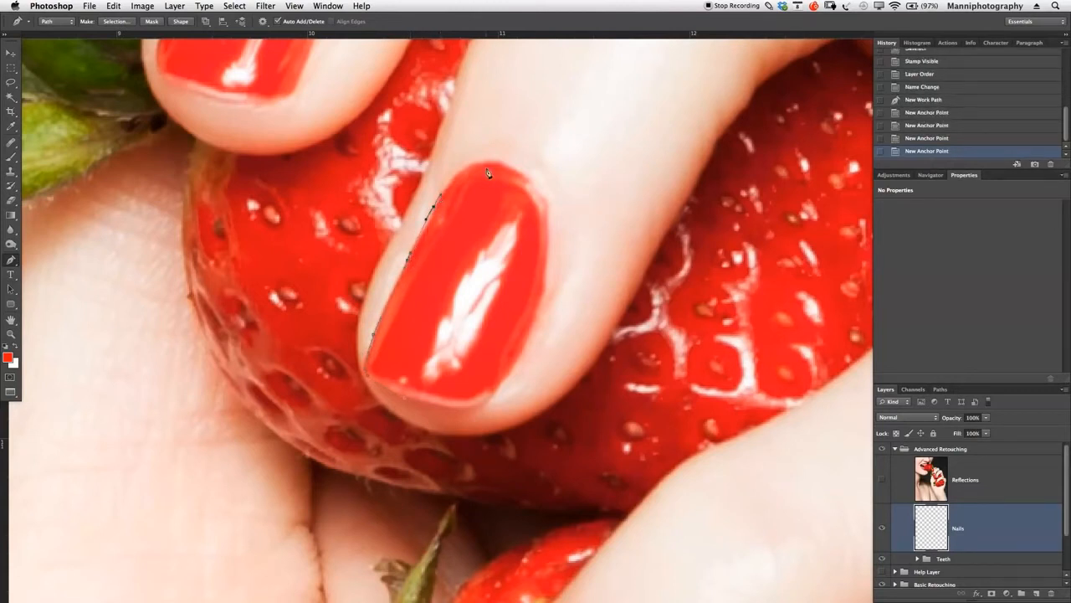
left_click_drag(491, 164, 544, 241)
left_click_drag(535, 321, 520, 358)
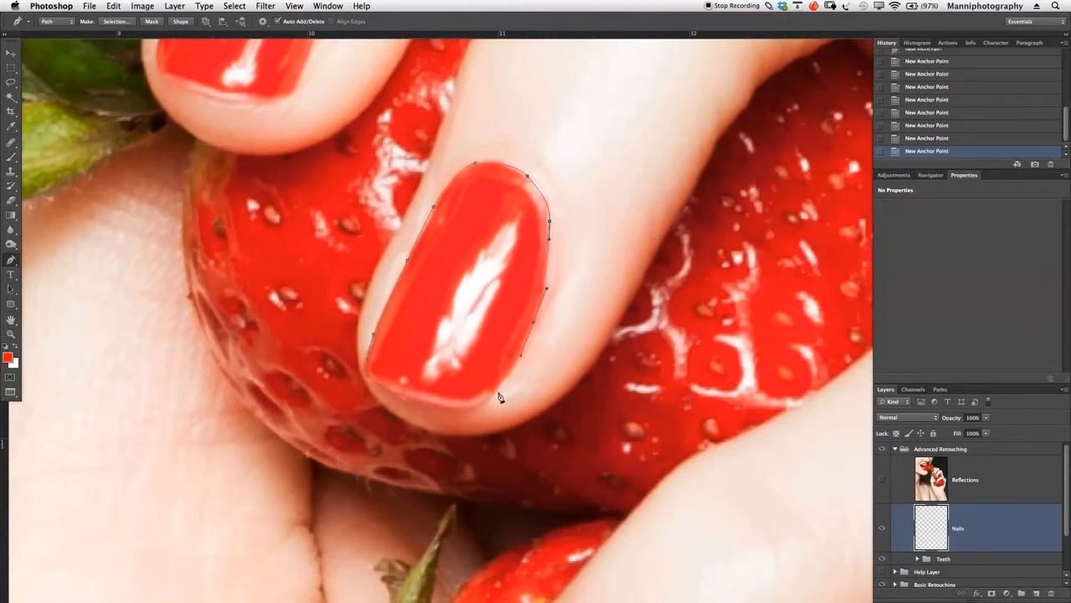
left_click_drag(490, 402, 409, 406)
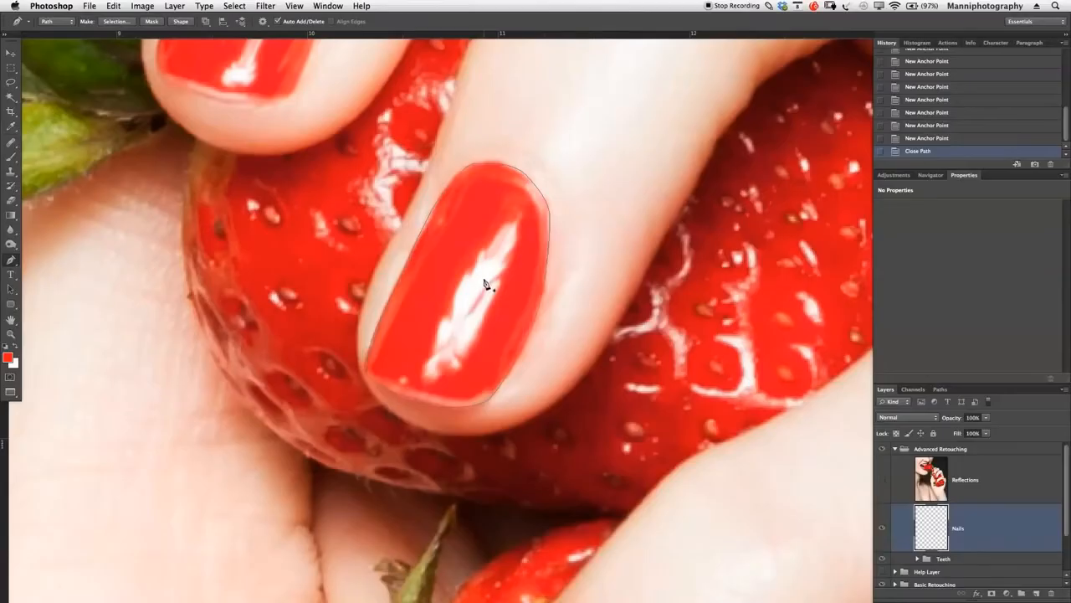
- Convert the nail path into a new anti-aliased selection with a 0-pixel feather and switch to the Clone Stamp
right_click(483, 278)
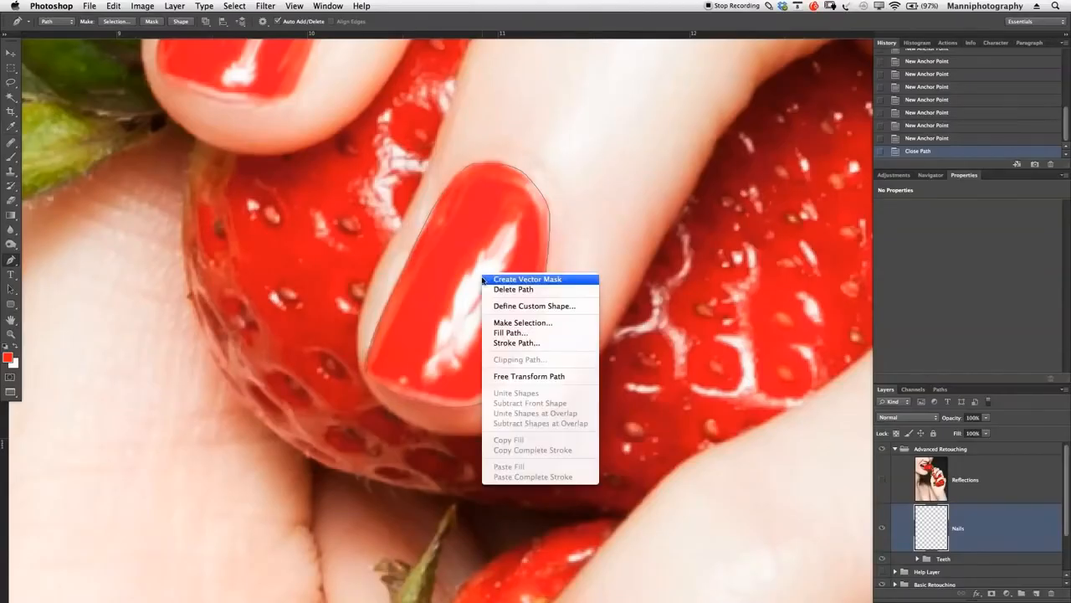
left_click(546, 324)
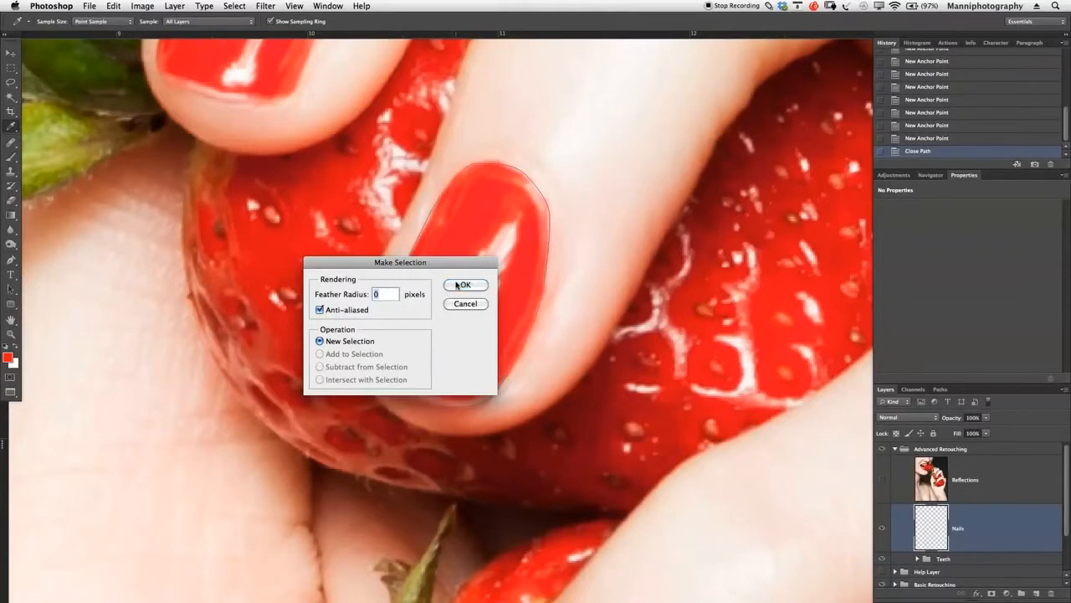
left_click(465, 285)
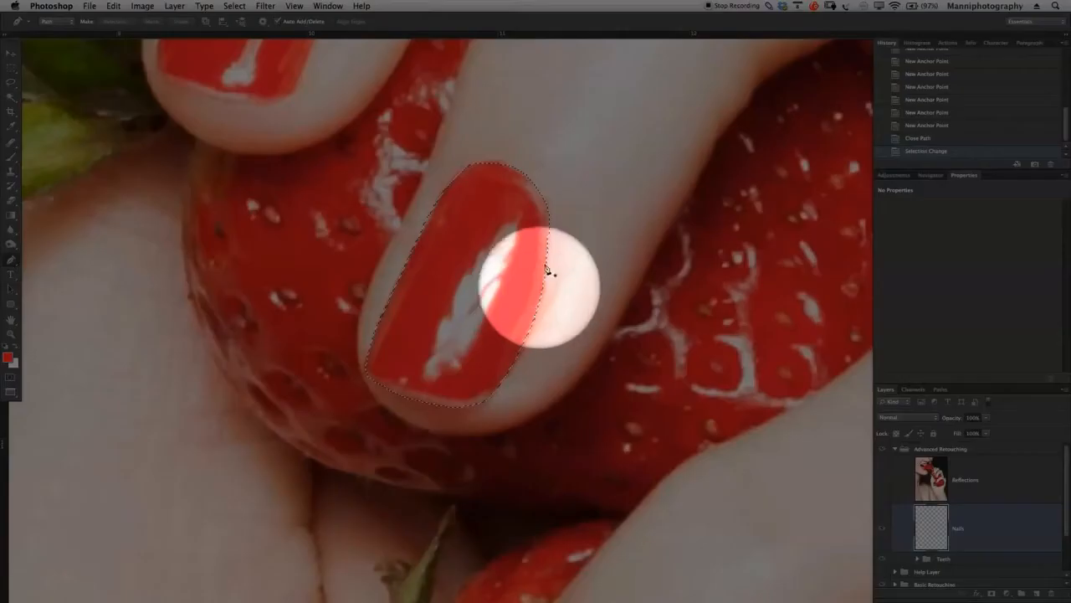
key("s")
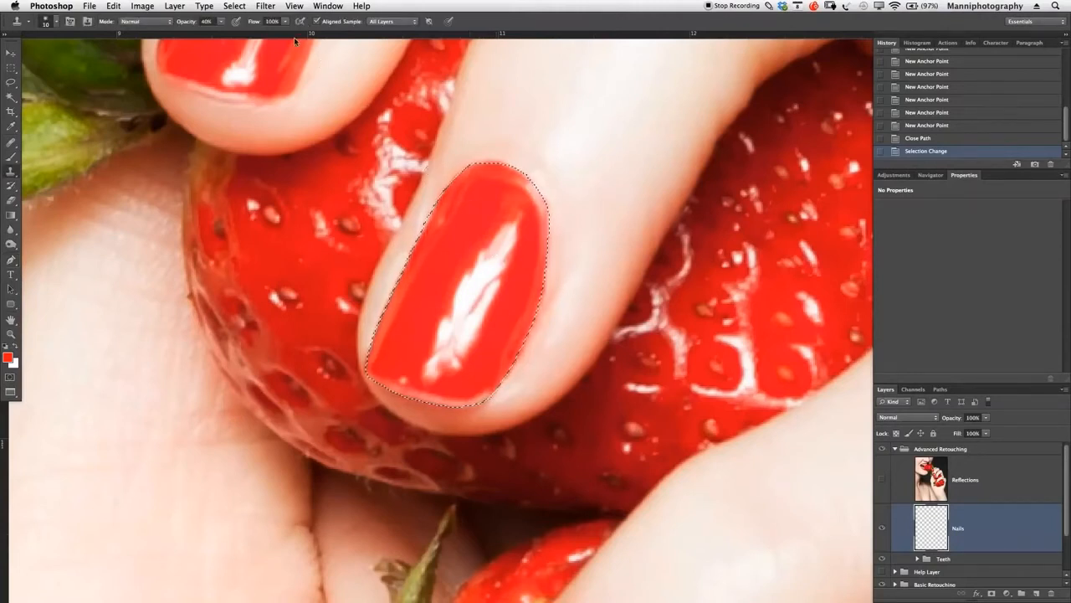
- Clone clean red polish over the upper part of the selected nail's white highlight with the Clone Stamp at 100% opacity
left_click_drag(183, 31, 193, 25)
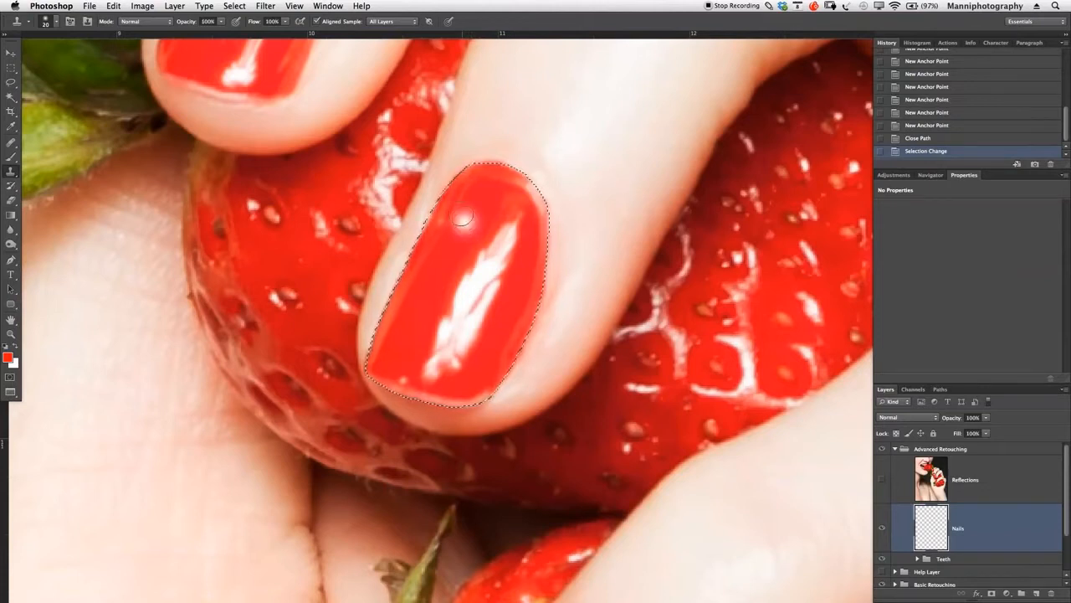
left_click(483, 264)
left_click(509, 224)
left_click(506, 251)
left_click(540, 209)
left_click(492, 274)
left_click(465, 283)
left_click(478, 208)
left_click_drag(484, 287, 487, 262)
left_click(473, 319)
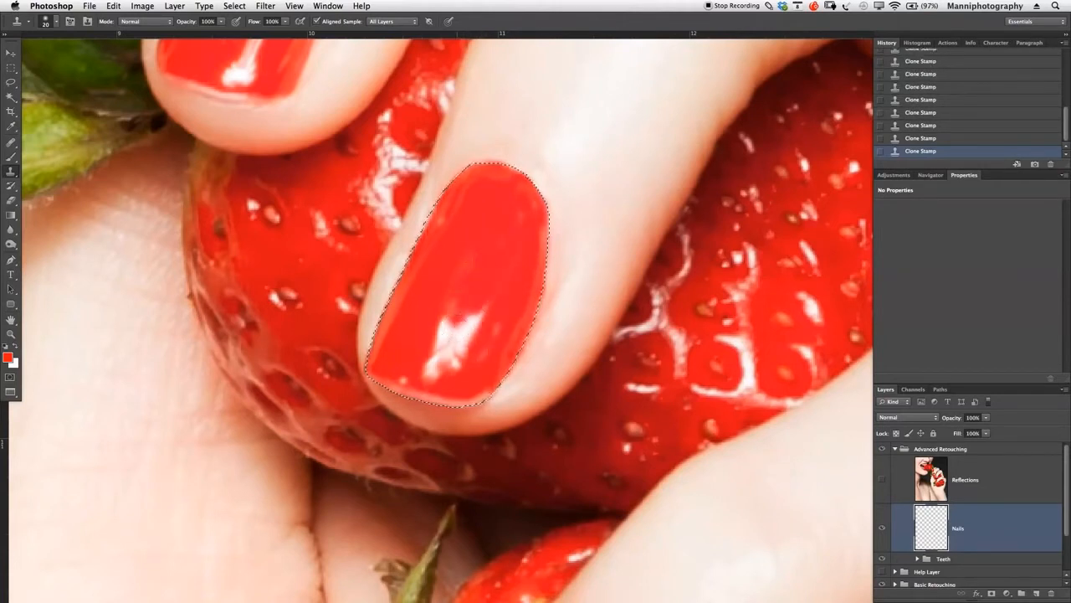
- Clone away the remaining lower highlight and the streaks along the selected nail's cuticle and left edge
left_click(438, 307, "alt")
mouse_move(447, 310)
left_mouse_down()
mouse_move(466, 232)
mouse_move(463, 325)
mouse_move(484, 298)
mouse_move(483, 309)
mouse_move(477, 240)
mouse_move(471, 335)
mouse_move(488, 305)
mouse_move(477, 348)
mouse_move(448, 367)
mouse_move(442, 344)
mouse_move(426, 370)
mouse_move(433, 385)
mouse_move(435, 365)
mouse_move(410, 376)
mouse_move(415, 398)
mouse_move(444, 395)
mouse_move(462, 410)
mouse_move(510, 366)
mouse_move(511, 311)
mouse_move(488, 313)
mouse_move(477, 337)
mouse_move(515, 275)
mouse_move(509, 318)
mouse_move(537, 209)
left_mouse_up()
left_click(470, 225, "alt")
left_click(475, 319, "alt")
left_click(438, 331, "alt")
left_click(437, 360, "alt")
left_click(494, 324, "alt")
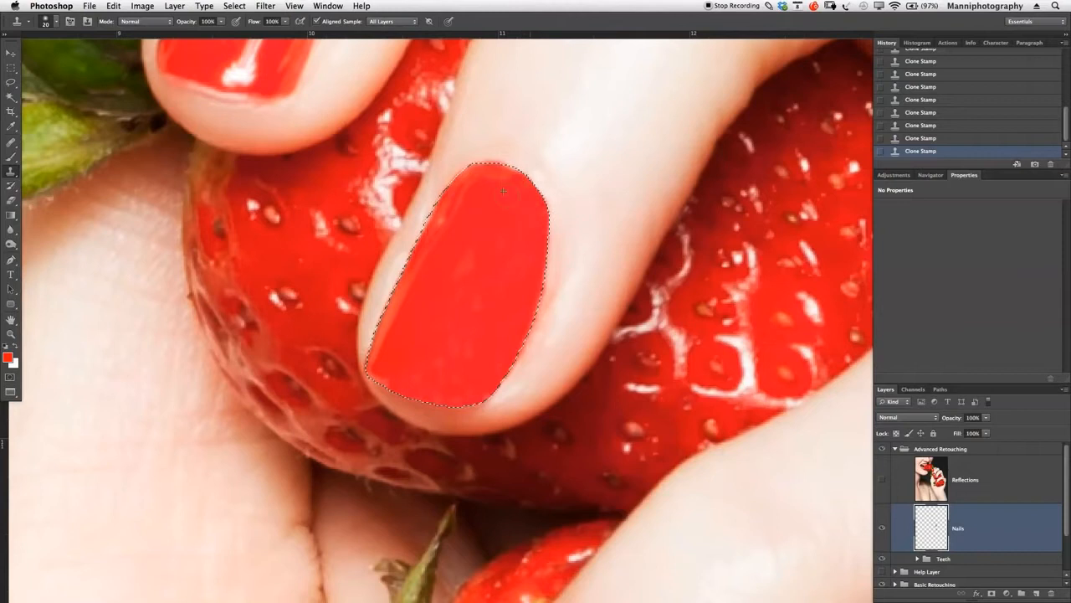
mouse_move(490, 172)
left_mouse_down()
mouse_move(406, 315)
mouse_move(418, 307)
mouse_move(405, 276)
mouse_move(384, 362)
left_mouse_up()
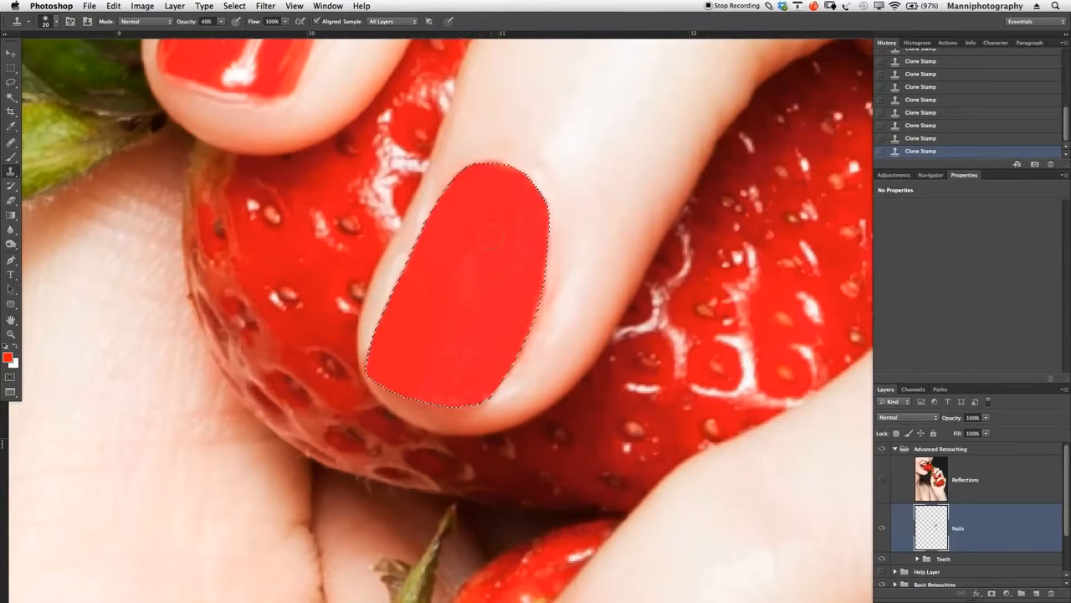
- Try cloning along the nail's cuticle edge at 40% opacity and step back in the history before those strokes
left_click(507, 180)
left_click(482, 179)
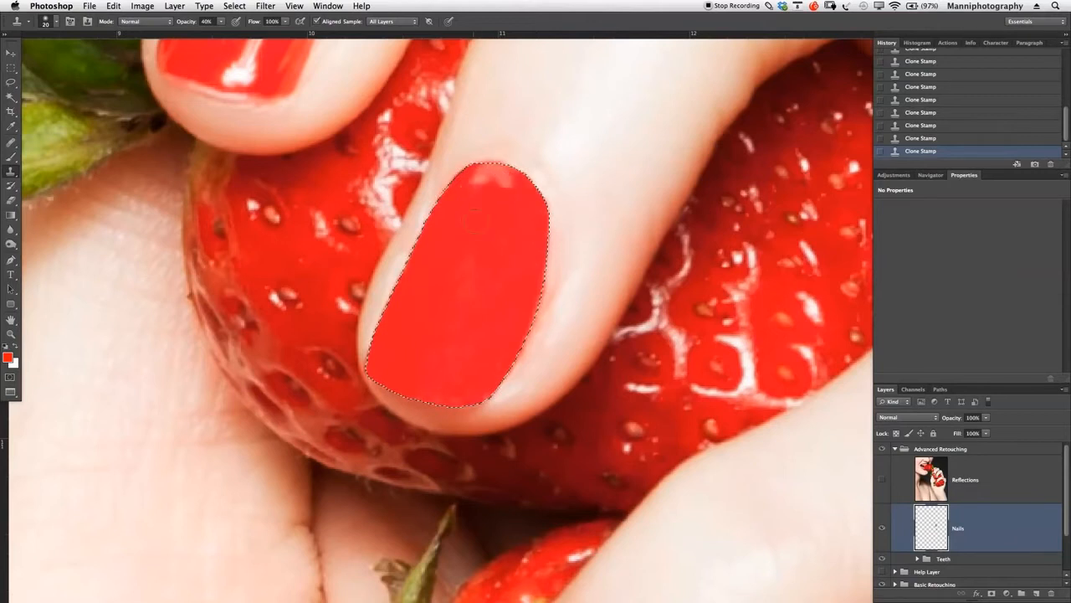
left_click(931, 126)
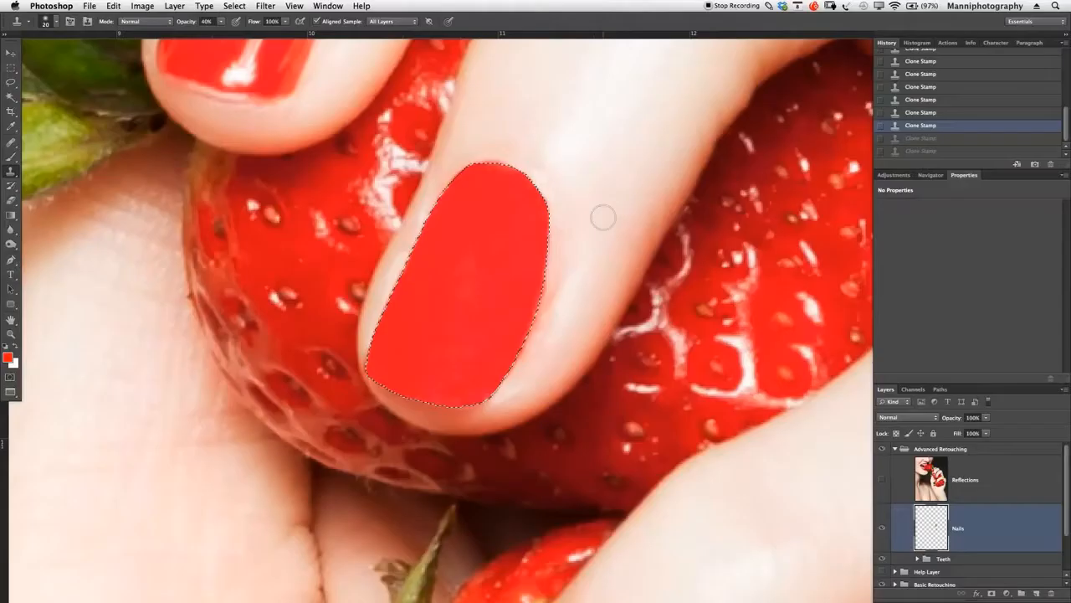
key("ctrl+shift+z")
key("ctrl+shift+z")
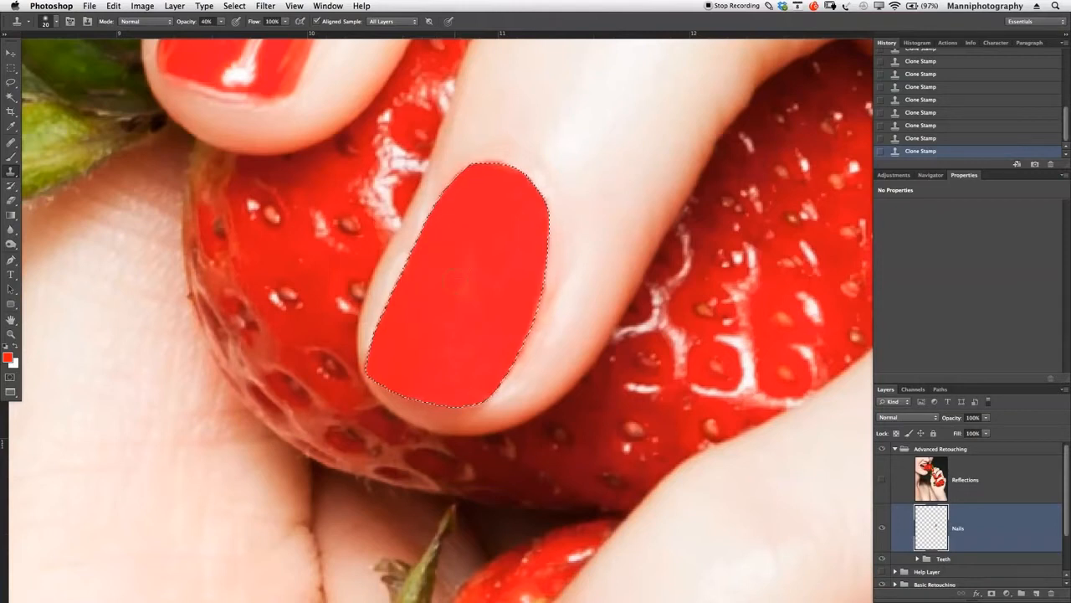
- Invert the nail selection and set the Clone Stamp to 80% opacity for the surrounding skin
key("m")
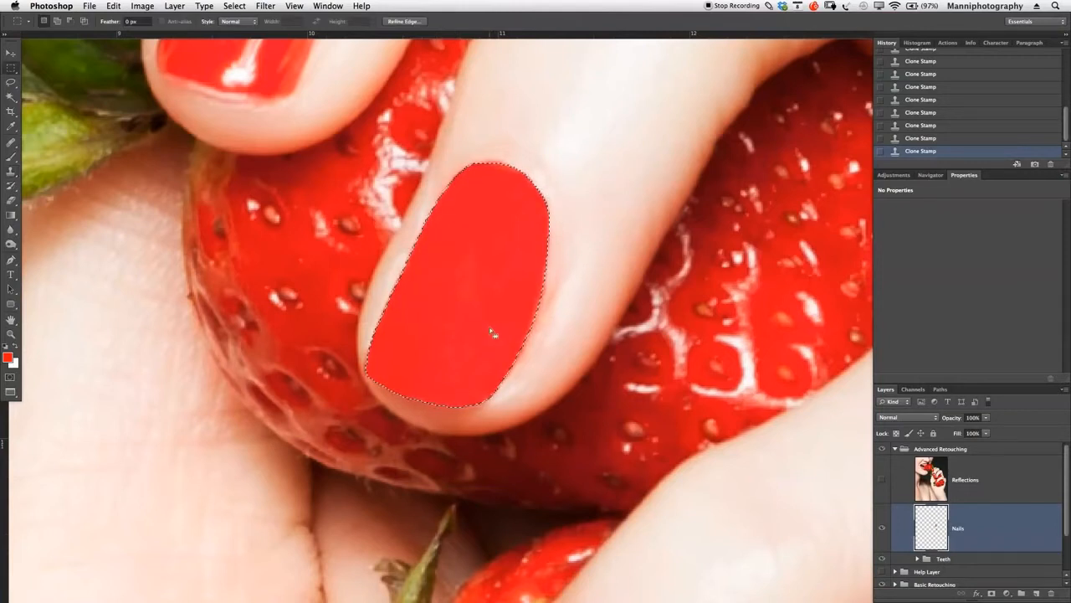
right_click(459, 223)
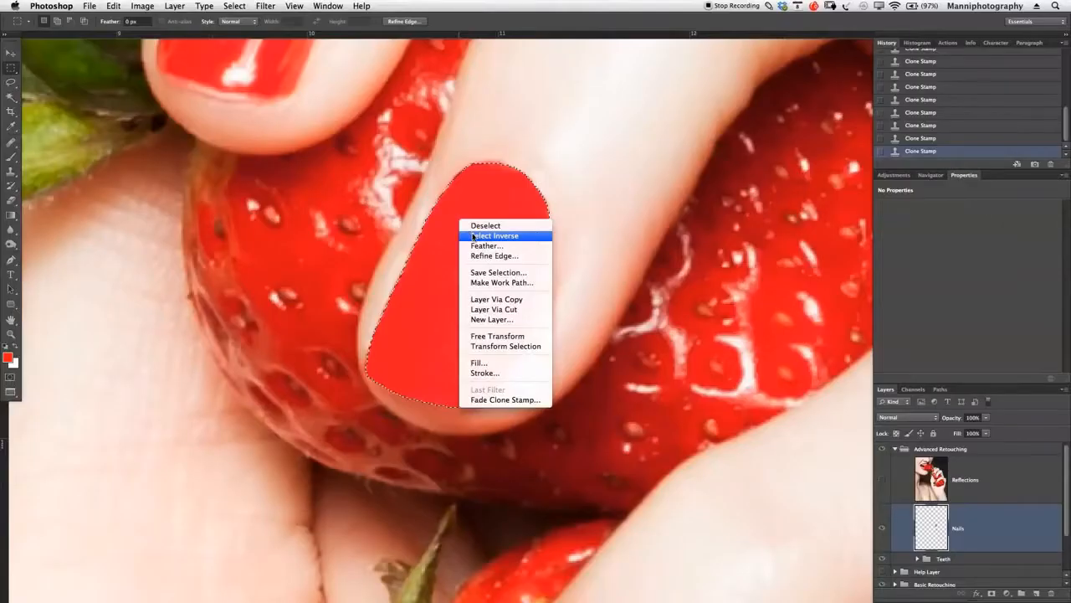
left_click(474, 236)
key("z")
left_click_drag(505, 236, 419, 248)
left_click_drag(516, 249, 598, 251)
left_click_drag(444, 339, 197, 457)
left_click_drag(595, 318, 617, 313)
key("s")
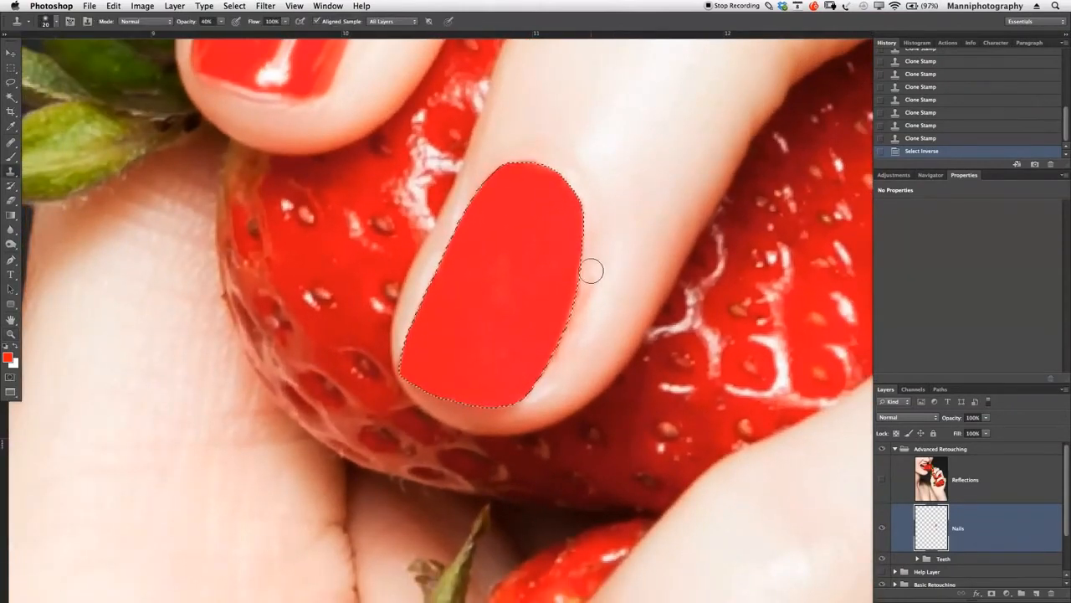
key("8")
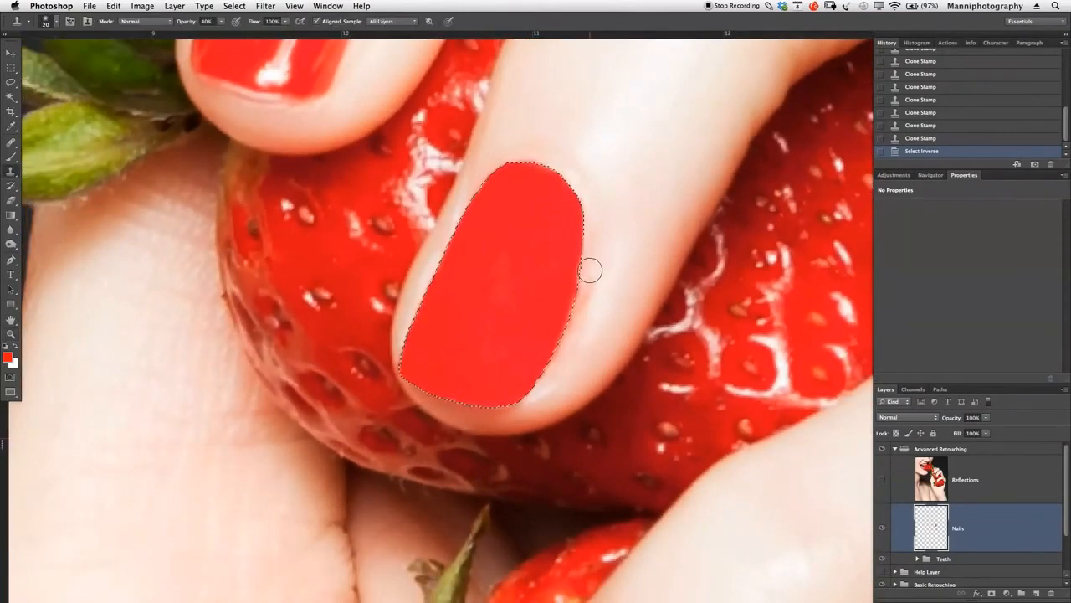
left_click(241, 54, "alt")
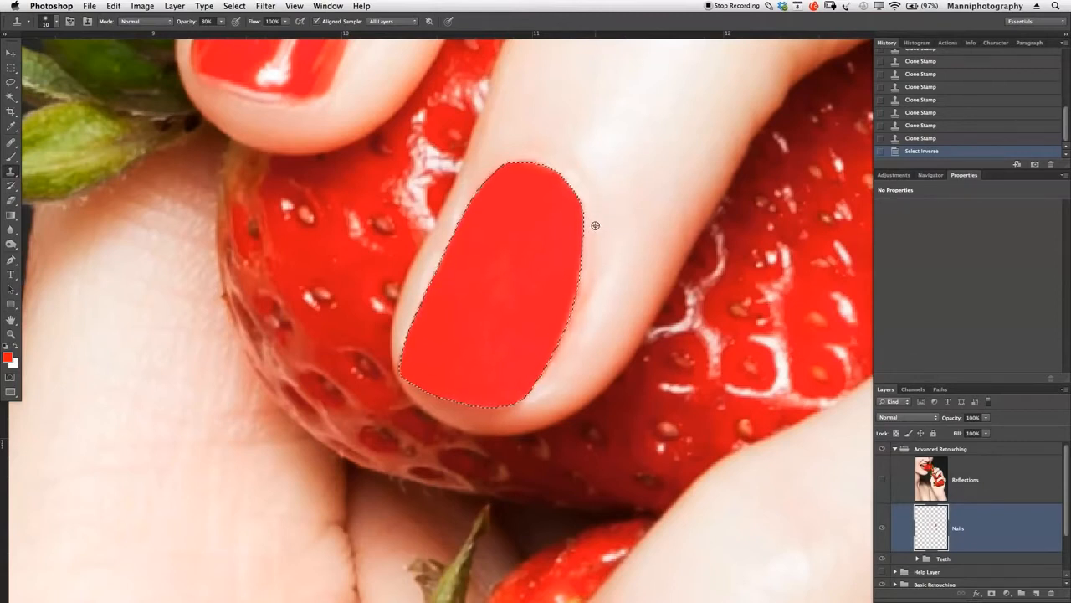
- Clone clean skin tone along the outside of the nail's right edge to clear the uneven fringe, using 80% and 40% opacity
left_click_drag(583, 304, 580, 198)
key("super+z")
left_click(589, 276)
left_click(588, 281)
left_click(590, 265)
left_click(594, 242)
left_click(573, 330)
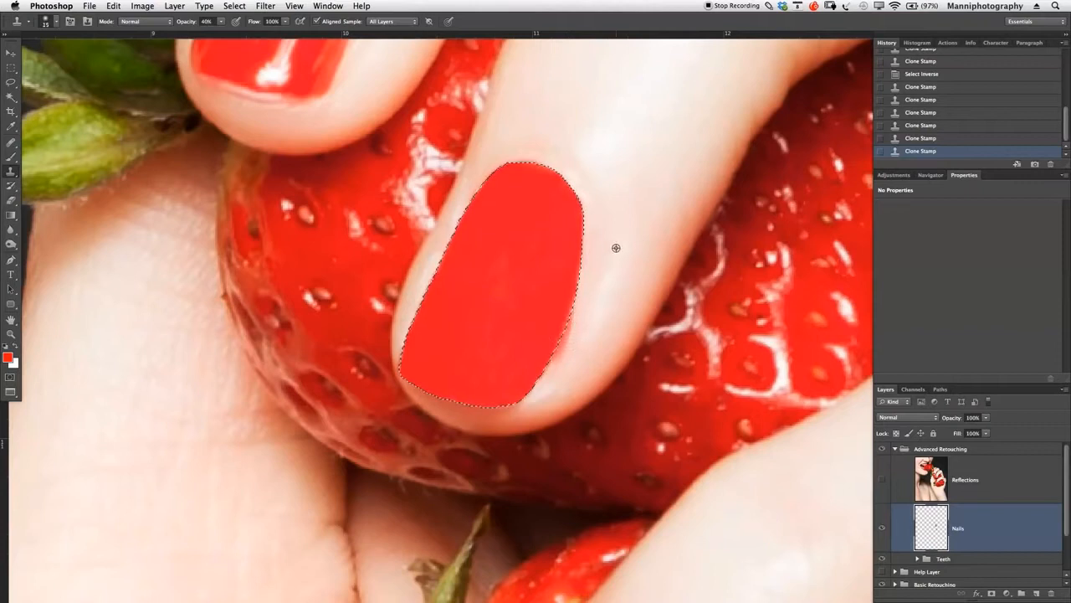
left_click(574, 323)
left_click(579, 307)
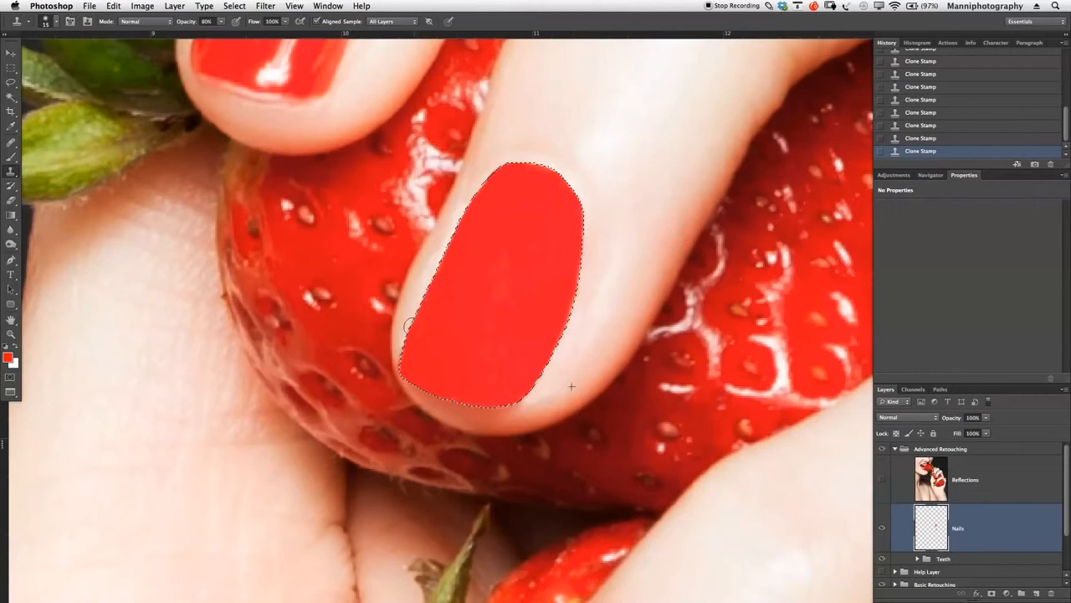
- Deselect to check the retouched nail in the whole picture, and undo the deselection
key("super+d")
key("z")
left_click_drag(612, 289, 528, 307)
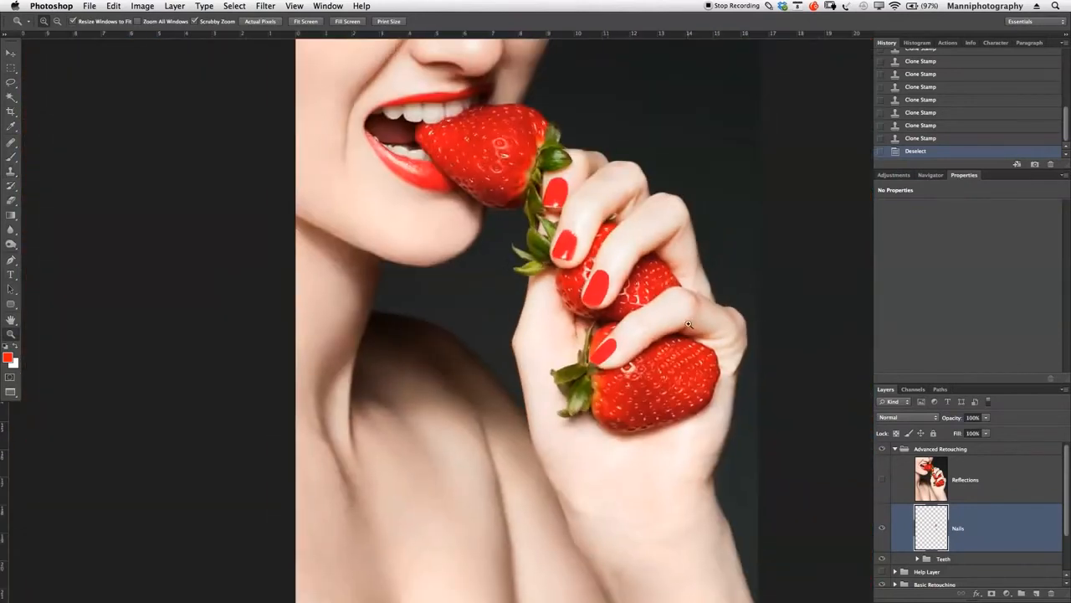
left_click_drag(604, 298, 540, 293)
key("super+z")
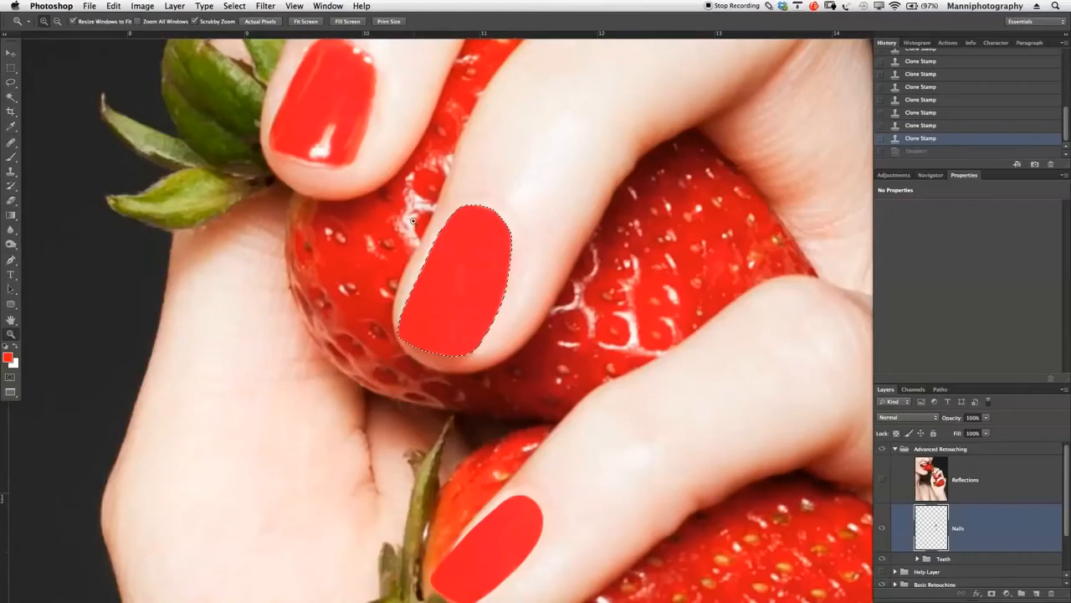
- Save the nail selection as a new channel named "Nail 2" in Training PSD.psd
left_click_drag(502, 262, 513, 262)
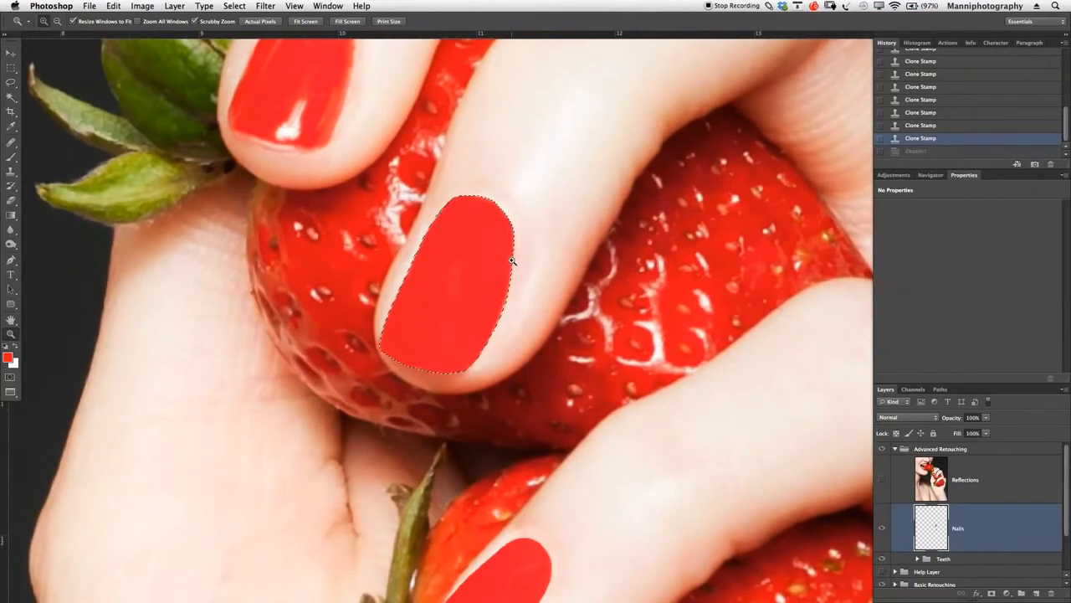
key("m")
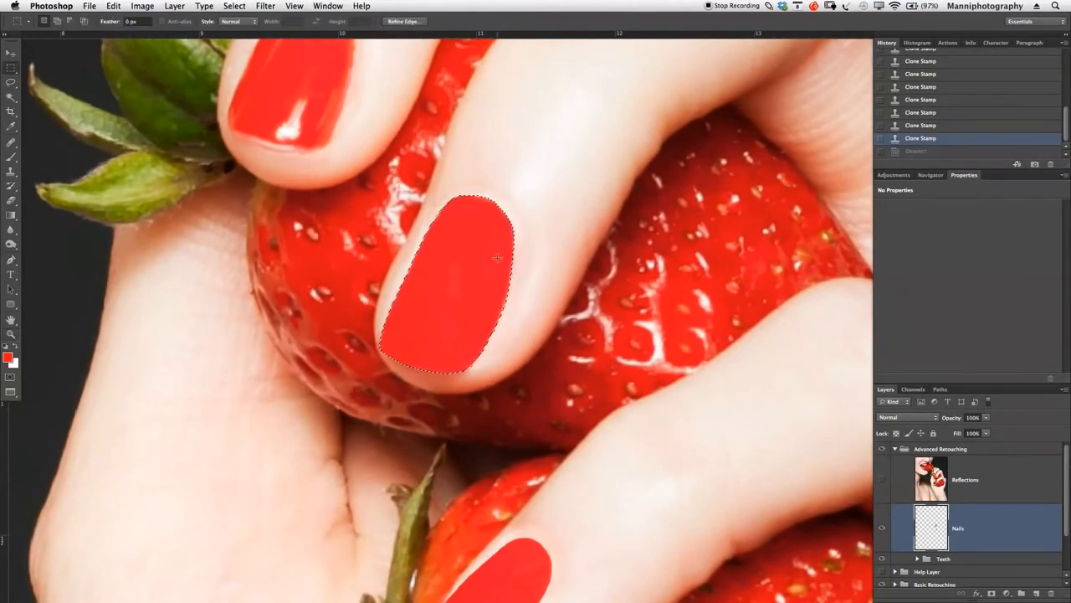
right_click(478, 239)
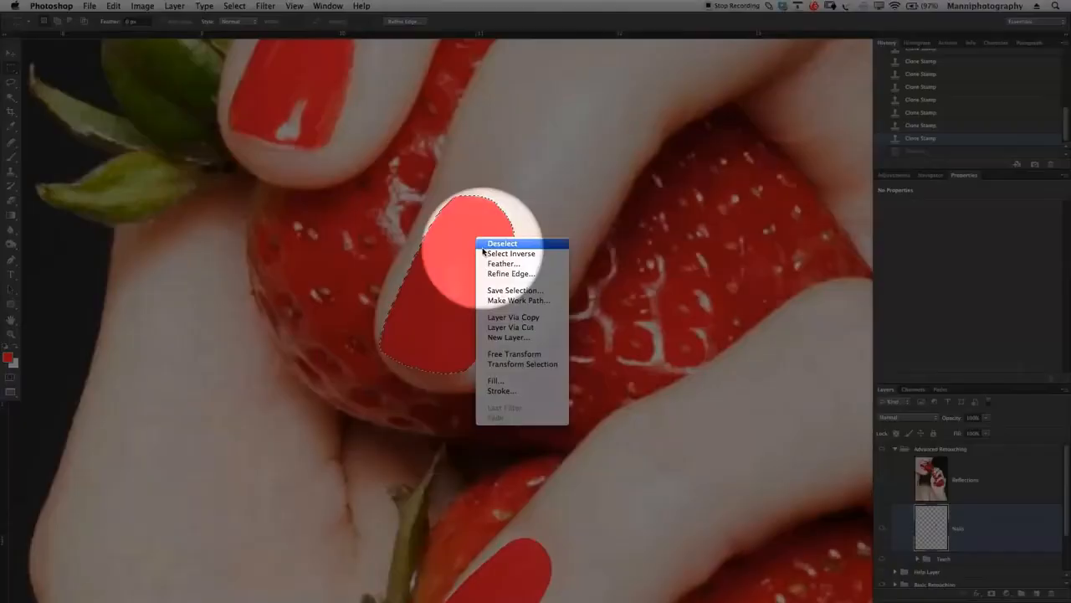
left_click(540, 290)
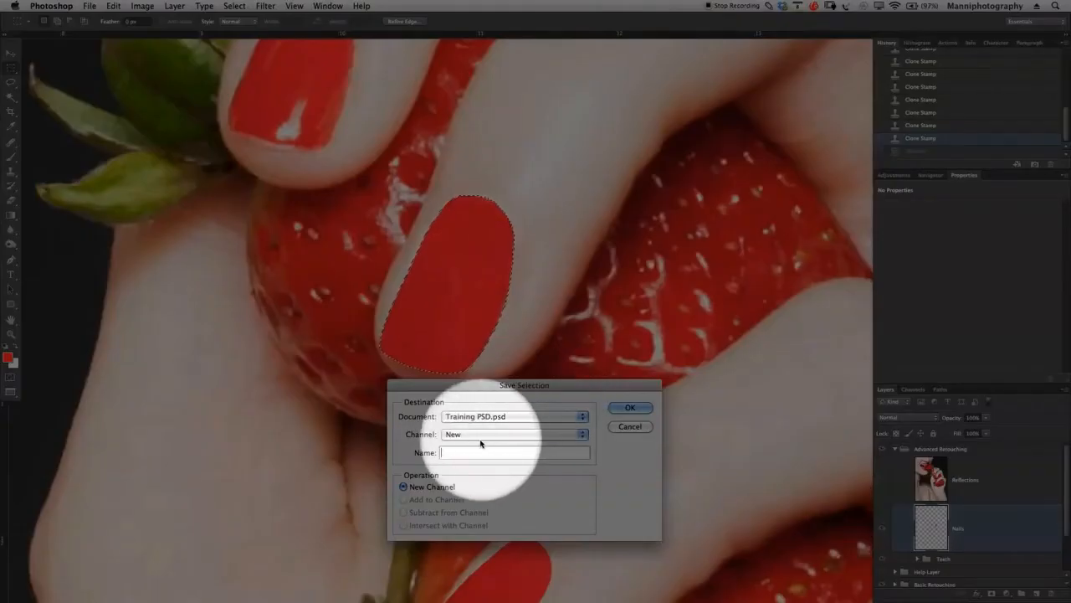
type("Nails")
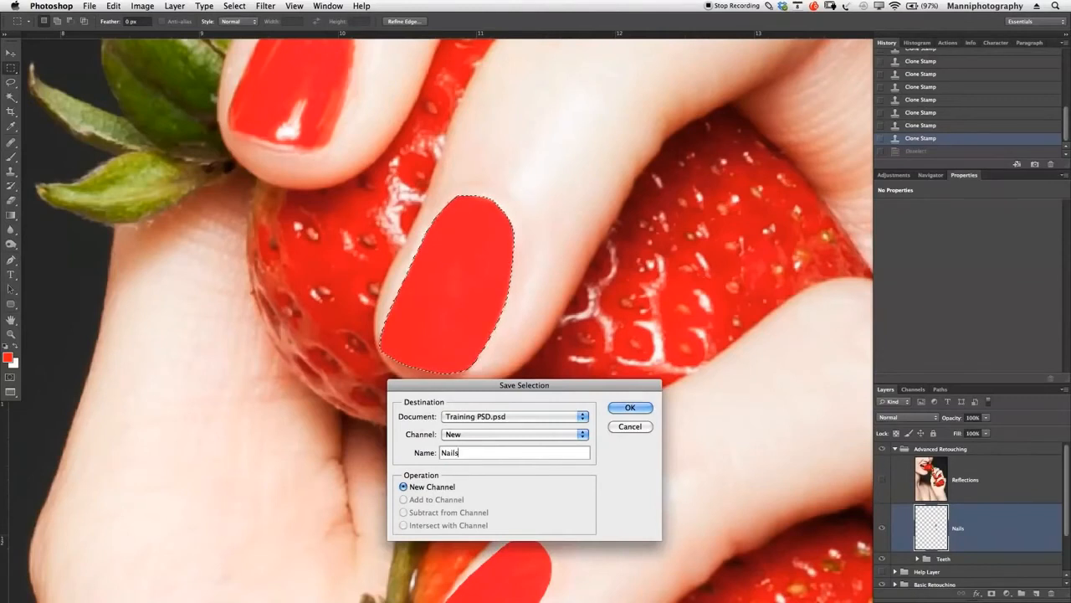
type(" 2")
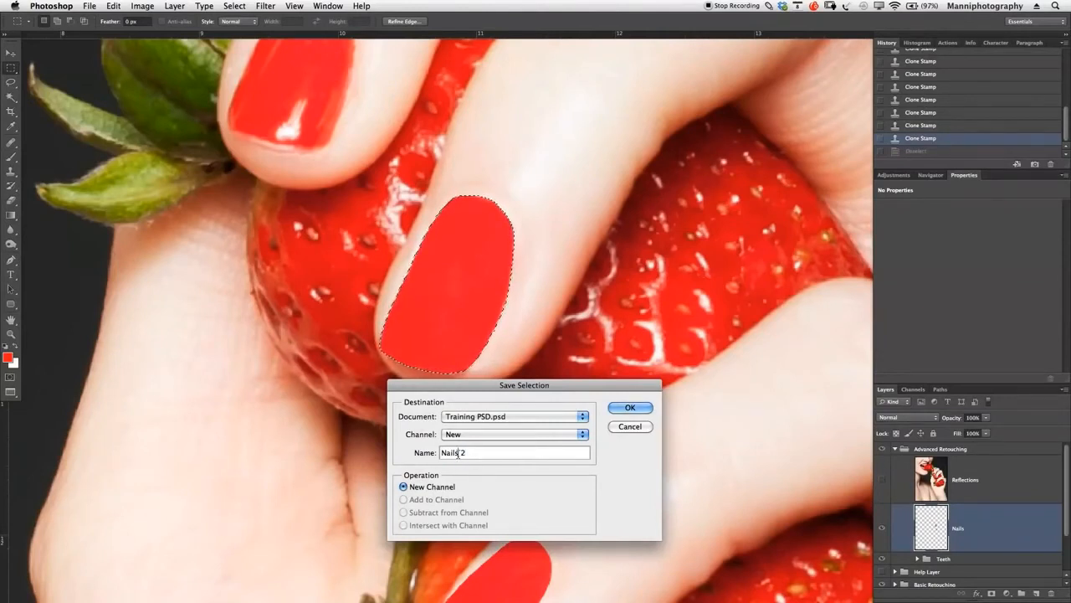
key("BackSpace")
left_click(629, 408)
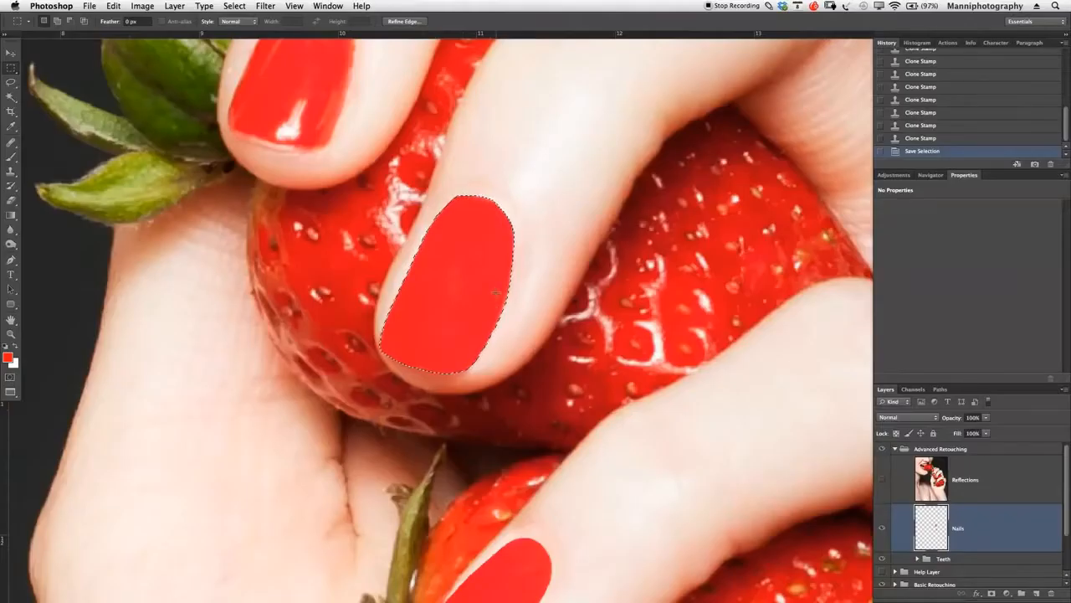
- Deselect the saved nail selection and go to the next nail above it
key("ctrl+d")
key("z")
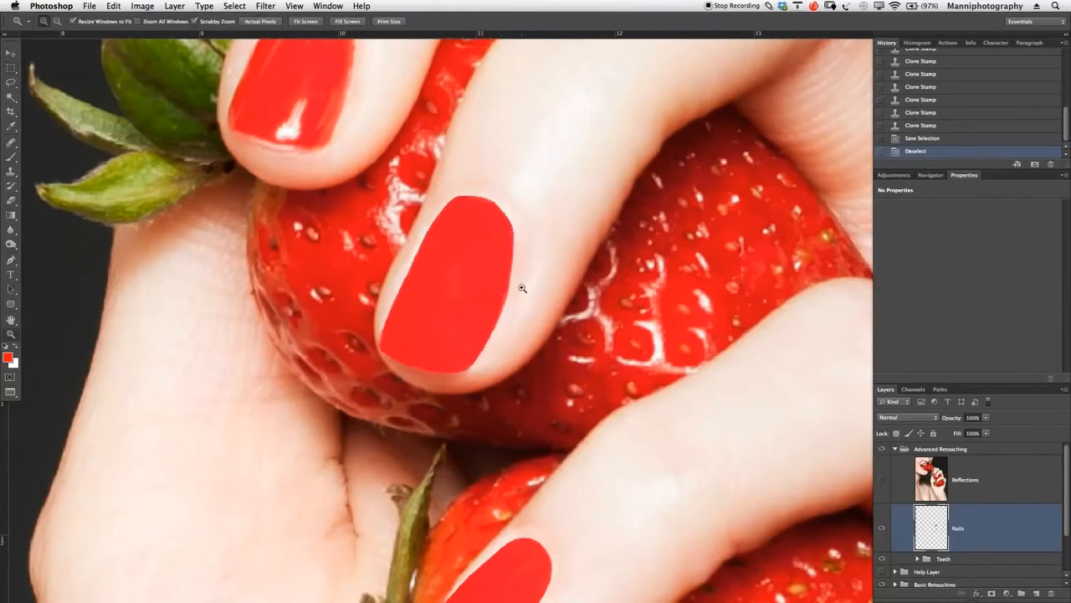
left_click(526, 295, "alt")
left_click_drag(525, 295, 460, 294)
left_click_drag(478, 233, 624, 338)
left_click_drag(582, 305, 584, 336)
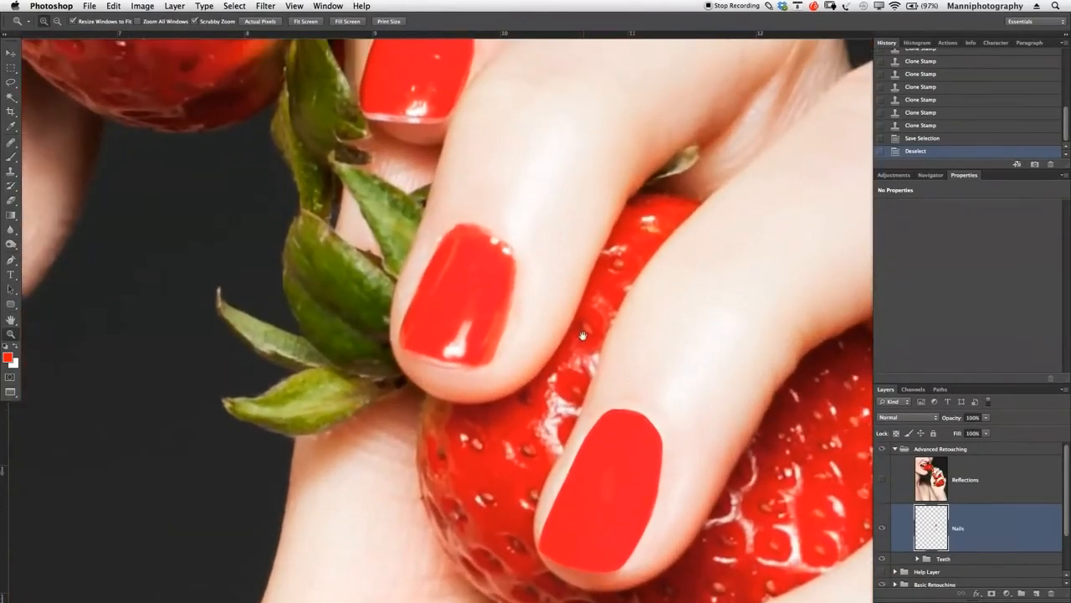
- Compare the nails with the Reflections layer shown and hidden, leaving the layer hidden
left_click(886, 489)
left_click(886, 489)
left_click(886, 489)
left_click(885, 489)
left_click(885, 490)
left_click(886, 490)
- Draw a Pen path around the edge of the next nail, from its lower-left corner over the cuticle to the tip
left_click_drag(483, 296, 524, 347)
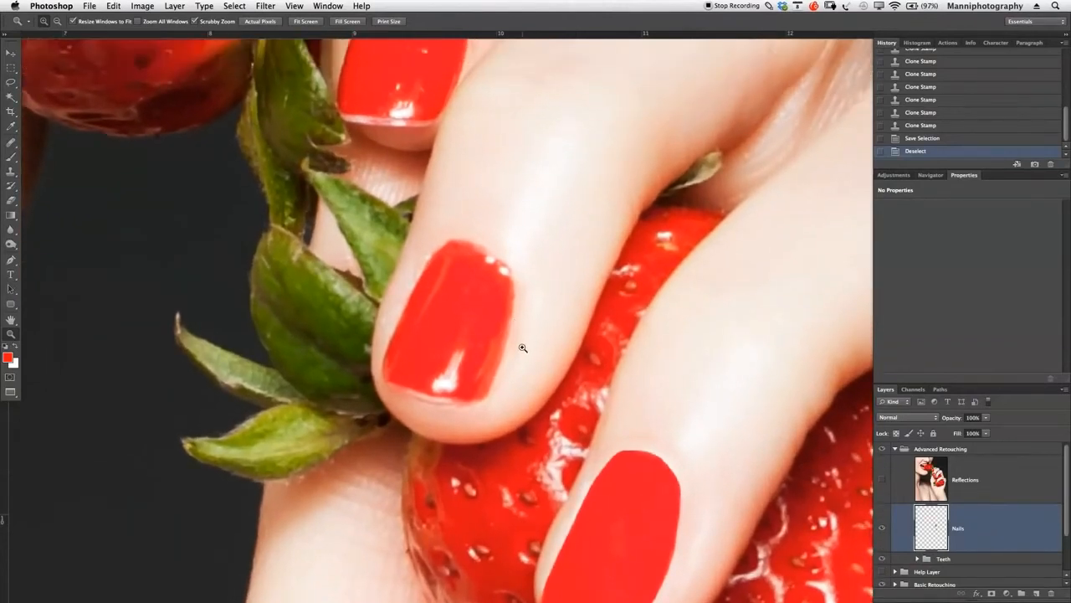
left_click(521, 343)
key("p")
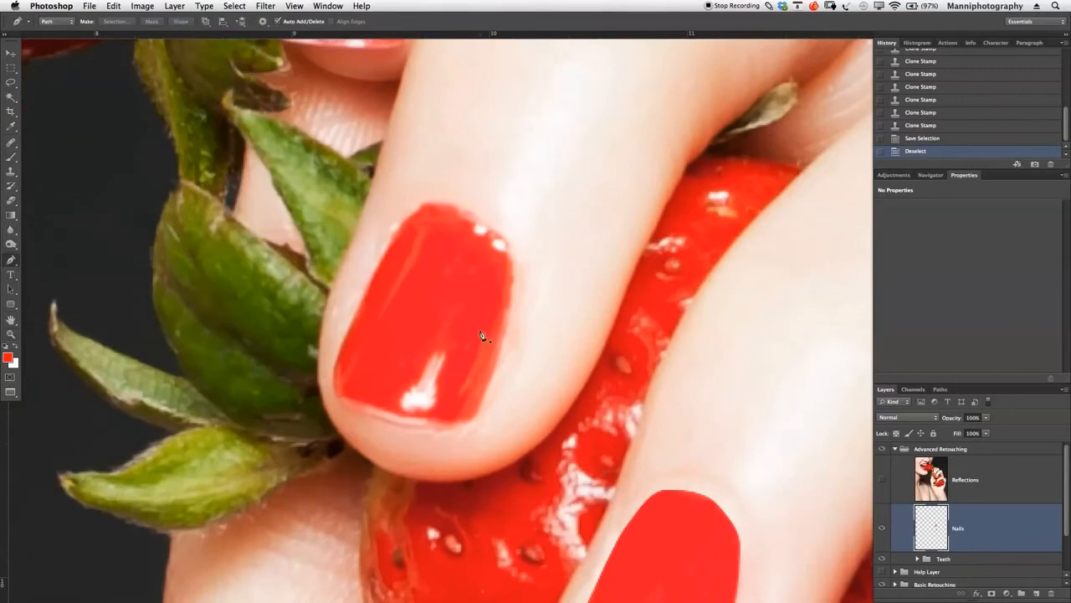
left_click_drag(471, 351, 463, 328)
left_click(330, 378)
left_click(344, 293)
key("super+z")
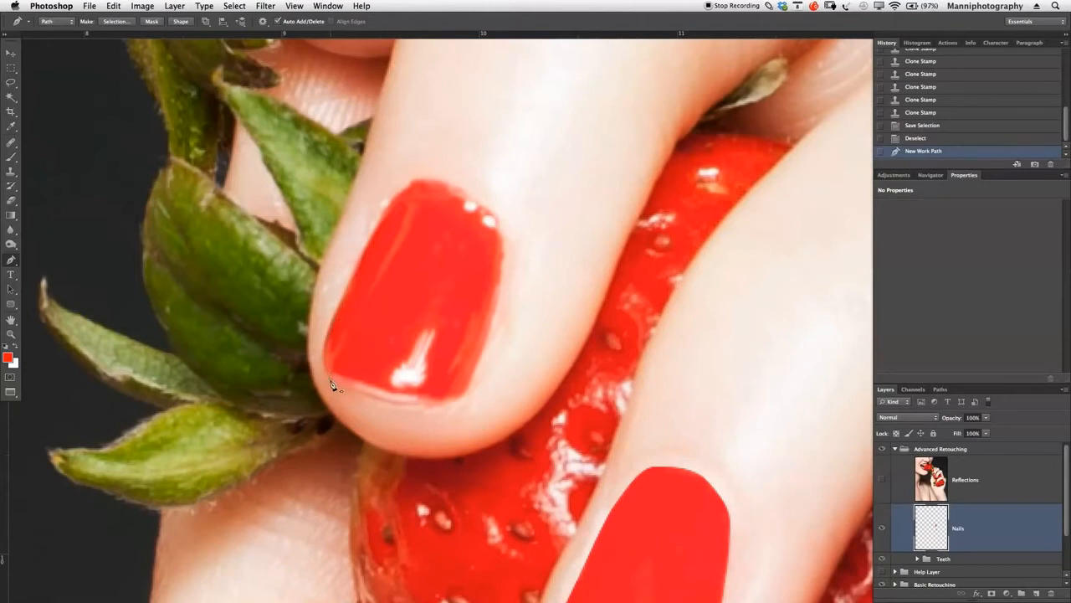
left_click_drag(334, 318, 354, 282)
left_click(352, 279)
left_click(369, 240)
left_click(395, 199)
left_click_drag(471, 190, 503, 249)
left_click_drag(497, 311, 491, 333)
left_click_drag(467, 390, 410, 411)
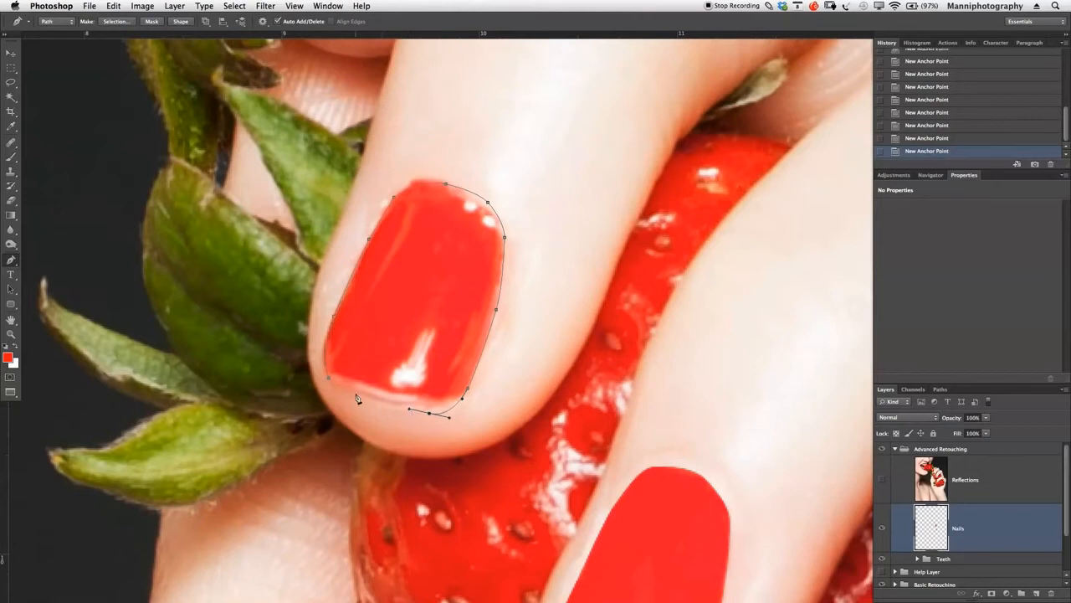
- Remove the misplaced anchor and close the path along the nail's tip at its starting point
left_click(330, 378)
key("super+z")
left_click(350, 395)
key("BackSpace")
left_click(430, 415)
left_click_drag(306, 360, 283, 352)
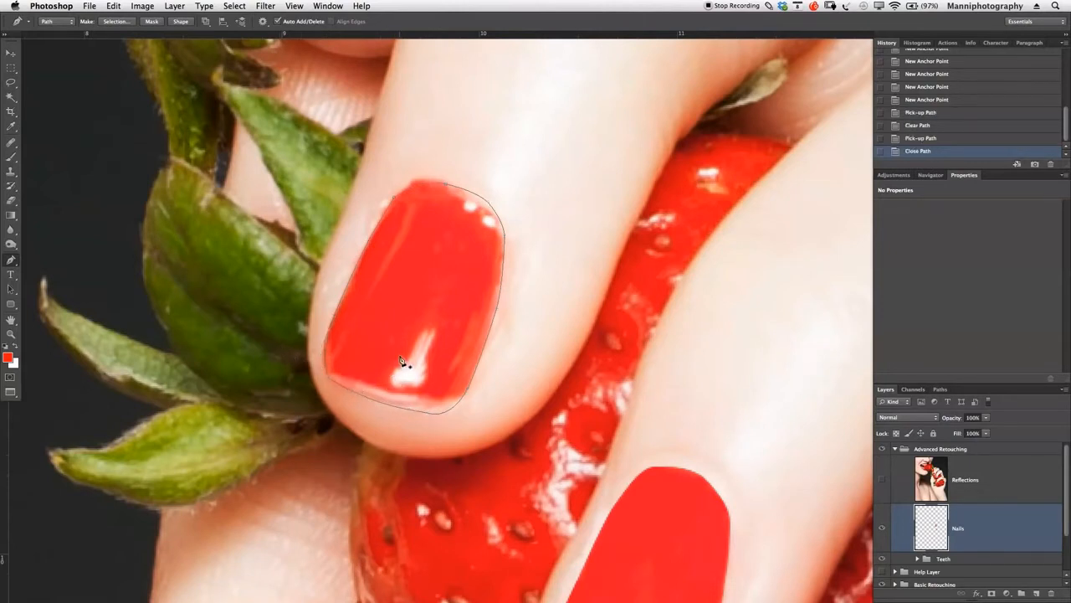
- Convert the closed nail path into a new anti-aliased selection with a 0-pixel feather radius
right_click(411, 284)
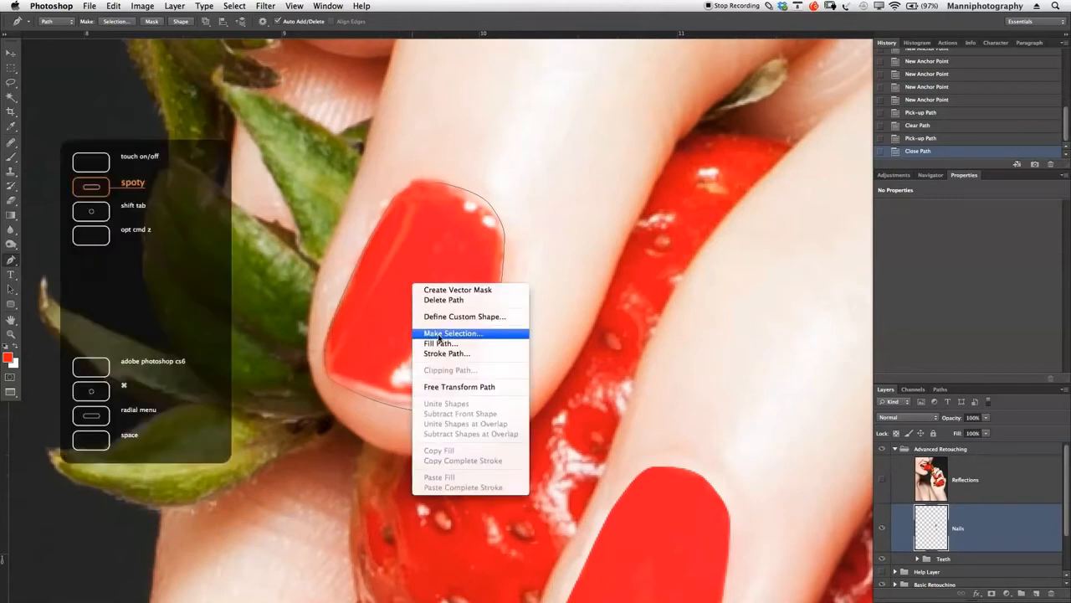
left_click(450, 333)
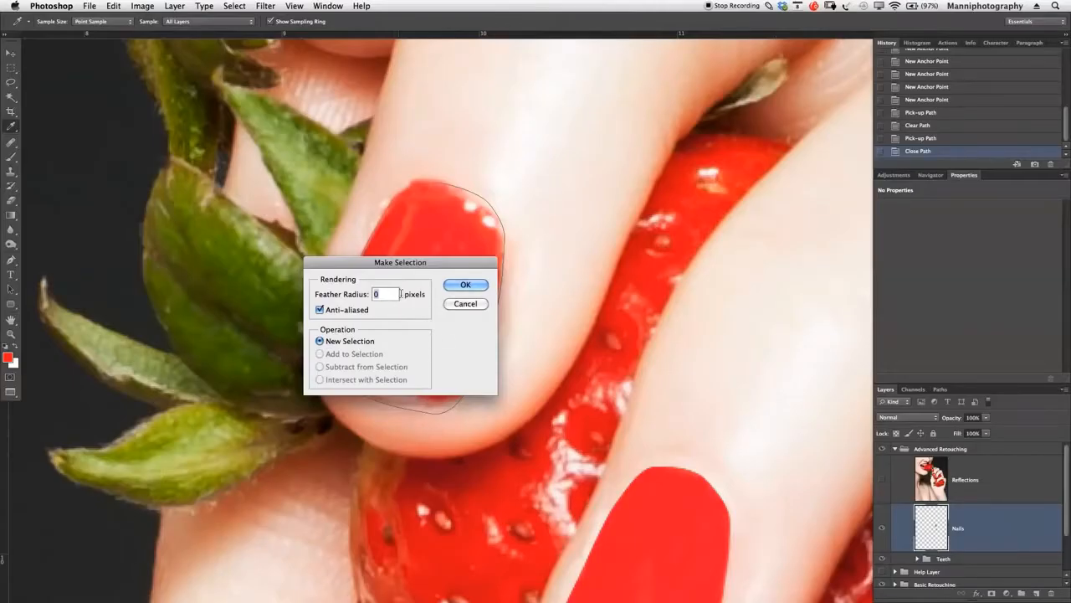
left_click(466, 284)
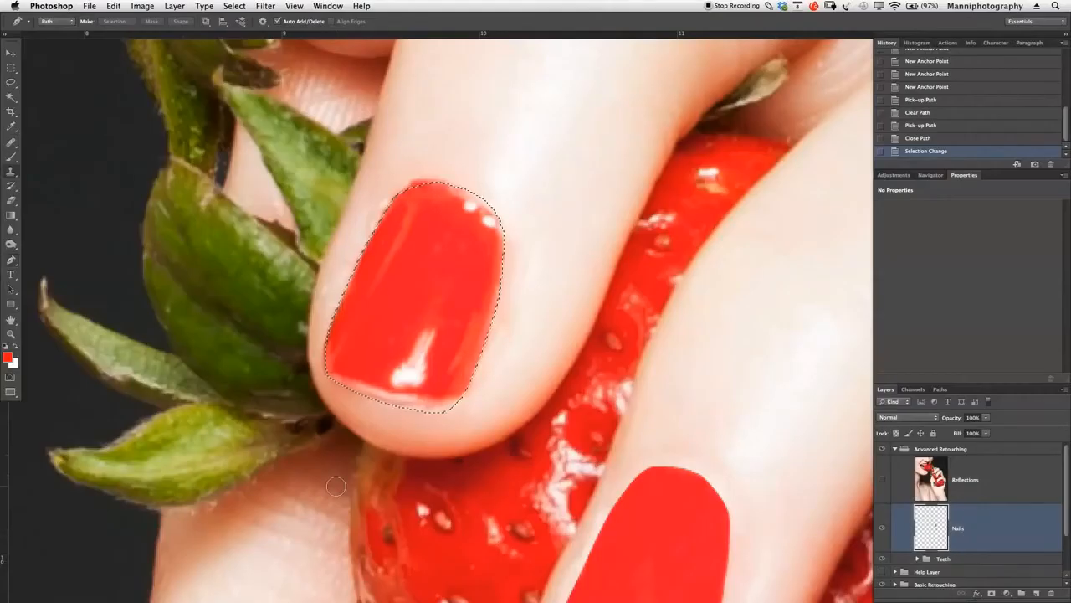
- Clone clean red polish over the selected nail's left streak, cuticle highlights and right edge using the Clone Stamp at 100% opacity
key("s")
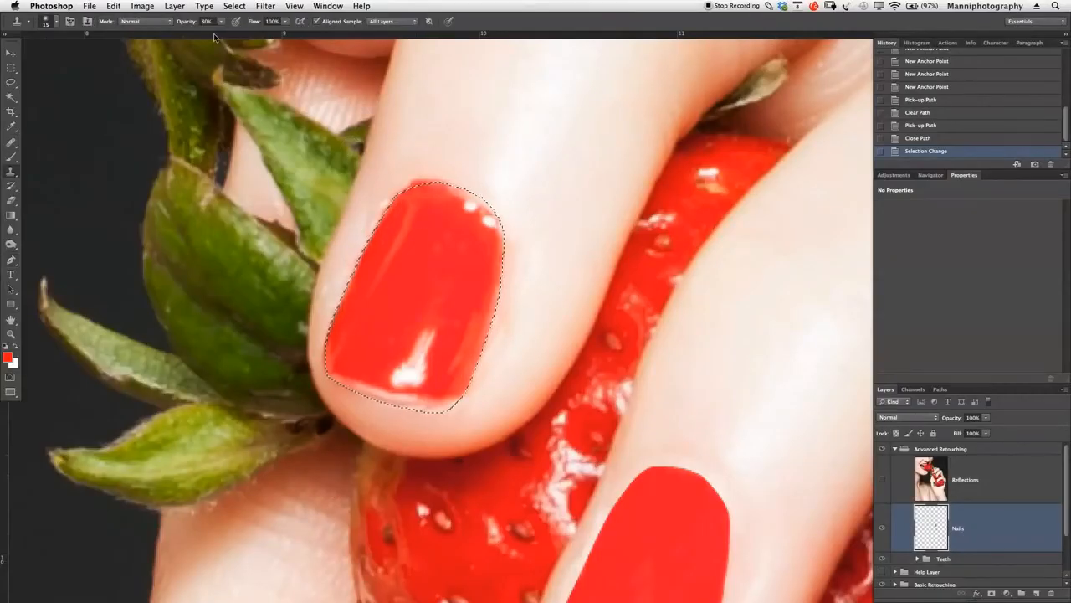
key("0")
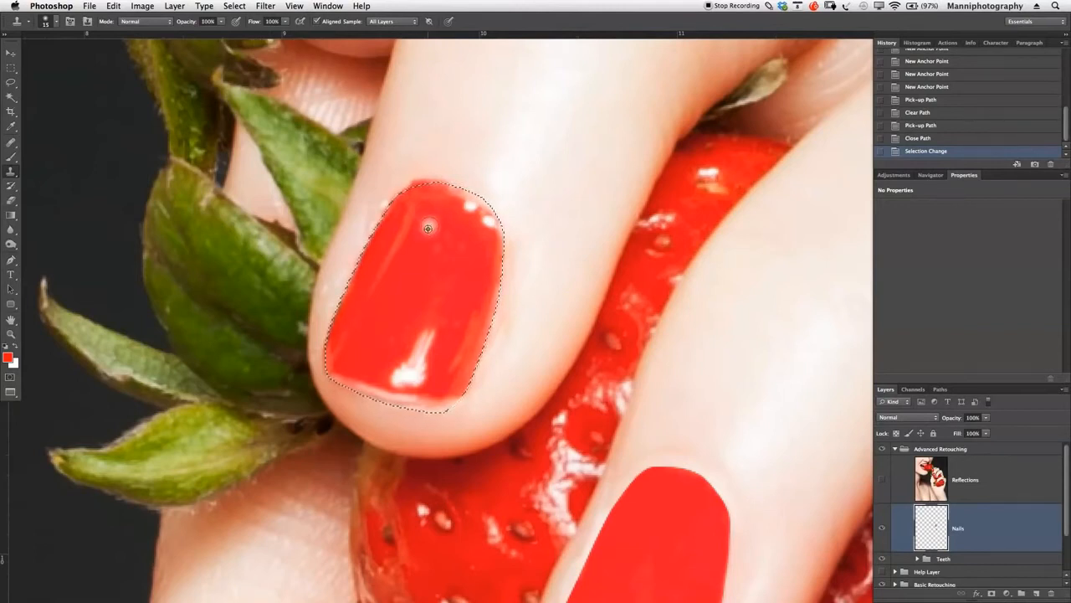
left_click(390, 302)
left_click(392, 292)
left_click(437, 209)
left_click(437, 221)
left_click(496, 227)
left_click(465, 242)
left_click(488, 326)
left_click(451, 372)
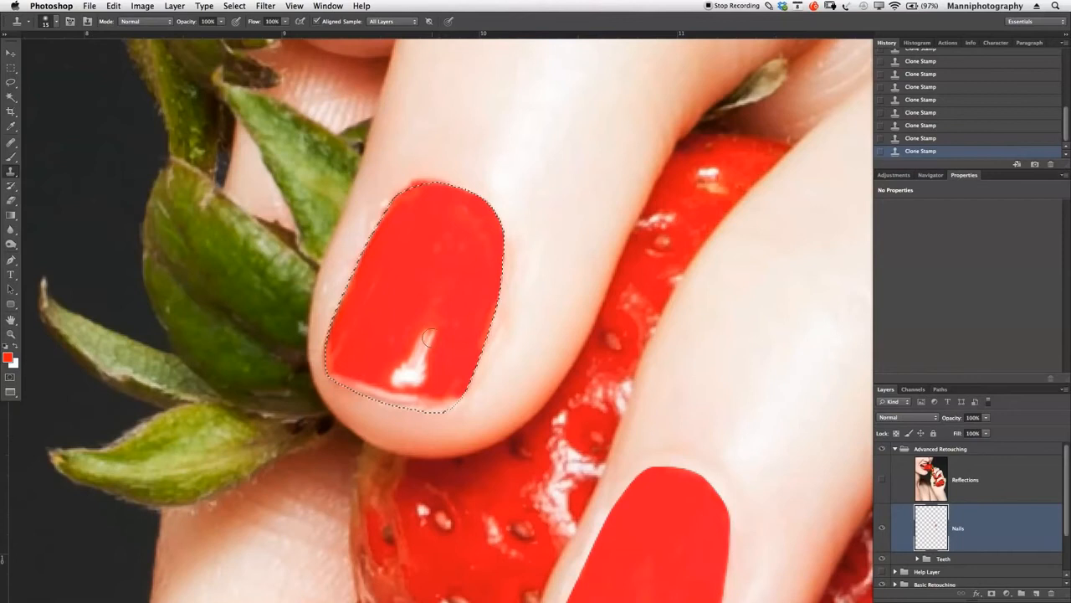
- Clone red polish over the bright reflection and pale edge at the nail's tip, stepping back the last two strokes
left_click(420, 368)
mouse_move(431, 400)
left_mouse_down()
mouse_move(452, 398)
mouse_move(363, 388)
mouse_move(333, 364)
mouse_move(352, 363)
left_mouse_up()
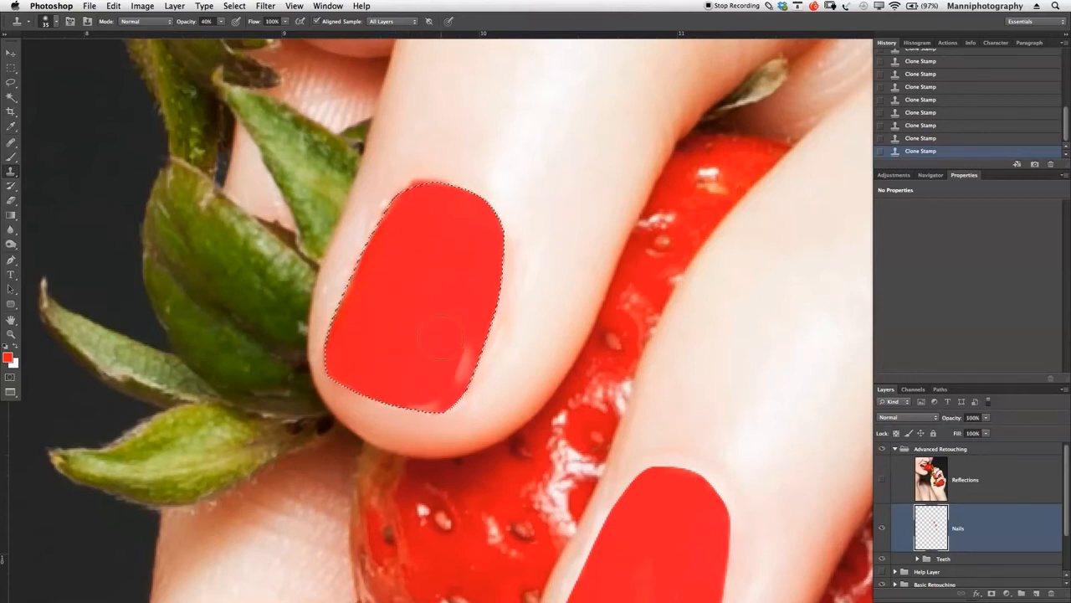
left_click(953, 127)
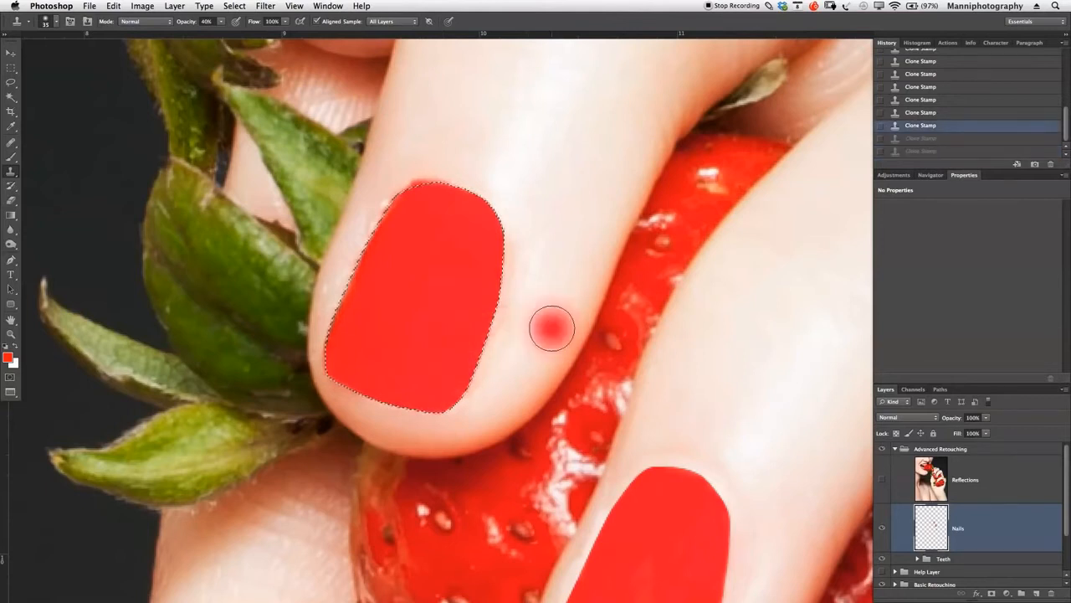
- Invert the nail selection and set the Clone Stamp to 80% opacity with a brush size of 15
key("m")
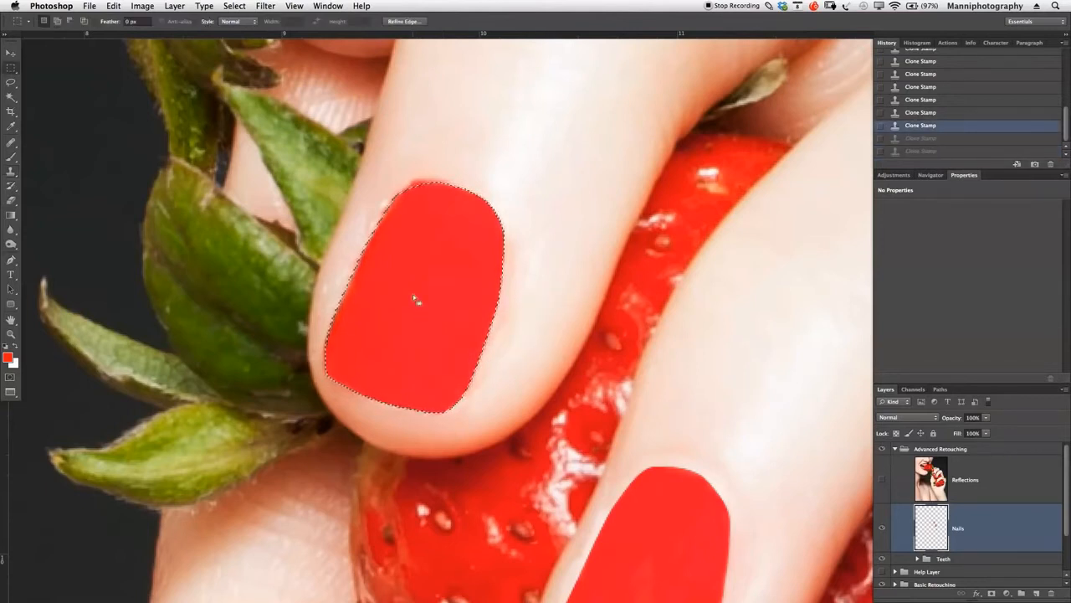
right_click(431, 252)
left_click(474, 268)
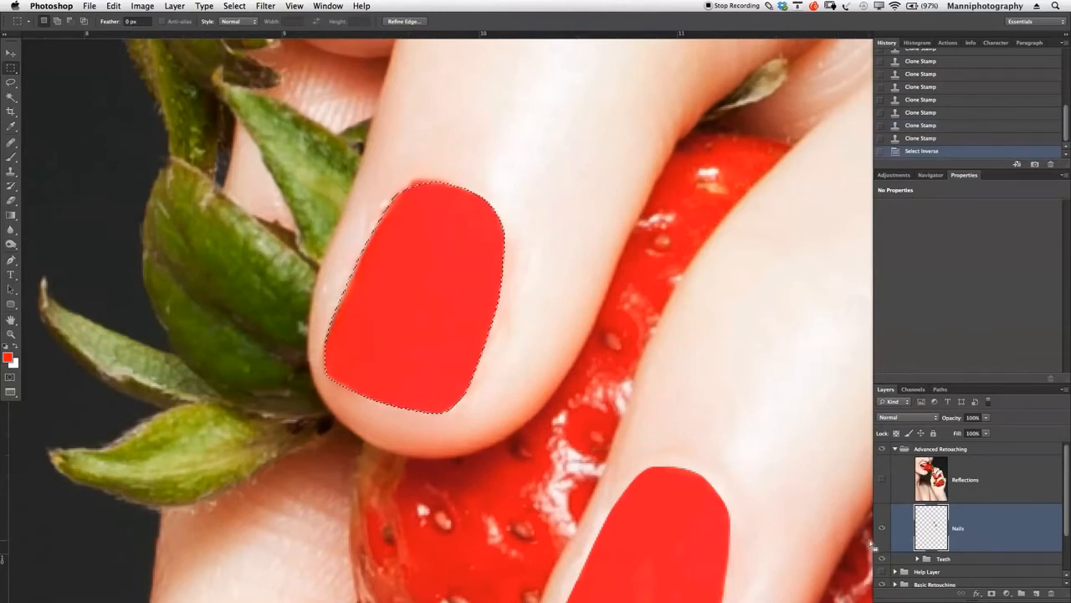
key("s")
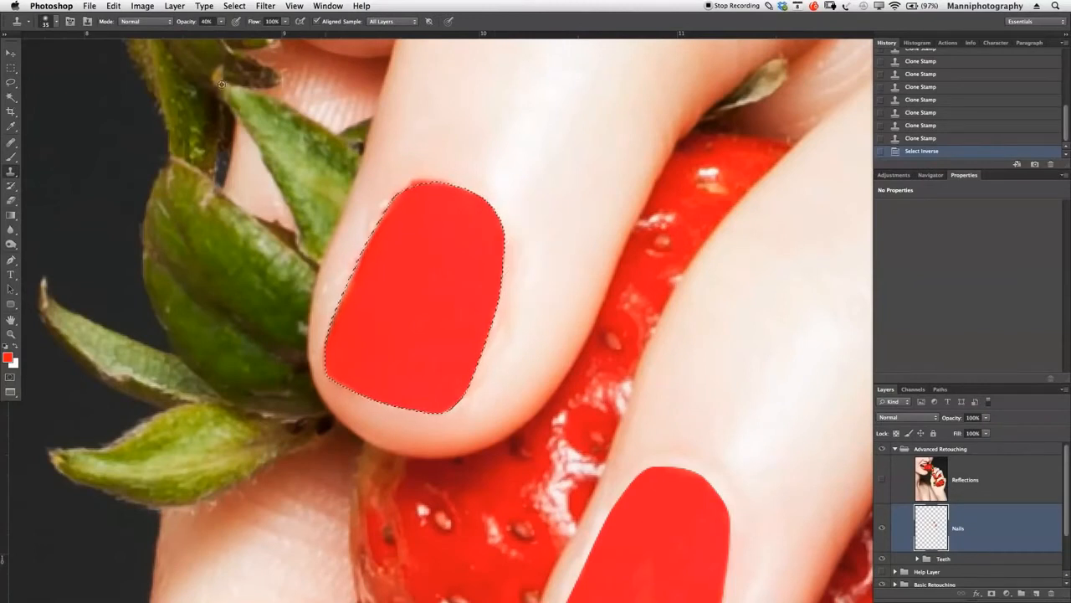
left_click(205, 23)
type("67")
key("Return")
left_click_drag(199, 27, 206, 27)
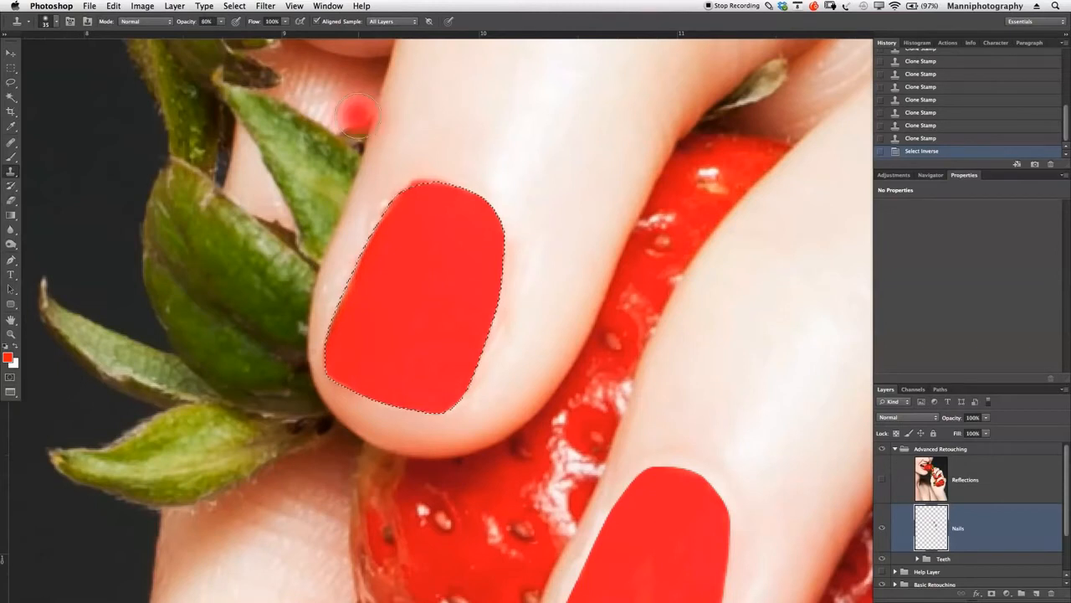
key("bracketleft")
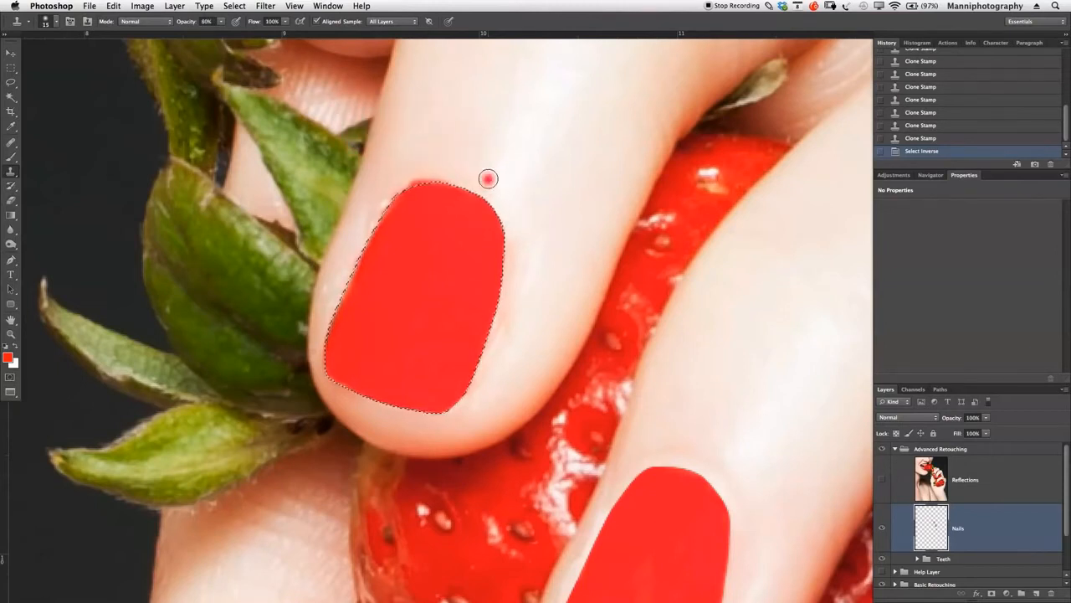
- Clone clean skin over the uneven red edge along the nail's cuticle and upper-left corner
left_click(435, 177)
left_click(411, 186)
left_click(419, 181)
left_click(393, 196)
left_click(394, 197)
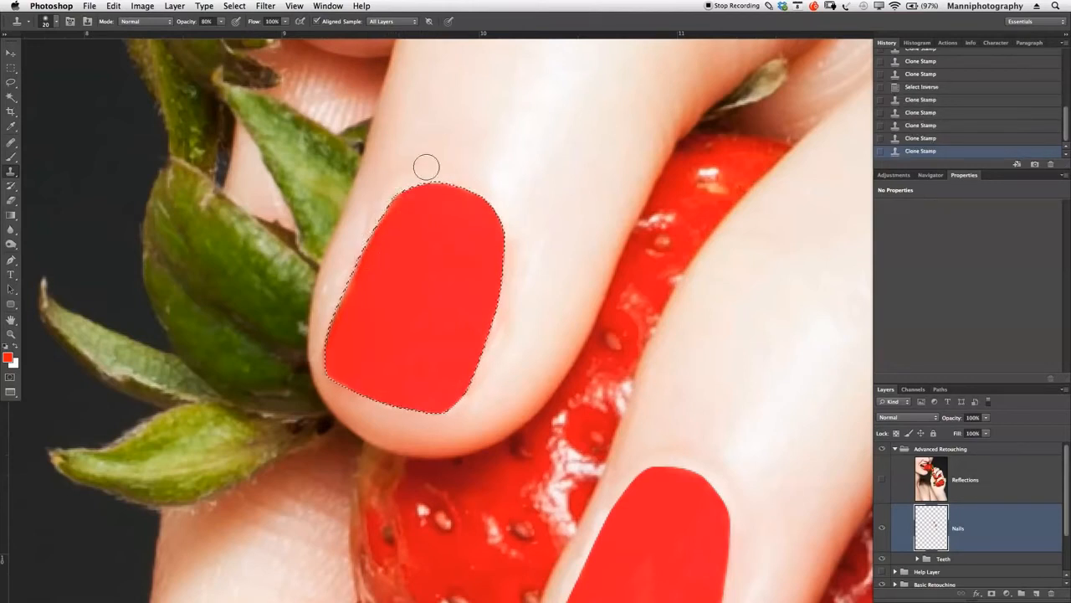
- Clone skin along the outside of the nail's left edge and try a stroke at the right edge, undoing the last stroke
left_click(361, 251)
left_click(449, 123, "alt")
left_click(360, 248)
left_click(434, 156, "alt")
left_click(393, 213)
left_click(343, 285)
left_click(504, 258)
key("super+z")
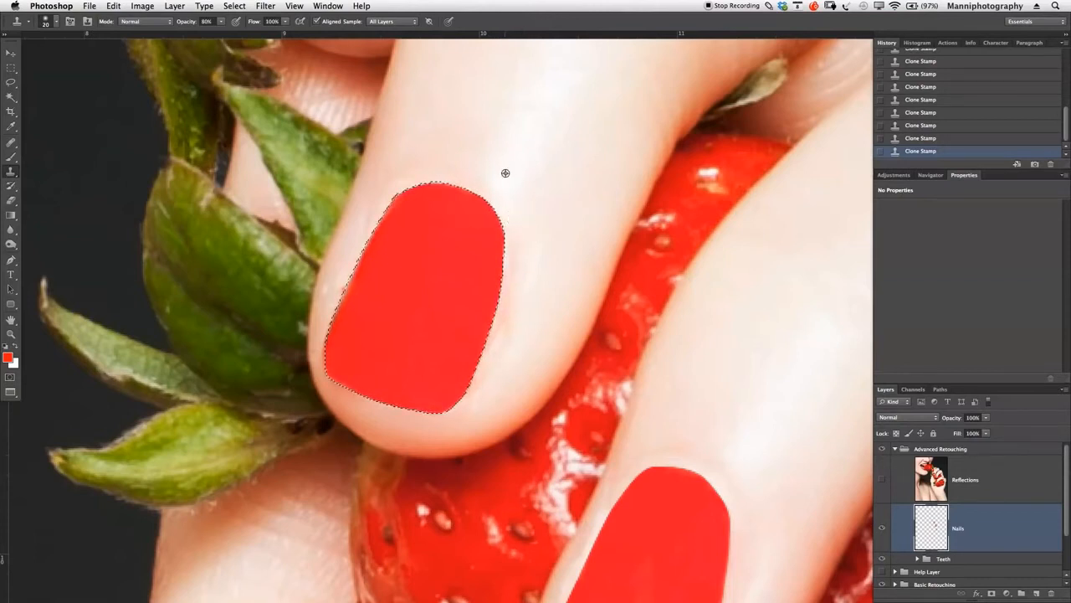
- Clone smooth skin beside the nail's right edge and blend the skin along its left edge at 30% opacity
left_click(554, 234, "alt")
mouse_move(514, 244)
left_mouse_down()
mouse_move(513, 282)
mouse_move(515, 240)
left_mouse_up()
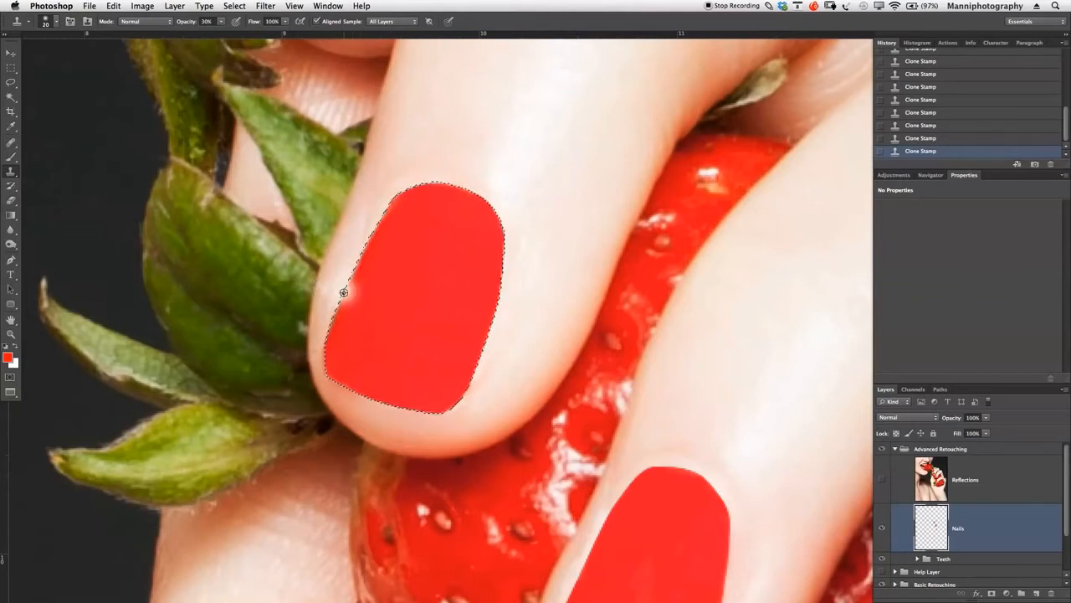
left_click(533, 335, "alt")
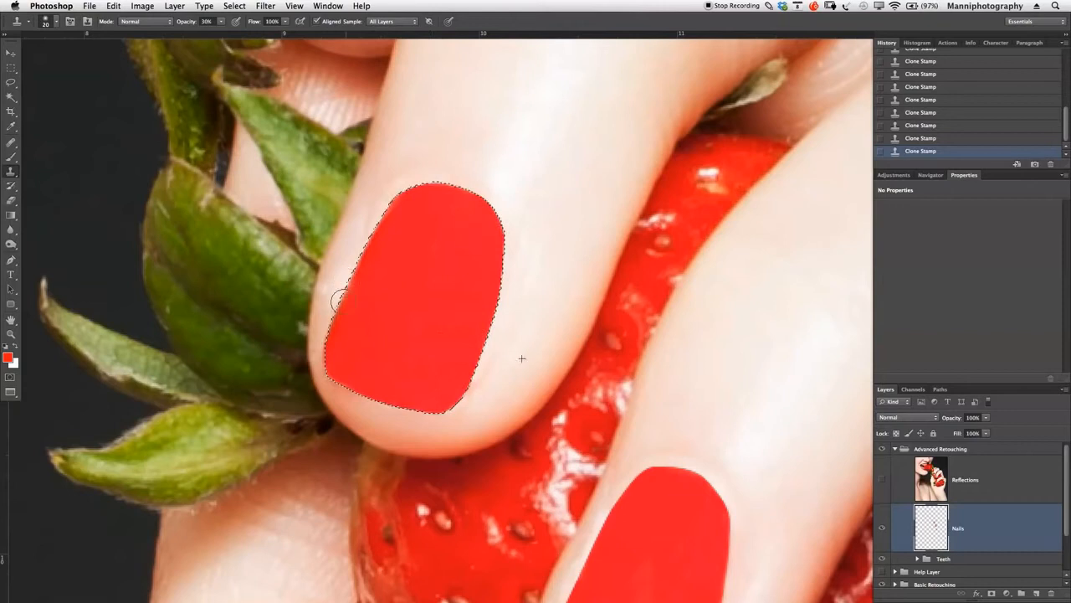
mouse_move(363, 246)
left_mouse_down()
mouse_move(391, 195)
mouse_move(426, 184)
left_mouse_up()
- Save the current selection as a new channel named Nail 3 and deselect it
key("z")
key("m")
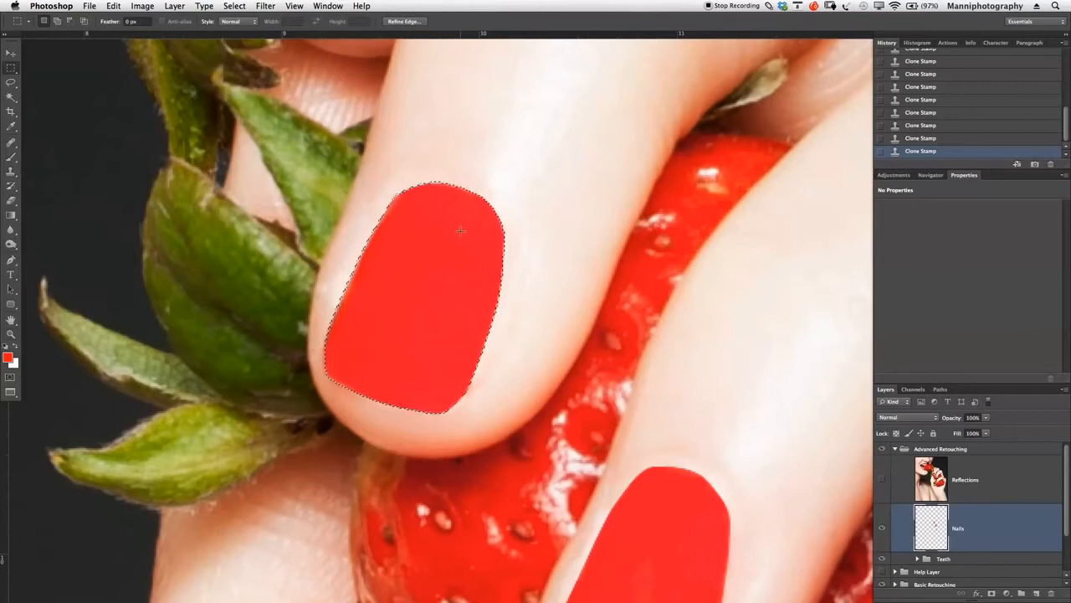
right_click(458, 231)
left_click(471, 283)
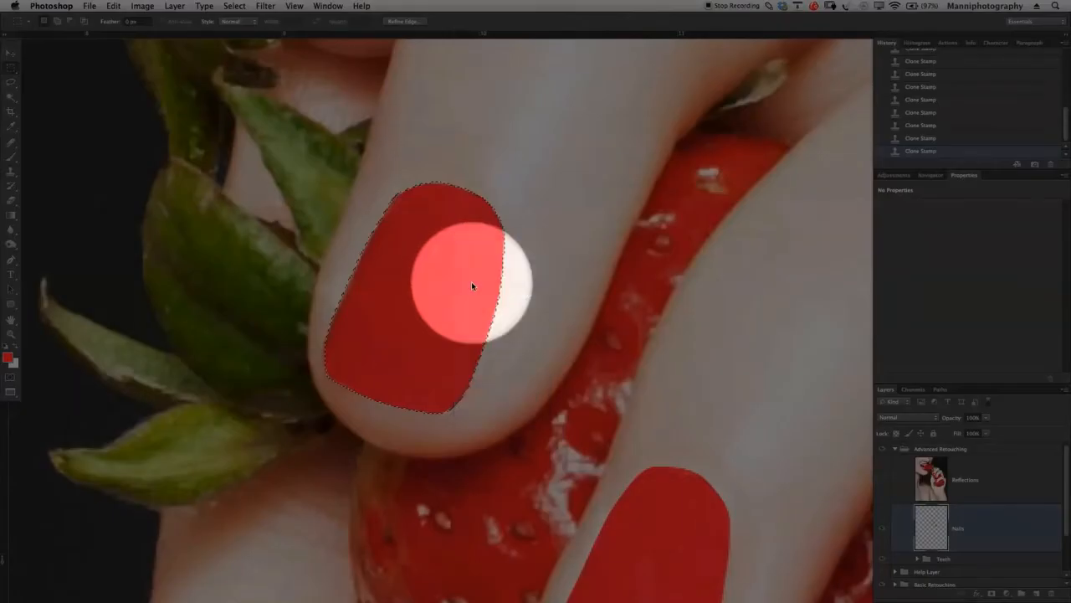
type("Nails")
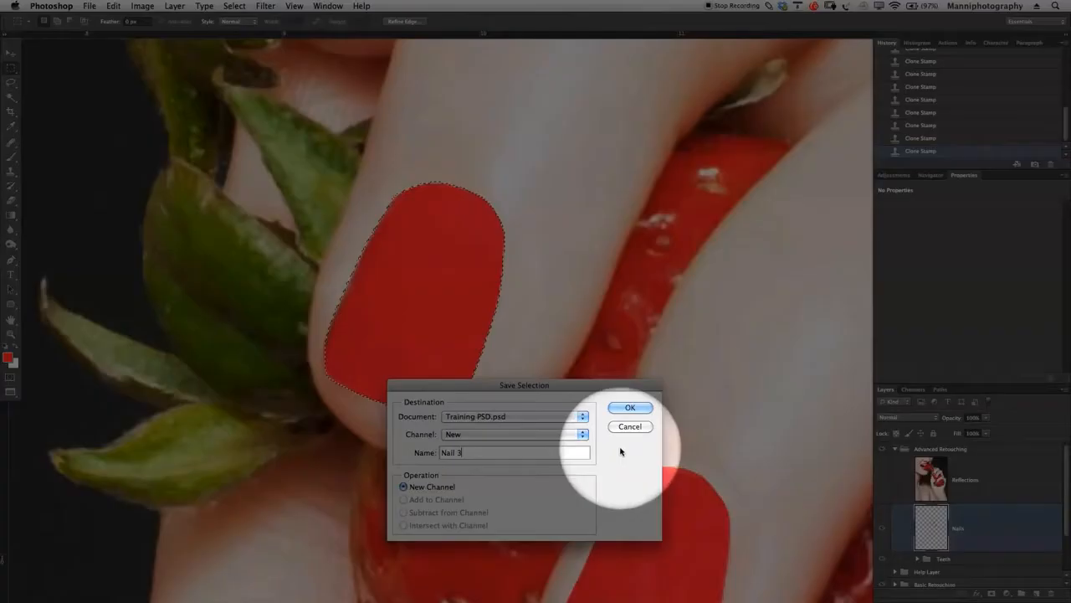
left_click(626, 409)
key("super+d")
- Compare the whole image with the Nails layer hidden and shown, leaving the layer visible
key("z")
mouse_move(548, 343)
left_mouse_down()
mouse_move(539, 339)
mouse_move(547, 370)
mouse_move(555, 361)
left_mouse_up()
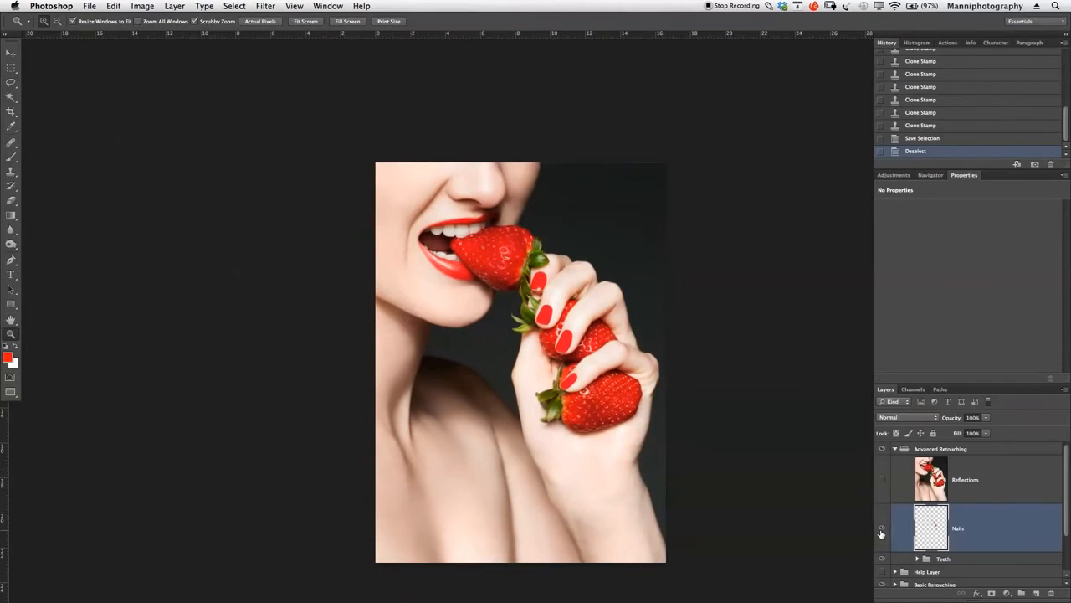
left_click(881, 530)
left_click(882, 531)
left_click(881, 530)
left_click(881, 530)
- Start a Pen path on the uppermost finger's nail, from the tip edge around the lower-left corner and up the left side
left_click_drag(541, 274, 564, 354)
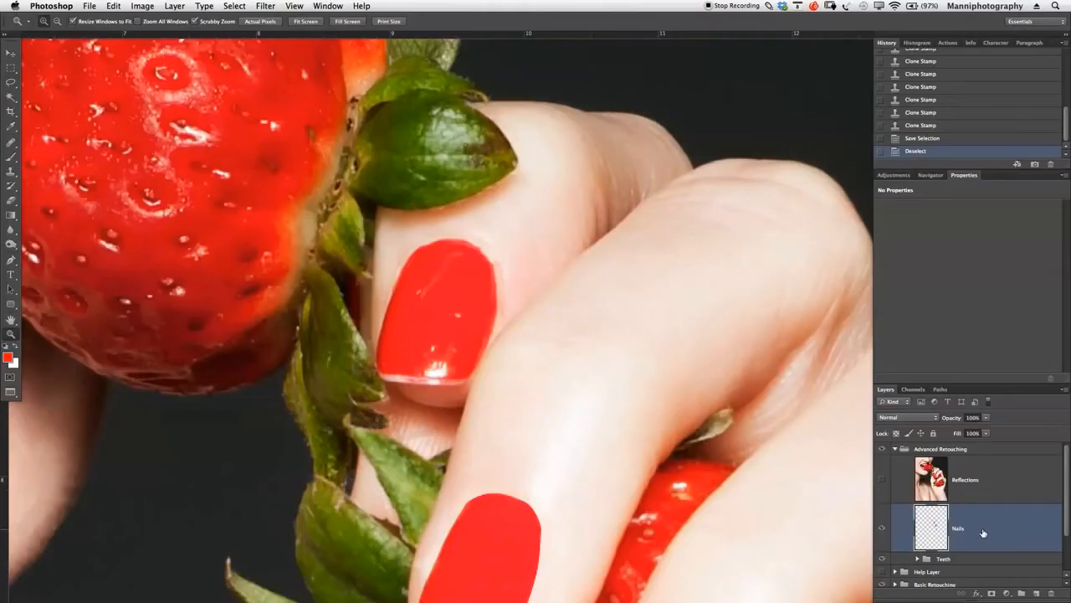
key("p")
key("z")
left_click_drag(450, 335, 472, 329)
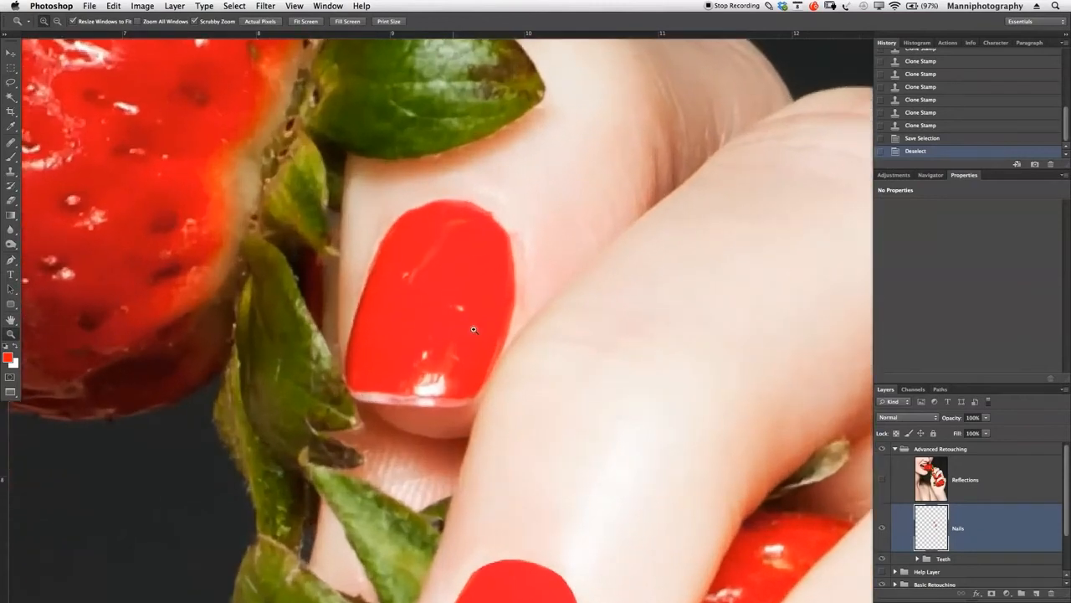
left_click_drag(401, 395, 401, 395)
key("p")
left_click(401, 409)
left_click(352, 395)
left_click_drag(342, 363, 350, 319)
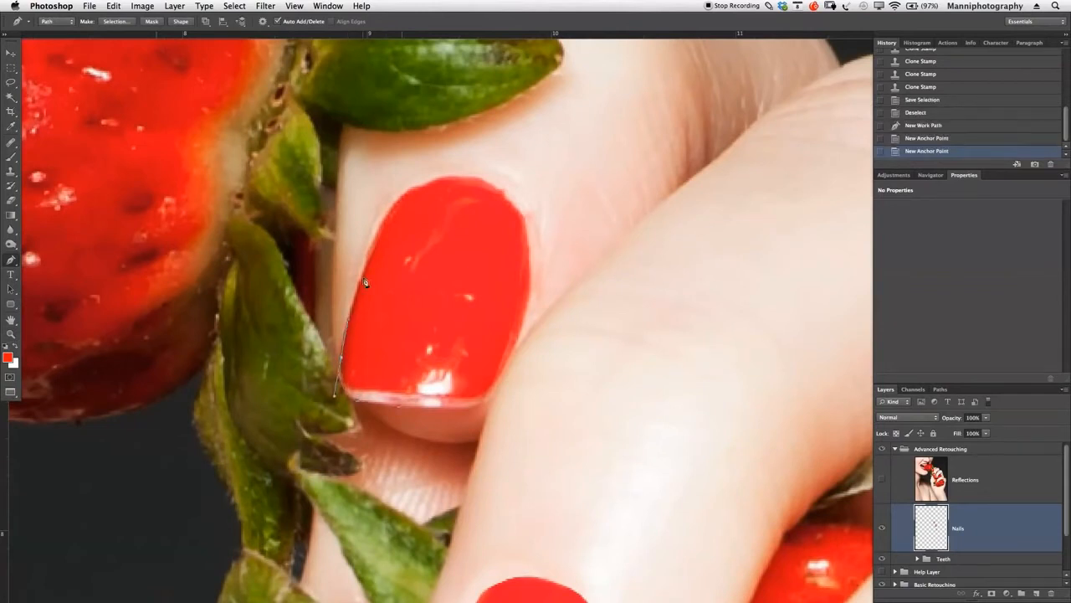
left_click(363, 269)
left_click(382, 220)
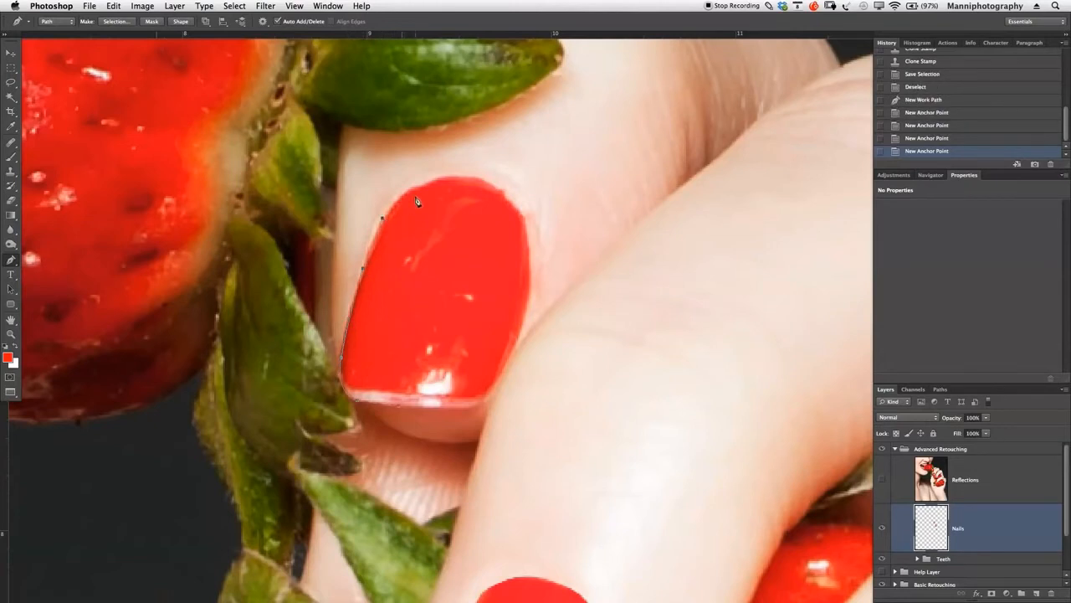
- Continue the nail path over the cuticle and down the right side, closing it at the starting point on the tip
left_click_drag(433, 181, 525, 225)
left_click_drag(529, 291, 524, 321)
left_click_drag(503, 366, 499, 381)
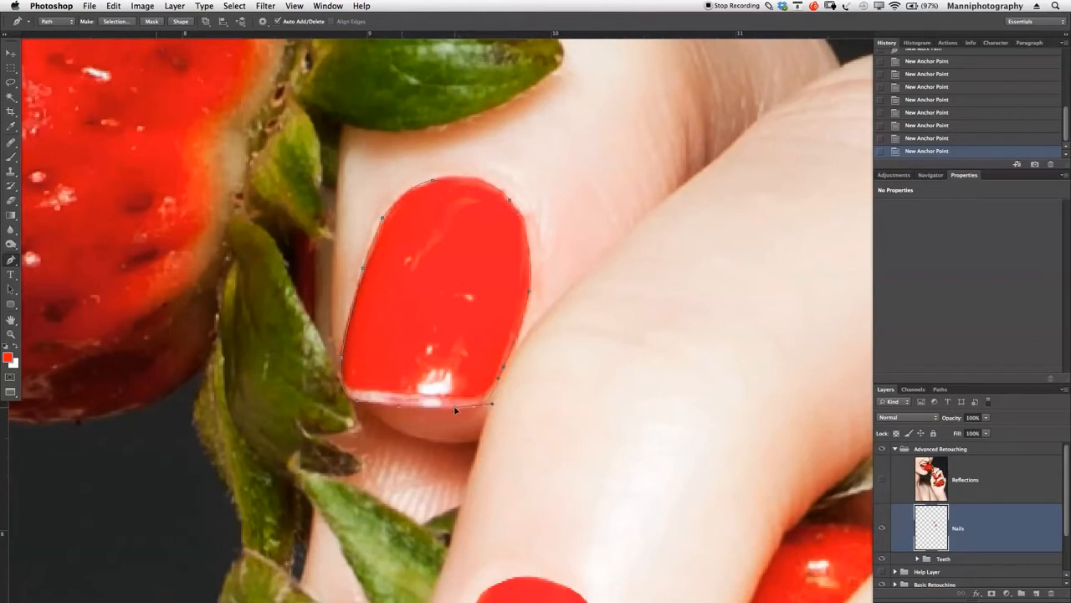
left_click(403, 407)
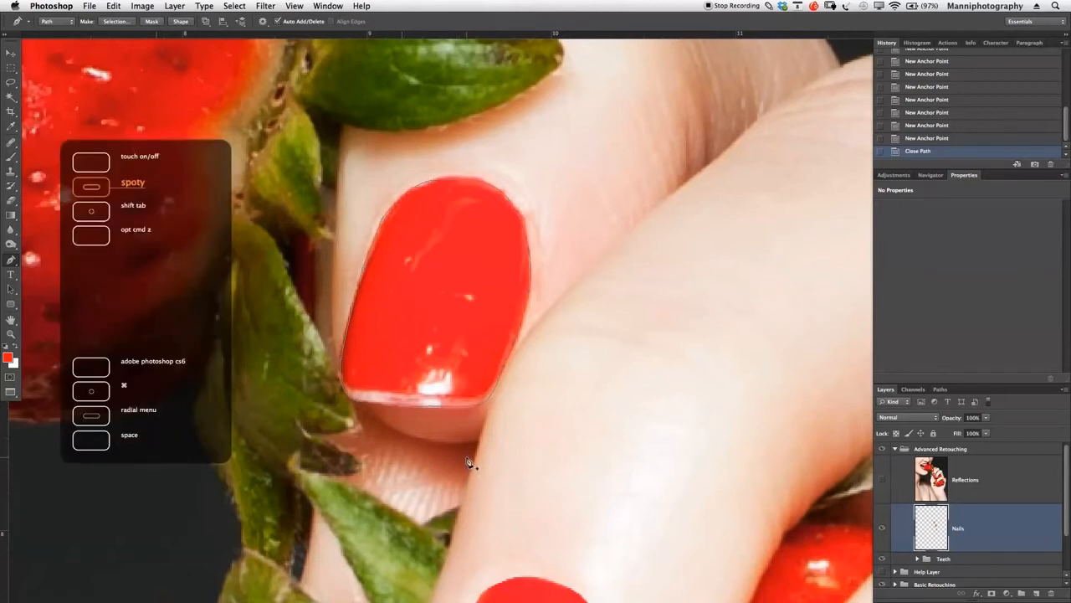
- Convert the closed path of the uppermost nail into a new anti-aliased selection with a 0-pixel feather radius
key("F1")
right_click(447, 266)
left_click(489, 313)
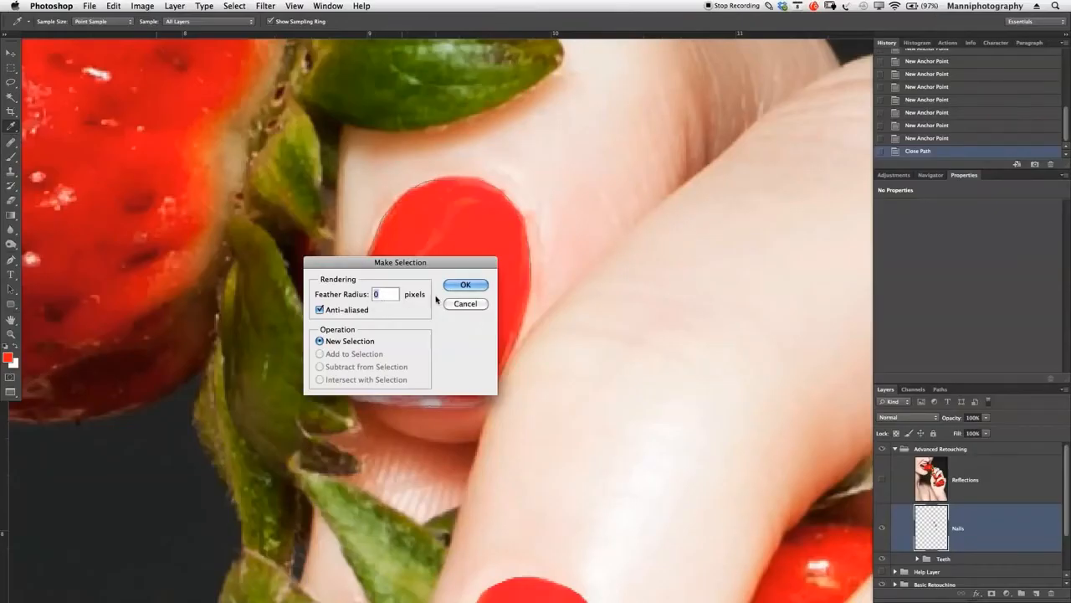
left_click(459, 286)
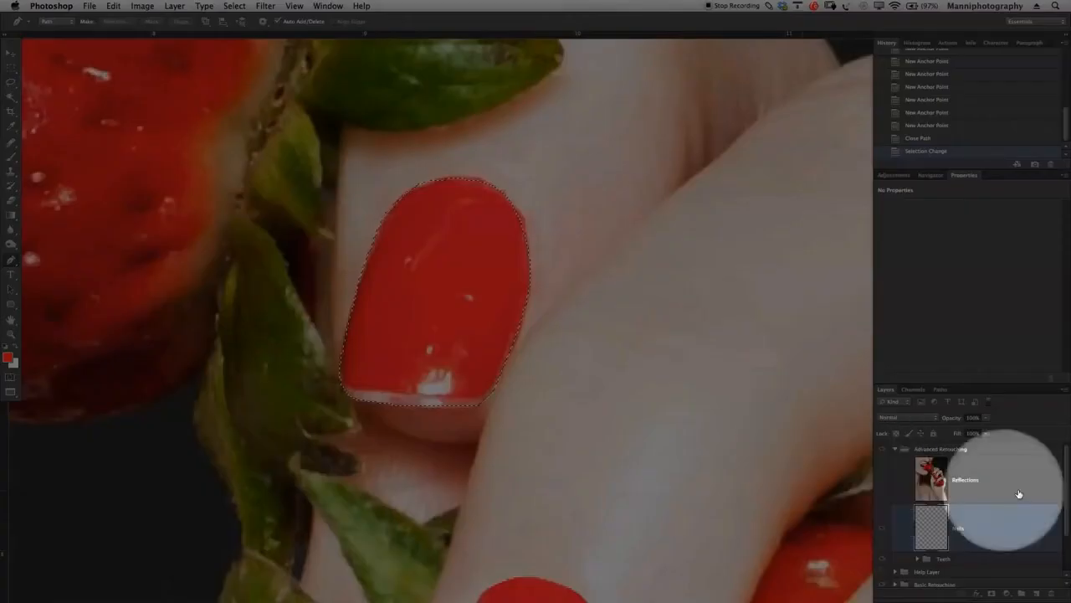
- Clone clean red polish over the uppermost nail's highlights at 100% opacity, then reduce the Clone Stamp opacity to 40%
key("s")
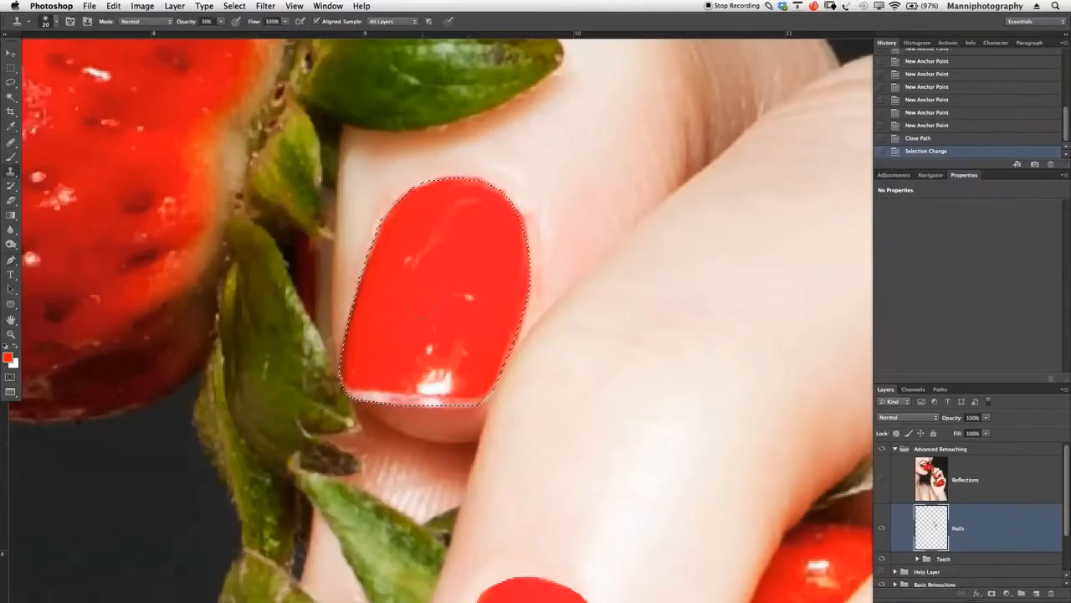
key("0")
left_click(412, 221, "alt")
mouse_move(414, 244)
left_mouse_down()
mouse_move(410, 274)
mouse_move(433, 236)
mouse_move(422, 241)
left_mouse_up()
left_click(410, 240, "alt")
left_click(470, 211)
left_click(454, 221)
left_click(461, 217)
left_click(484, 192)
left_click(477, 204)
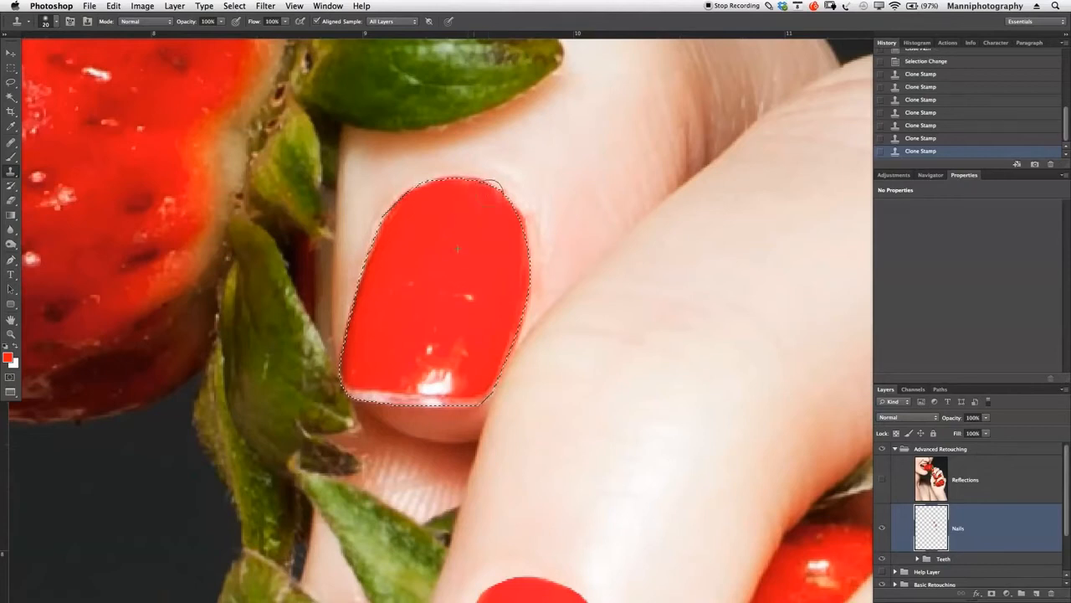
left_click(425, 218)
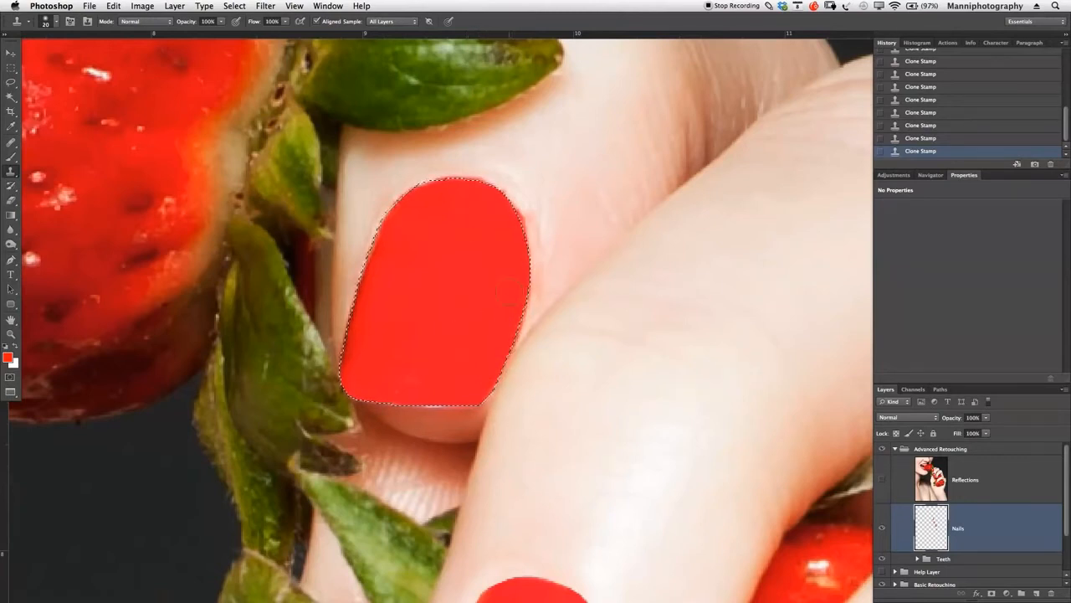
key("4")
- Invert the uppermost nail's selection and set the Clone Stamp opacity to 70%
key("m")
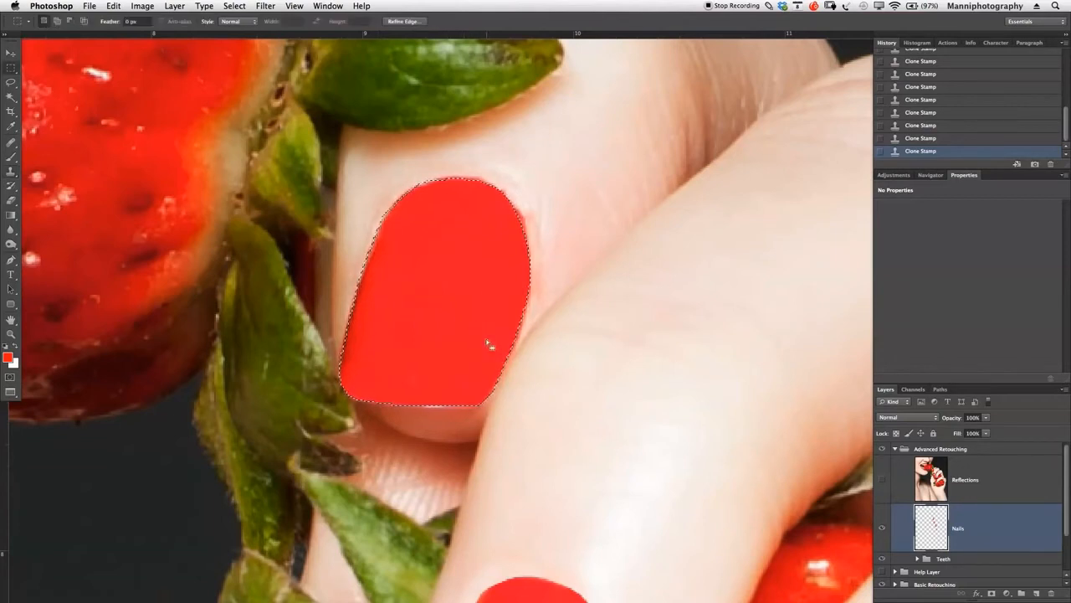
right_click(438, 240)
left_click(456, 254)
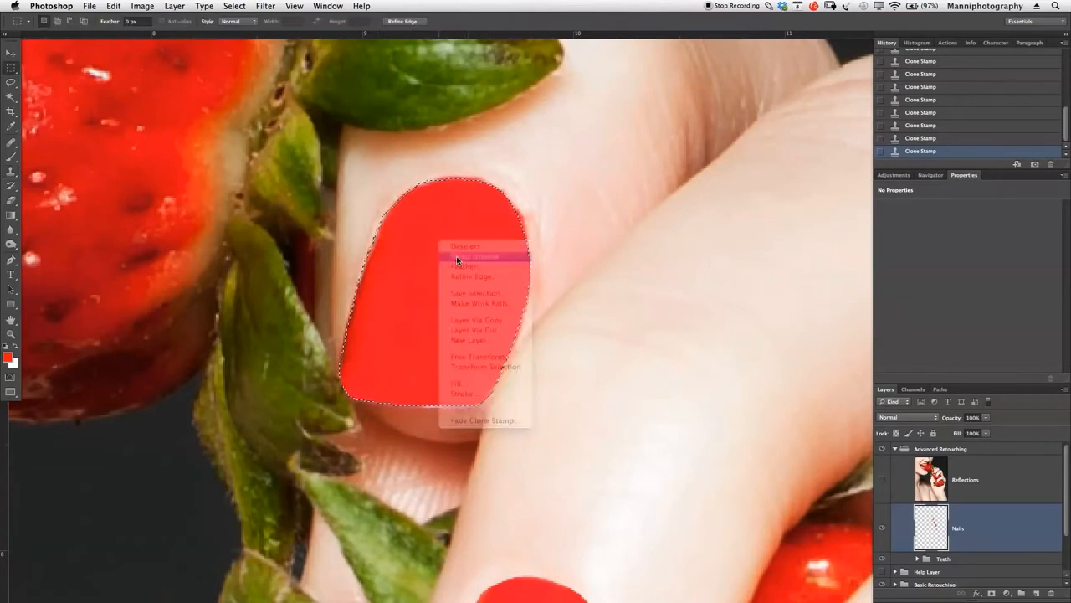
key("s")
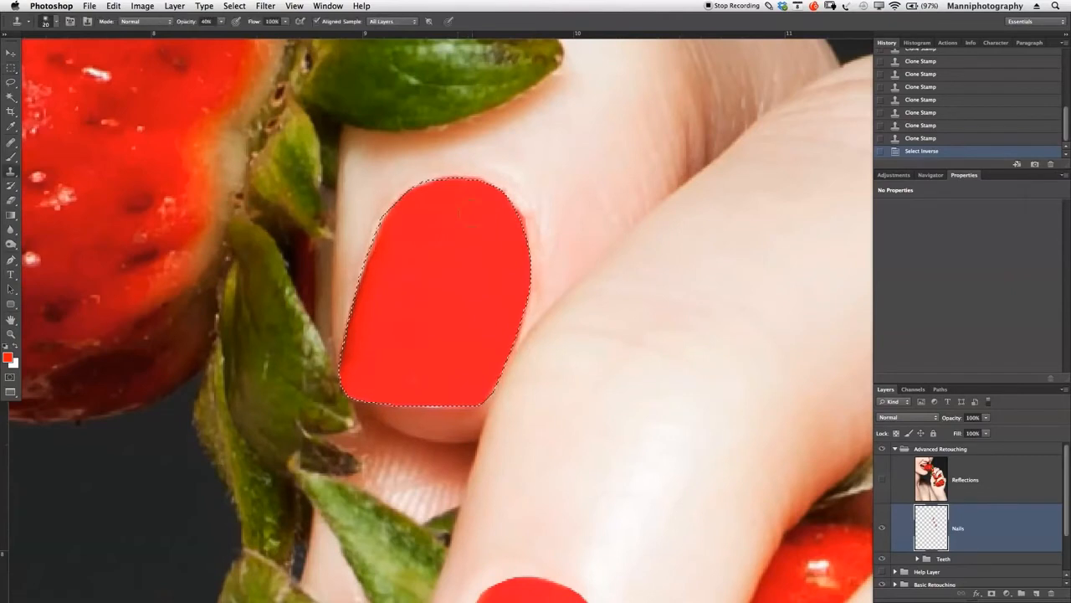
left_click_drag(187, 23, 200, 32)
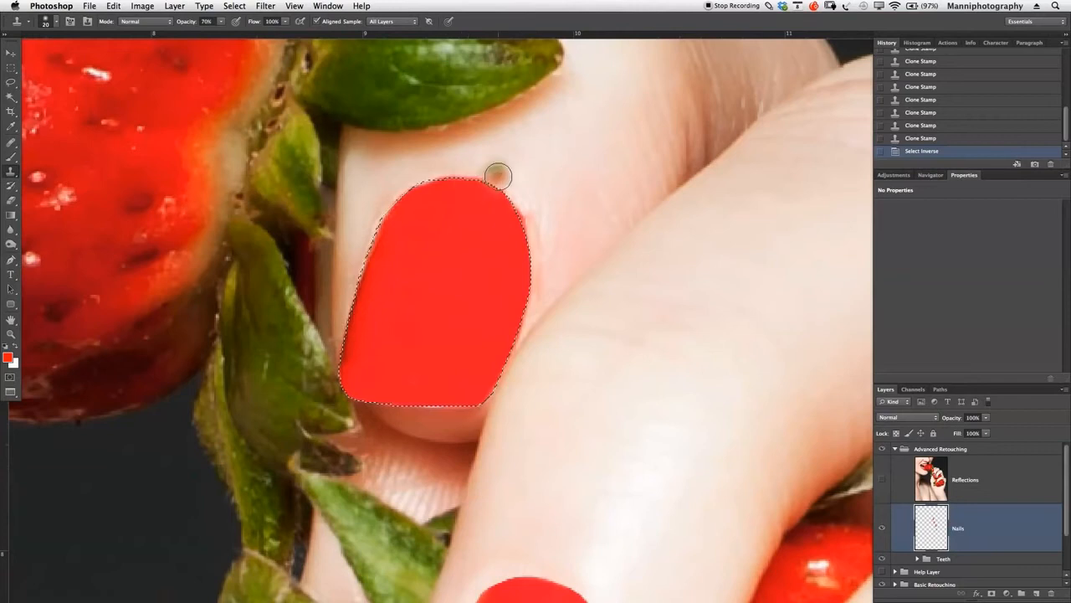
- Clone clean skin over the rough, reddish skin along the outside of the uppermost nail's right edge
left_click(529, 219)
left_click(525, 209)
left_click(524, 207)
left_click(524, 215)
left_click(539, 240)
left_click(540, 243)
left_click(540, 254)
left_click(539, 256)
left_click(537, 249, "alt")
left_click(533, 302)
left_click(527, 304)
left_click(516, 319)
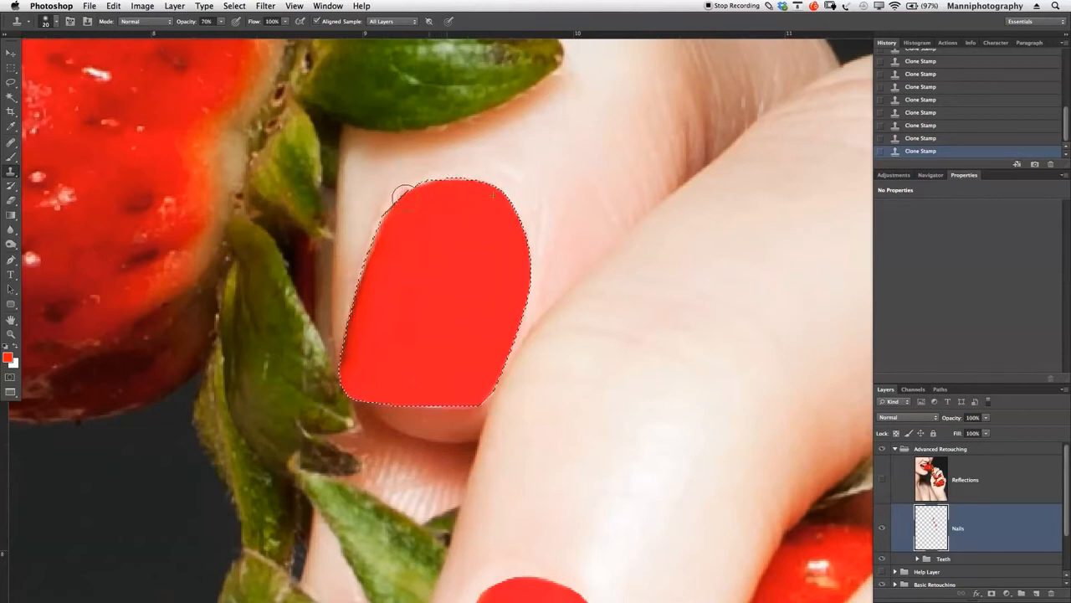
- Clone clean skin along the outside of the uppermost nail's upper-left edge at 70% opacity
left_click(550, 187, "alt")
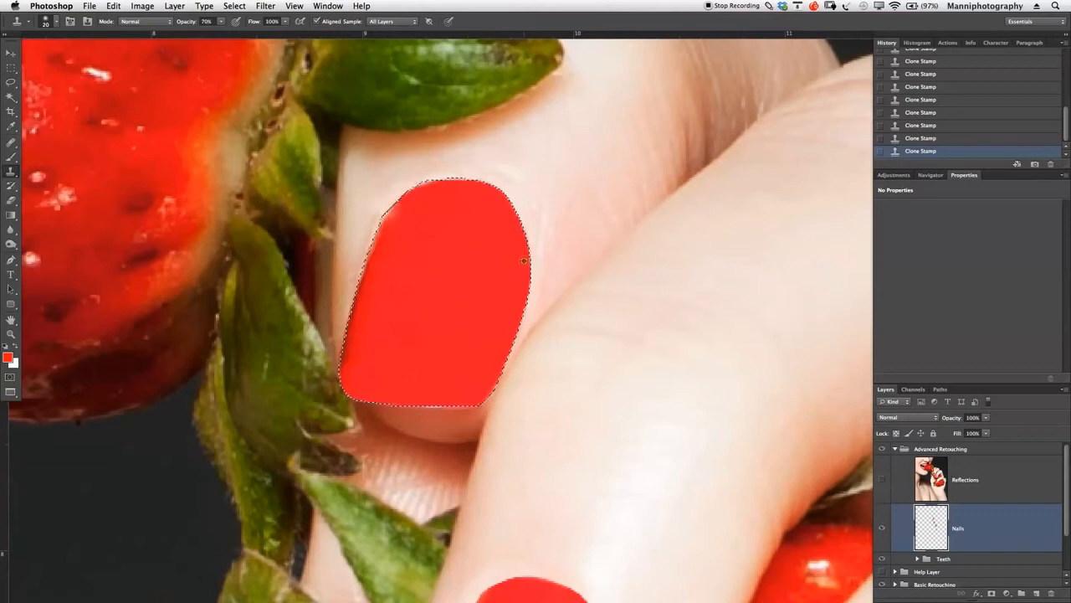
mouse_move(377, 230)
left_mouse_down()
mouse_move(364, 258)
mouse_move(371, 232)
left_mouse_up()
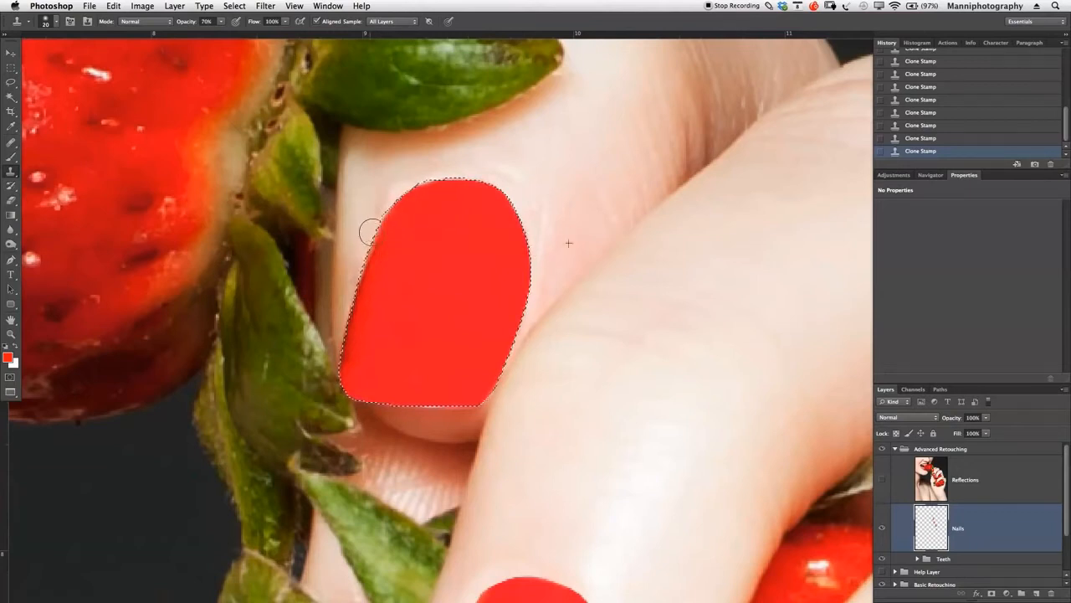
left_click(567, 210, "alt")
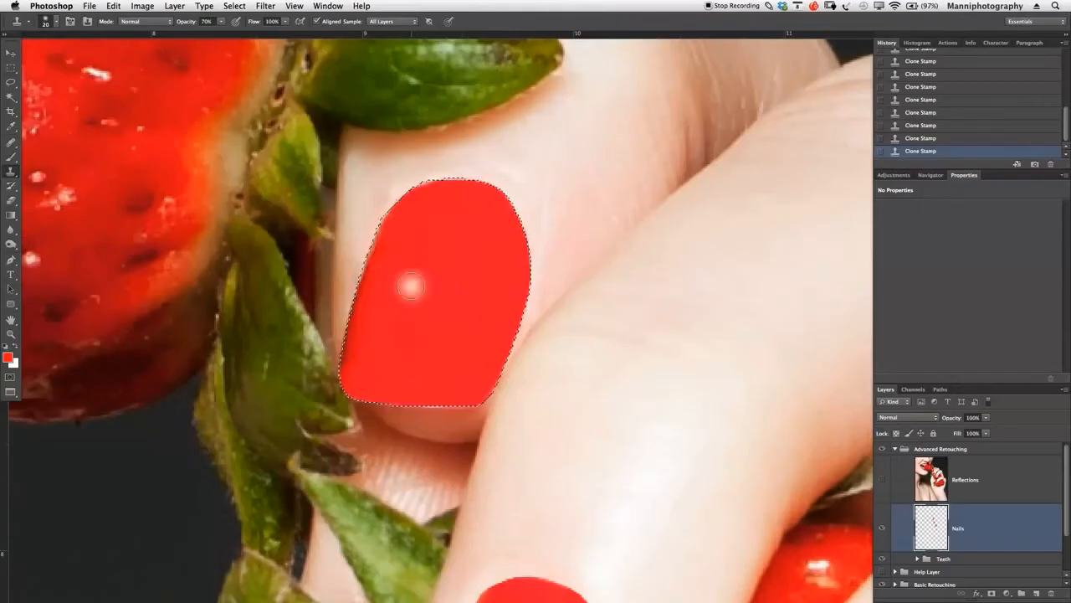
- Deselect the uppermost nail to inspect its edges up close, and restore the selection from the history
key("z")
mouse_move(424, 272)
left_mouse_down()
mouse_move(380, 283)
mouse_move(483, 303)
left_mouse_up()
key("super+d")
left_click_drag(464, 340, 444, 242)
left_click_drag(411, 113, 414, 261)
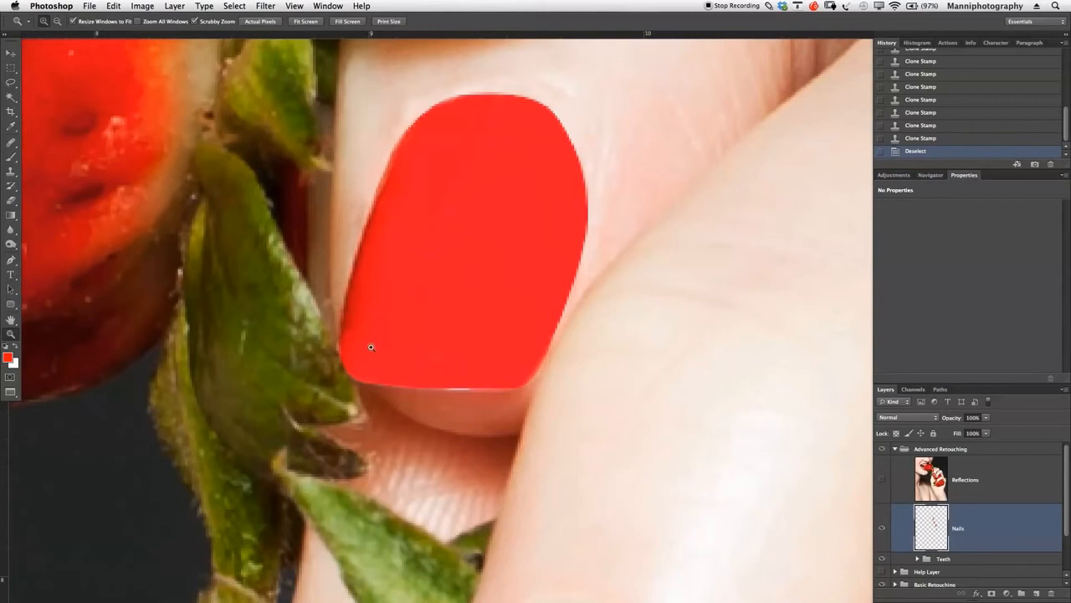
key("s")
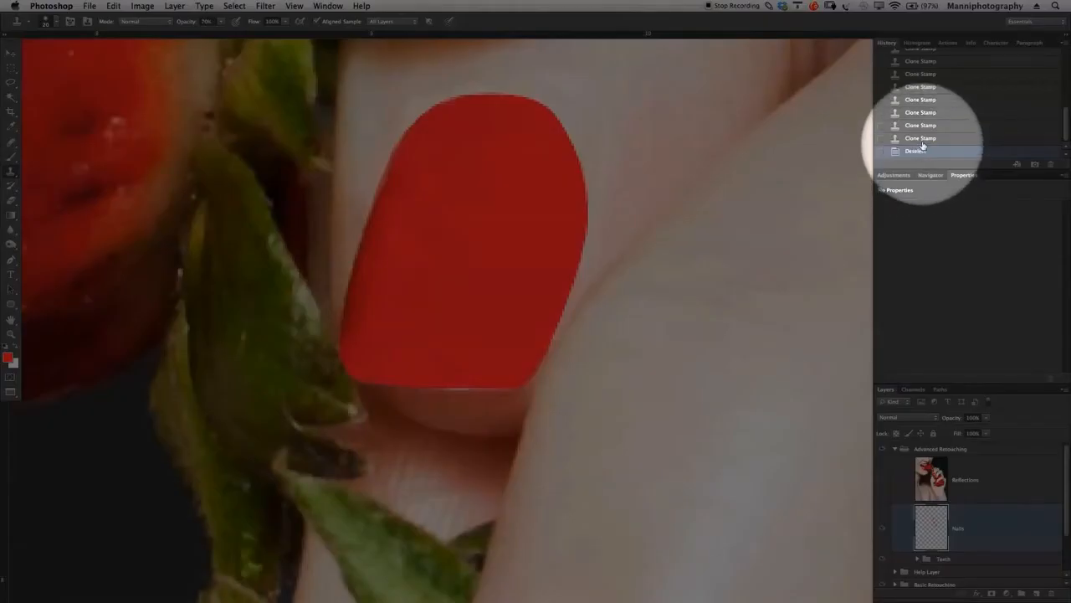
left_click(922, 139)
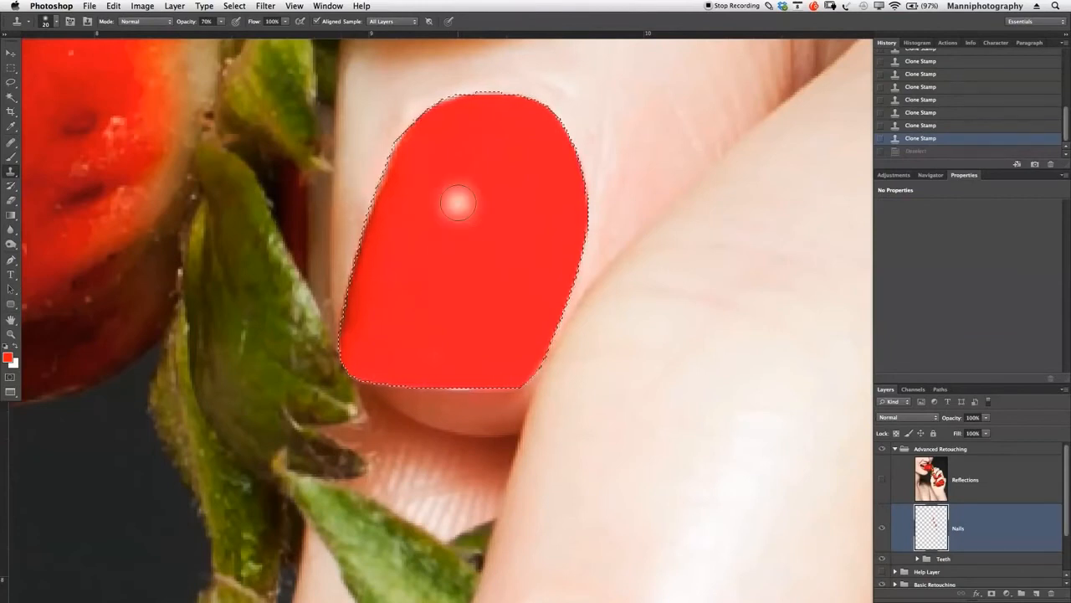
- Set the Clone Stamp opacity to 20% and invert the selection so that it covers the uppermost nail
key("2")
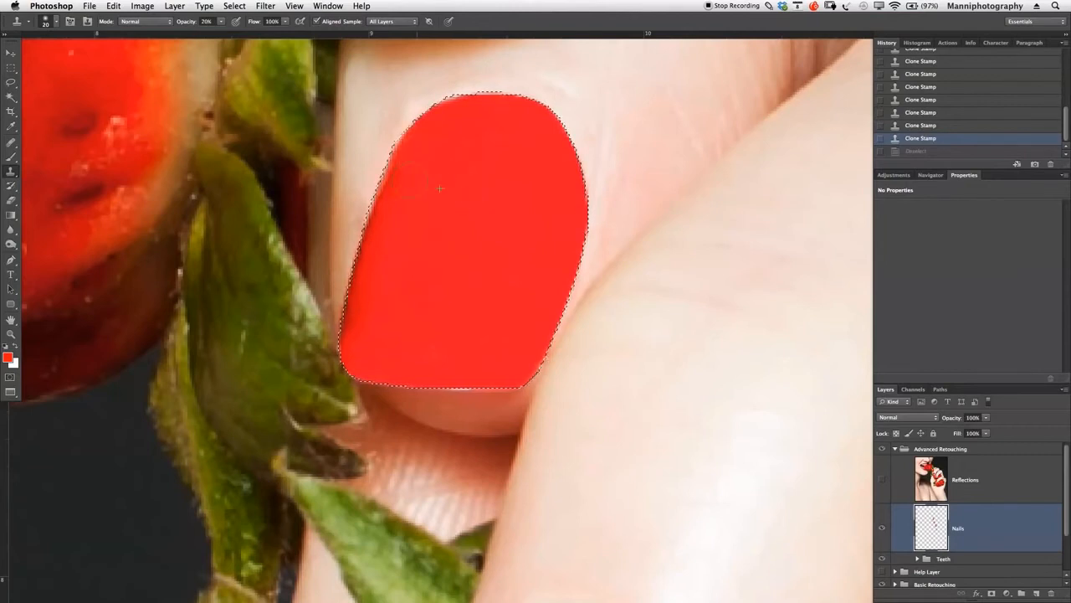
left_click(410, 127)
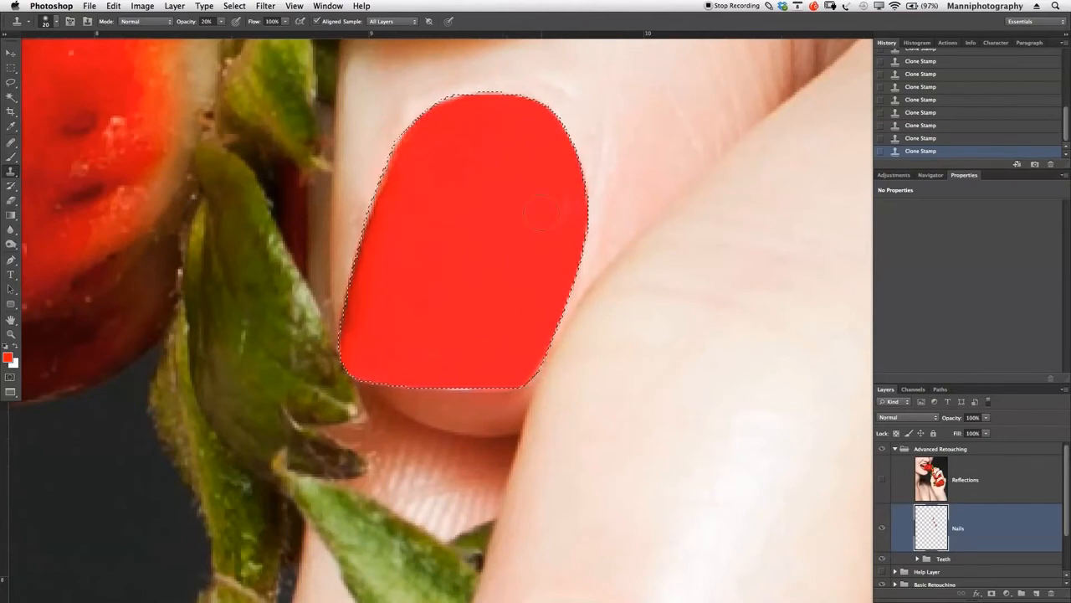
key("m")
right_click(490, 184)
left_click(501, 196)
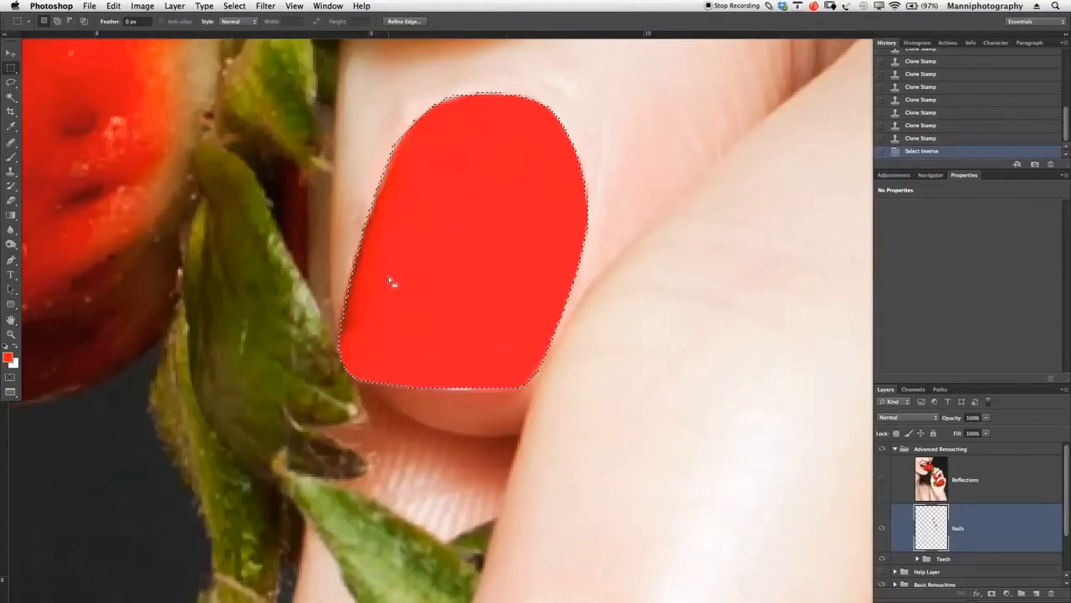
key("s")
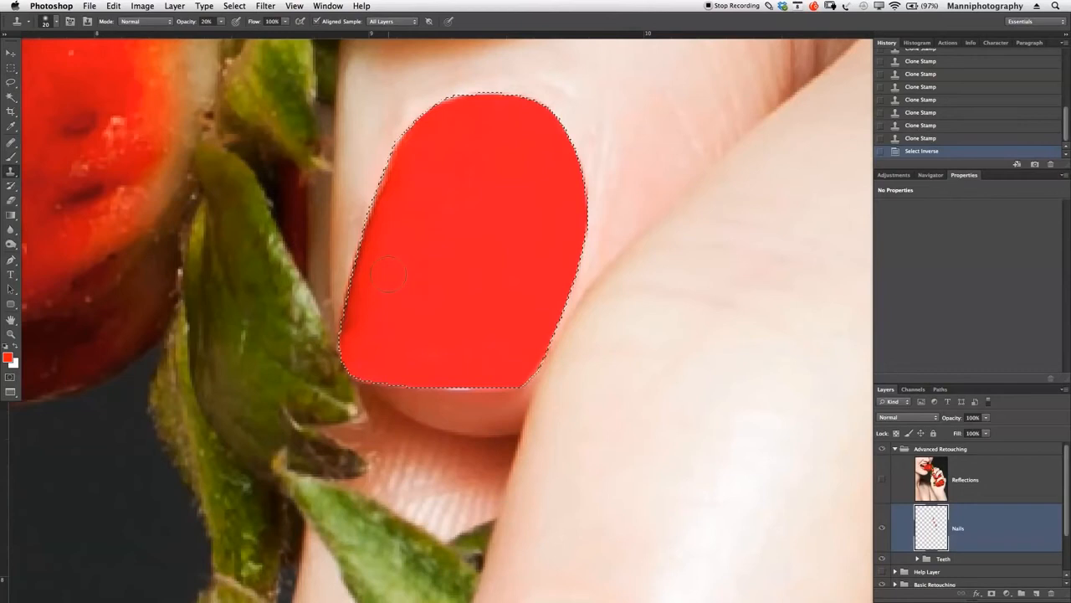
- Clone clean red polish at 20% opacity over the darker left side and lower edge of the uppermost nail
mouse_move(405, 216)
left_mouse_down()
mouse_move(402, 205)
mouse_move(390, 250)
mouse_move(402, 289)
left_mouse_up()
left_click(405, 178)
left_click(445, 194, "alt")
mouse_move(405, 252)
left_mouse_down()
mouse_move(437, 229)
mouse_move(407, 189)
mouse_move(367, 277)
left_mouse_up()
left_click(436, 230, "alt")
left_click_drag(367, 285, 364, 318)
key("alt+super+z")
left_click(447, 237, "alt")
mouse_move(399, 248)
left_mouse_down()
mouse_move(380, 318)
mouse_move(395, 264)
mouse_move(377, 299)
mouse_move(379, 337)
mouse_move(379, 282)
mouse_move(382, 315)
mouse_move(365, 338)
left_mouse_up()
mouse_move(380, 270)
left_mouse_down()
mouse_move(360, 341)
mouse_move(381, 308)
mouse_move(379, 269)
mouse_move(362, 330)
left_mouse_up()
left_click(424, 250, "alt")
left_click_drag(382, 224, 371, 361)
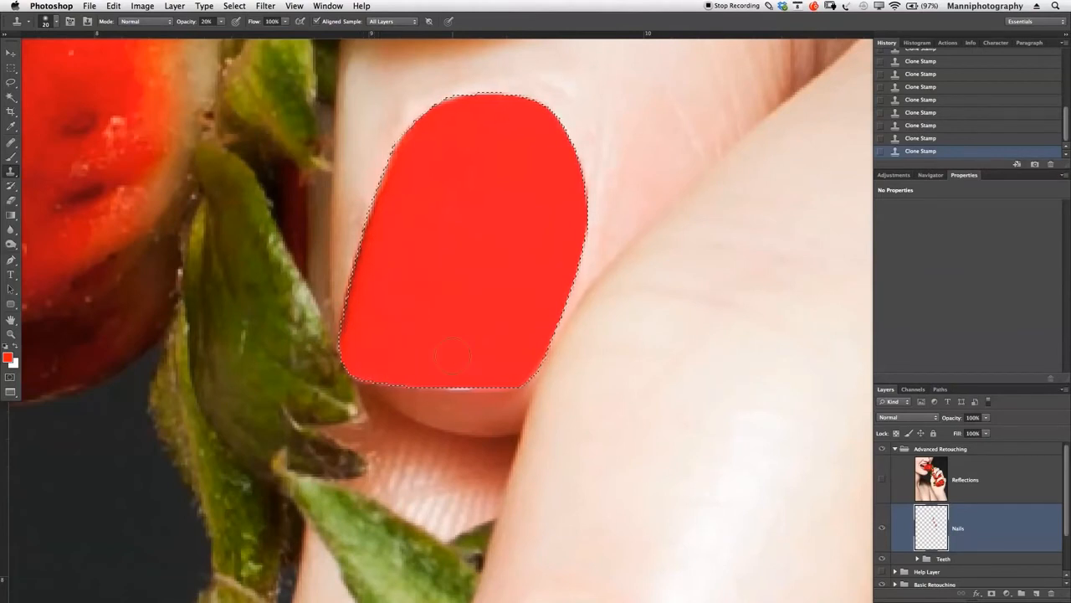
mouse_move(446, 366)
left_mouse_down()
mouse_move(443, 376)
mouse_move(478, 388)
mouse_move(456, 376)
left_mouse_up()
- Extend the uppermost nail's selection with the Polygonal Lasso to include the pale strip along its lower edge
left_click(10, 83)
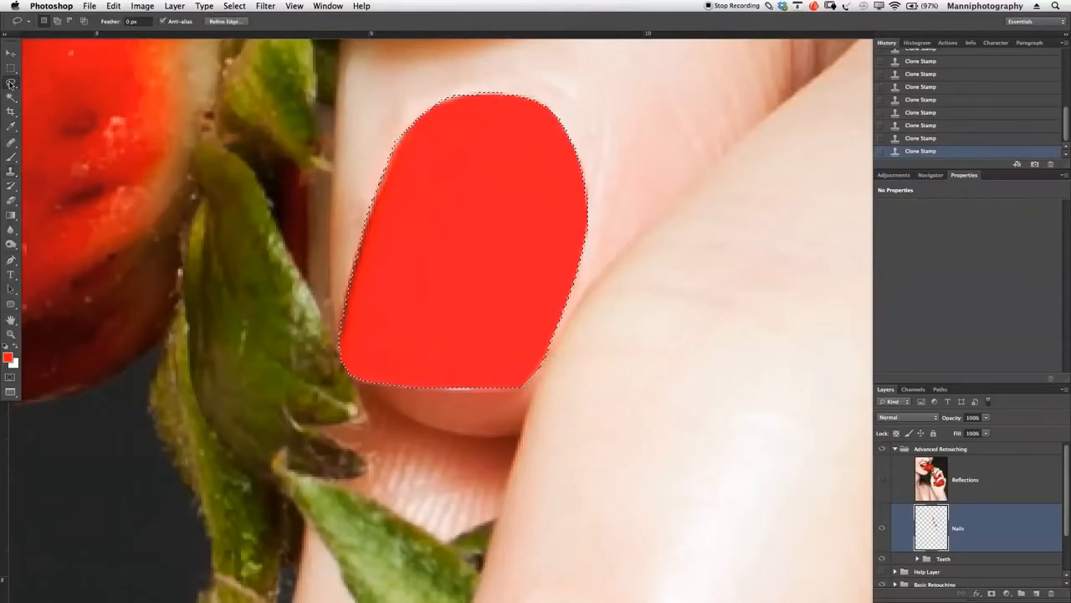
left_click(67, 90)
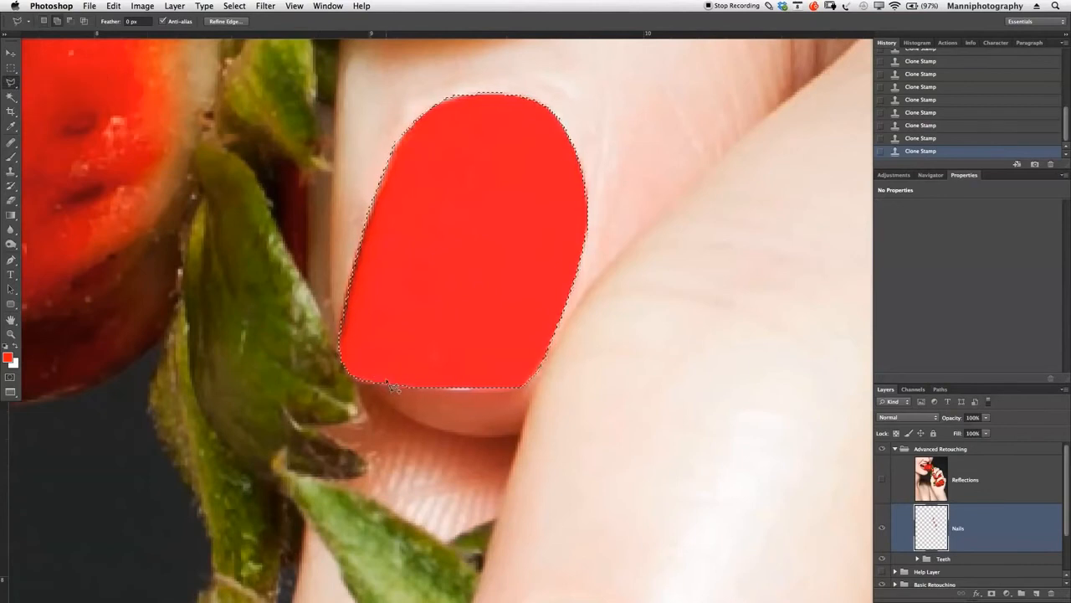
key("shift")
double_click(473, 374)
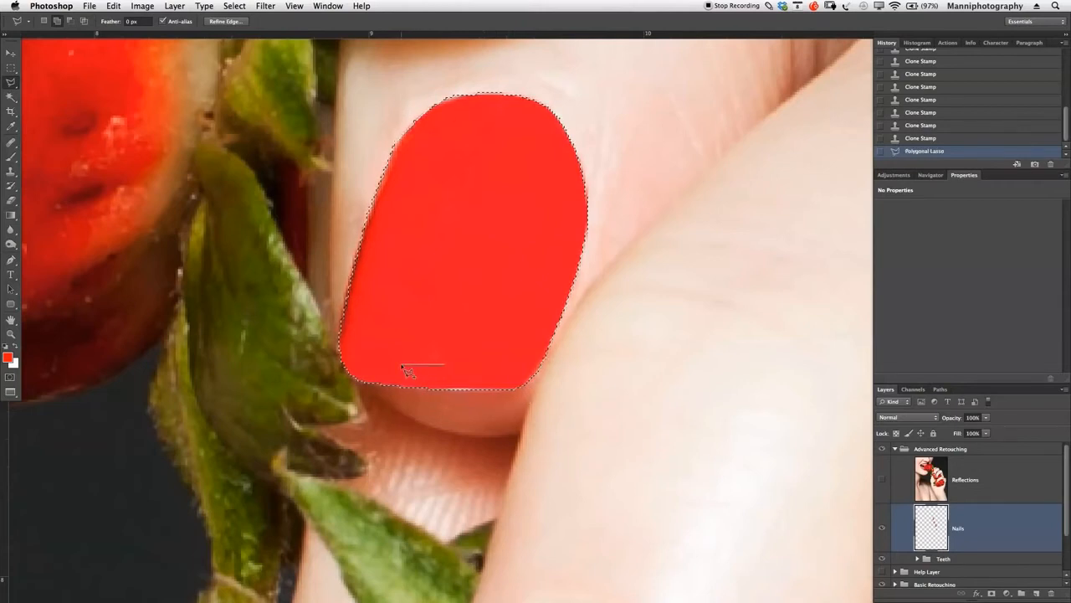
key("Escape")
key("F1")
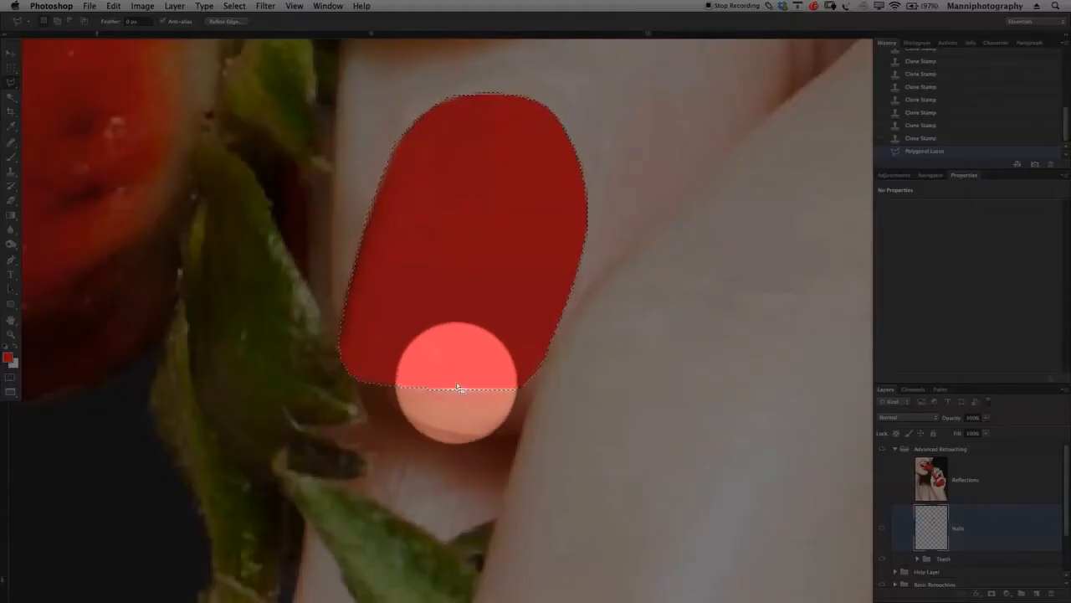
key("F1")
- Clone red polish at 100% opacity over the pale strip along the uppermost nail's lower edge
key("s")
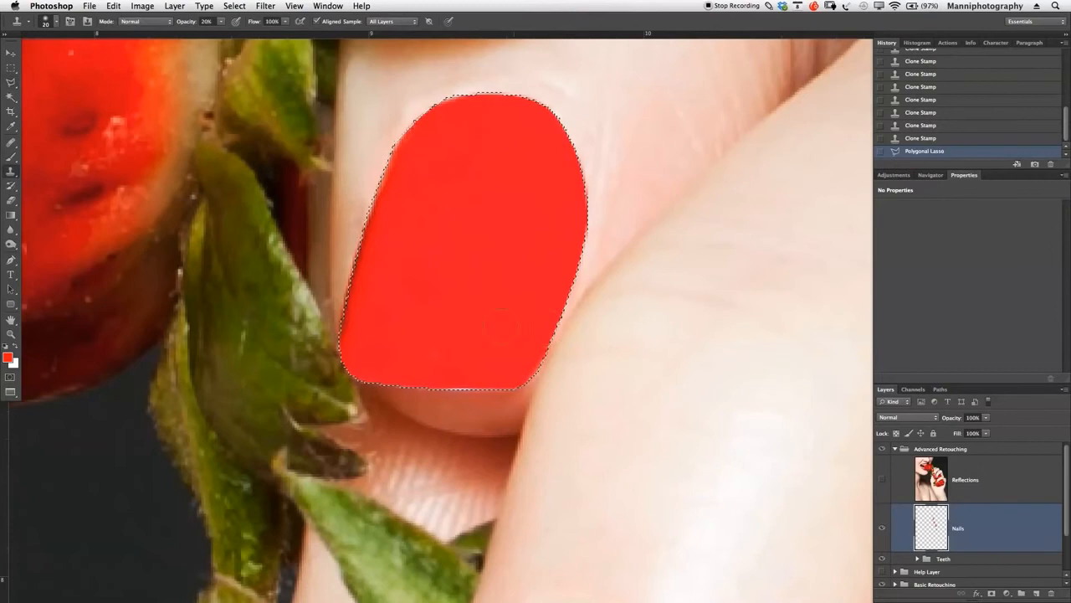
key("0")
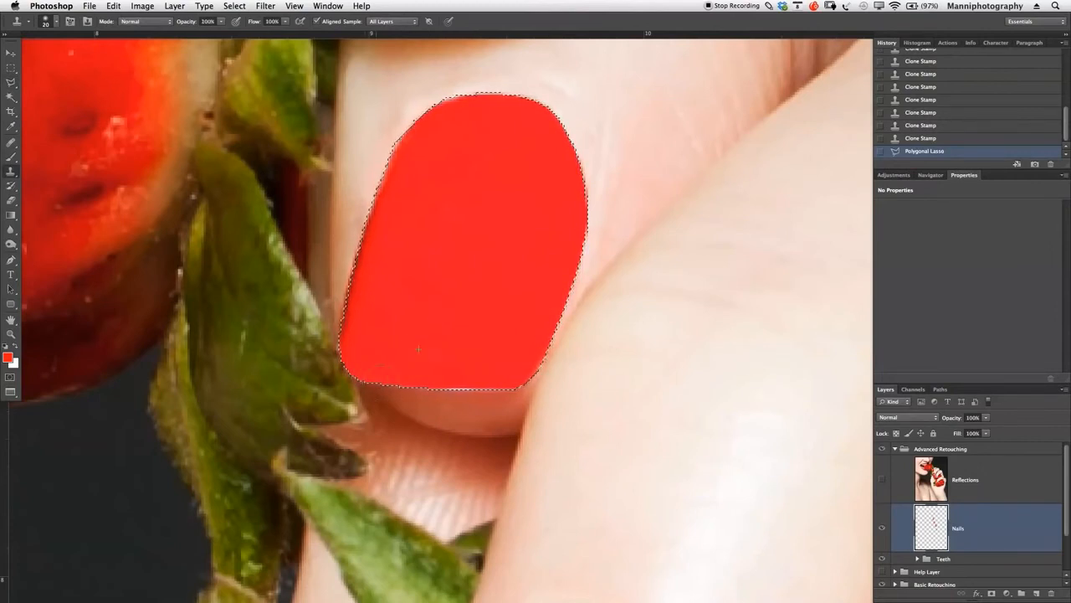
left_click(475, 352)
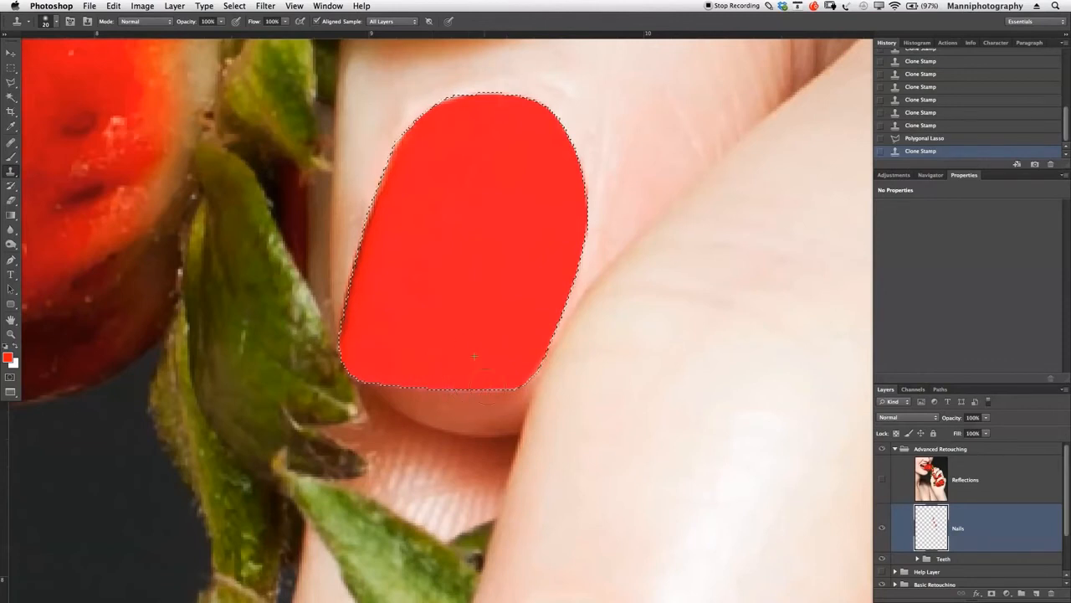
left_click(458, 361)
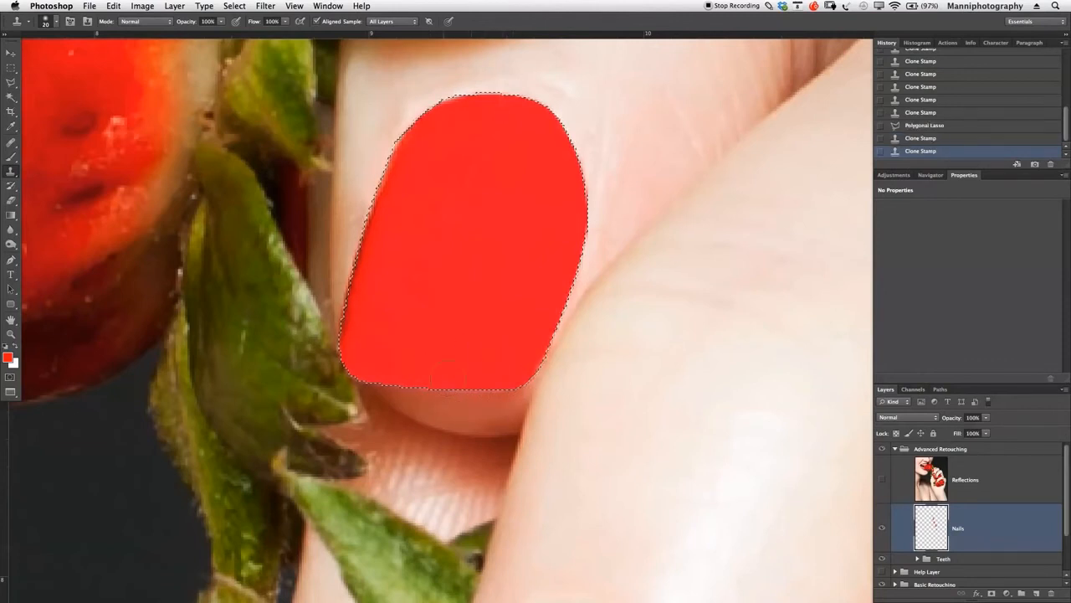
left_click(484, 357)
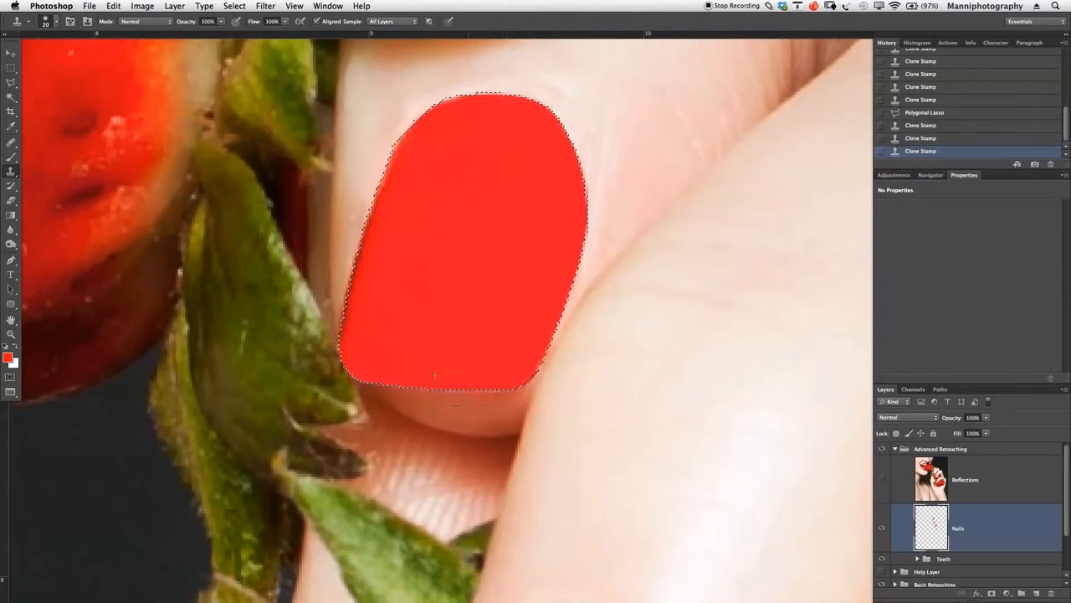
left_click(354, 372)
left_click(371, 380)
- Deselect the finished uppermost nail to compare it with the neighbouring nails, and bring its selection back
key("z")
left_click(489, 331, "alt")
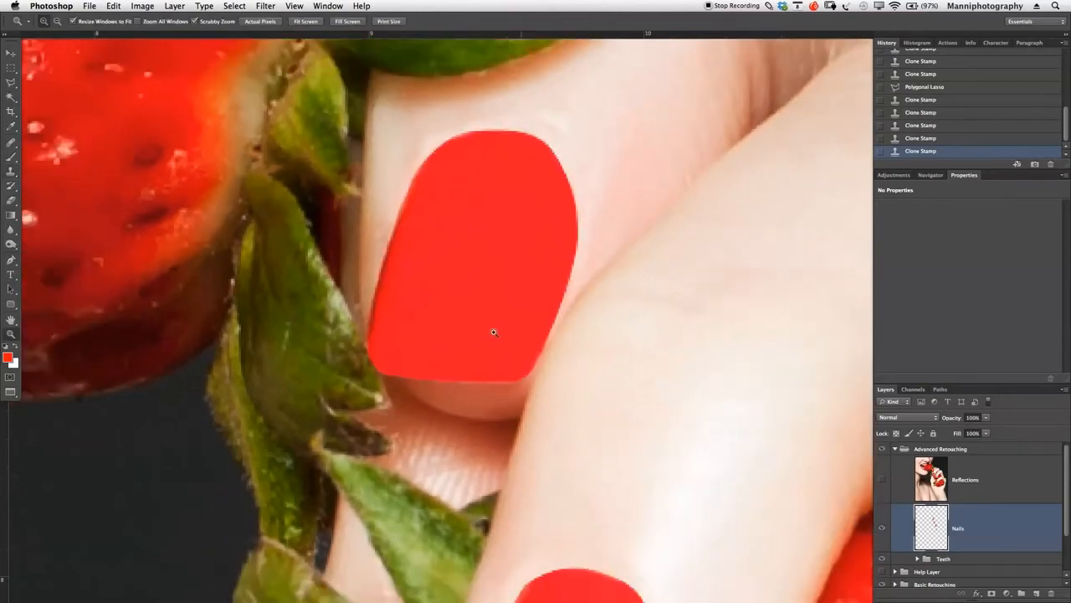
left_click(500, 336, "alt")
key("super+d")
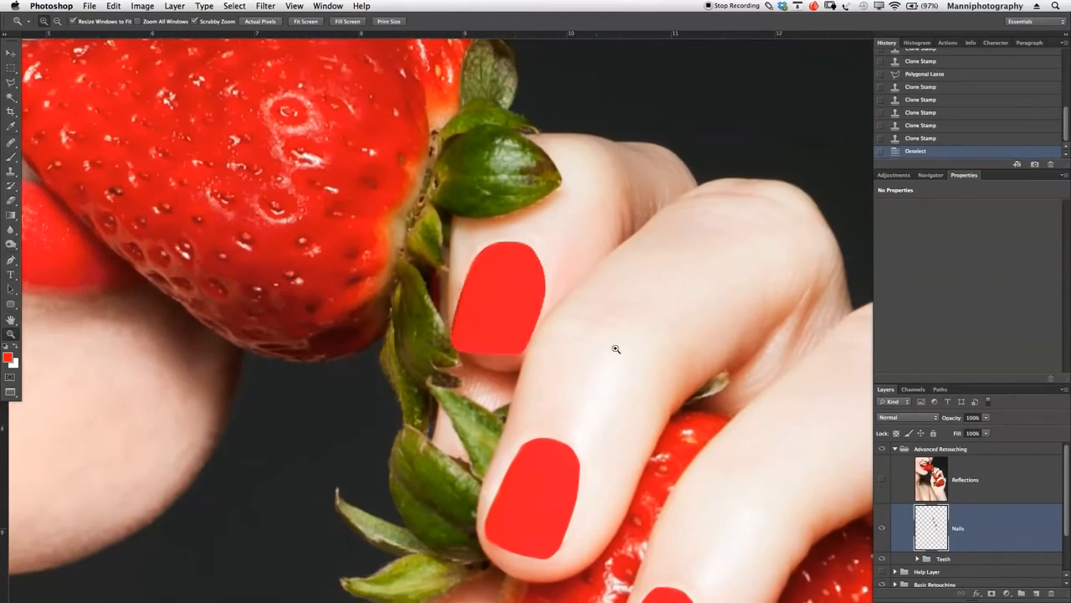
left_click(941, 144)
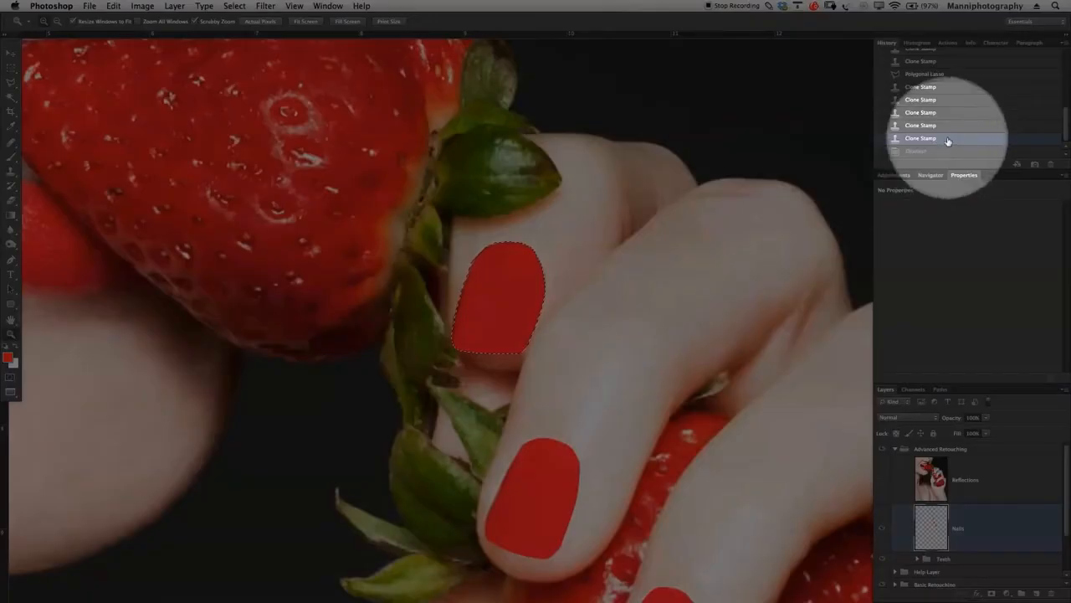
- Save the uppermost nail's selection as a new channel named "Nail 4" and deselect it
key("m")
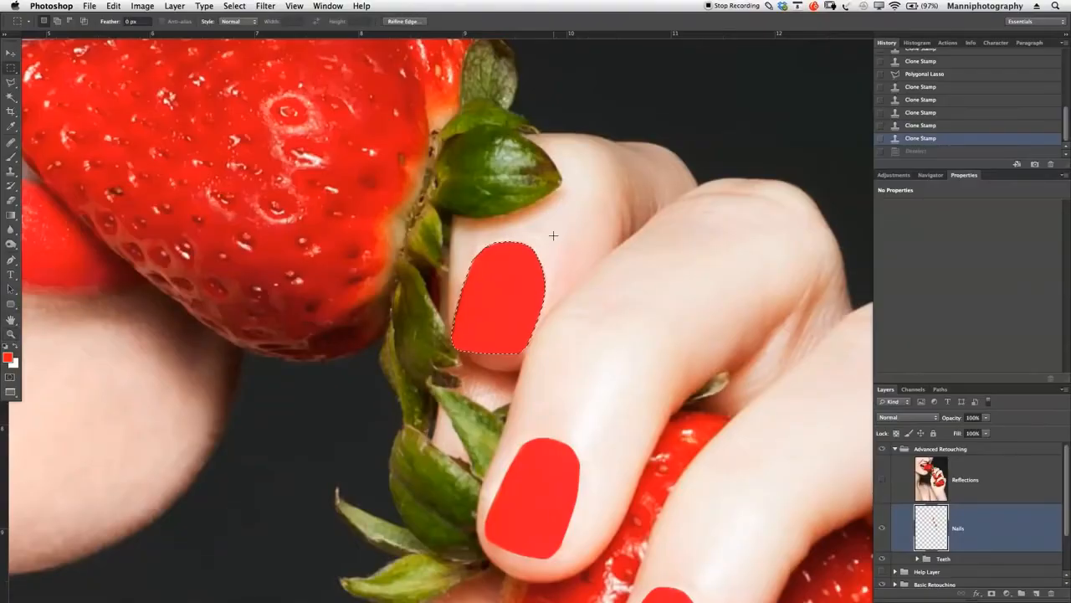
right_click(493, 287)
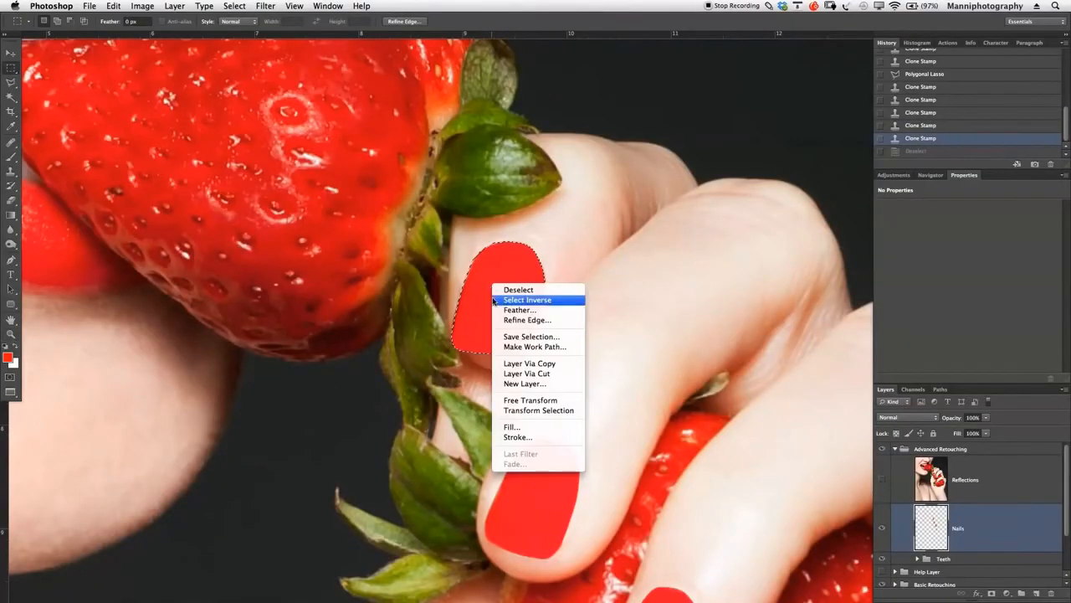
left_click(526, 337)
type("N")
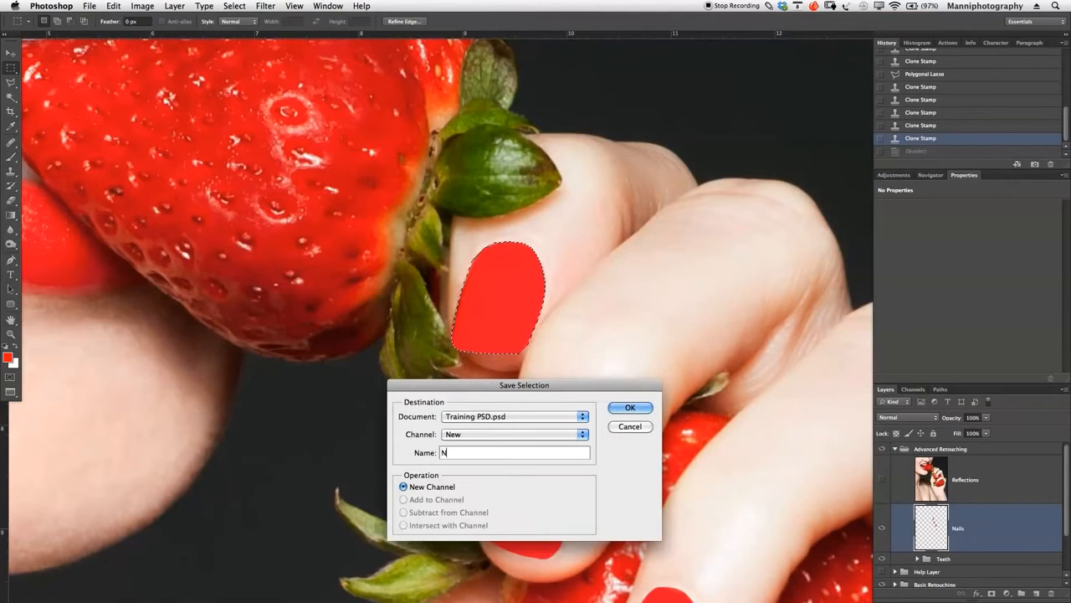
type("ail 4")
left_click(628, 409)
key("ctrl+d")
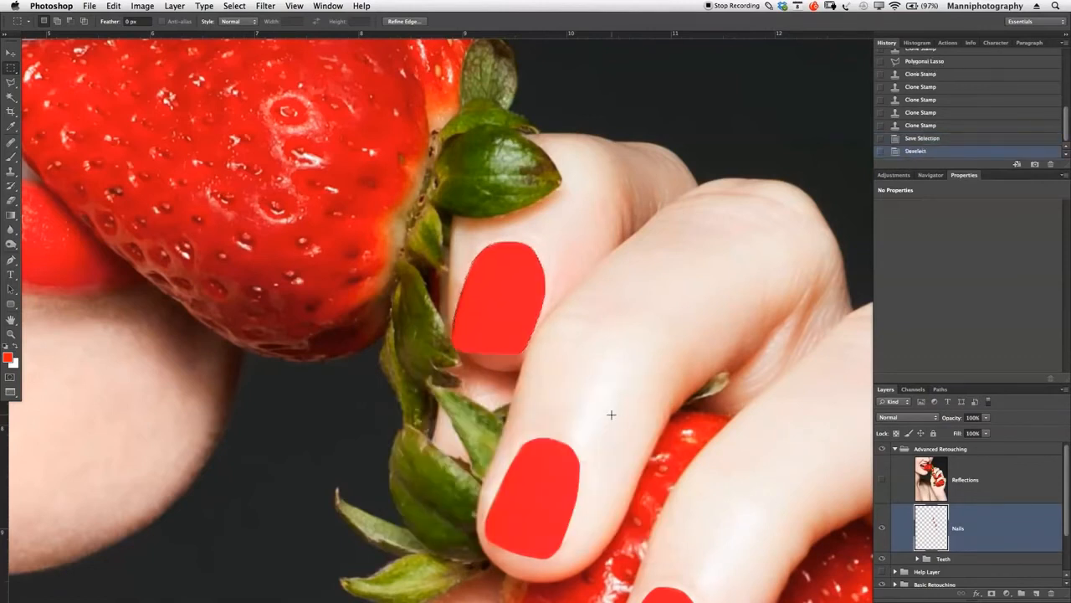
- Compare the nails in the whole image with the Reflections layer shown and hidden
key("z")
left_click_drag(615, 357, 523, 216)
left_click_drag(618, 286, 566, 251)
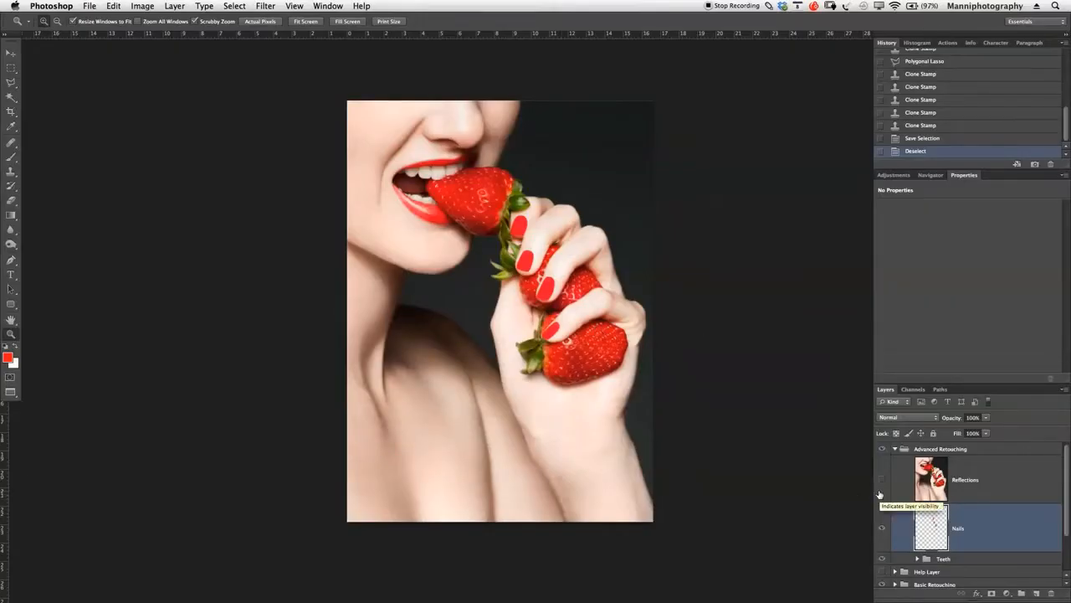
left_click(882, 479)
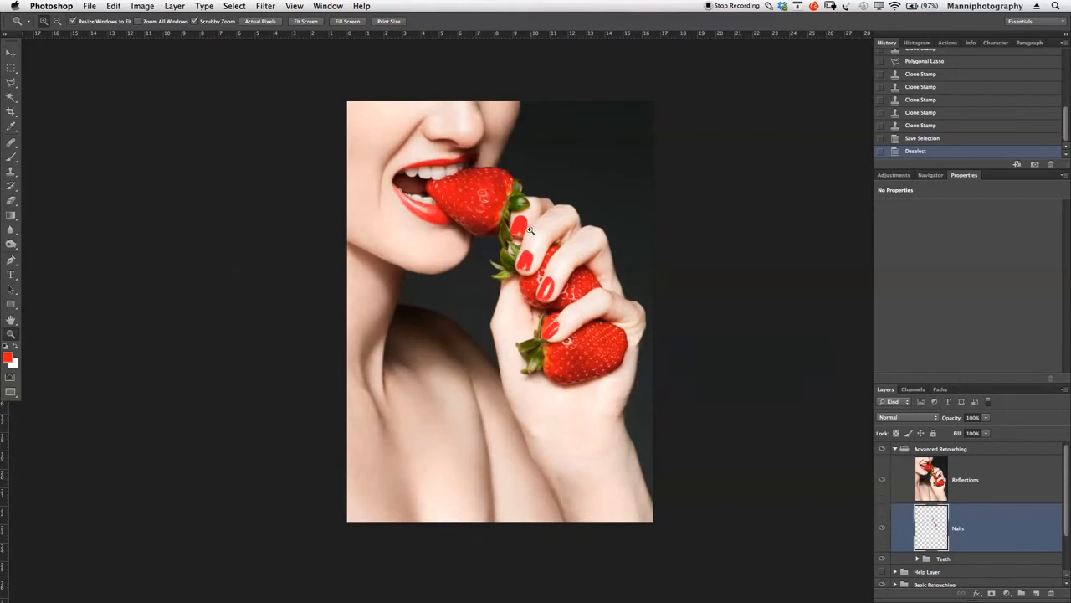
left_click(881, 480)
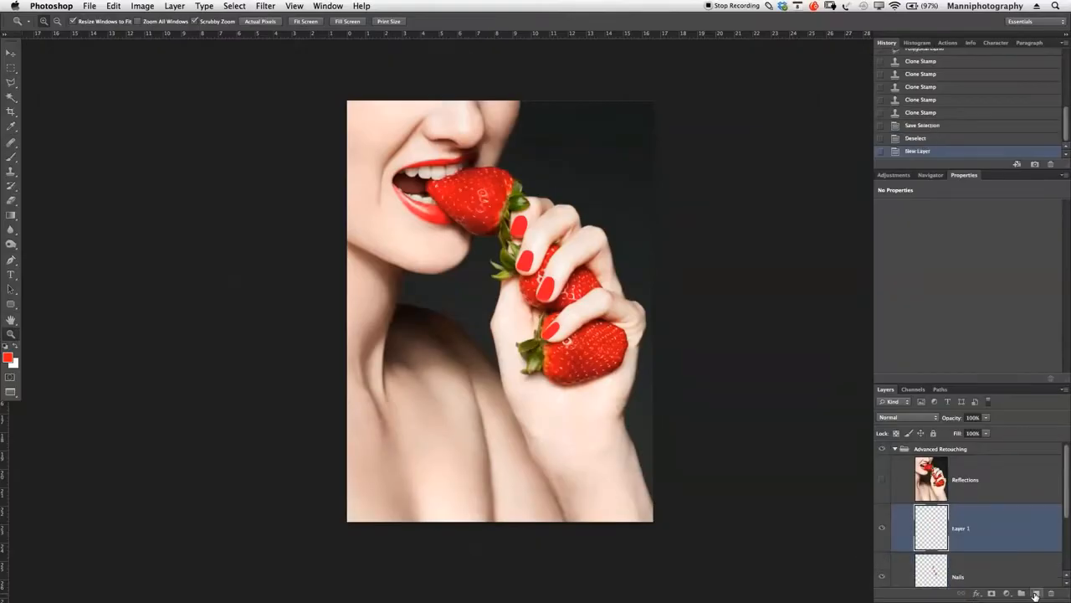
- Create a new empty layer above the Nails layer and name it "Reflections 2"
left_click(1035, 593)
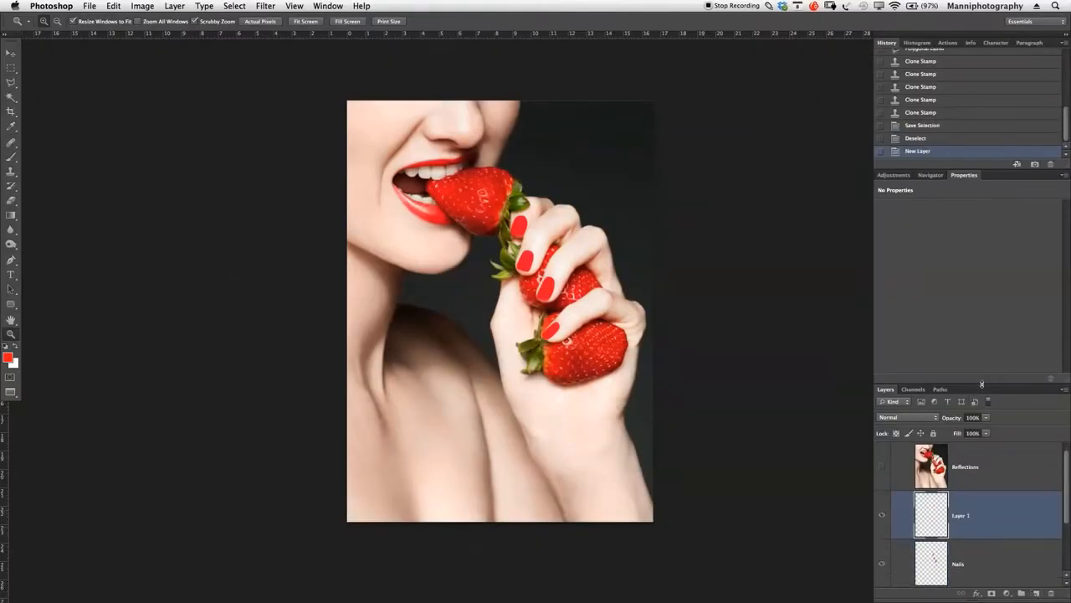
left_click_drag(982, 385, 984, 314)
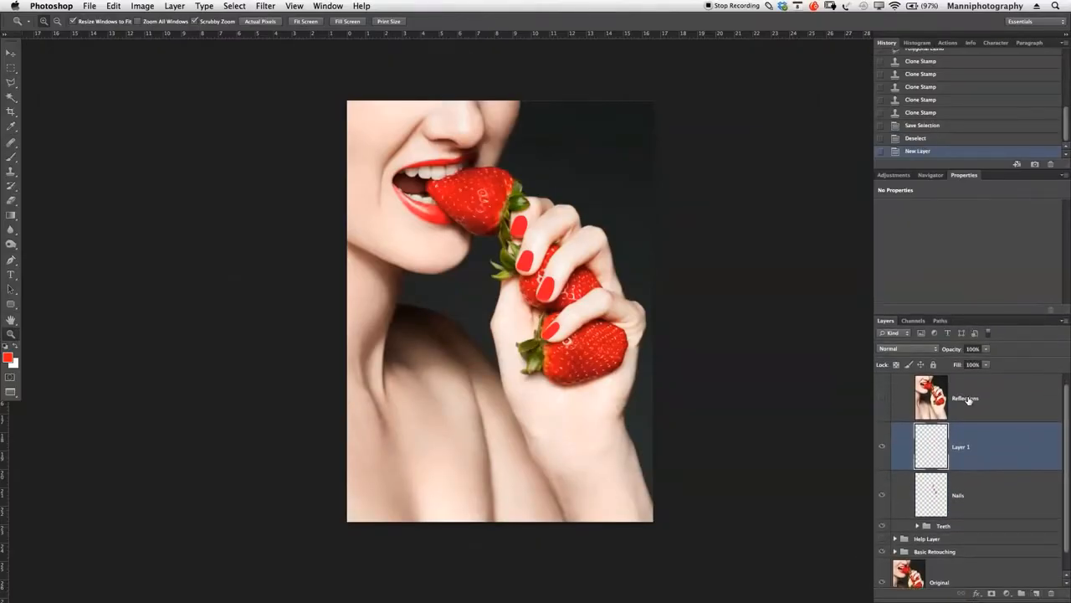
double_click(960, 447)
type("Reflections 2")
key("Return")
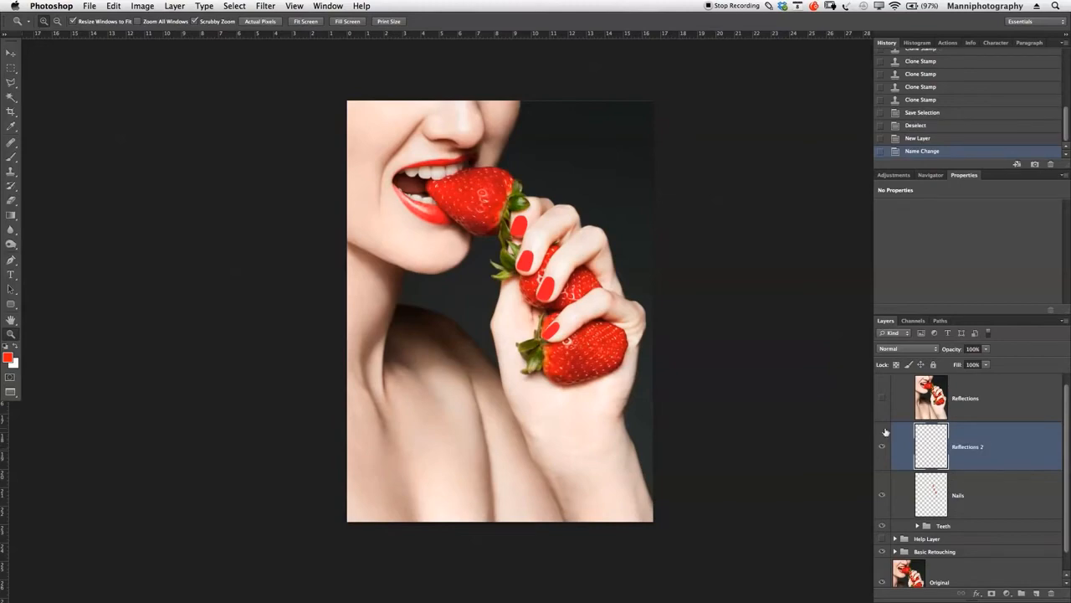
key("F1")
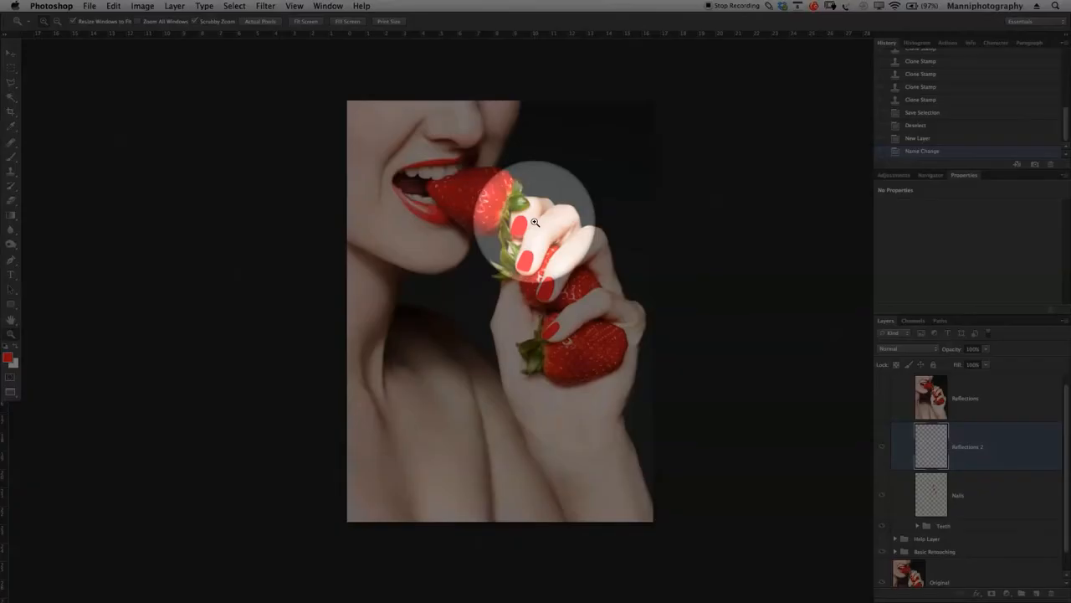
key("F1")
left_click(536, 265)
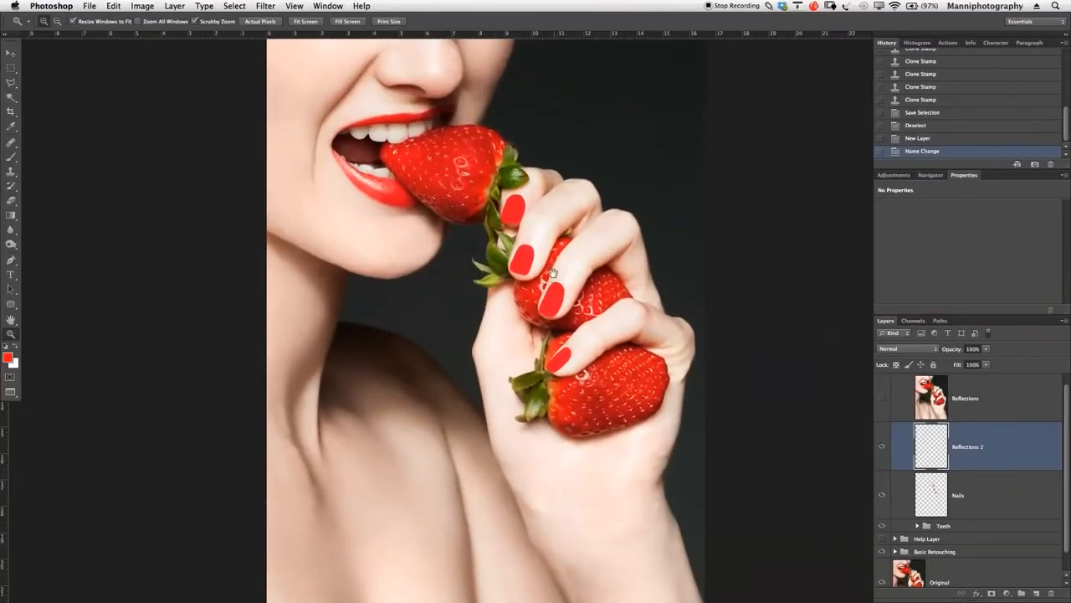
- Set up the Gradient tool with white as the foreground colour, a white-to-transparent gradient and the Reflected Gradient style
scroll(523, 301, "down", 2)
left_click_drag(520, 313, 516, 313)
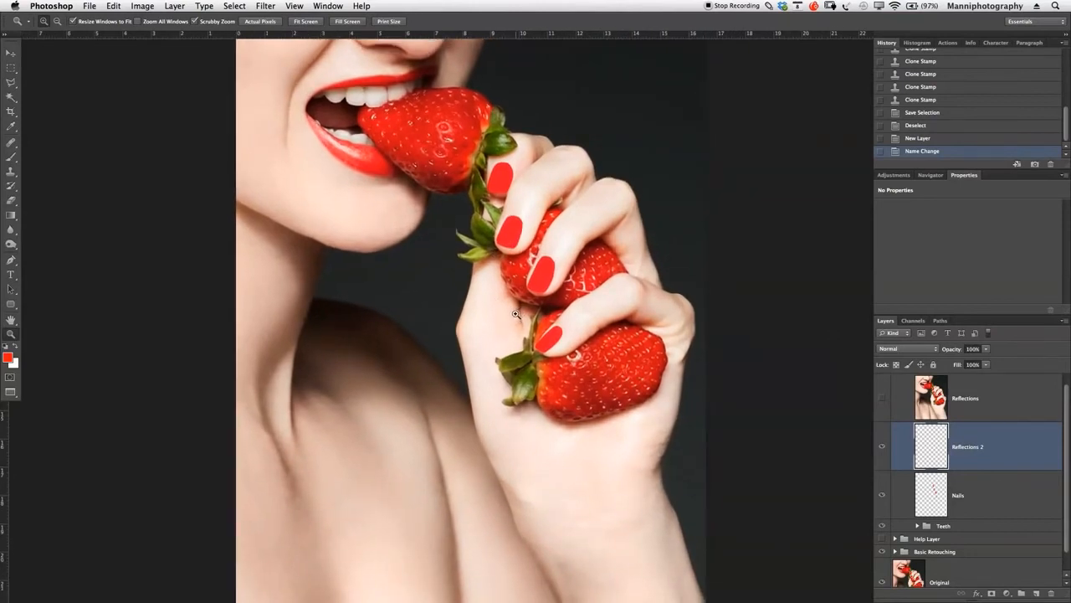
key("g")
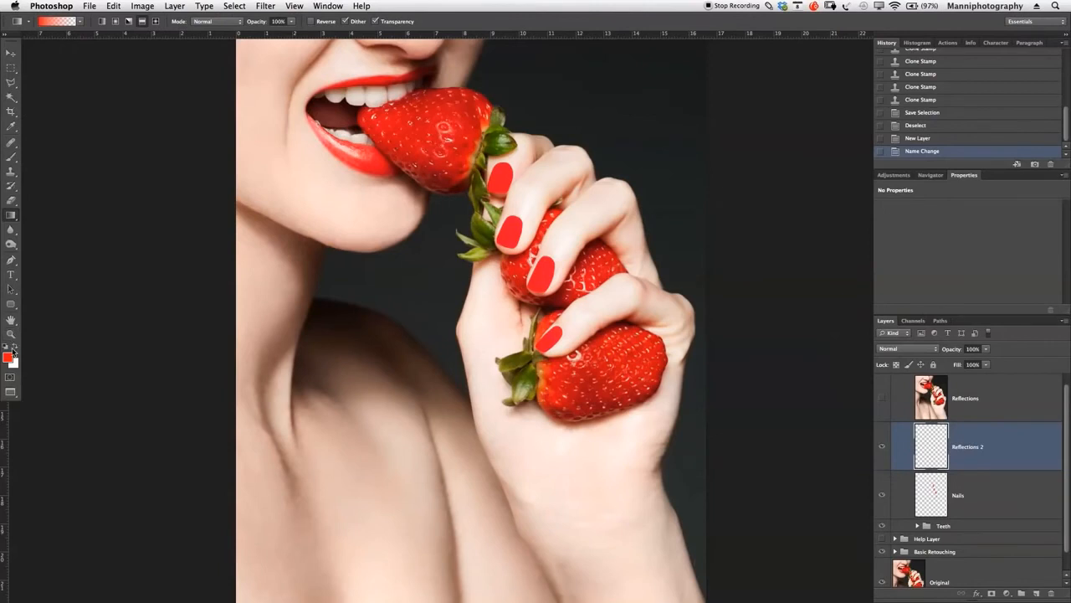
left_click(6, 347)
left_click(15, 349)
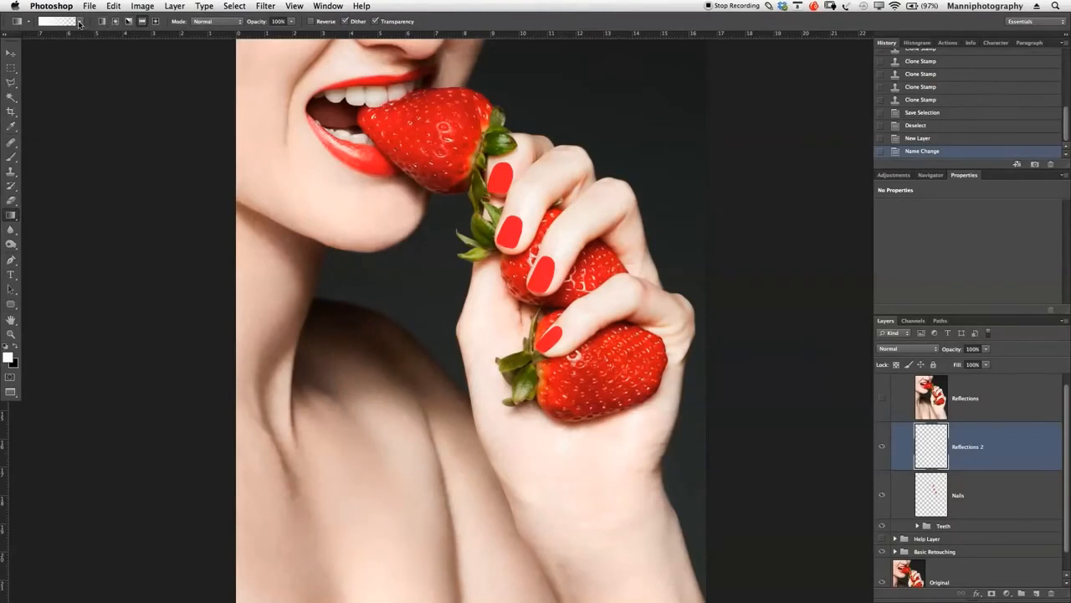
left_click(80, 23)
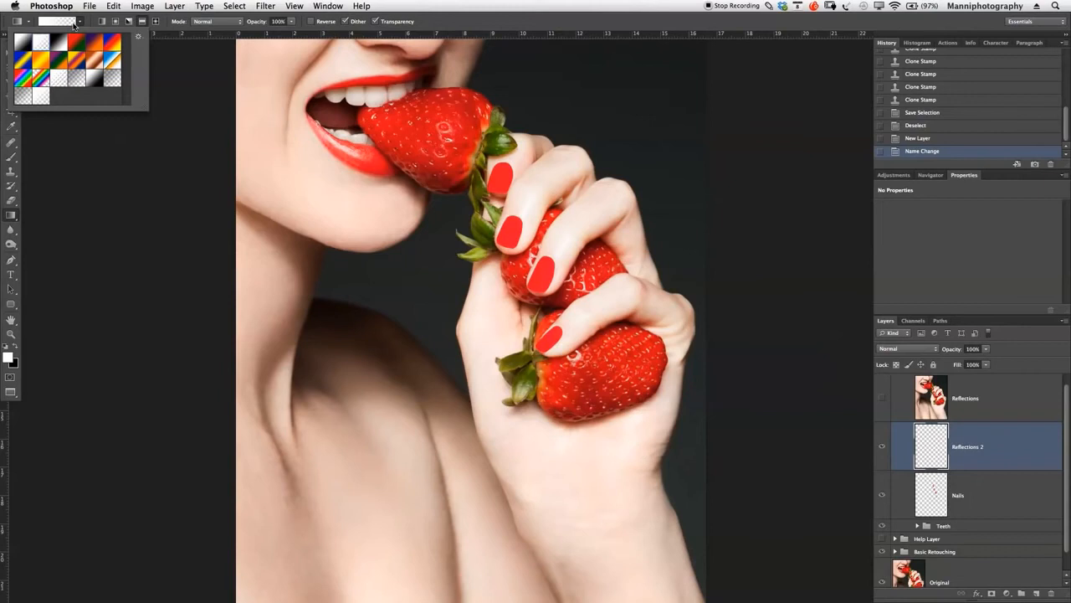
left_click(80, 22)
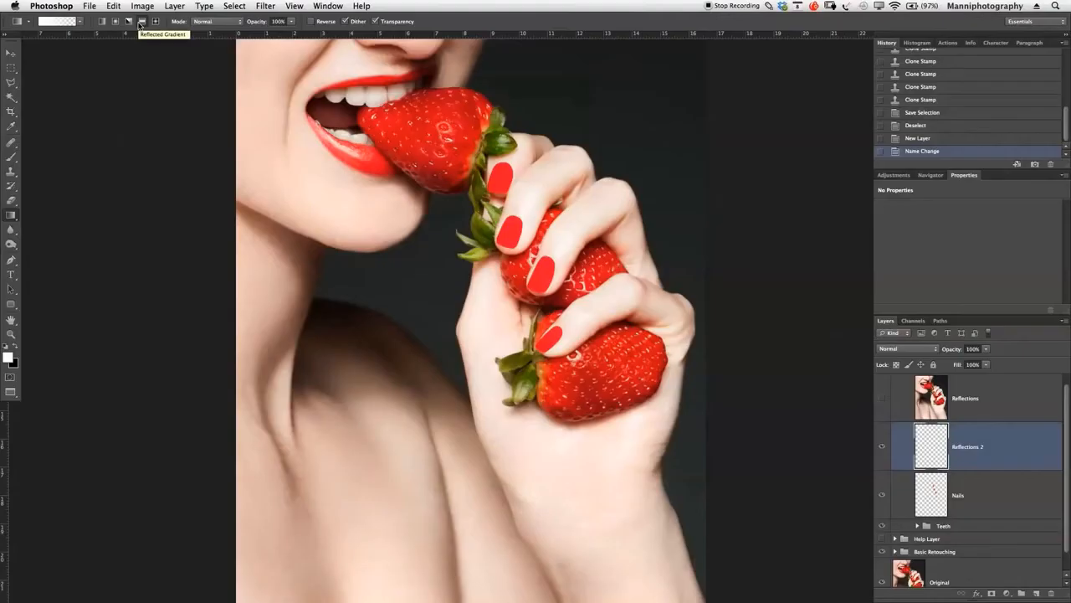
left_click(141, 22)
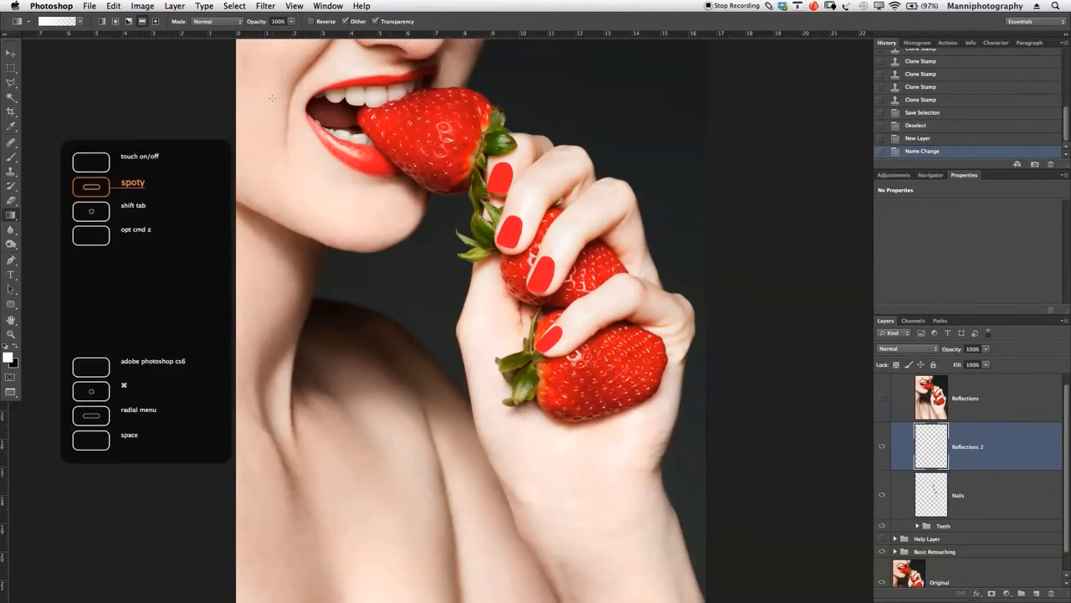
- Try out a diagonal white reflected gradient beside the chin and undo it
left_click_drag(396, 258, 411, 270)
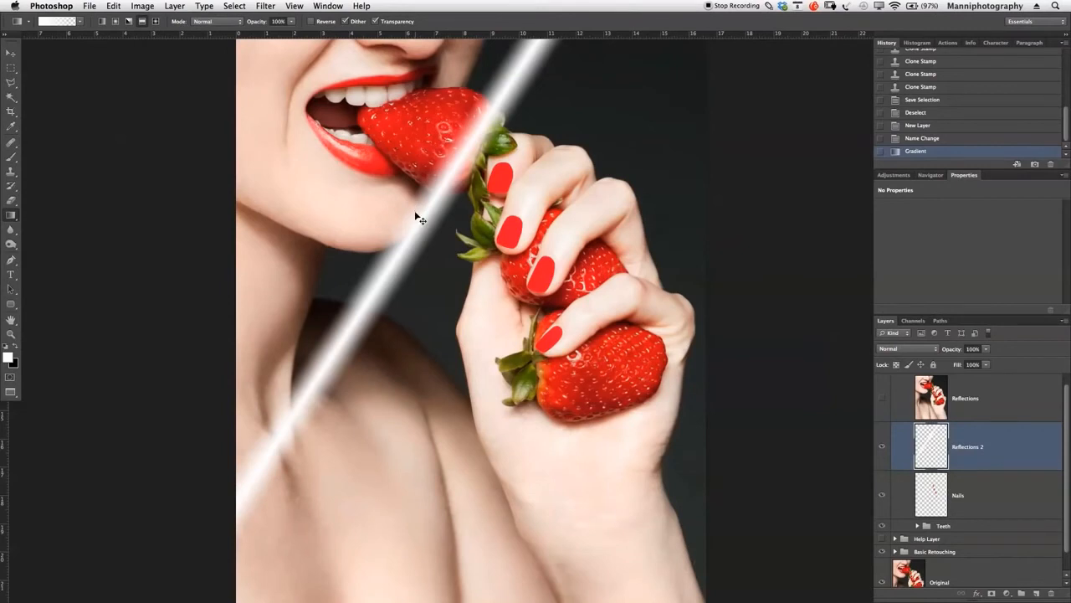
key("super+z")
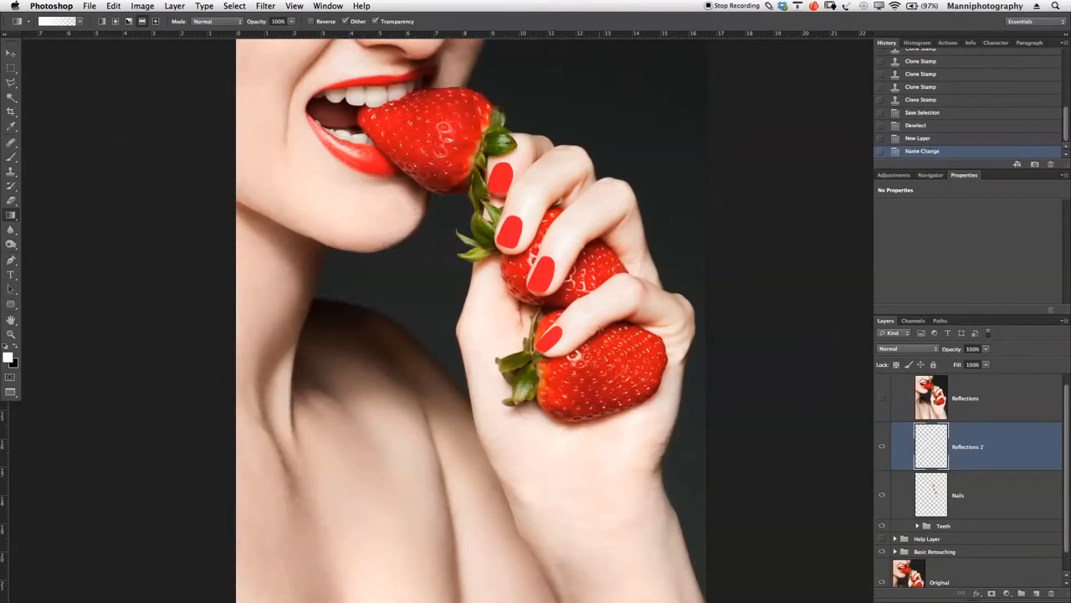
- Show the Reflections layer, place it below Reflections 2, and make Reflections 2 the active layer
key("z")
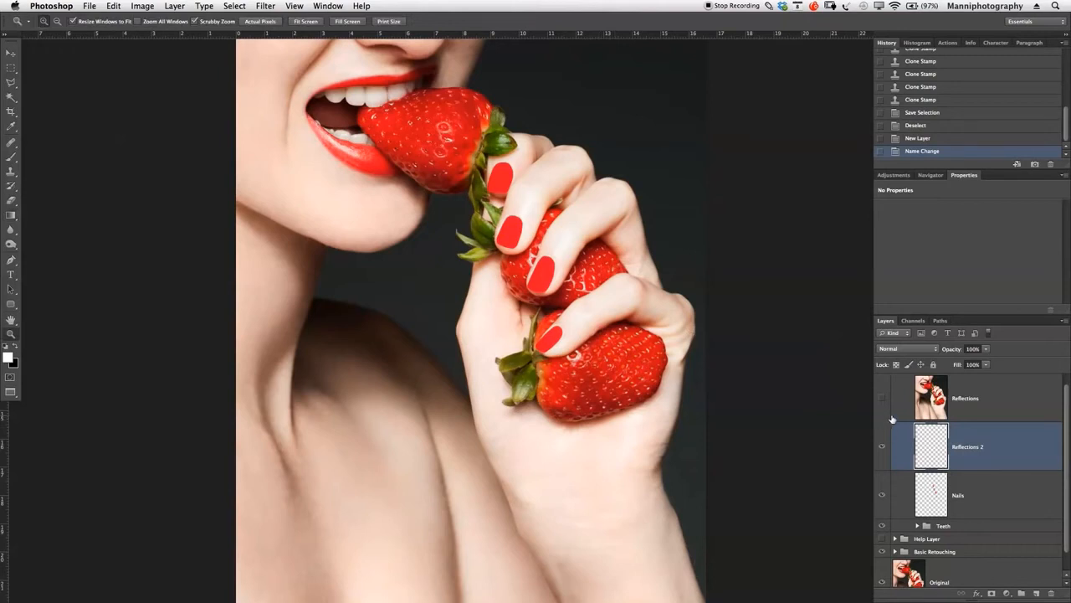
left_click(885, 401)
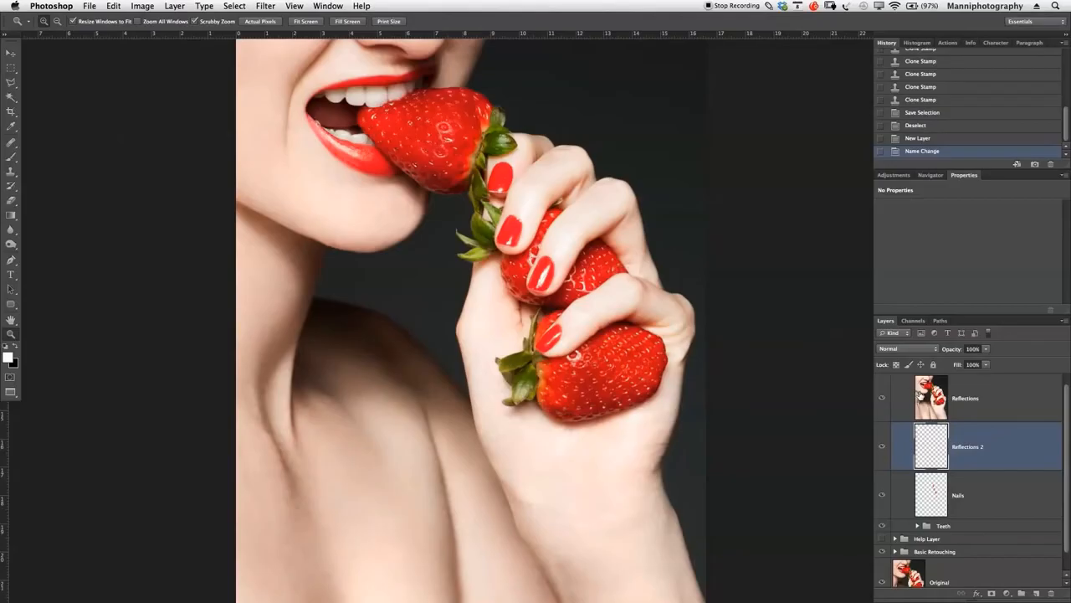
left_click_drag(934, 397, 942, 452)
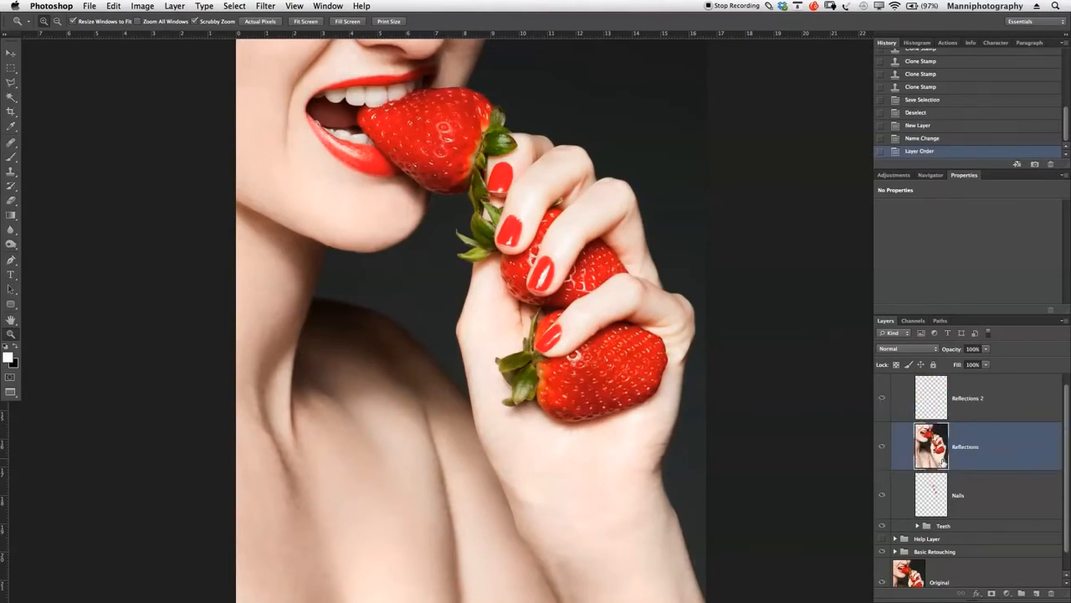
left_click(980, 403)
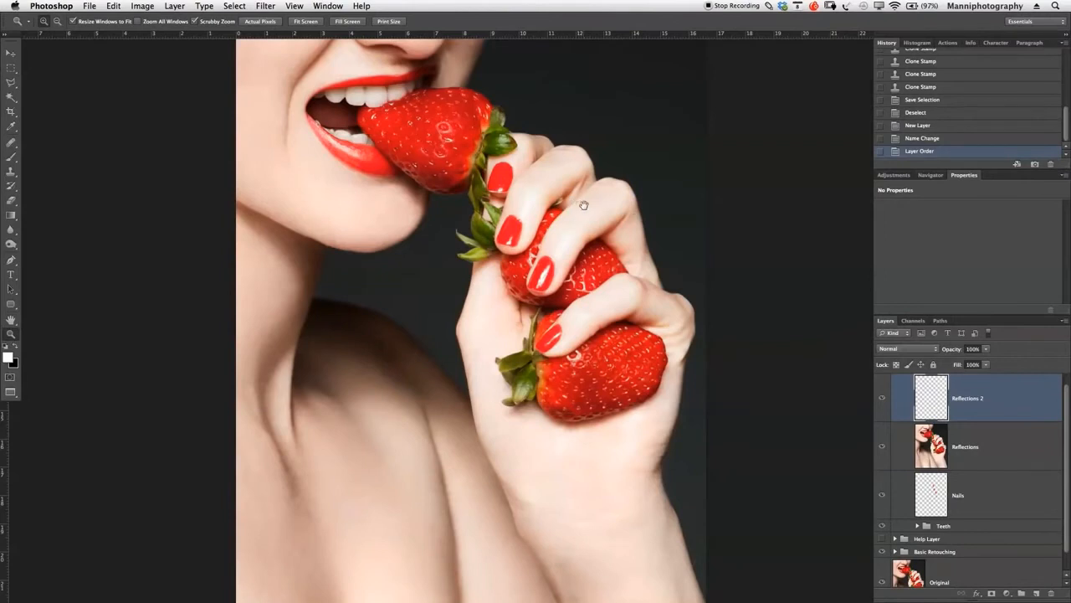
- Try a thin white reflected gradient across the uppermost nail, inspect it up close, and undo it
left_click_drag(581, 203, 514, 257)
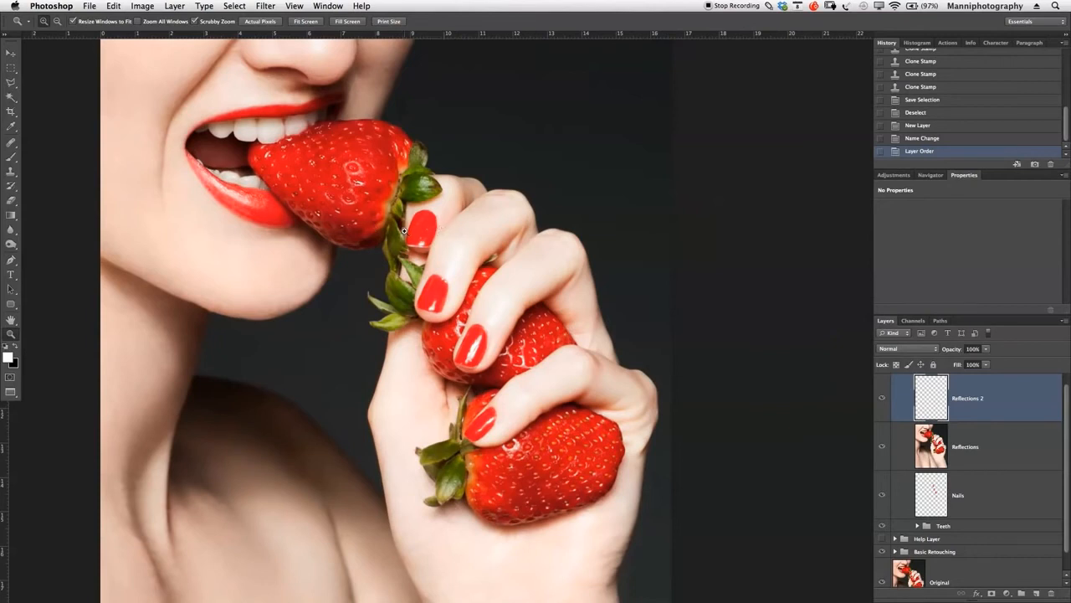
key("g")
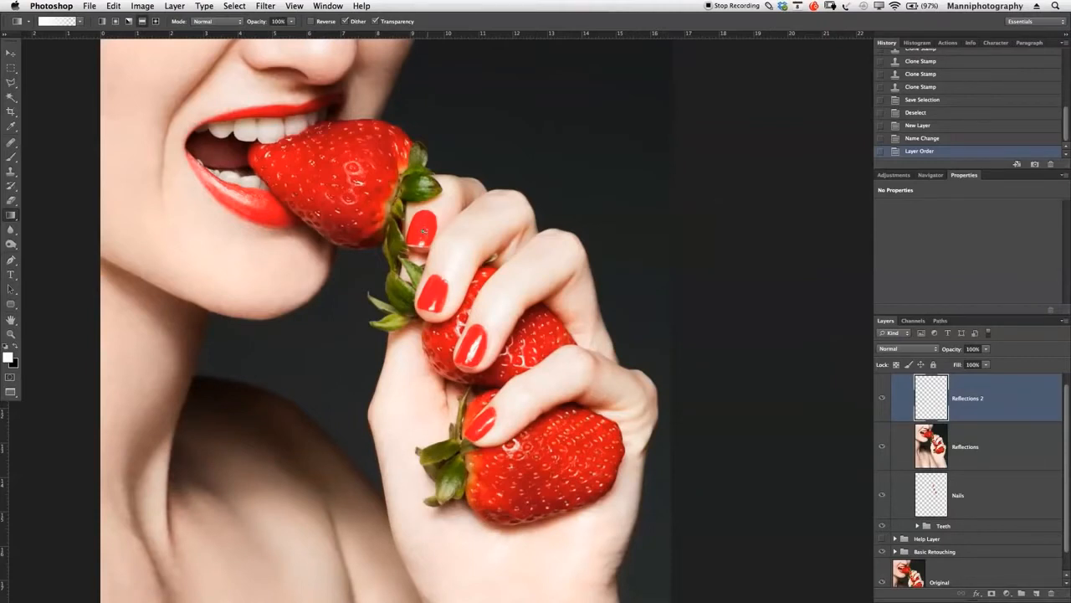
left_click_drag(424, 230, 451, 237)
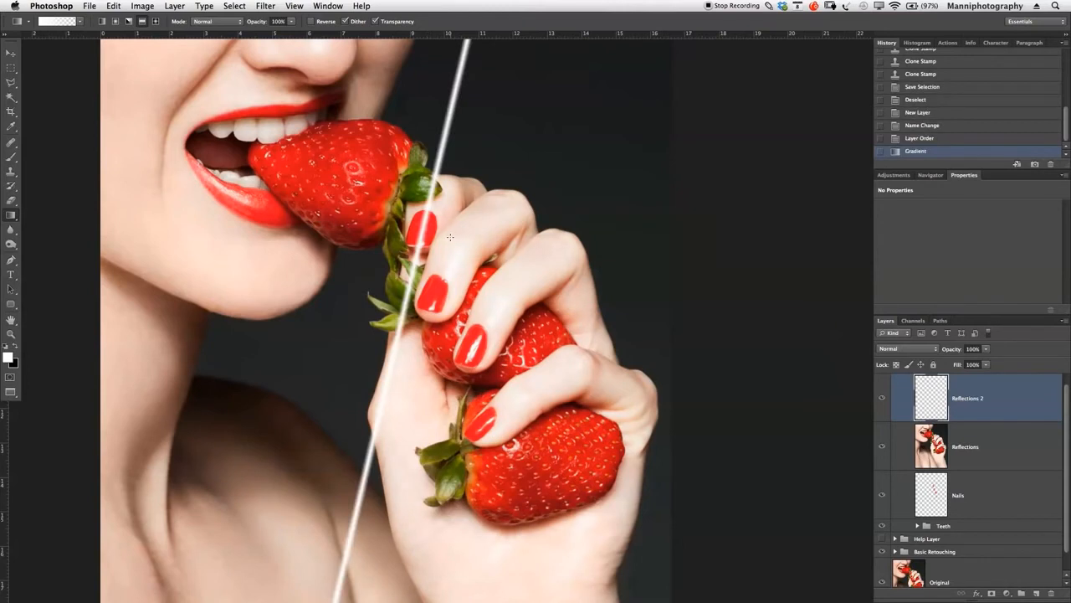
key("z")
left_click(395, 152)
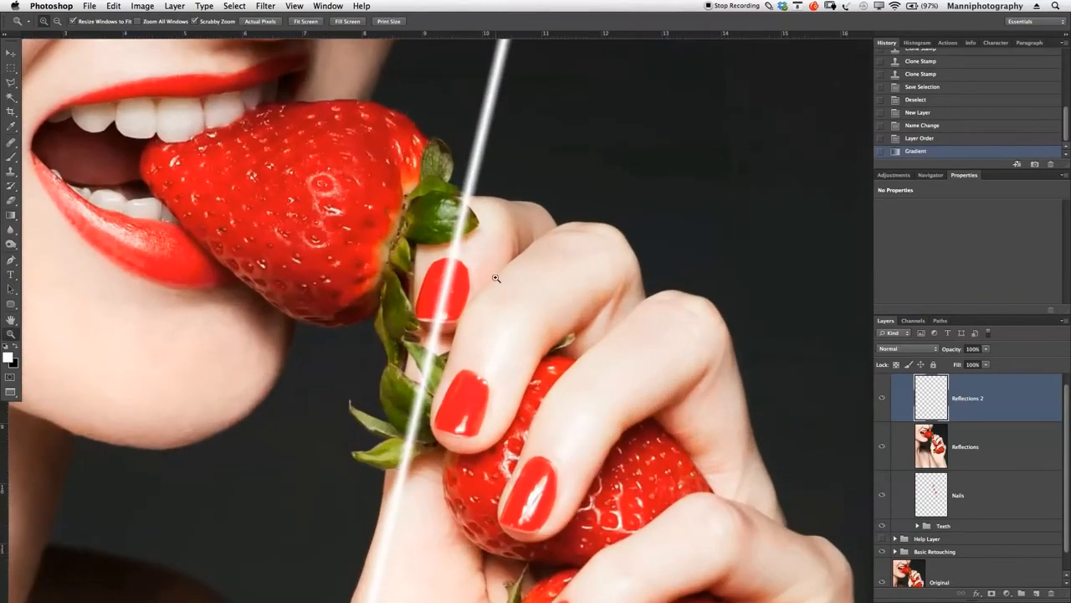
left_click_drag(503, 295, 494, 269)
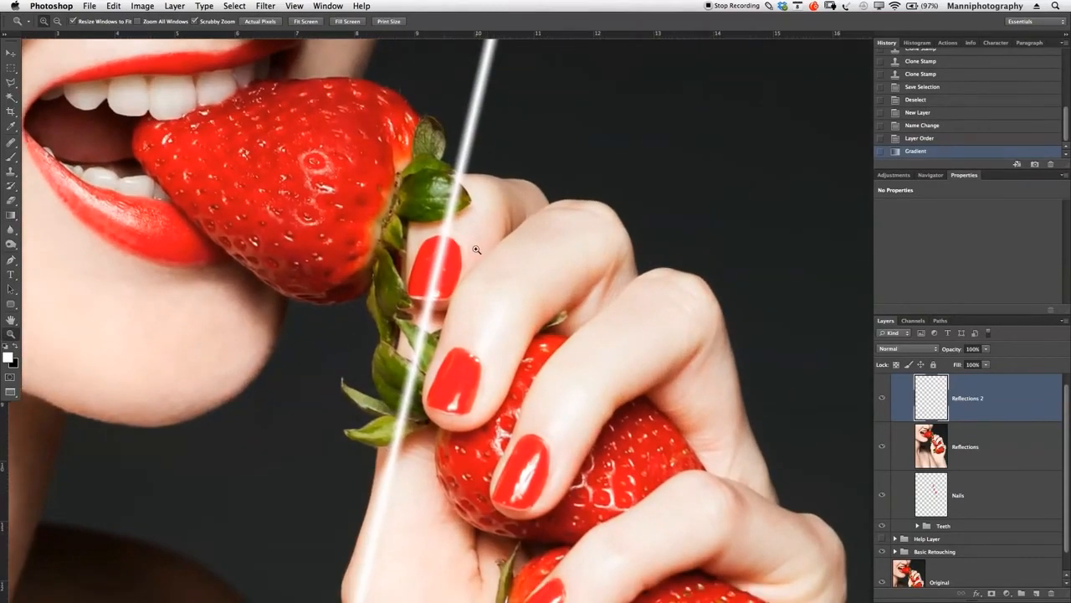
key("super+z")
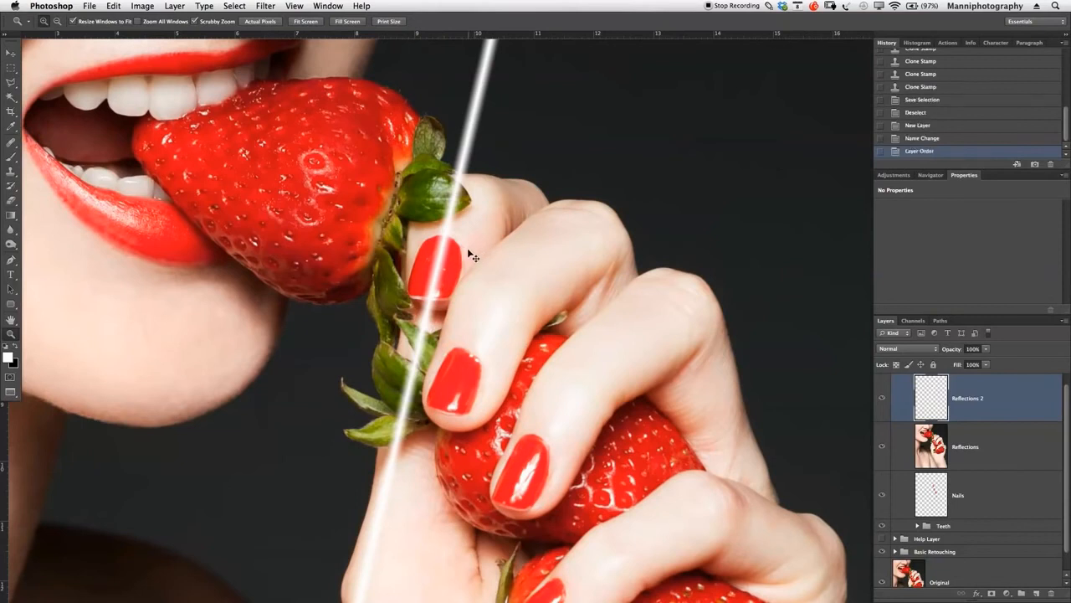
- Redraw the gradient streak over the uppermost nail, compare it with the Reflections layer hidden, and revert to the Layer Order history state
key("g")
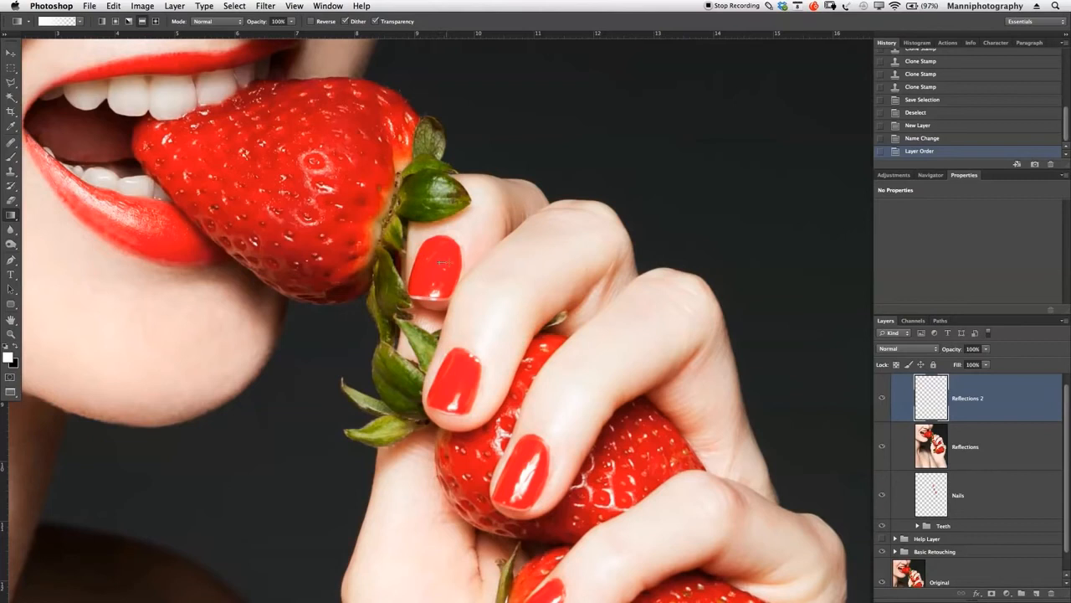
left_click_drag(444, 263, 467, 268)
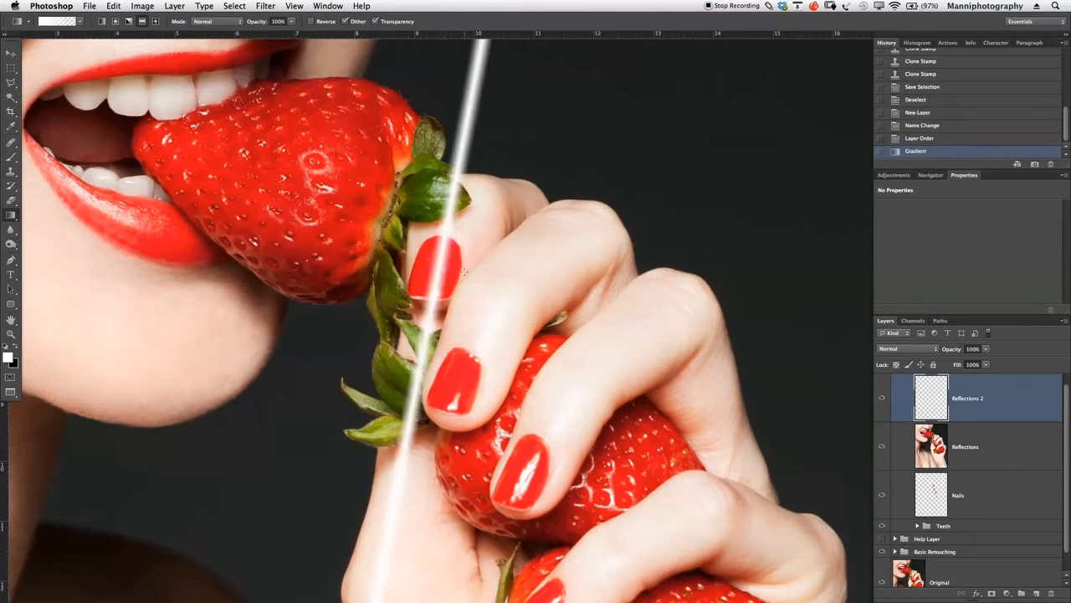
left_click(883, 446)
key("z")
left_click_drag(575, 382, 516, 378)
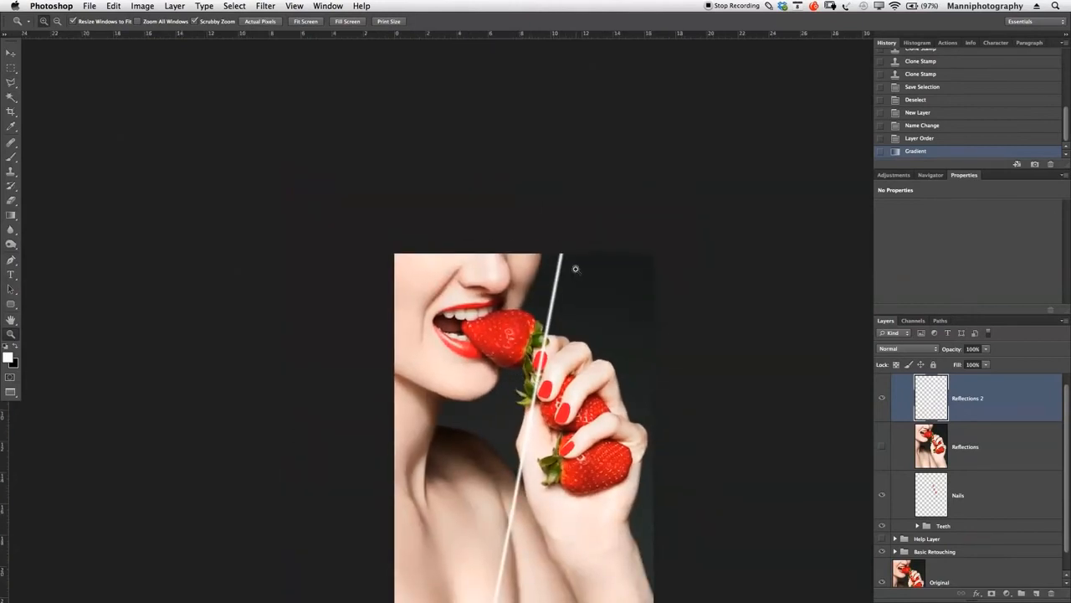
left_click_drag(572, 346, 557, 299)
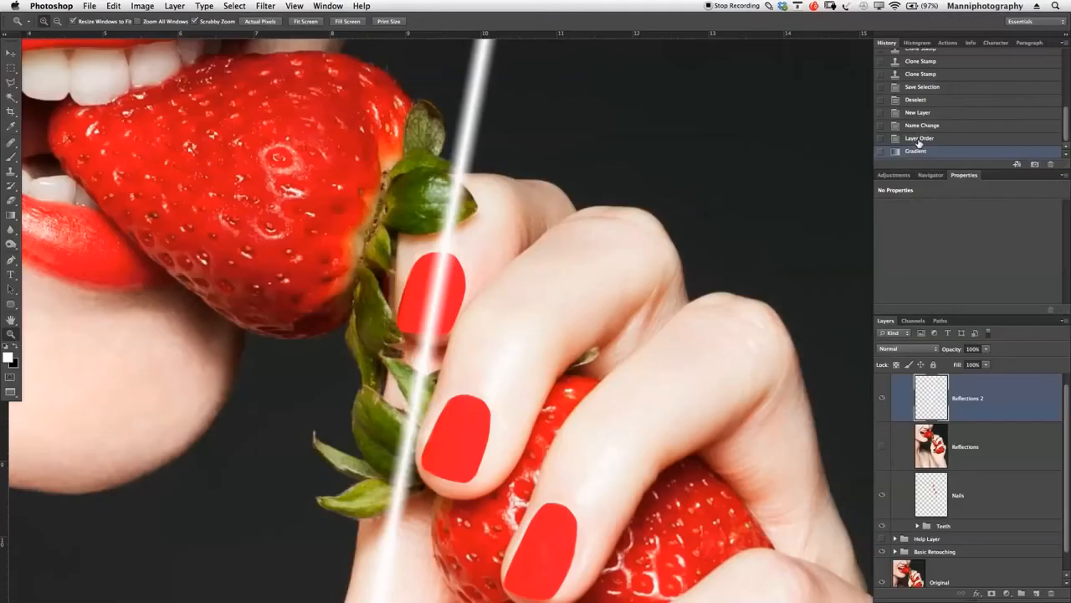
left_click(919, 139)
- Try white gradient streaks at different angles over the uppermost nail on Reflections 2, undoing each attempt
left_click(939, 387)
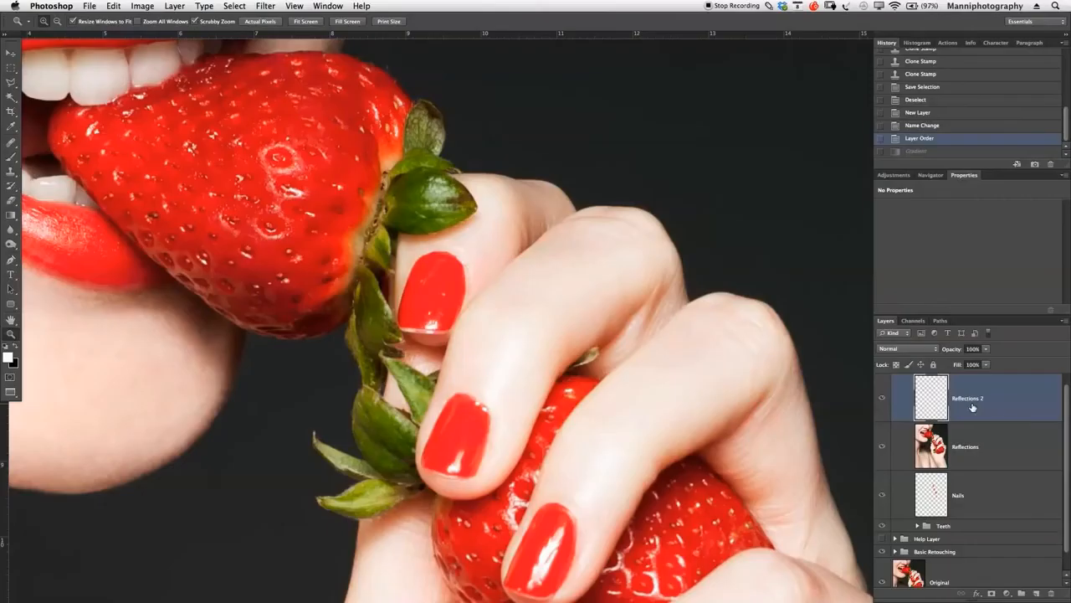
key("g")
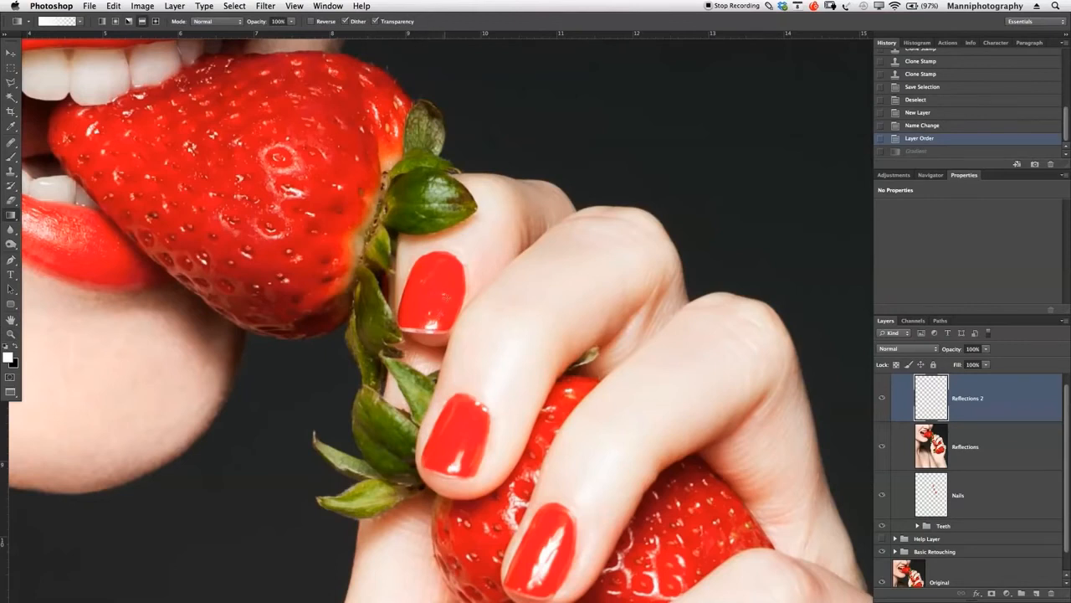
left_click_drag(435, 296, 445, 297)
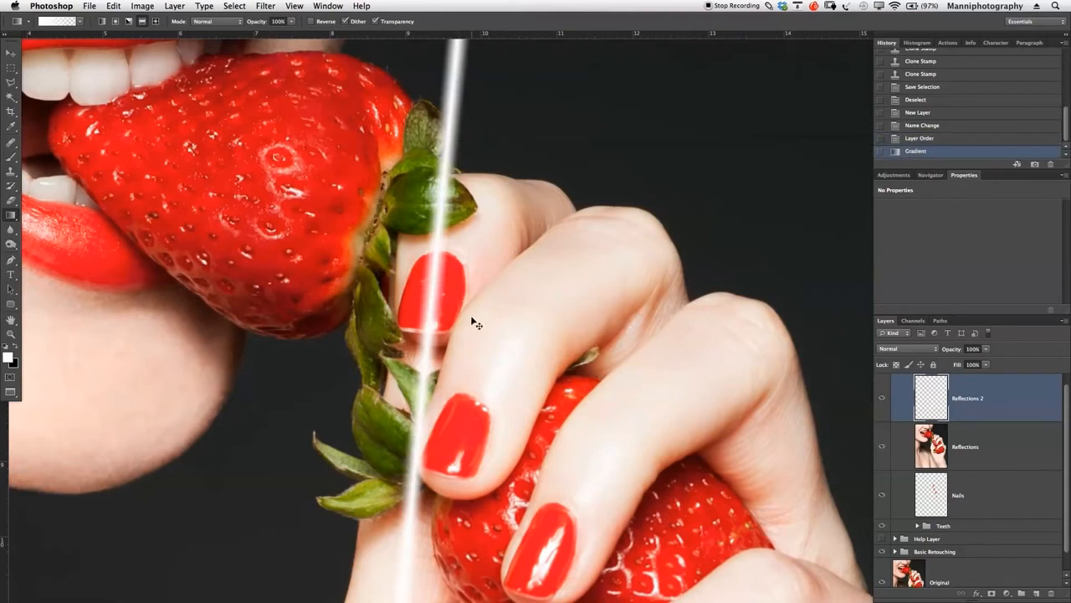
key("ctrl+z")
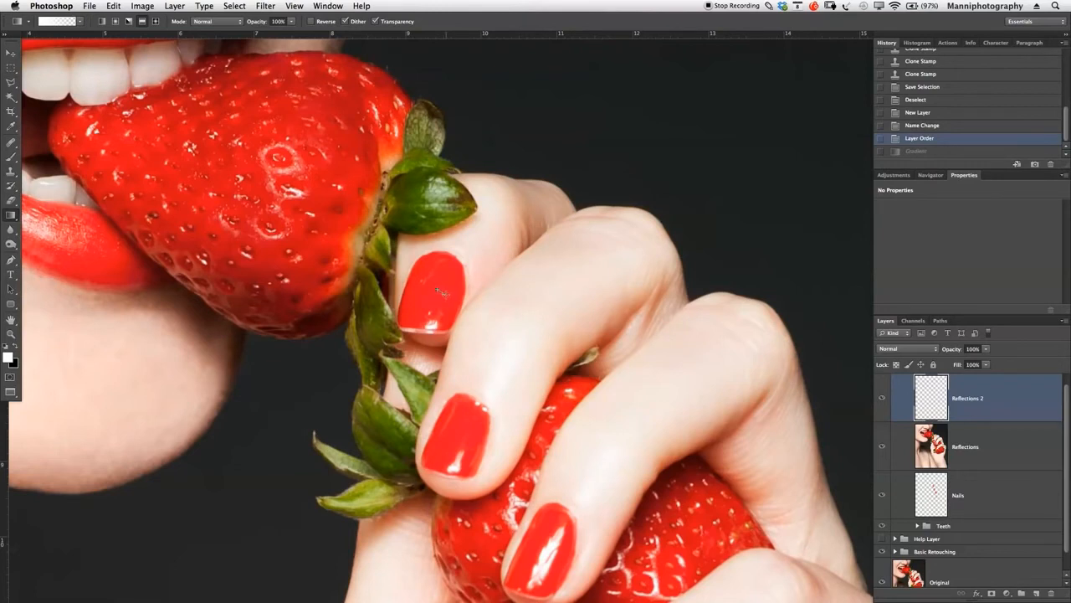
left_click_drag(441, 291, 466, 295)
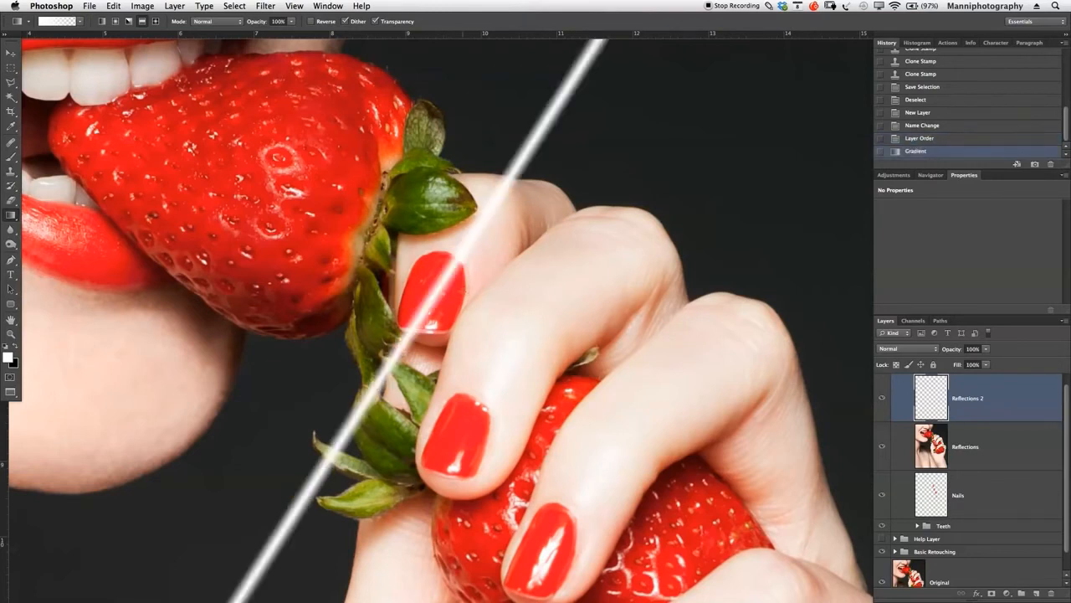
key("super+z")
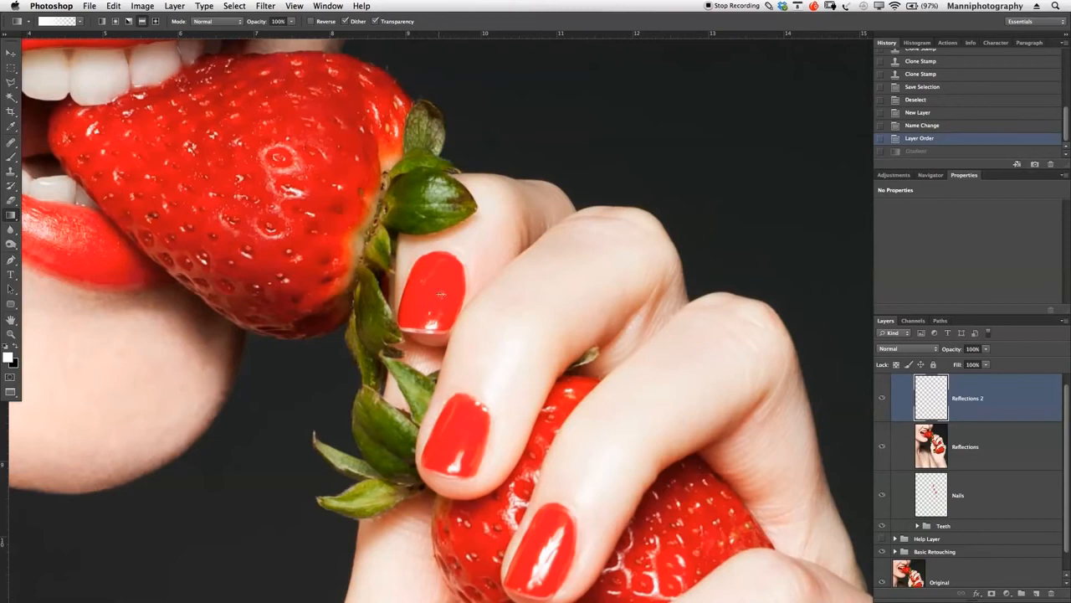
key("super+z")
key("super+z")
- Draw a narrow white reflected gradient along the uppermost nail on Reflections 2 and shift it slightly to centre it on the nail
left_click_drag(441, 292, 454, 292)
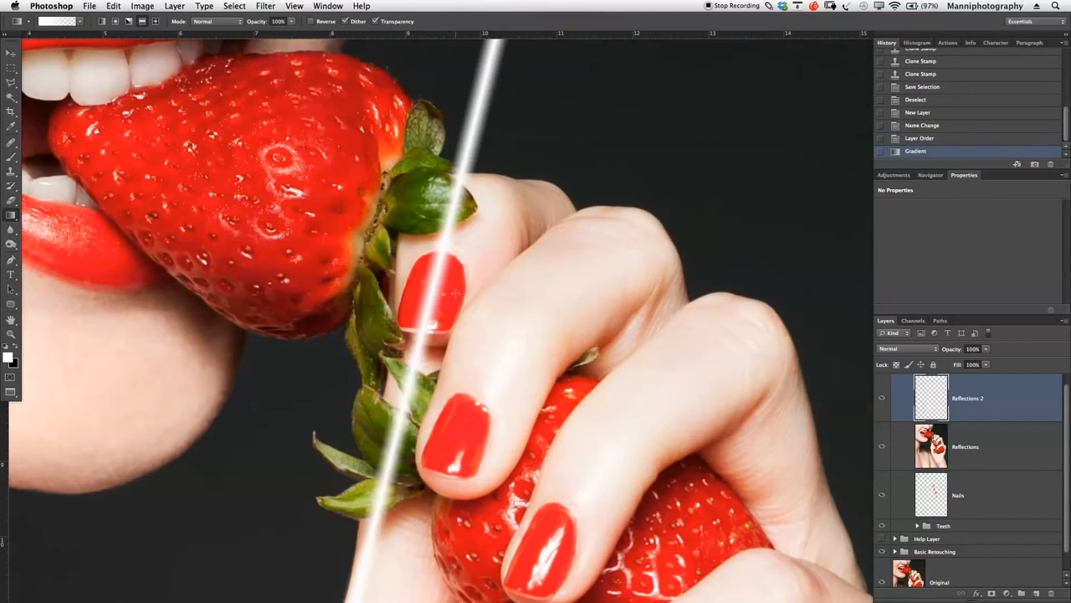
key("v")
left_click_drag(438, 286, 443, 292)
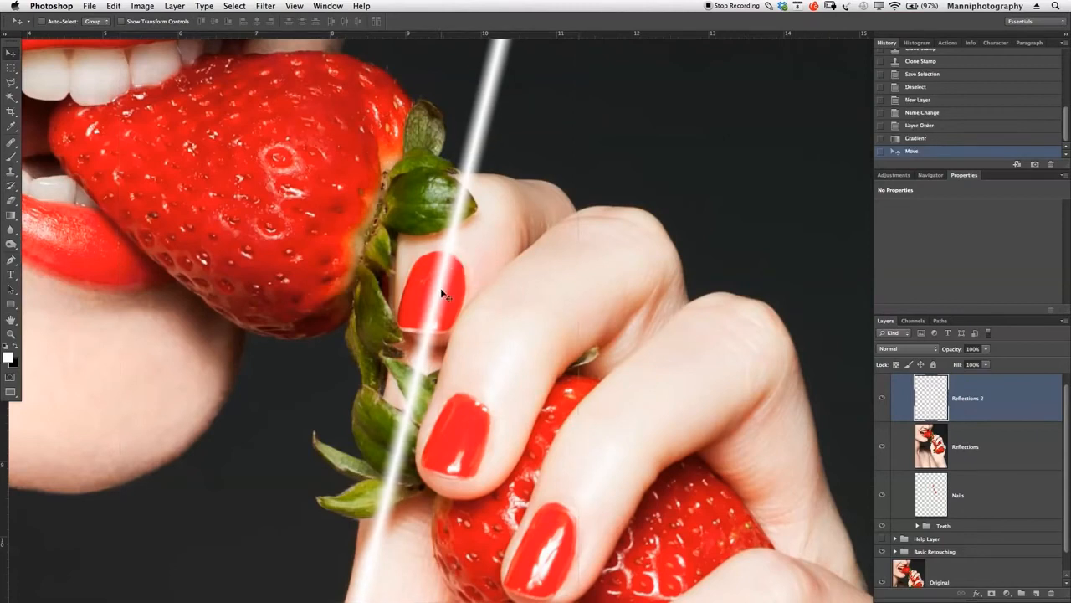
- Duplicate the Reflections 2 layer and move the copy's streak over the second nail from the top
left_click_drag(579, 347, 545, 253)
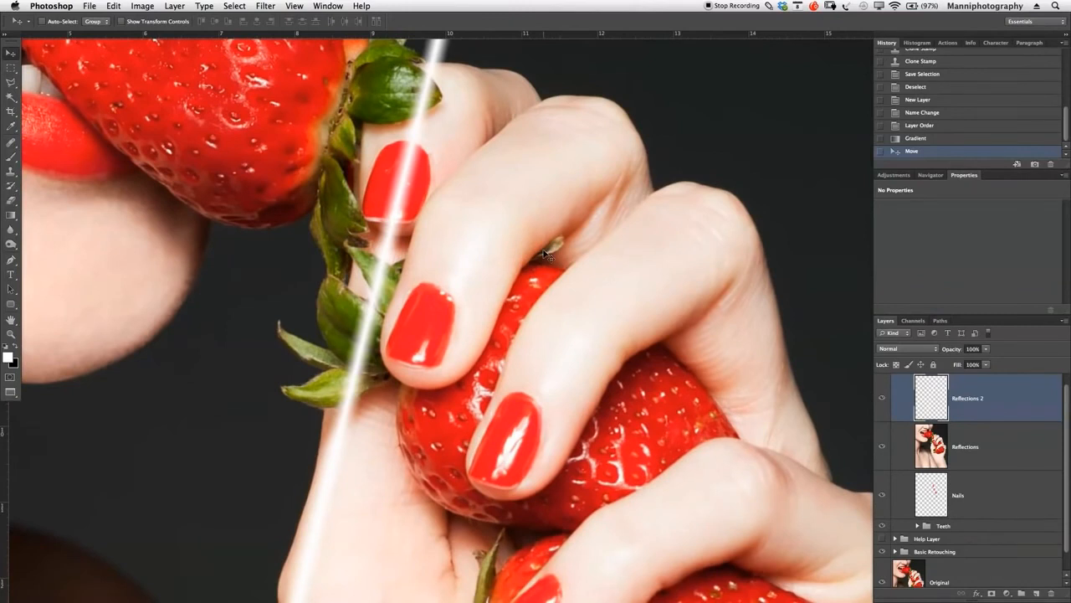
key("ctrl+j")
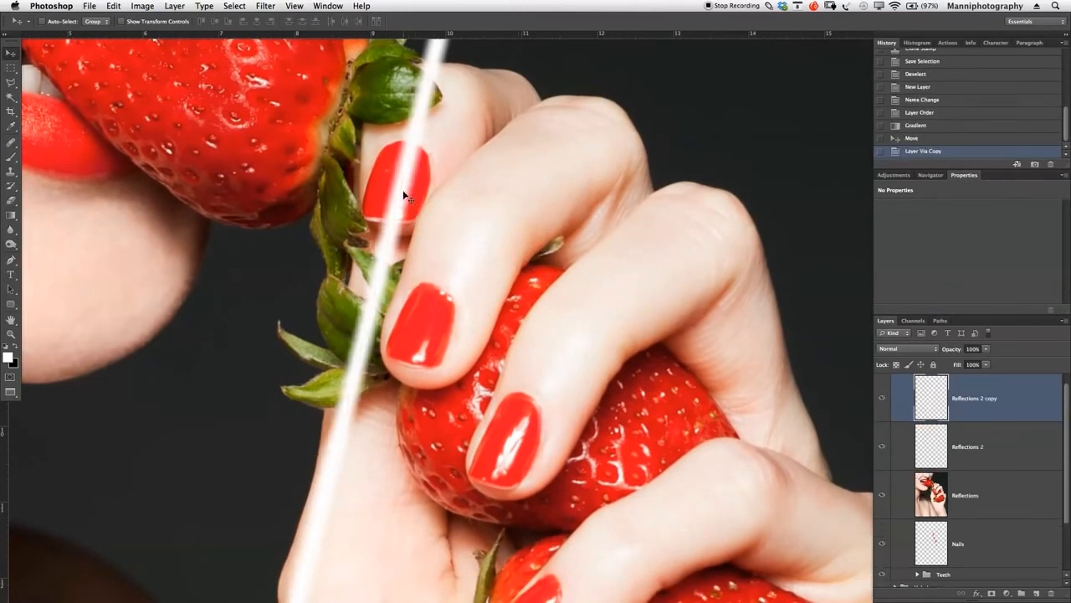
left_click_drag(406, 194, 461, 235)
- Rotate the copied streak slightly with Free Transform to follow the second nail's angle, and reposition it over that nail
key("z")
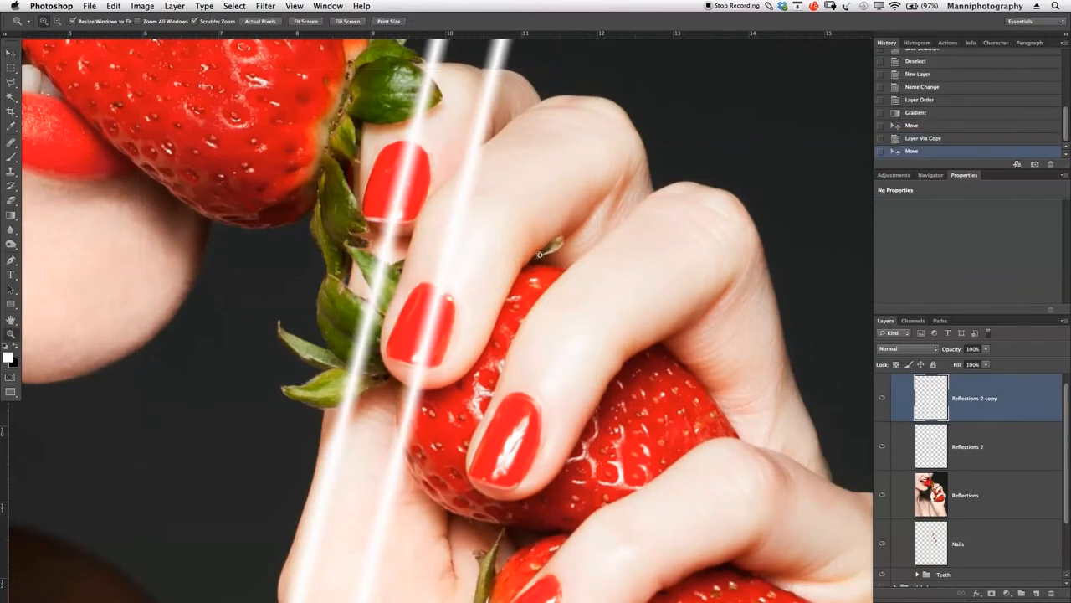
left_click(531, 255, "alt")
left_click_drag(532, 257, 508, 249)
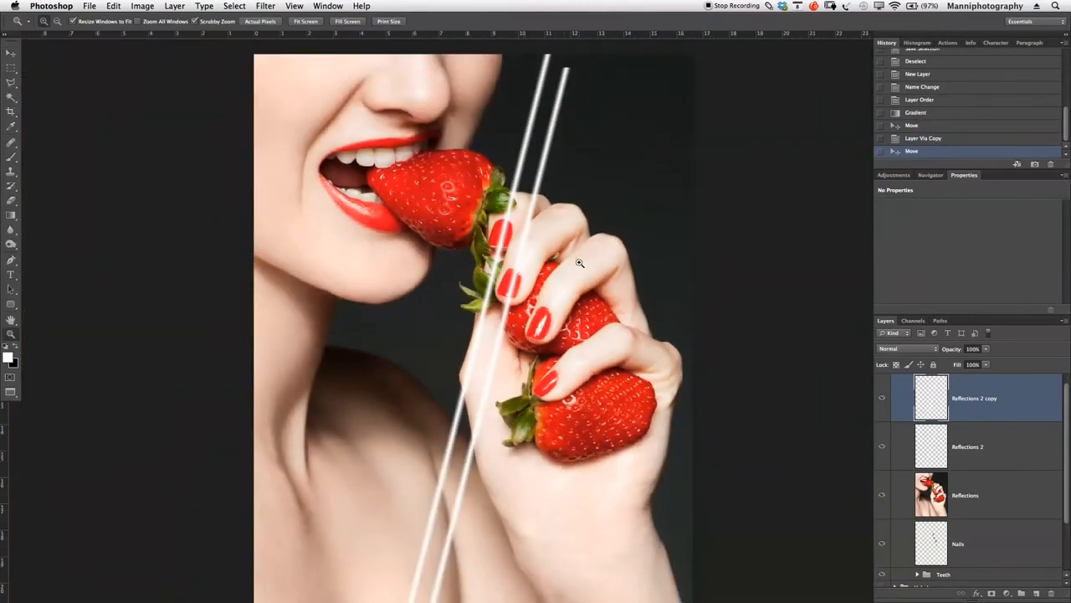
key("ctrl+t")
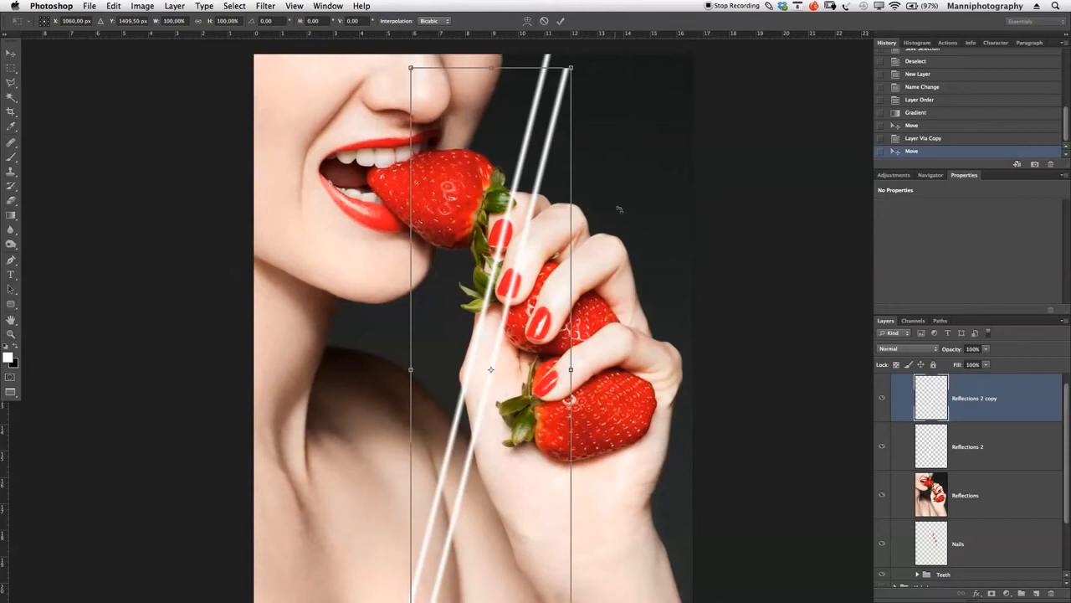
left_click_drag(619, 209, 626, 222)
left_click_drag(541, 331, 533, 325)
left_click_drag(613, 263, 615, 266)
left_click_drag(531, 330, 541, 321)
key("Return")
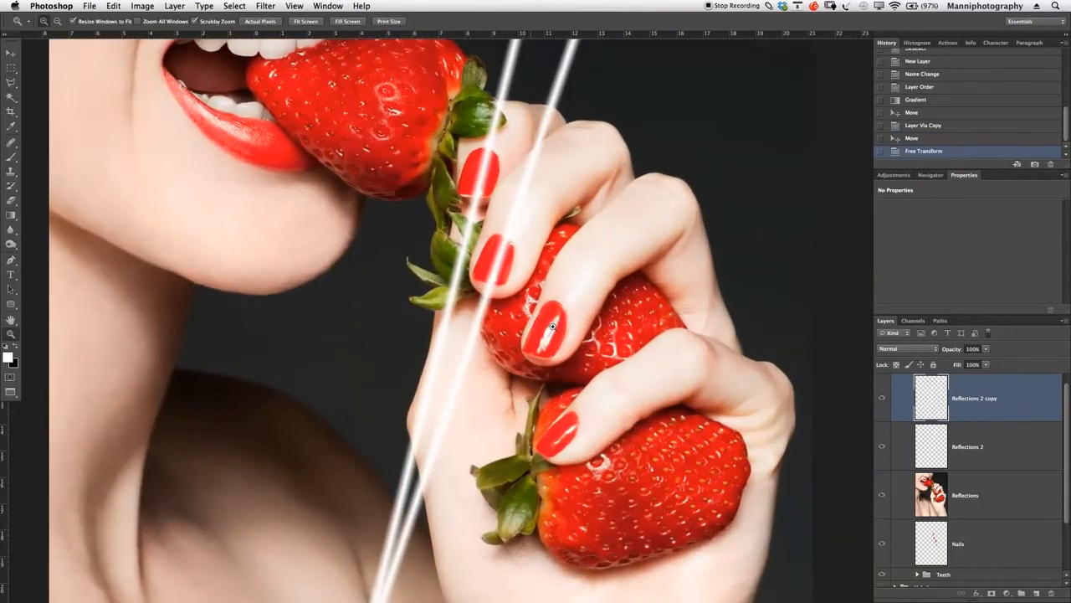
- Nudge the second nail's streak into place, duplicate its layer, and move the copy's streak over the third nail from the top
key("v")
left_click_drag(502, 275, 503, 275)
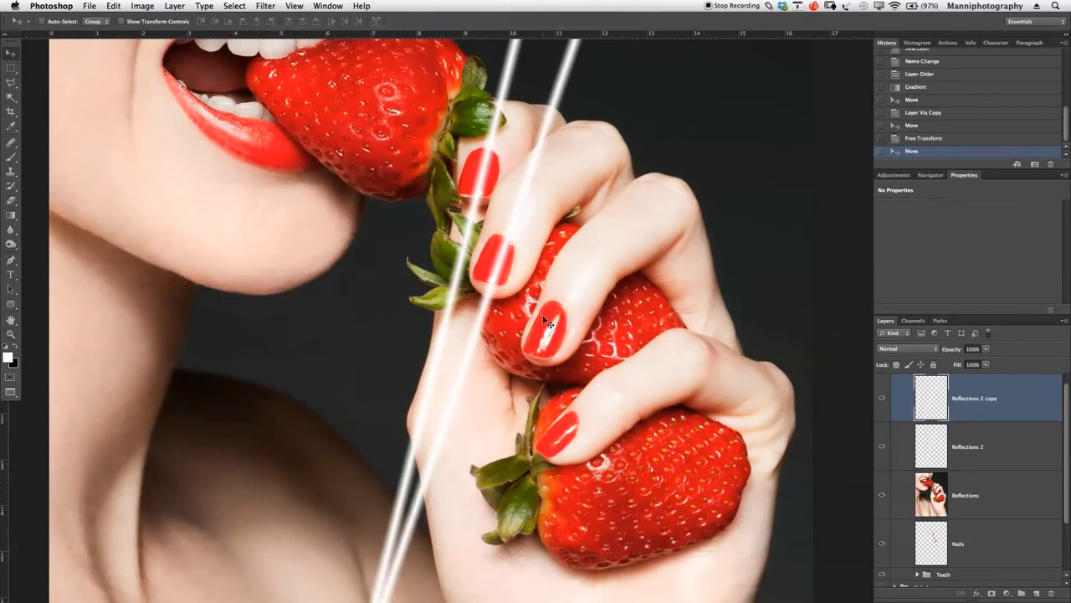
key("super+j")
mouse_move(500, 303)
left_mouse_down()
mouse_move(543, 316)
mouse_move(551, 332)
left_mouse_up()
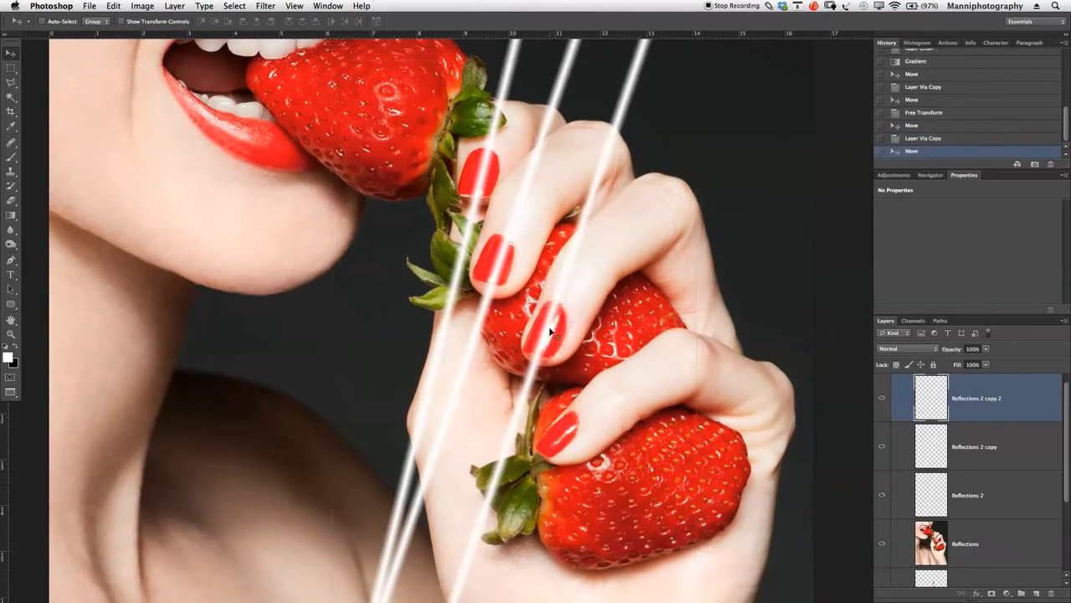
- Rotate the new streak about 1° with Free Transform to follow the third nail's angle, and reposition it over that nail
key("super+t")
left_click_drag(741, 251, 749, 242)
left_click_drag(596, 417, 594, 413)
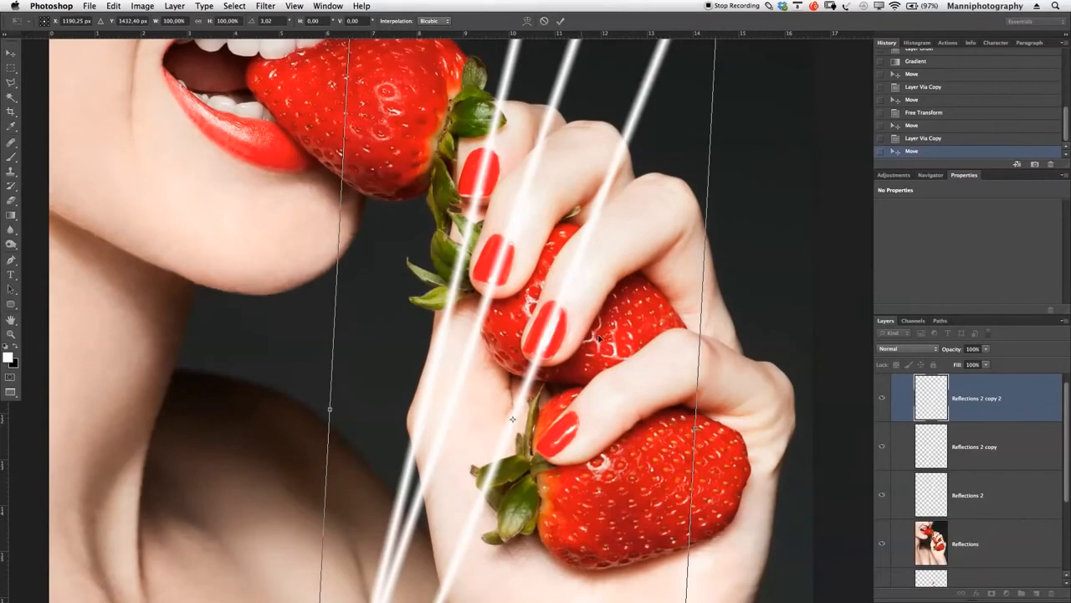
left_click_drag(599, 338, 586, 336)
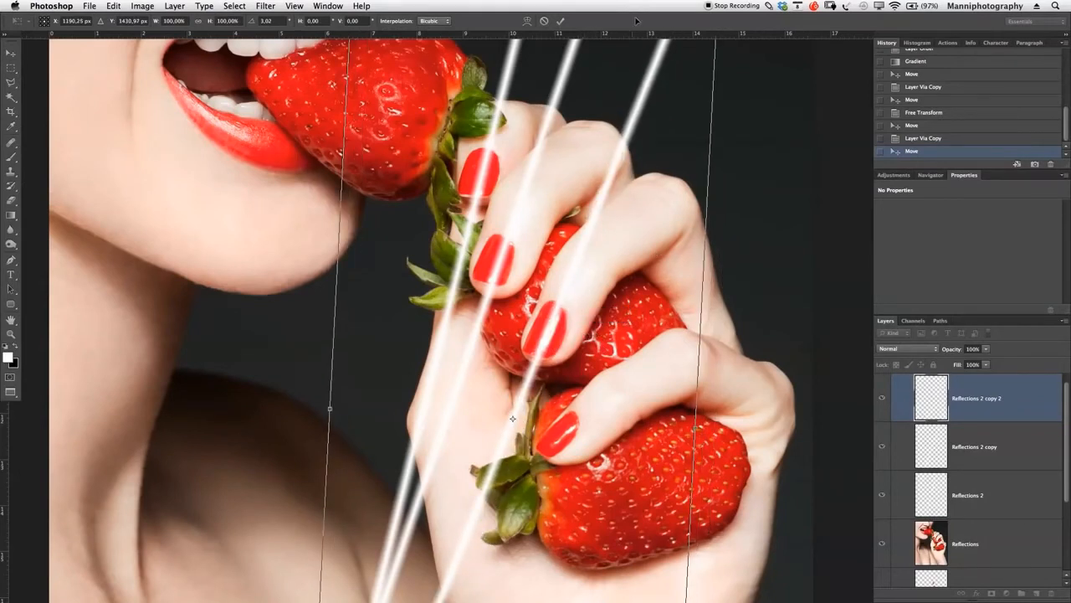
key("Return")
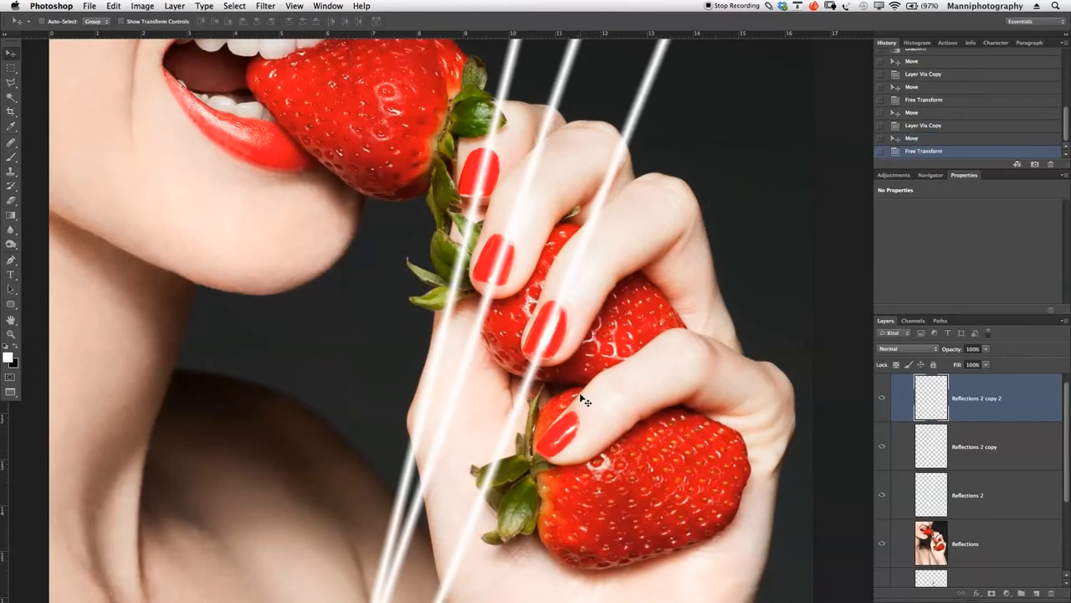
left_click_drag(576, 370, 570, 365)
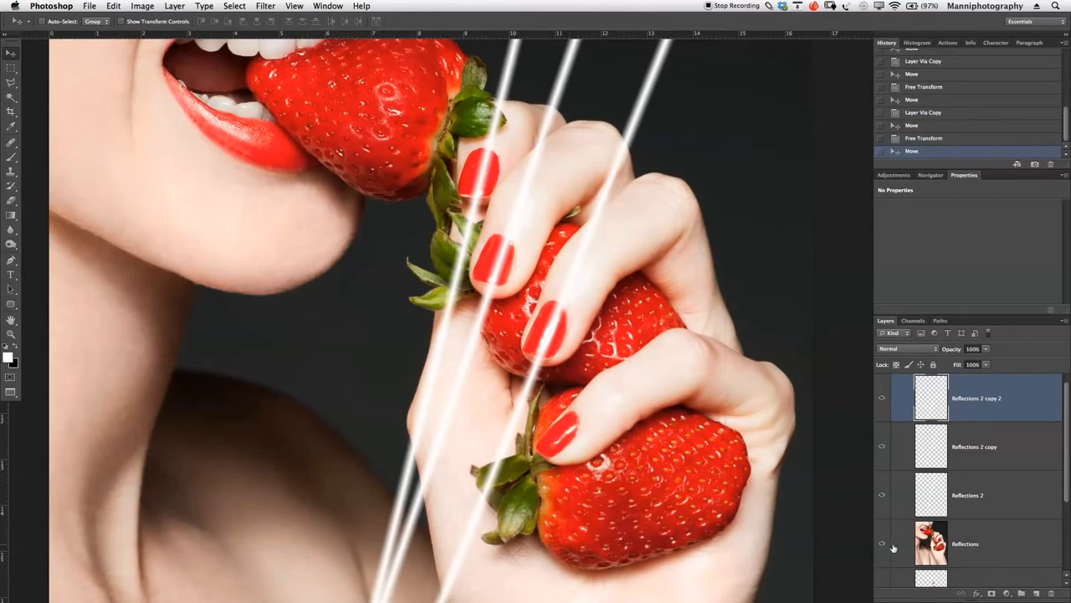
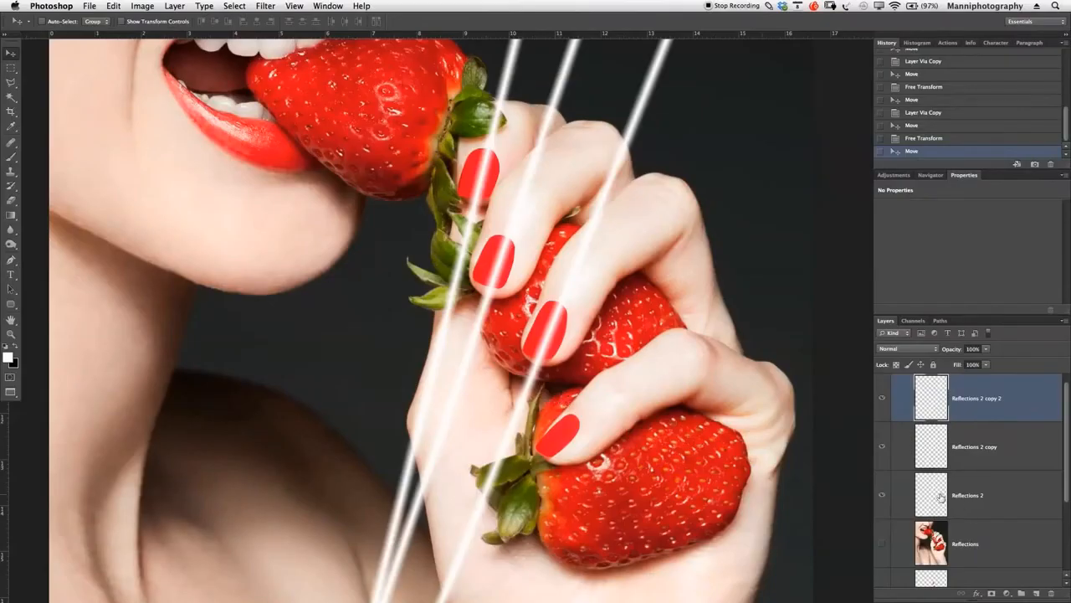
- Delete the Reflections 2 copy 2 layer and add a new empty layer above Reflections 2 copy
key("BackSpace")
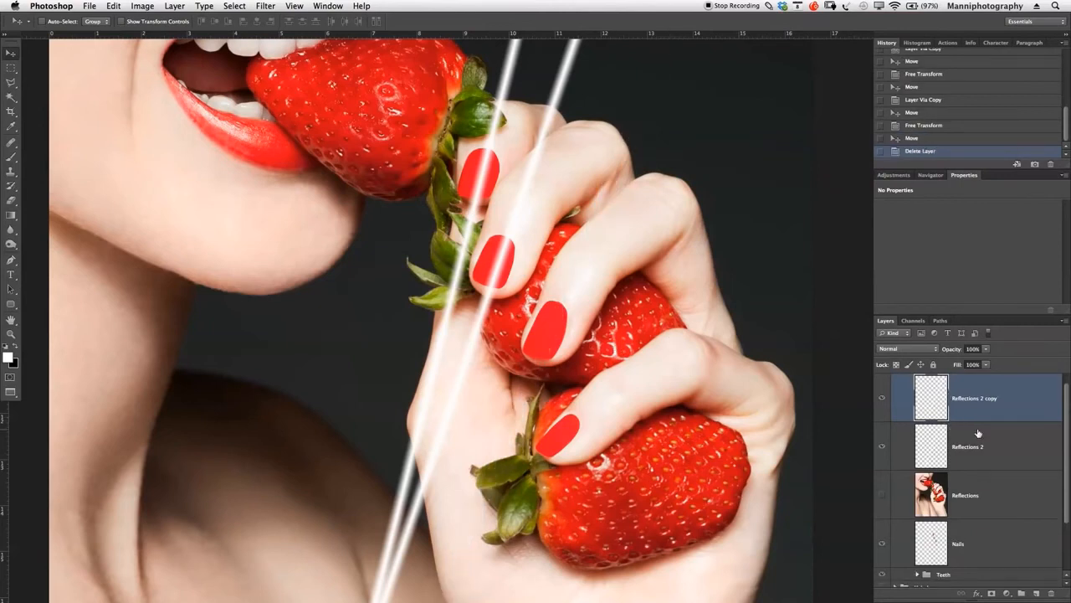
left_click(1036, 593)
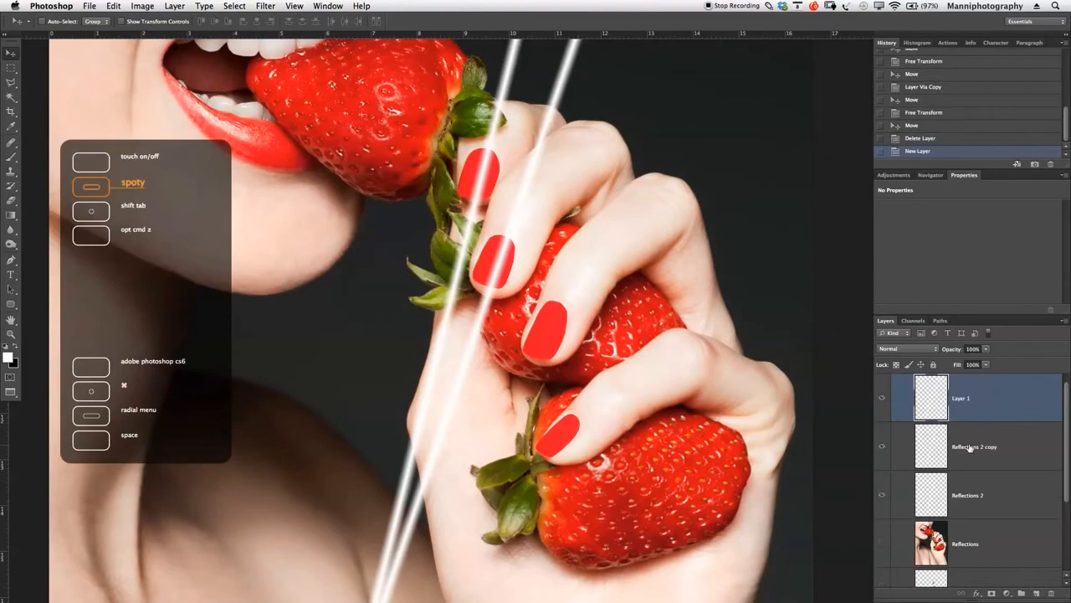
key("F1")
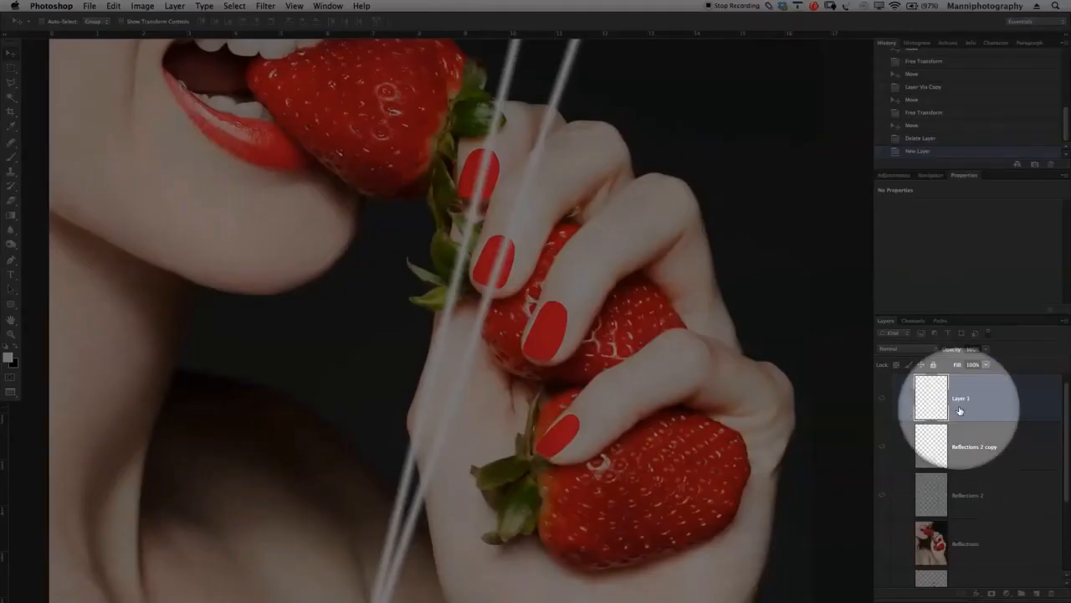
key("F1")
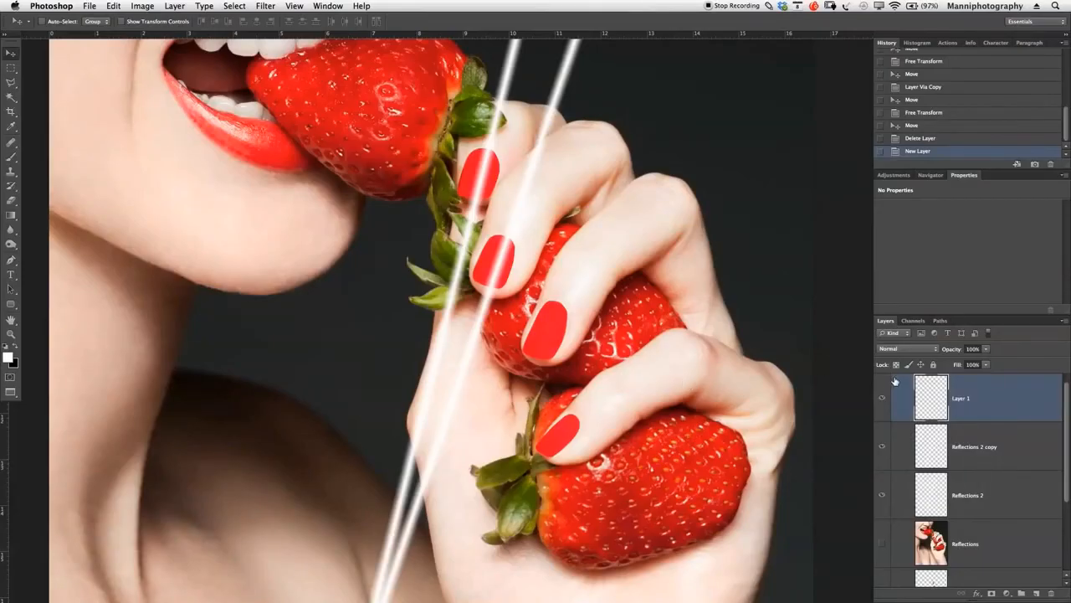
key("F1")
key("F1")
- Show the Reflections layer as a guide and draw a white reflected-gradient streak along the third nail from the top on the new layer
key("z")
left_click_drag(586, 339, 593, 338)
key("g")
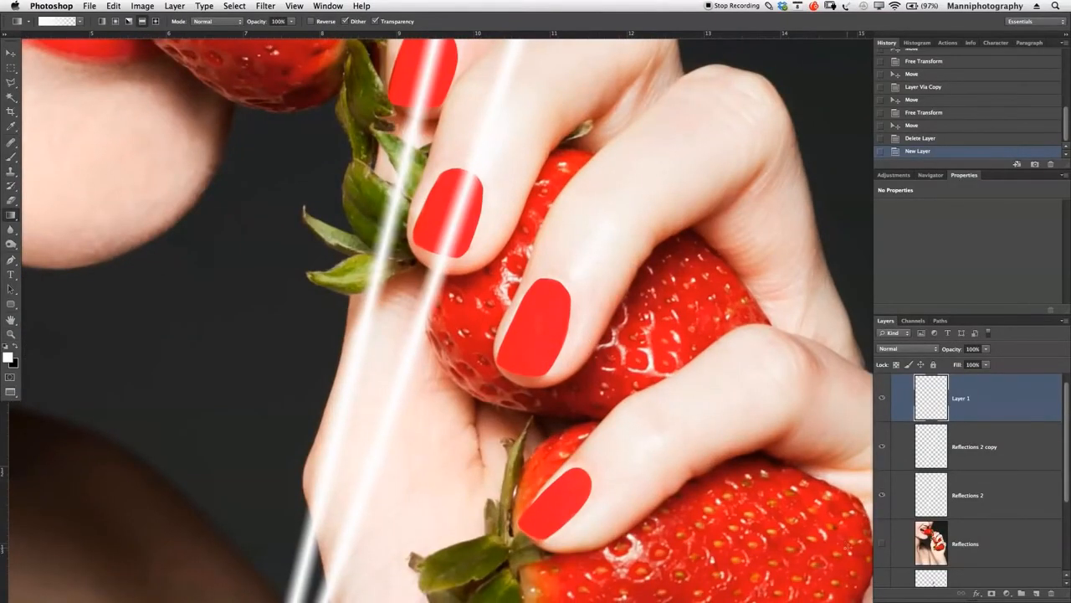
key("F1")
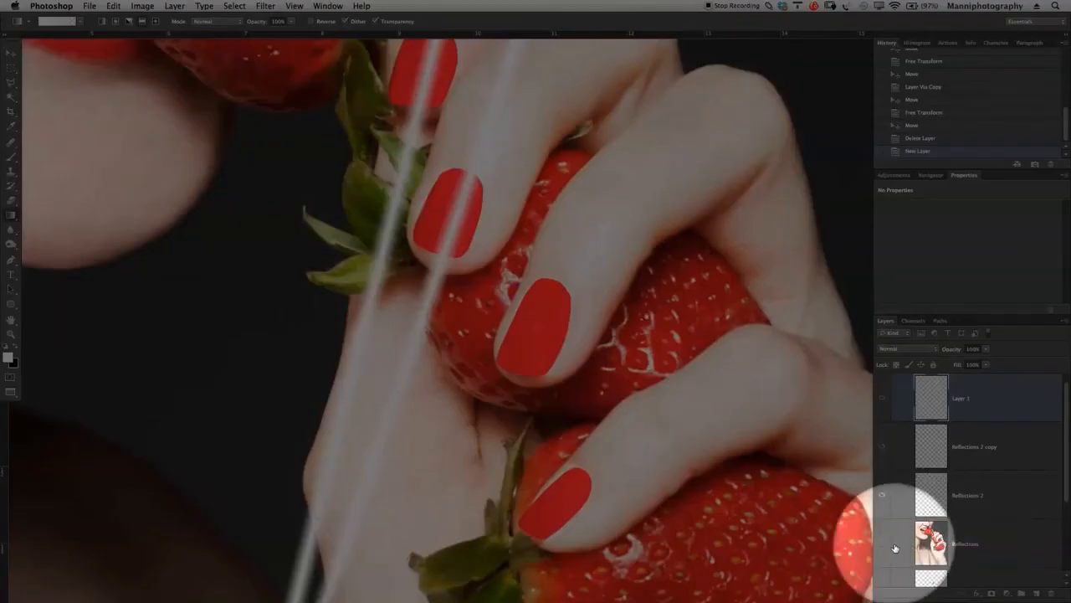
left_click(881, 543)
key("F1")
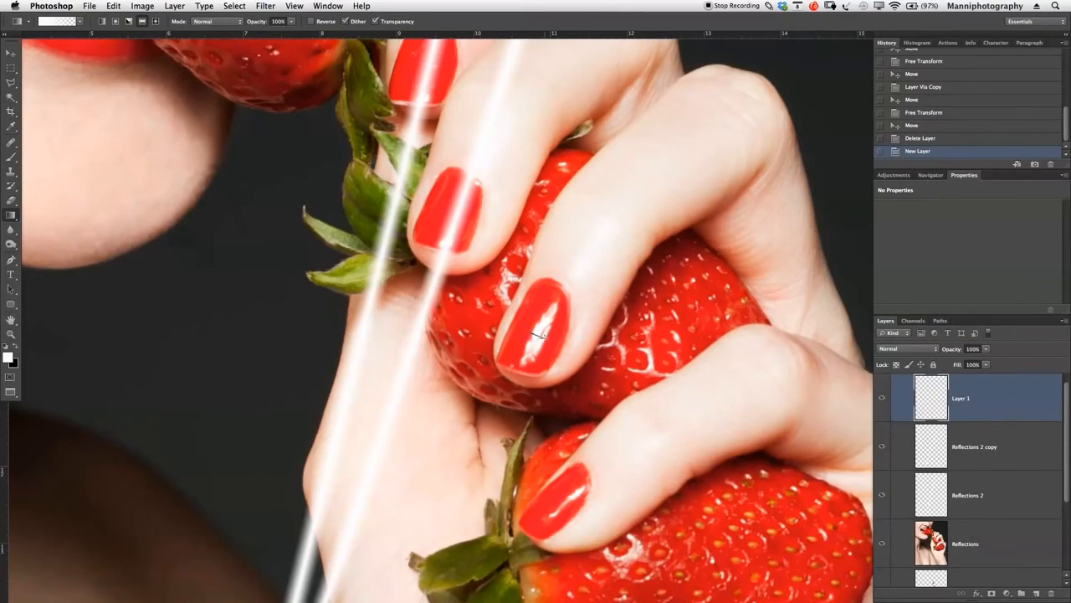
left_click_drag(541, 337, 547, 341)
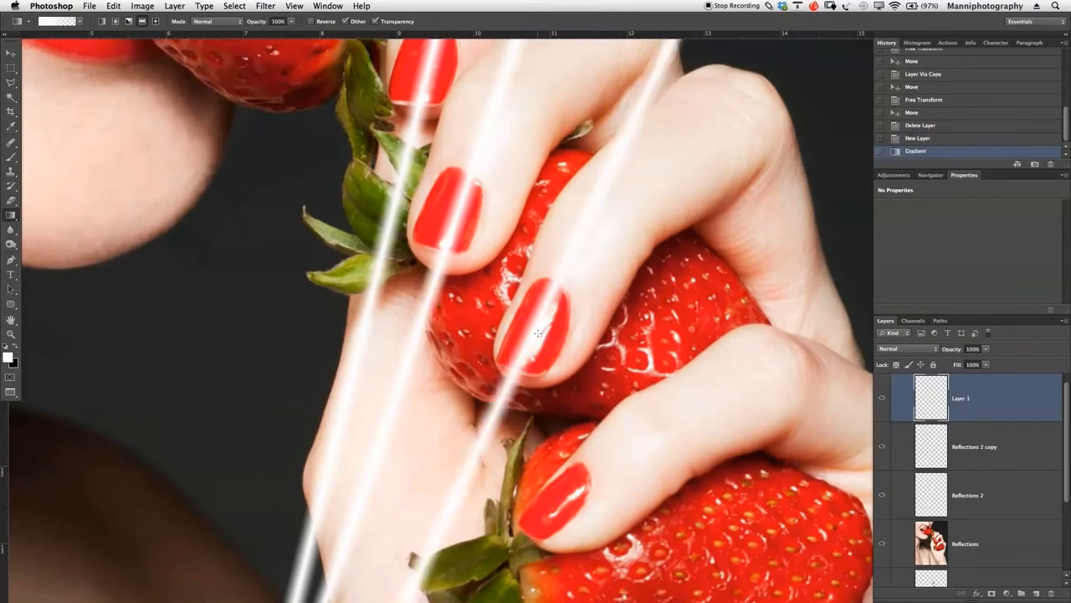
- Hide the Reflections layer and move the new streak into place over the third nail
key("v")
mouse_move(531, 340)
left_mouse_down()
mouse_move(548, 344)
mouse_move(540, 340)
left_mouse_up()
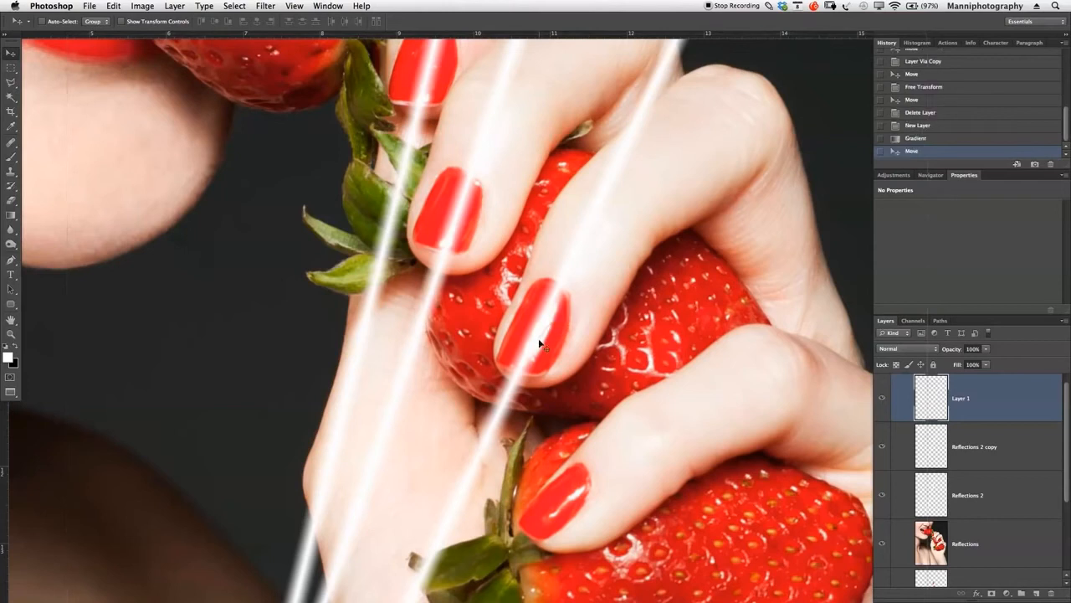
left_click(881, 543)
left_click_drag(510, 410, 511, 408)
- Compare the third nail's streak with the original highlights by toggling the Reflections layer's visibility
left_click(880, 544)
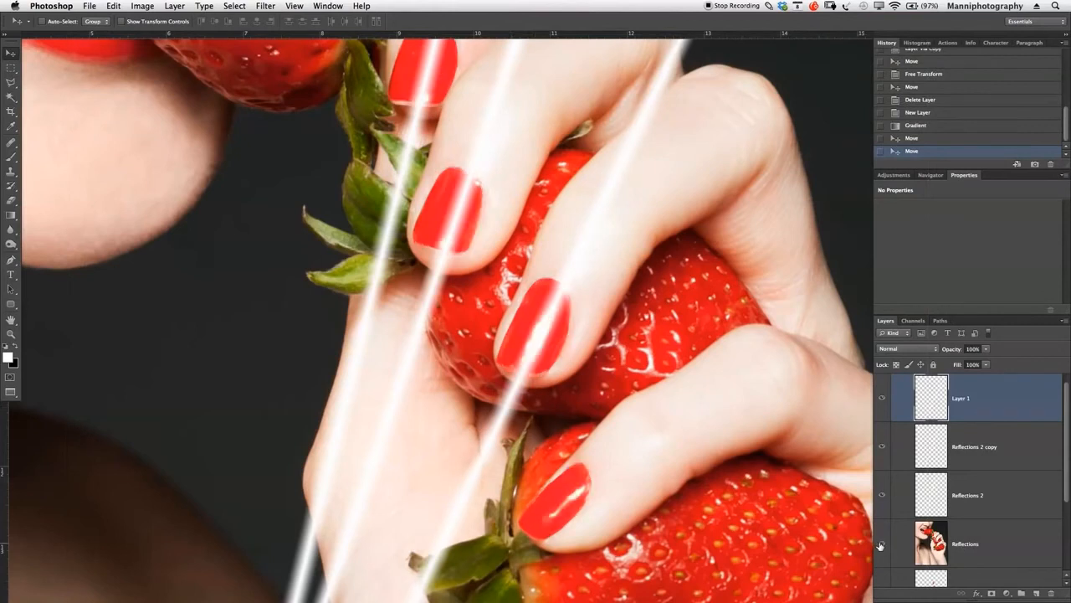
left_click(882, 544)
left_click(881, 544)
left_click(882, 545)
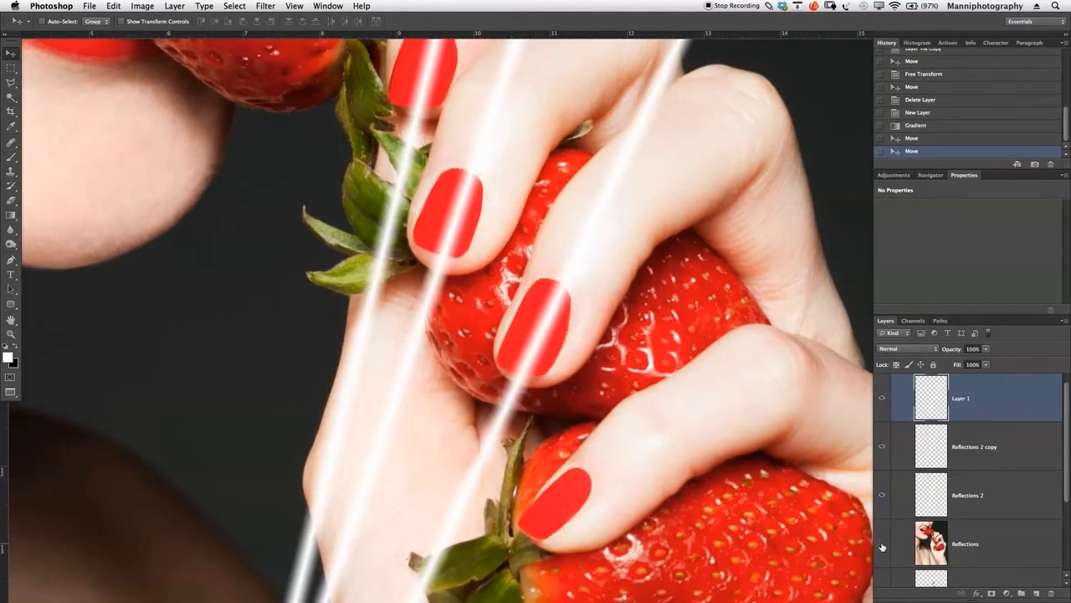
left_click(881, 545)
left_click(882, 545)
- Duplicate Layer 1 and move the copy's streak over the lowest nail
key("z")
left_click_drag(666, 372, 627, 373)
left_click_drag(738, 382, 633, 288)
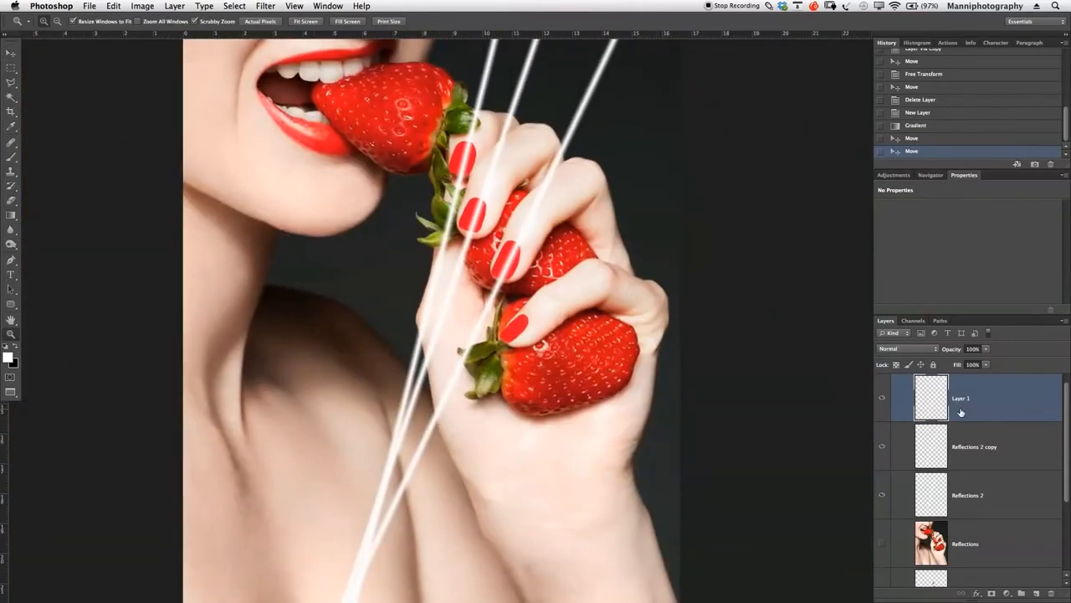
key("super+j")
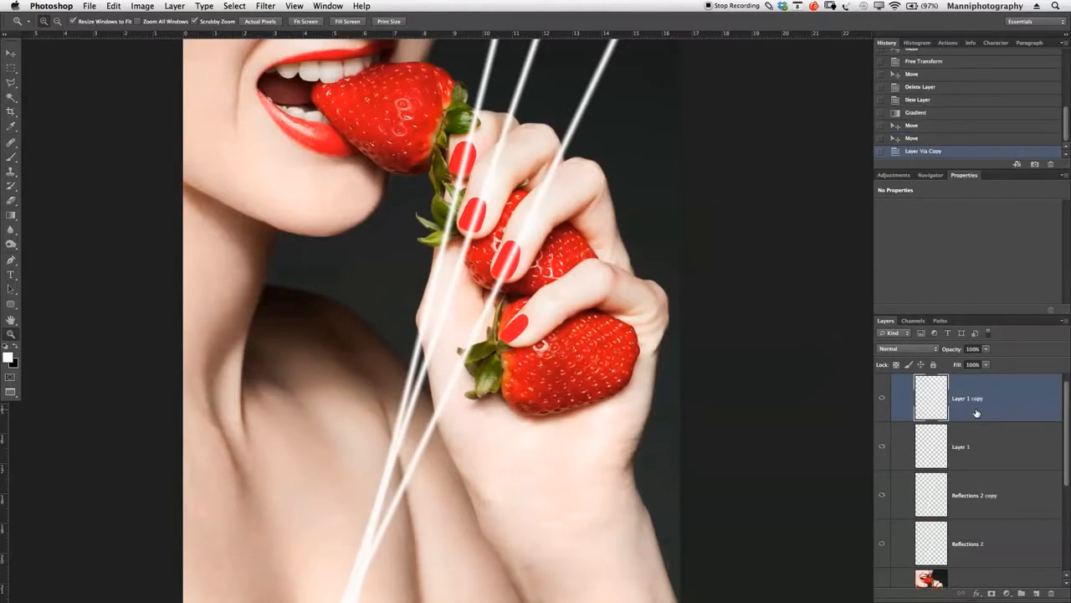
key("v")
left_click_drag(532, 271, 581, 300)
- Rotate the copied streak about 20° with Free Transform to follow the lowest nail's angle, and shift it slightly up over that nail
key("super+t")
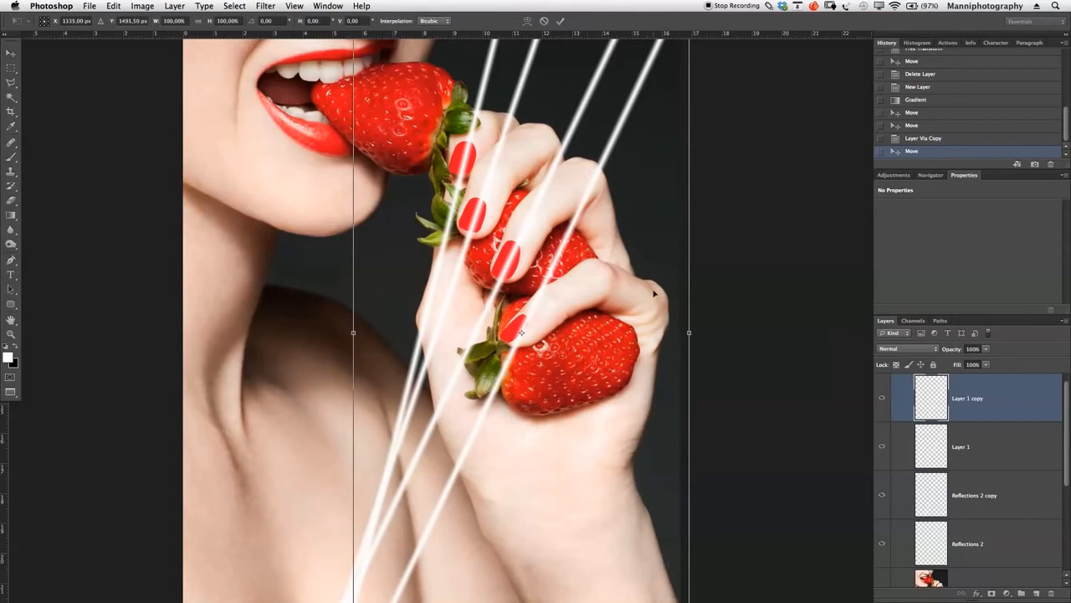
left_click_drag(737, 269, 743, 349)
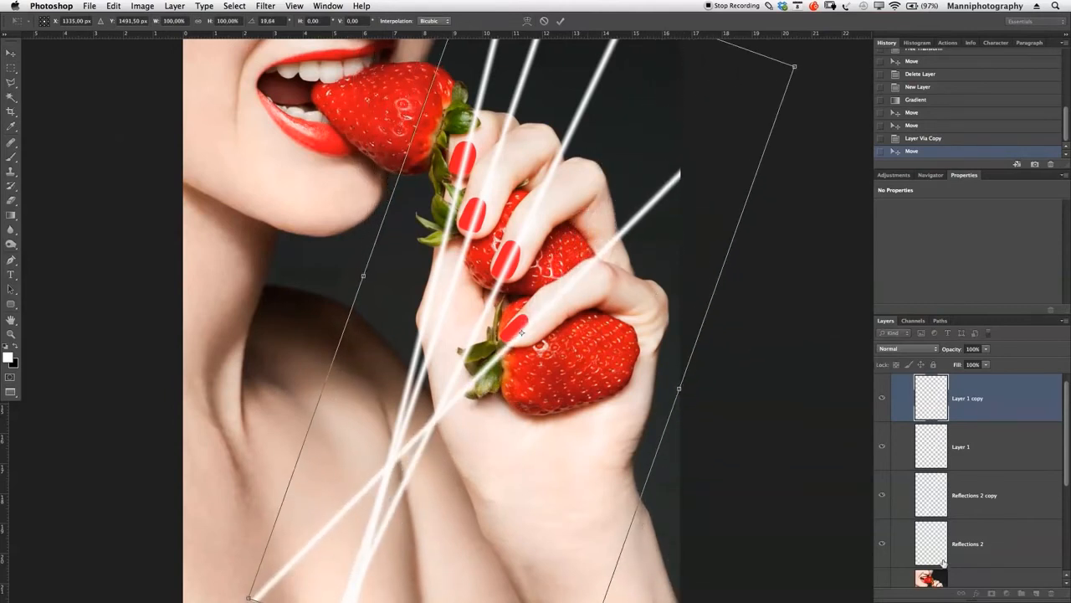
left_click_drag(1067, 431, 1067, 447)
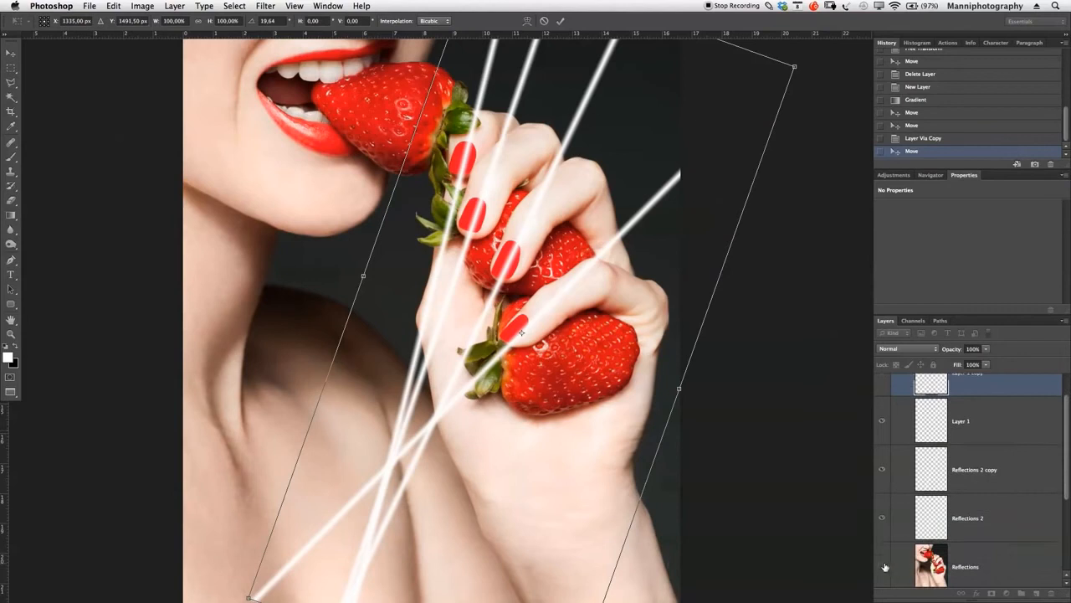
left_click_drag(620, 326, 621, 316)
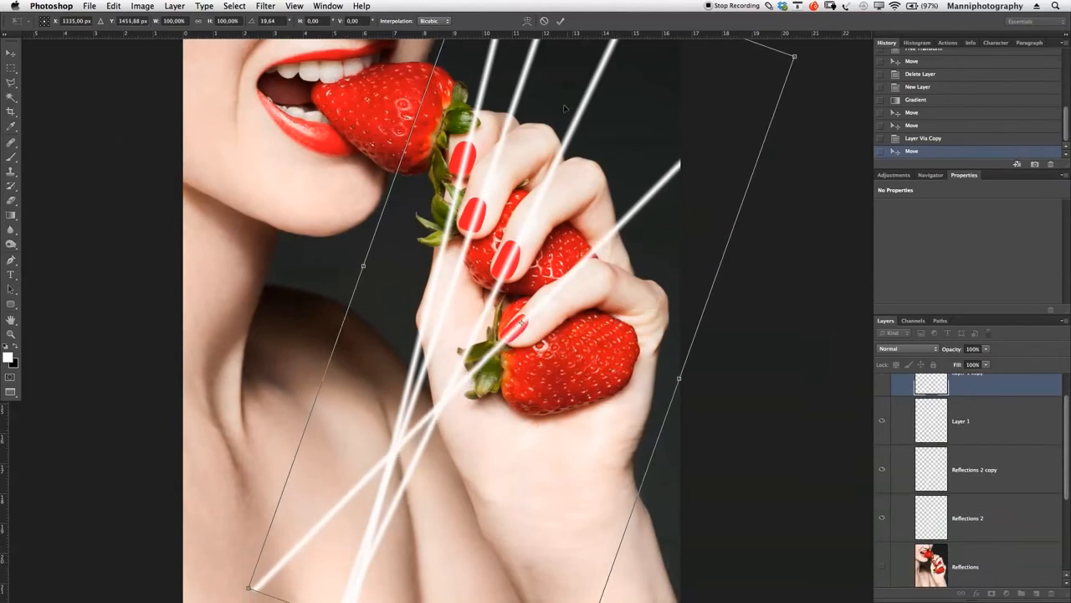
key("Return")
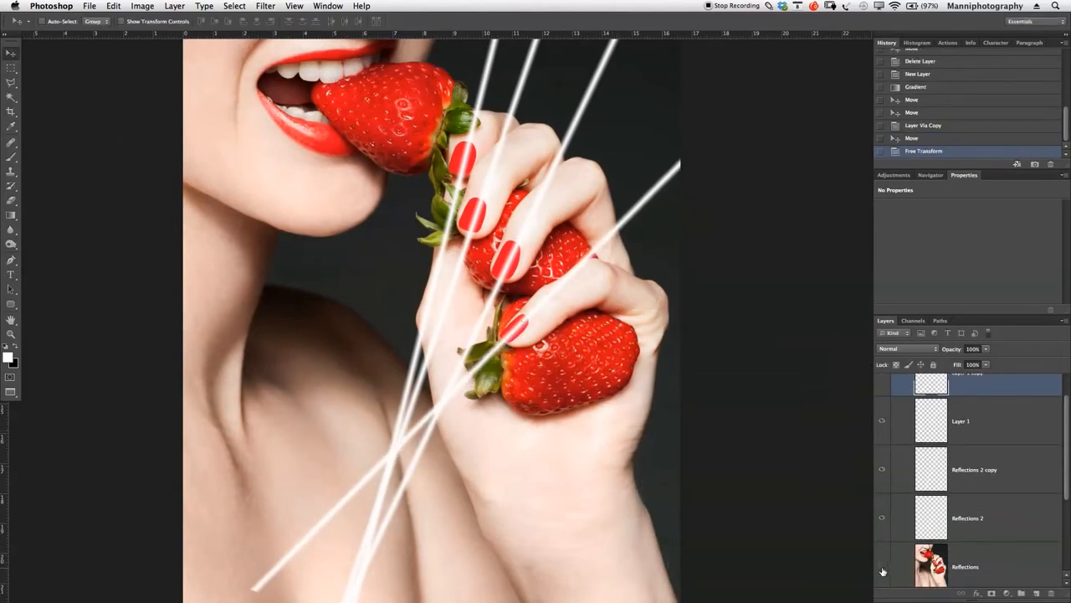
- Fine-tune the lowest nail's streak with Free Transform, rotating it about 1° more and repositioning it along the nail
key("z")
left_click(620, 400)
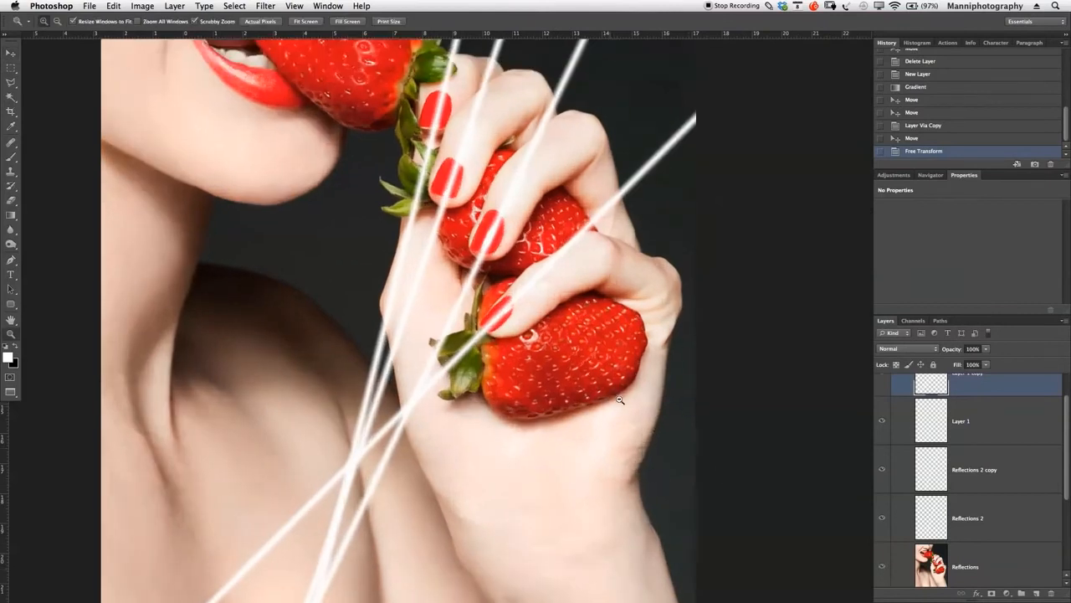
left_click(620, 401)
key("v")
left_click_drag(523, 313, 525, 311)
key("ctrl+t")
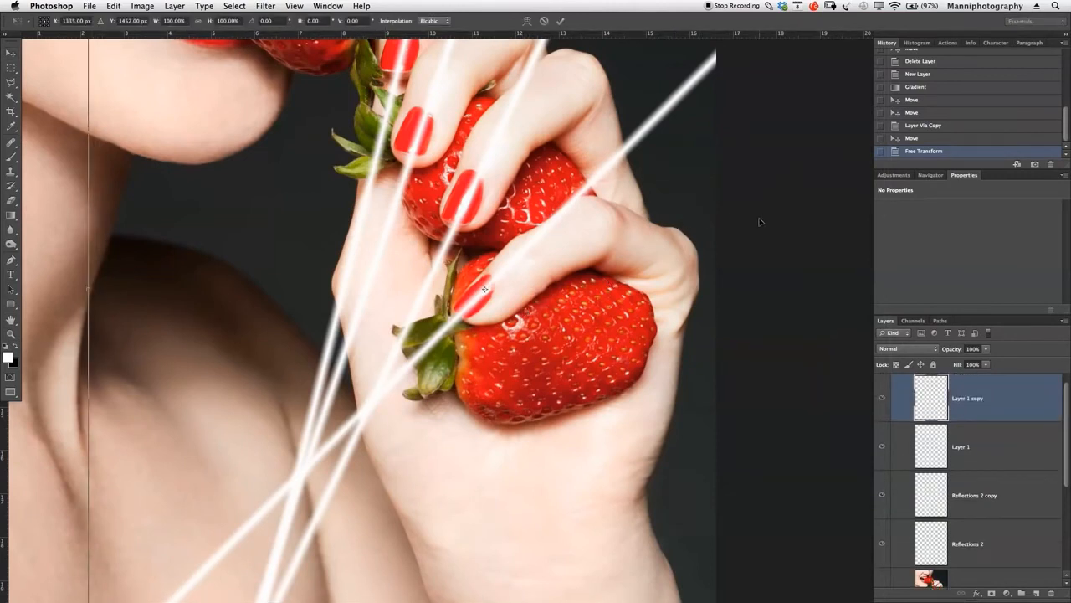
left_click_drag(809, 282, 846, 320)
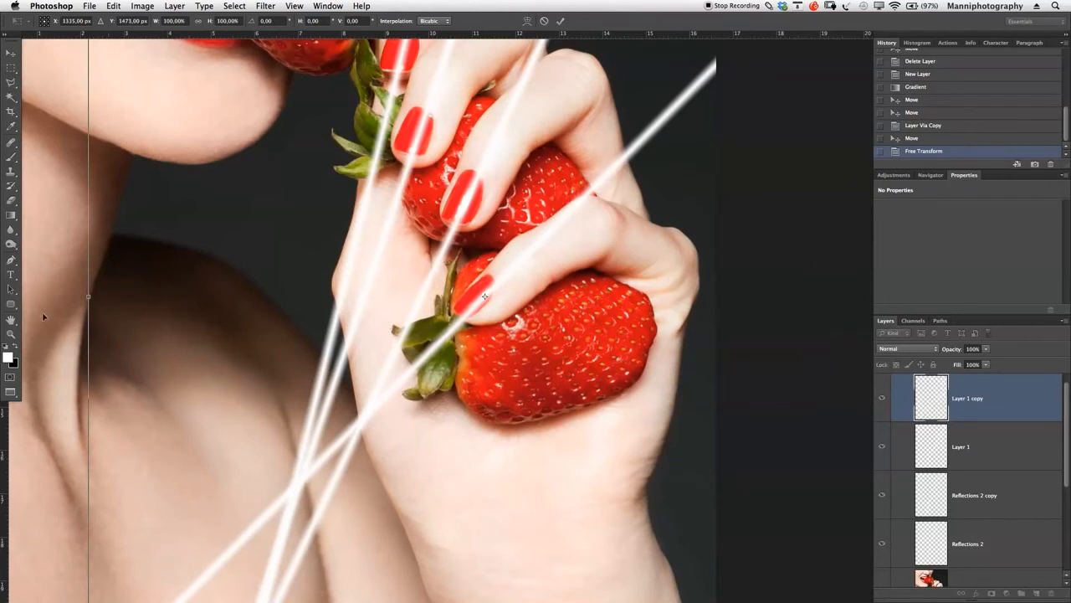
left_click_drag(67, 340, 66, 336)
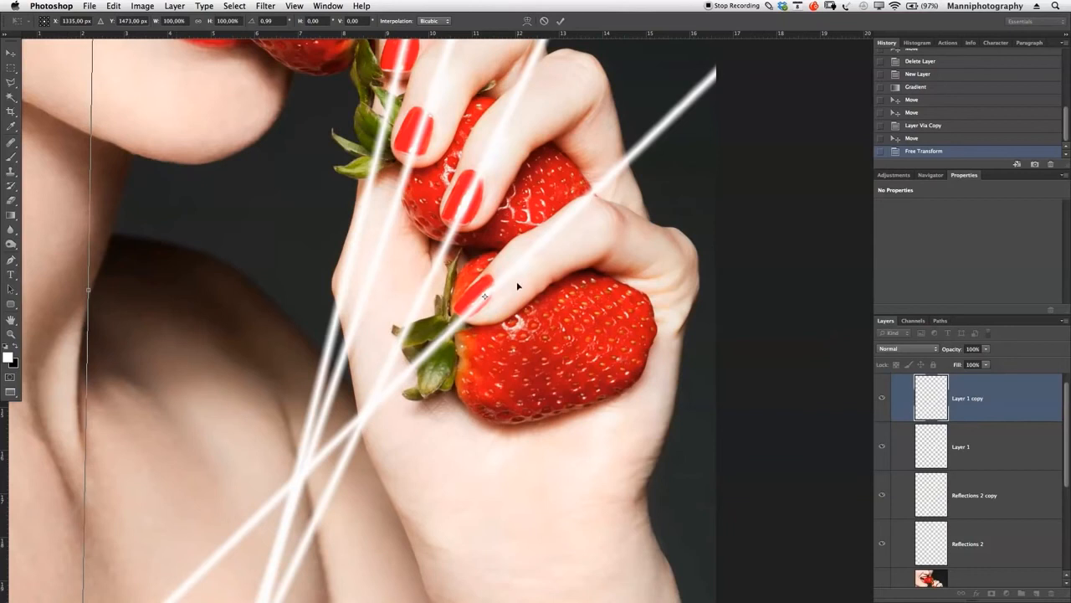
left_click_drag(515, 283, 514, 277)
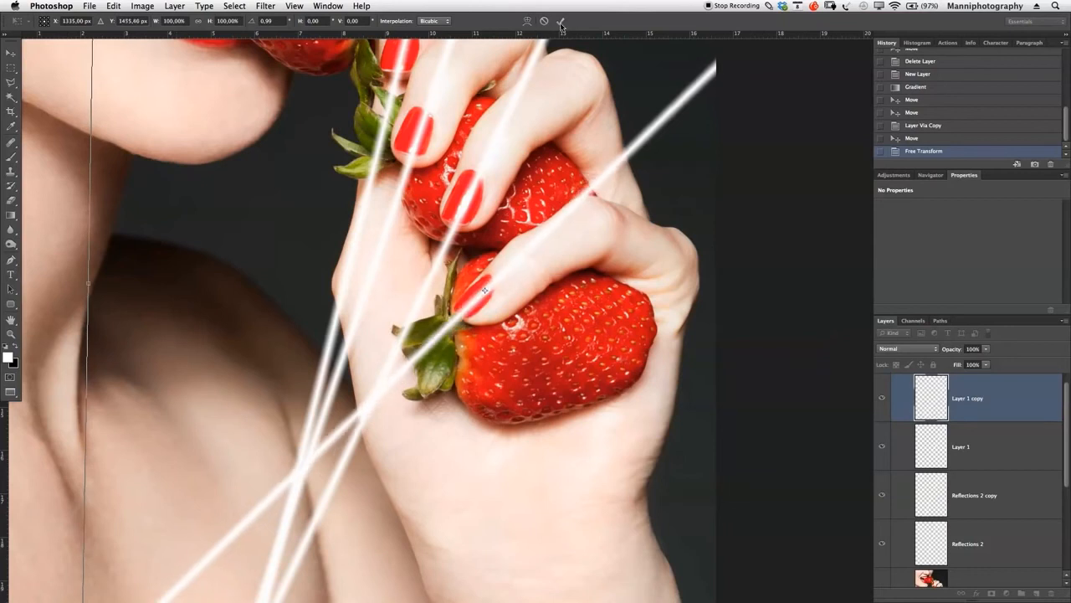
left_click(560, 21)
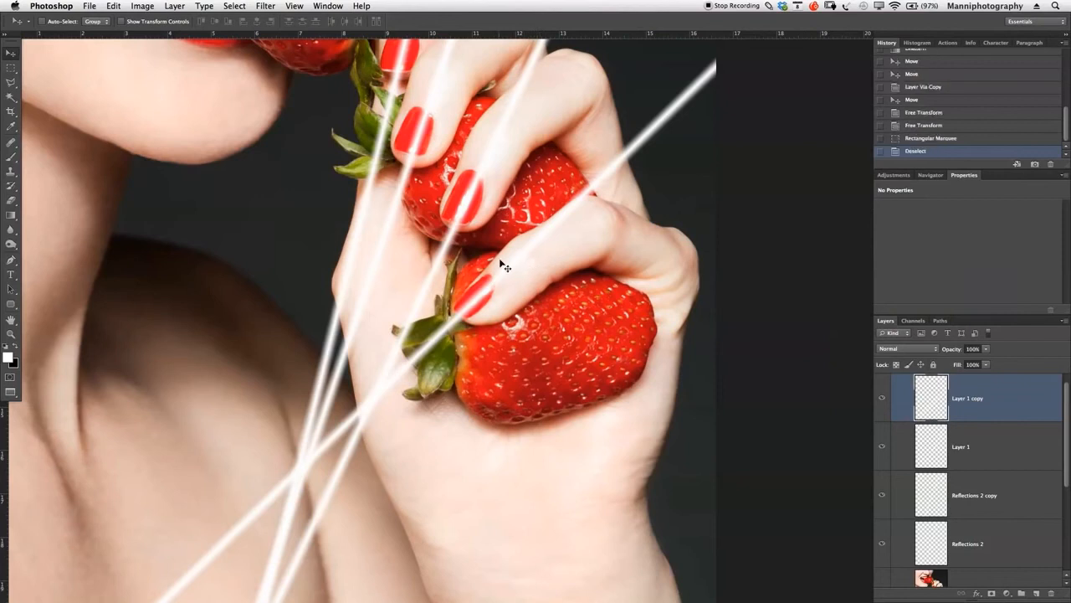
mouse_move(500, 258)
left_mouse_down()
mouse_move(514, 274)
mouse_move(514, 264)
left_mouse_up()
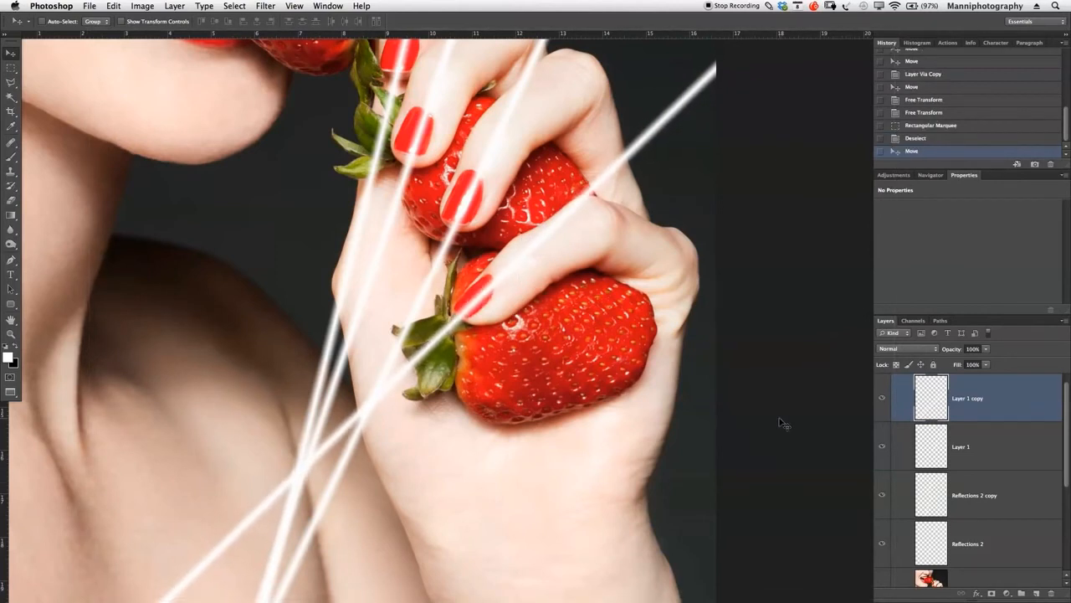
- Merge the four streak layers, from Layer 1 copy down to Reflections 2, into a single layer
scroll(1060, 466, "down", 3)
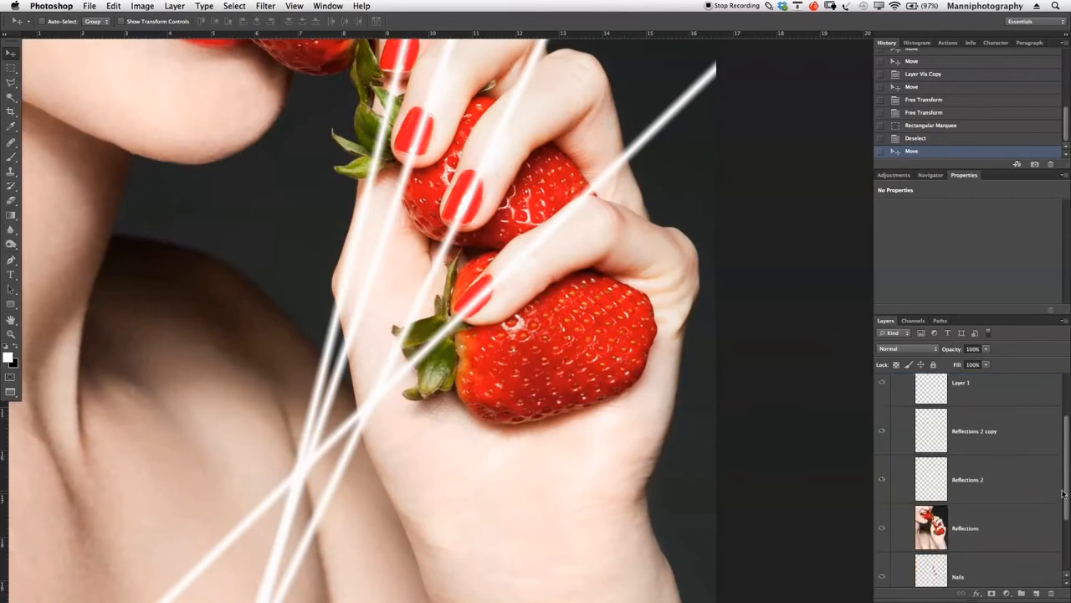
left_click(1026, 511)
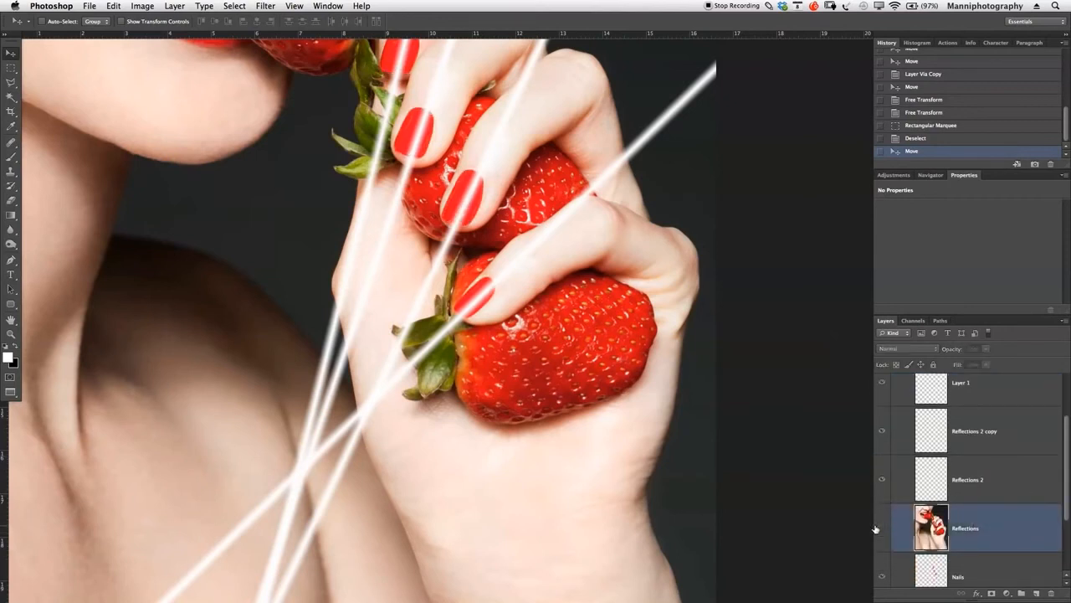
key("z")
left_click_drag(734, 402, 683, 400)
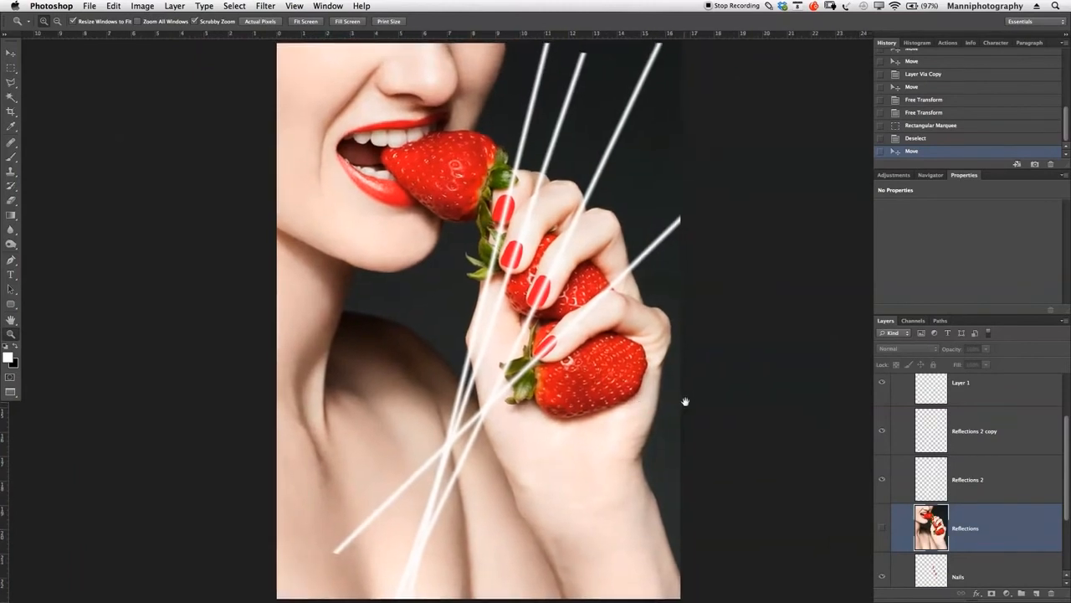
left_click(1027, 490)
scroll(1037, 452, "up", 4)
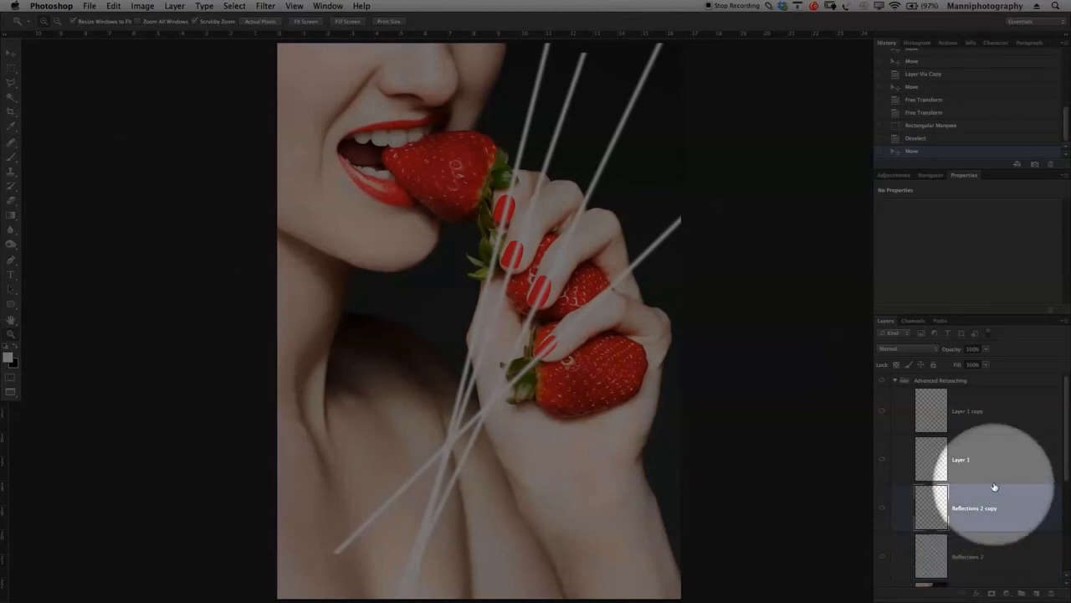
left_click(1002, 412)
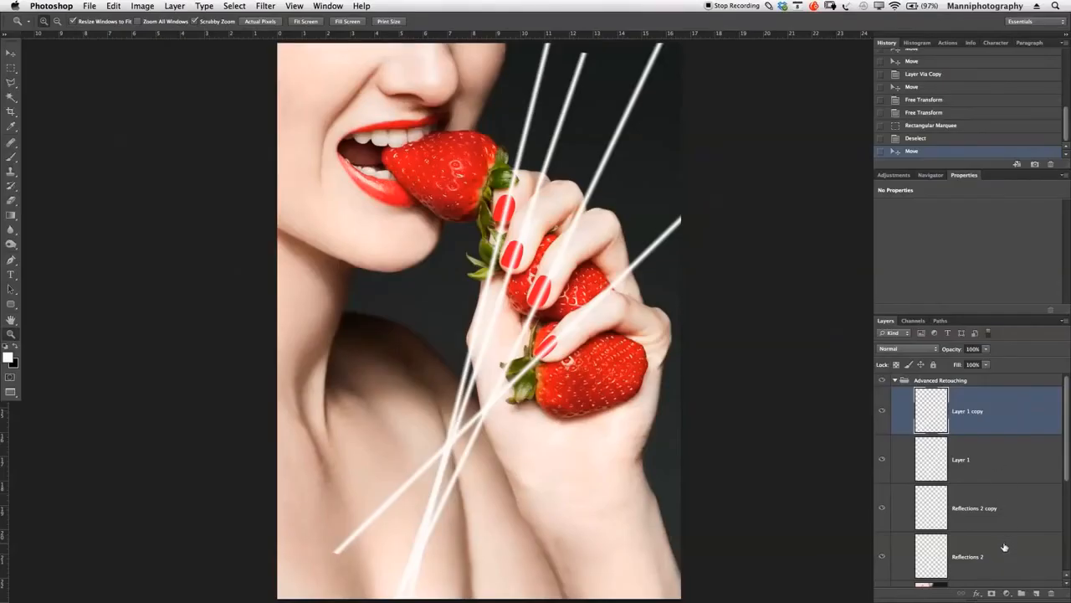
left_click(1006, 547, "shift")
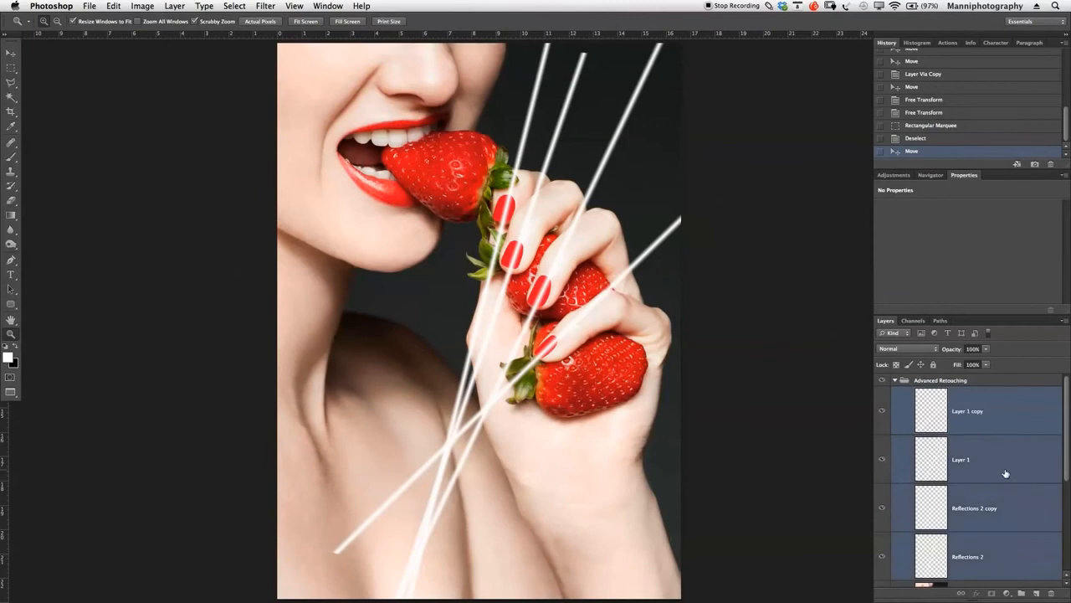
right_click(977, 421)
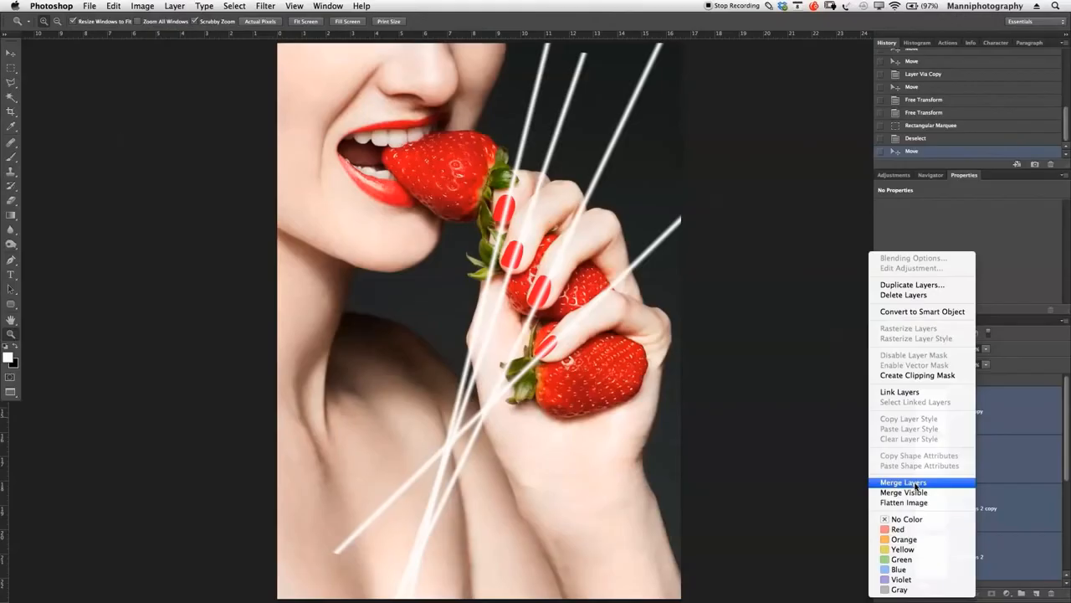
left_click(914, 483)
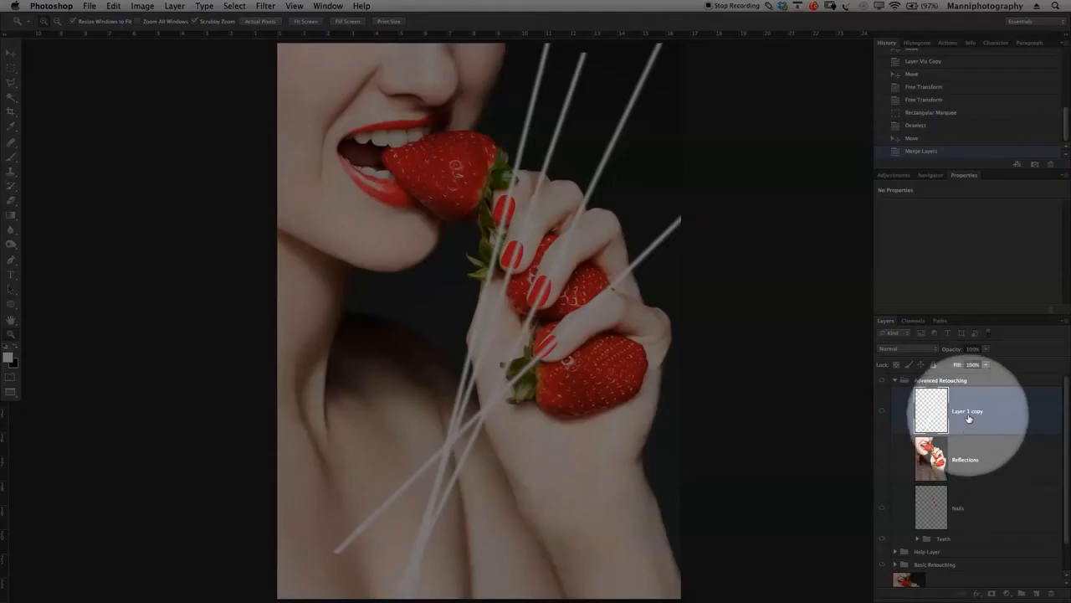
- Rename the merged streak layer to Reflections
double_click(967, 411)
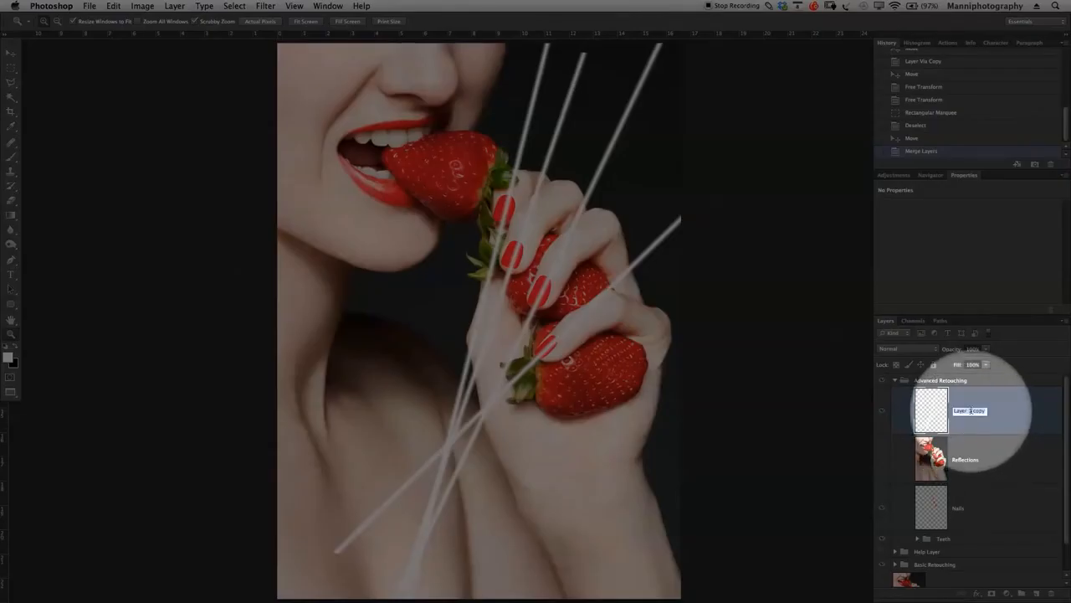
type("Reflections")
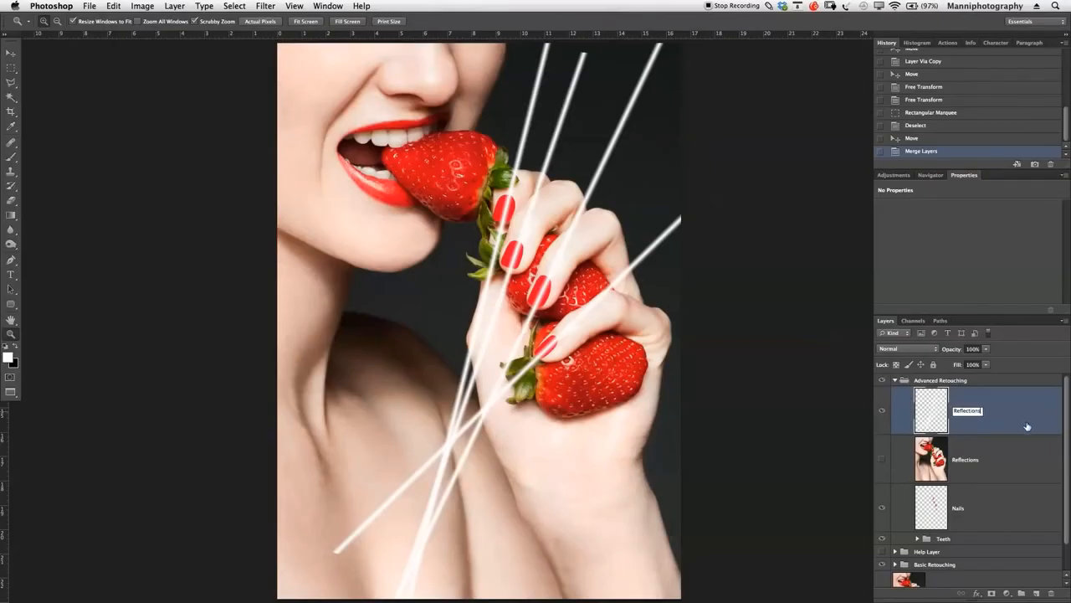
key("Return")
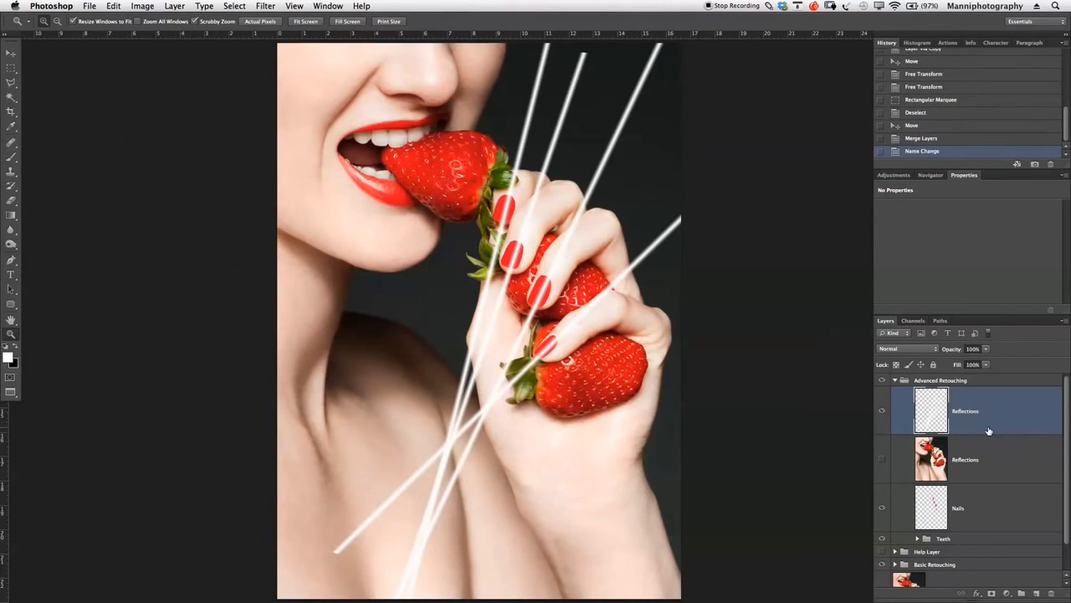
- Add a black hide-all layer mask to the merged Reflections layer so the streaks are hidden
key("F1")
key("F1")
left_click(991, 593, "alt")
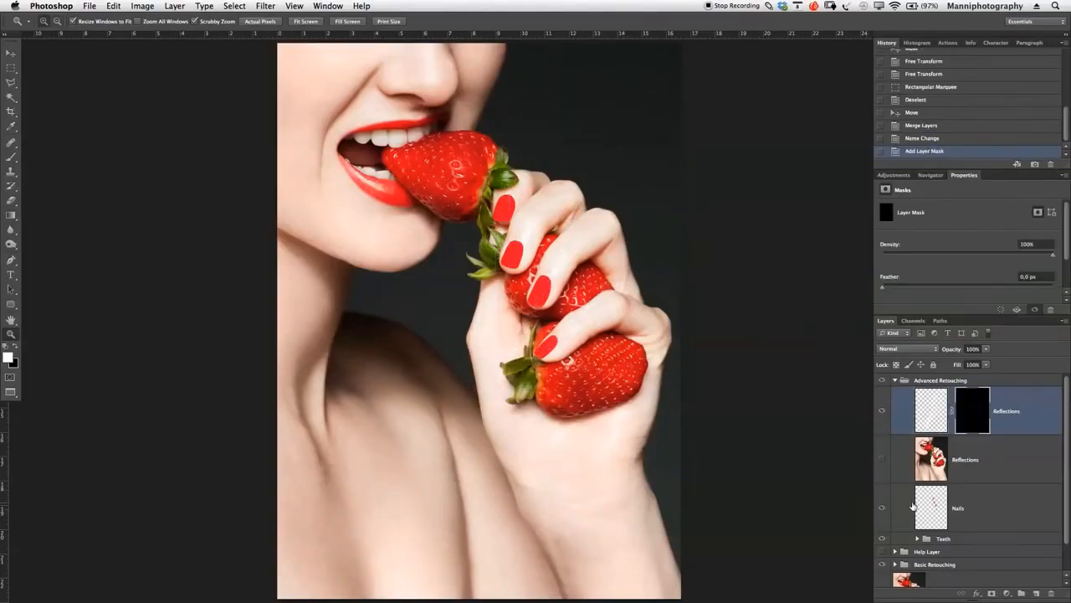
key("F1")
key("F1")
key("F1")
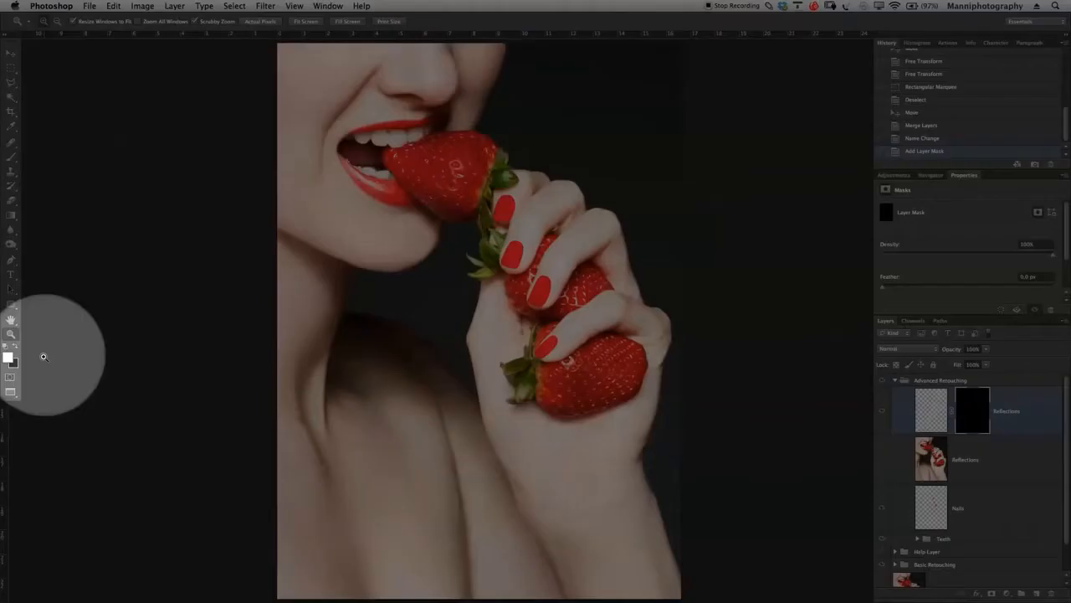
key("F1")
key("F1")
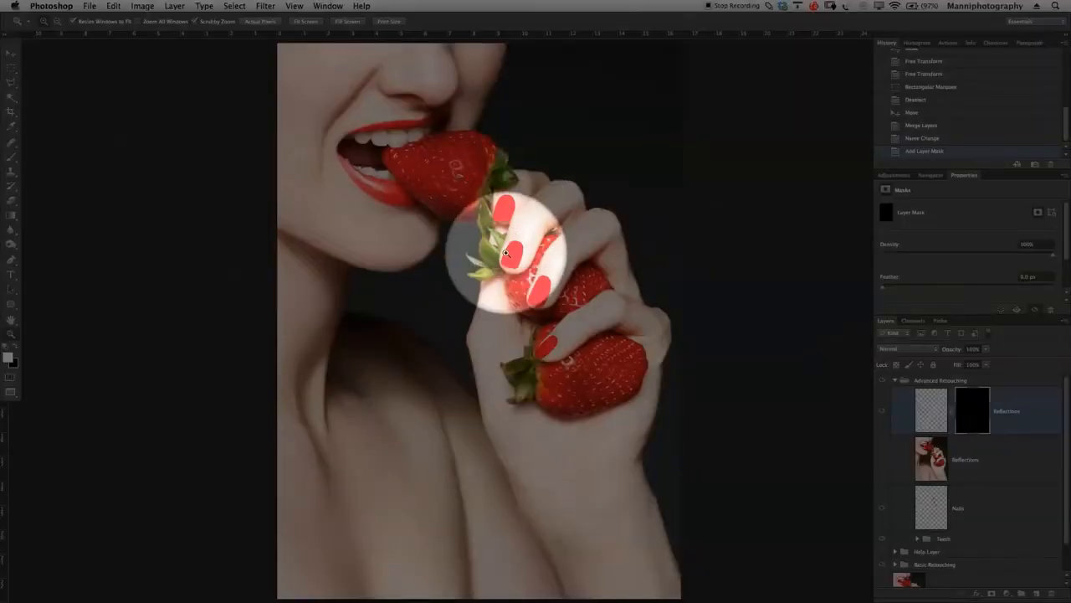
key("F1")
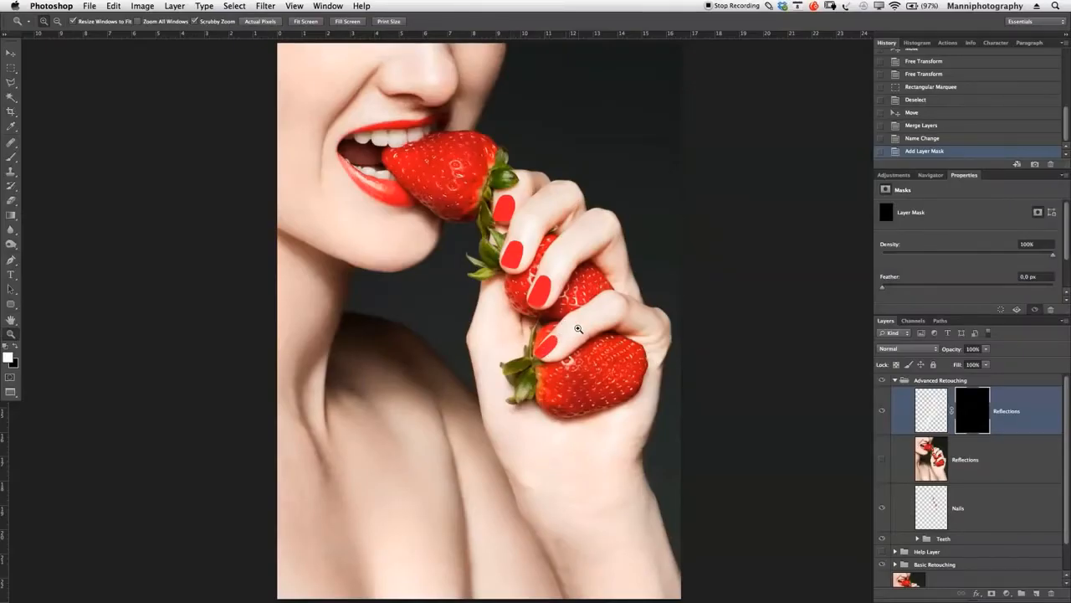
key("F1")
key("F1")
- Load the saved Nail 1 channel as a new selection for the lowest nail
left_click_drag(586, 342, 622, 335)
mouse_move(524, 291)
left_mouse_down()
mouse_move(540, 289)
mouse_move(528, 295)
left_mouse_up()
key("m")
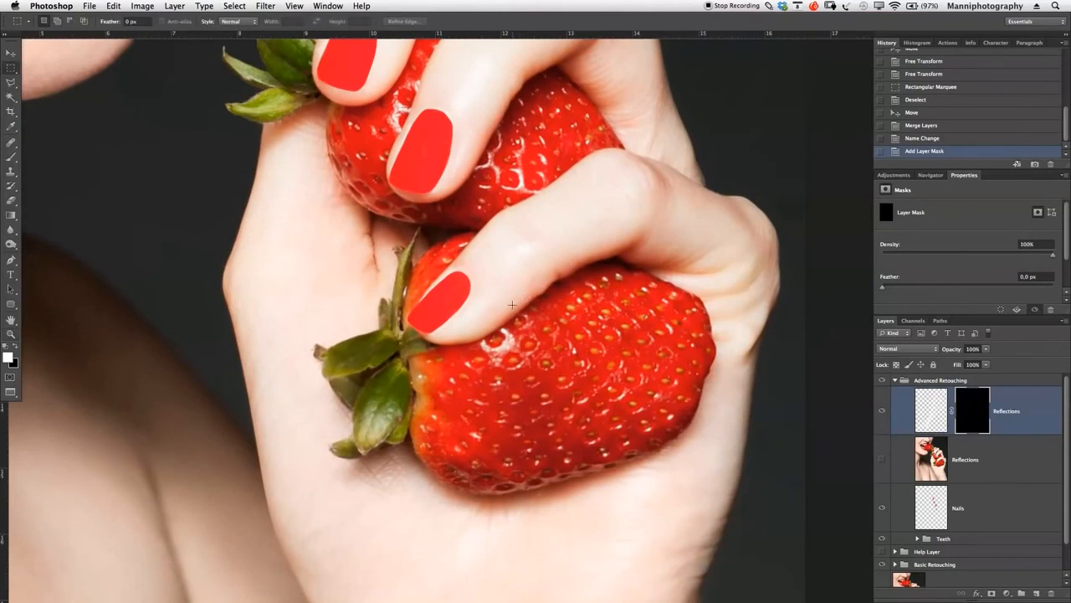
right_click(482, 312)
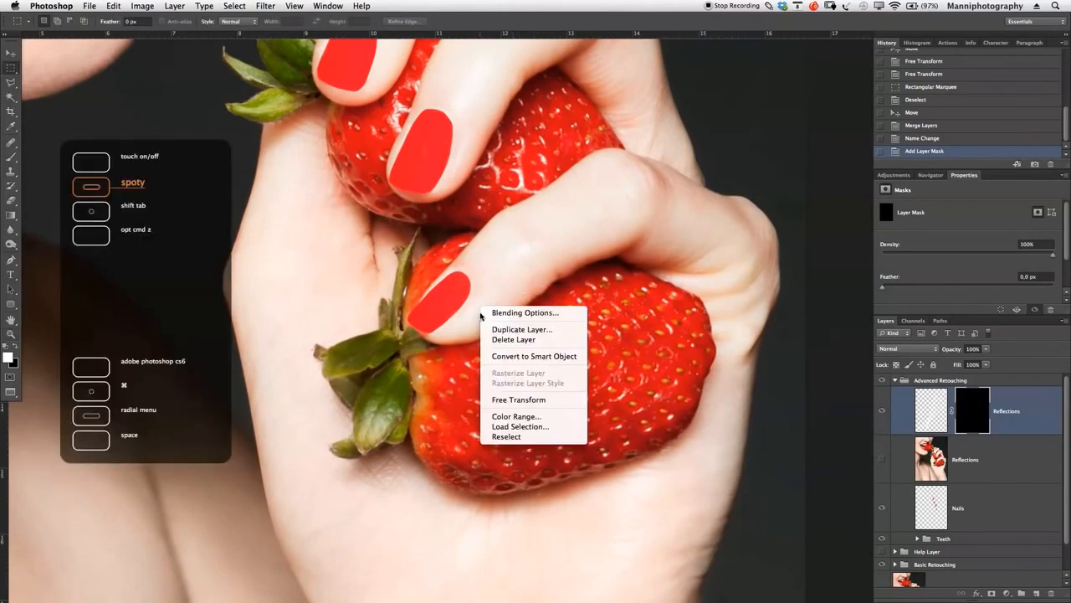
left_click(518, 427)
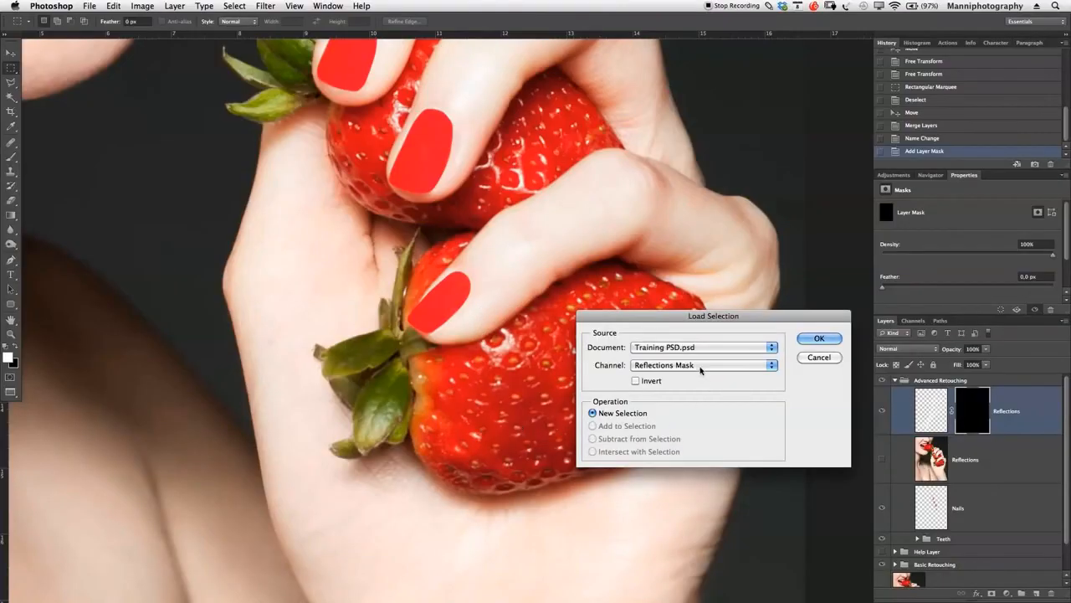
left_click(701, 366)
left_click(702, 365)
left_click(719, 369)
left_click(708, 390)
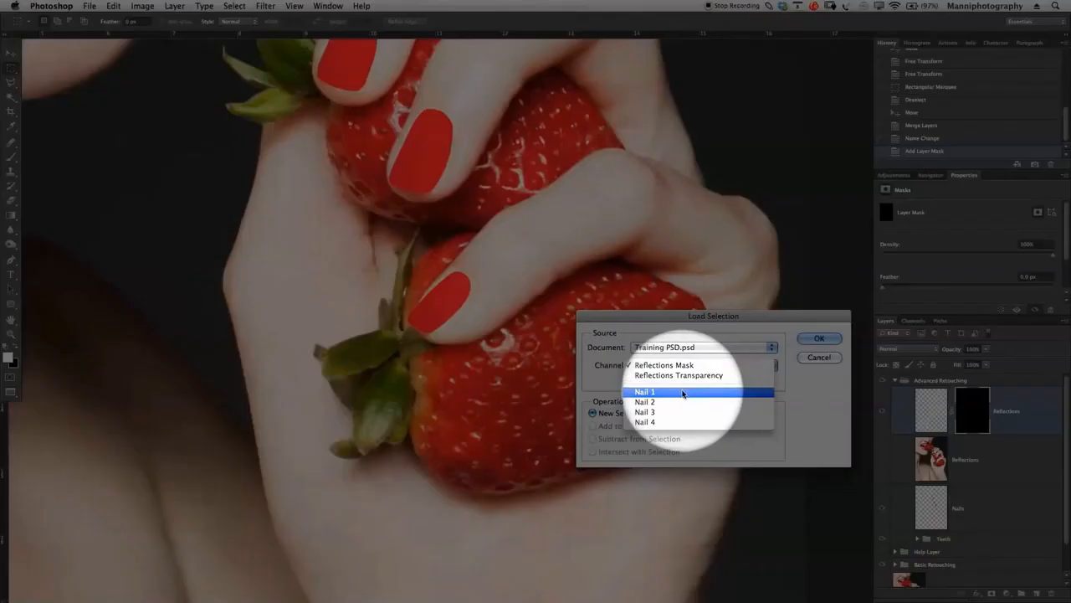
left_click(804, 340)
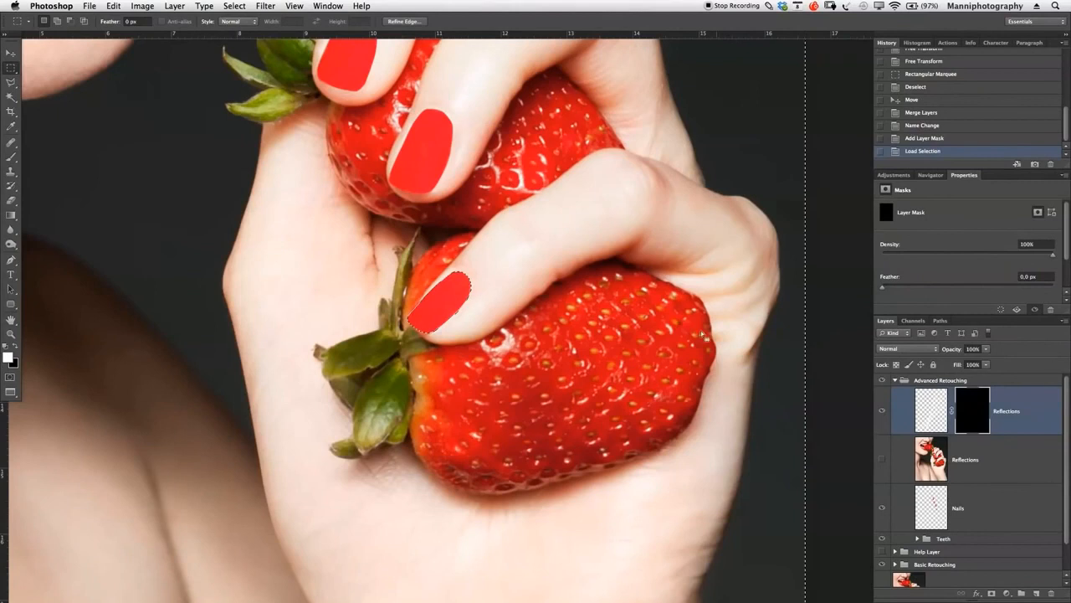
- Enlarge the white brush to 70 px and try painting the Reflections mask across the lowest nail, undoing the stroke
key("b")
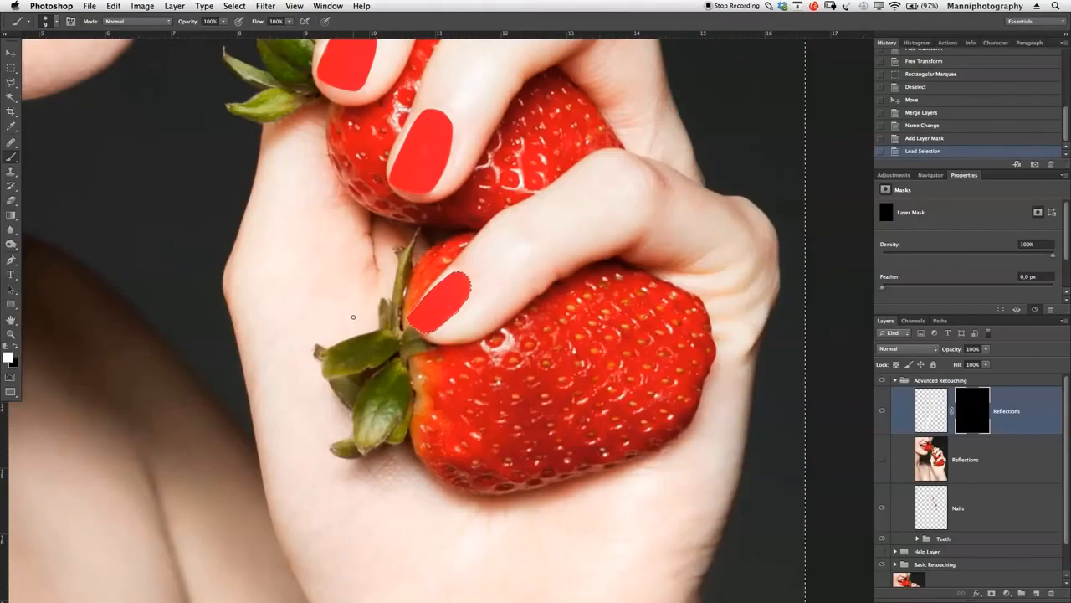
key("bracketright")
key("bracketright")
key("bracketright")
key("bracketright")
key("bracketright")
key("bracketright")
key("bracketright")
mouse_move(502, 241)
left_mouse_down()
mouse_move(466, 291)
mouse_move(413, 324)
mouse_move(423, 319)
left_mouse_up()
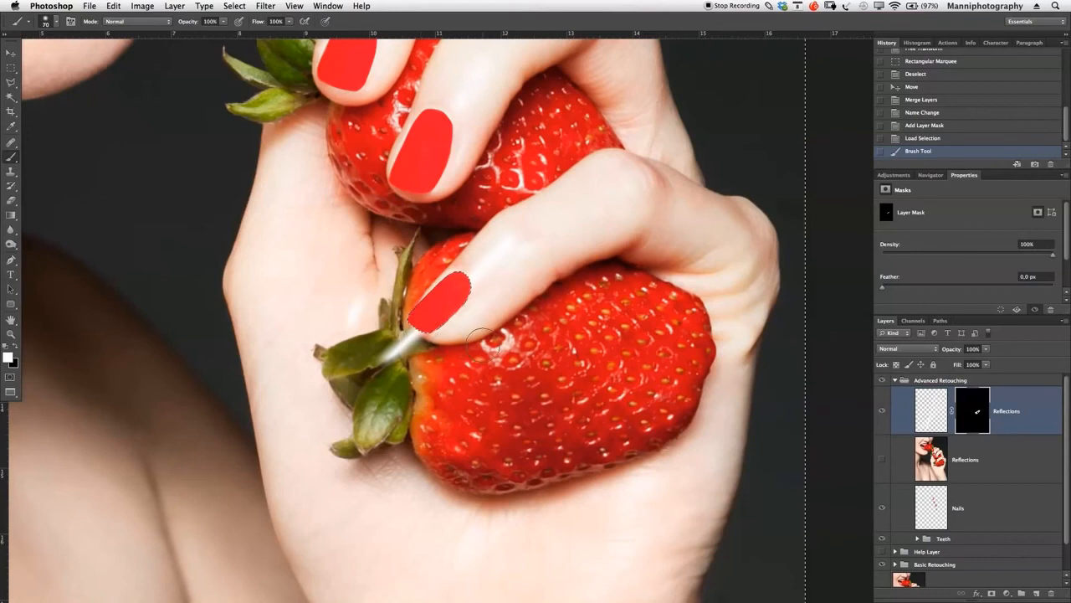
key("super+z")
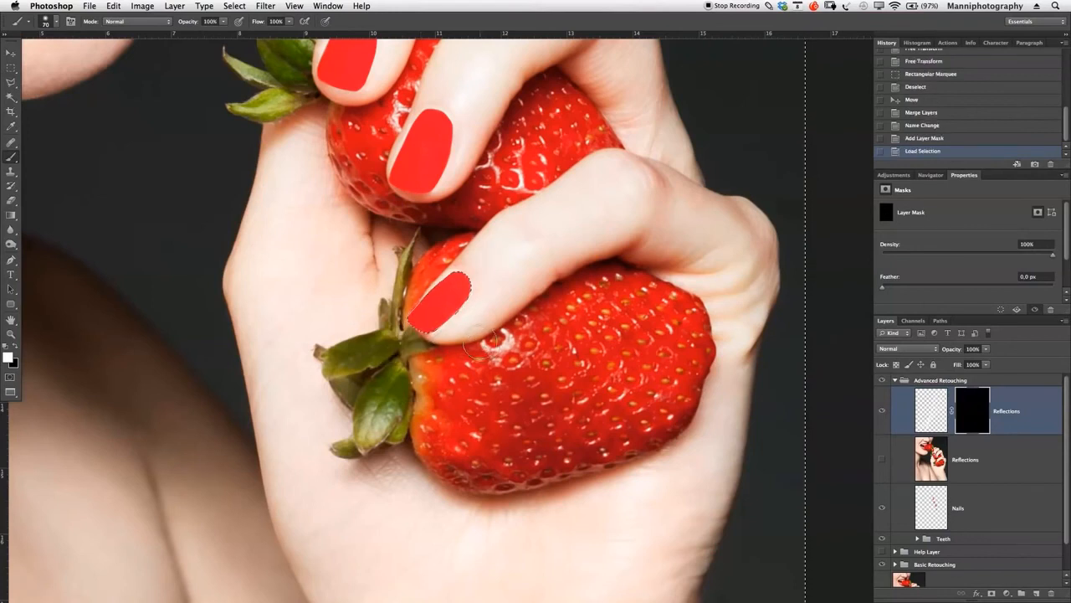
- Invert the selection and paint white on the Reflections mask to reveal the streak inside the lowest nail, clearing the selection when finished
key("m")
right_click(466, 339)
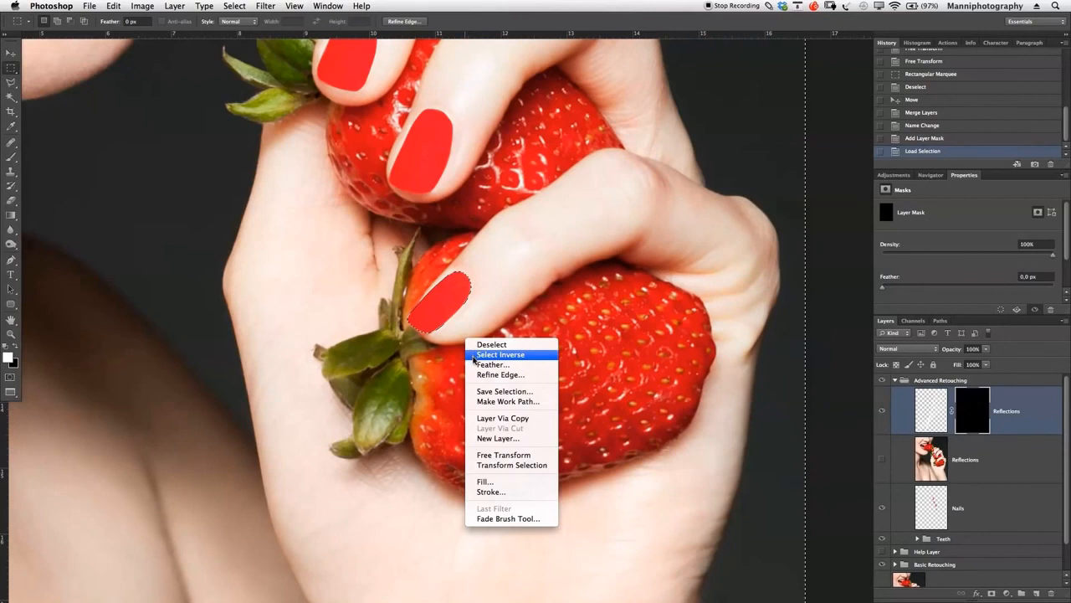
left_click(500, 354)
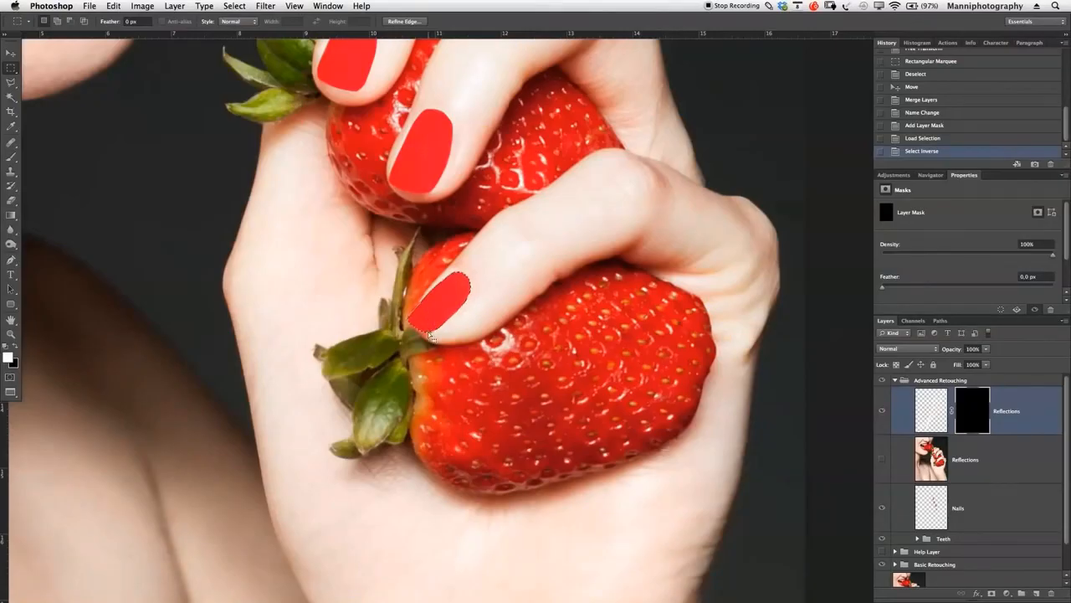
key("b")
mouse_move(418, 339)
left_mouse_down()
mouse_move(526, 220)
mouse_move(419, 352)
left_mouse_up()
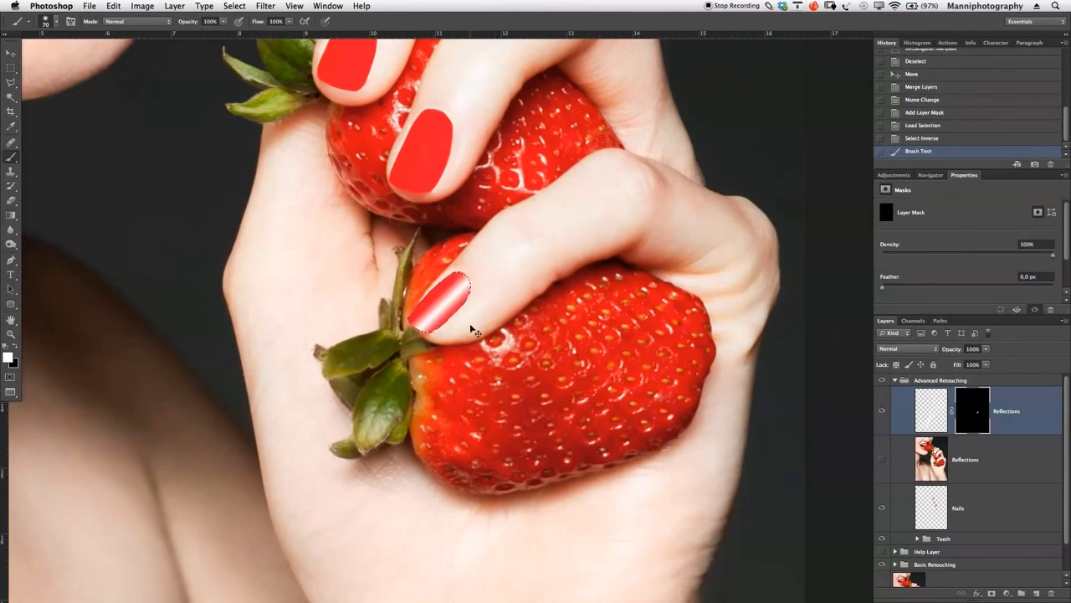
key("super+d")
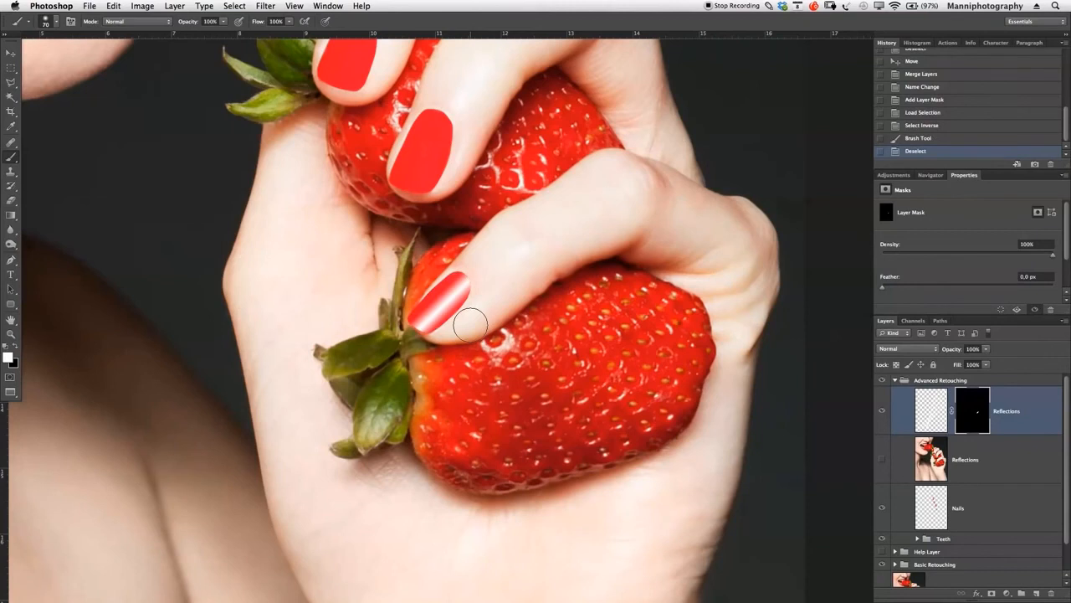
- Load the saved Nail 2 channel as a new selection for the second-lowest nail
key("z")
left_click_drag(432, 323, 475, 327)
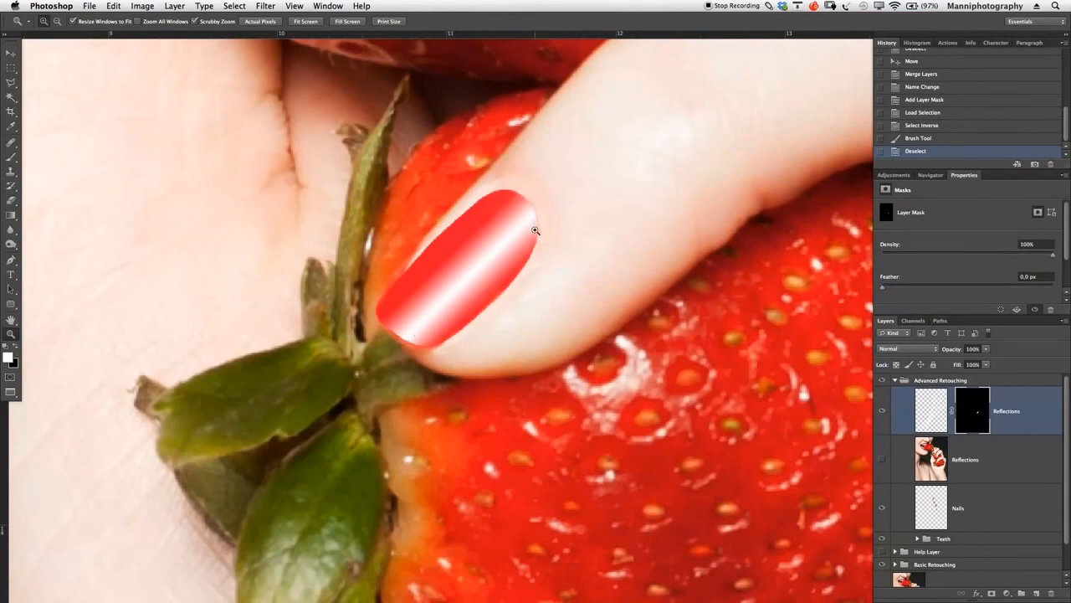
left_click_drag(554, 240, 505, 241)
scroll(602, 267, "up", 5)
key("m")
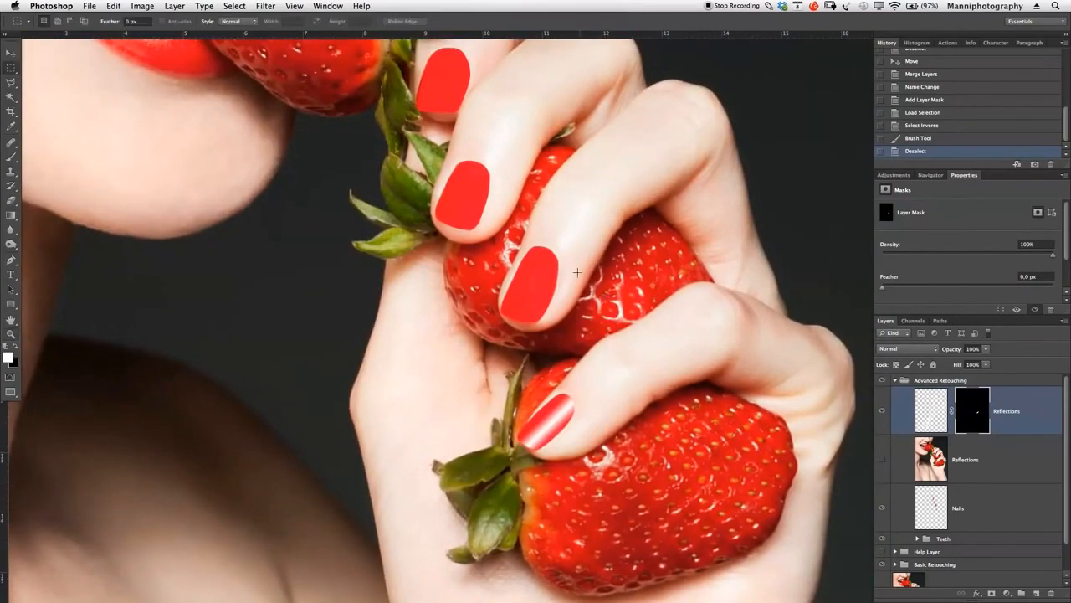
right_click(546, 273)
left_click(574, 395)
left_click(643, 366)
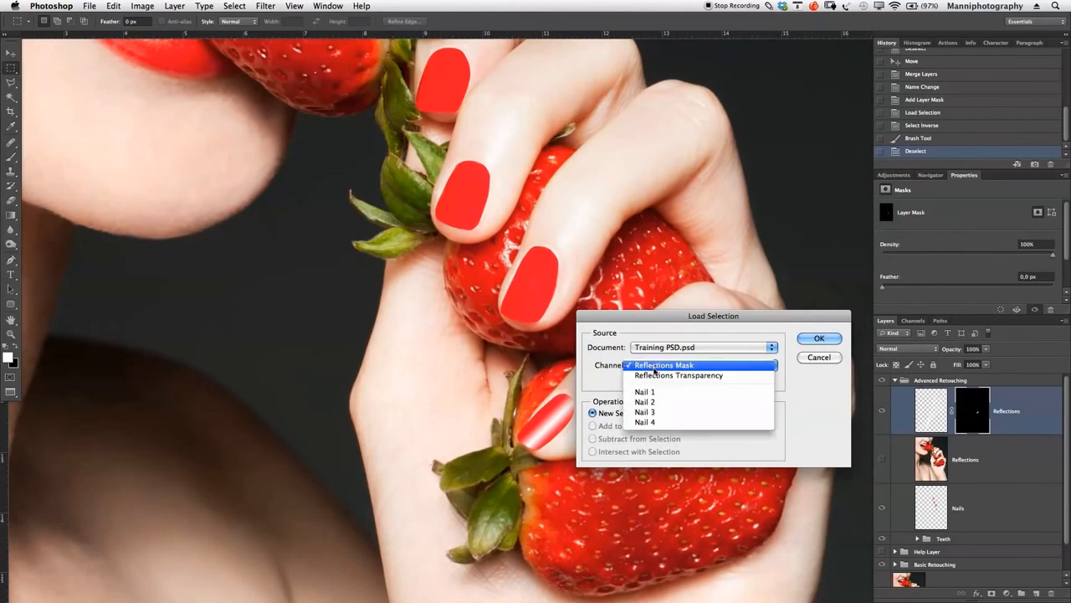
left_click(661, 402)
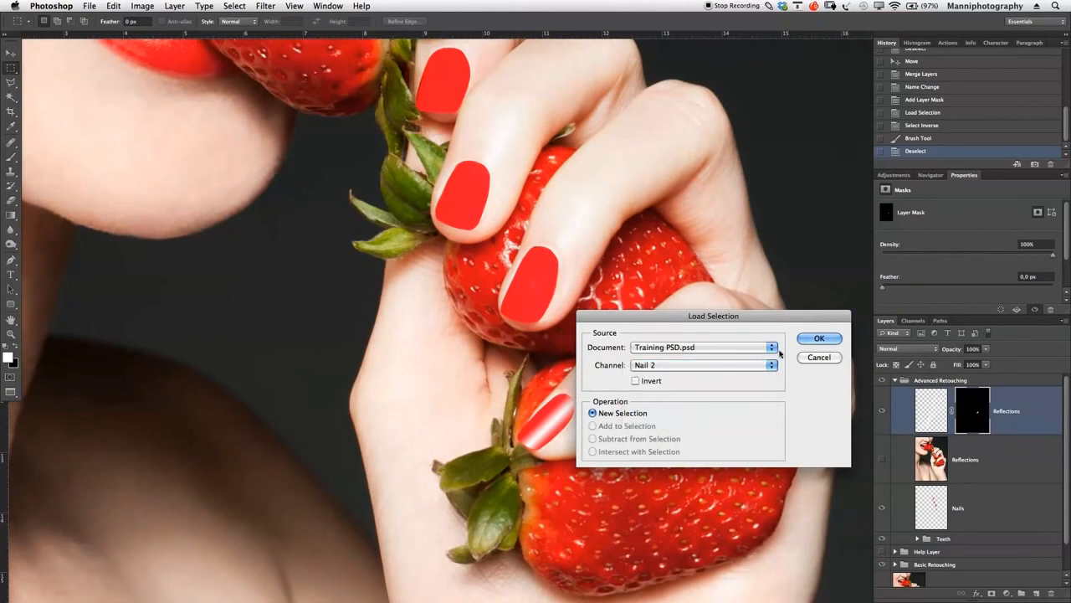
left_click(806, 339)
- Invert the Nail 2 selection, paint white on the Reflections mask over the second-lowest nail, and deselect
left_click_drag(755, 287, 644, 298)
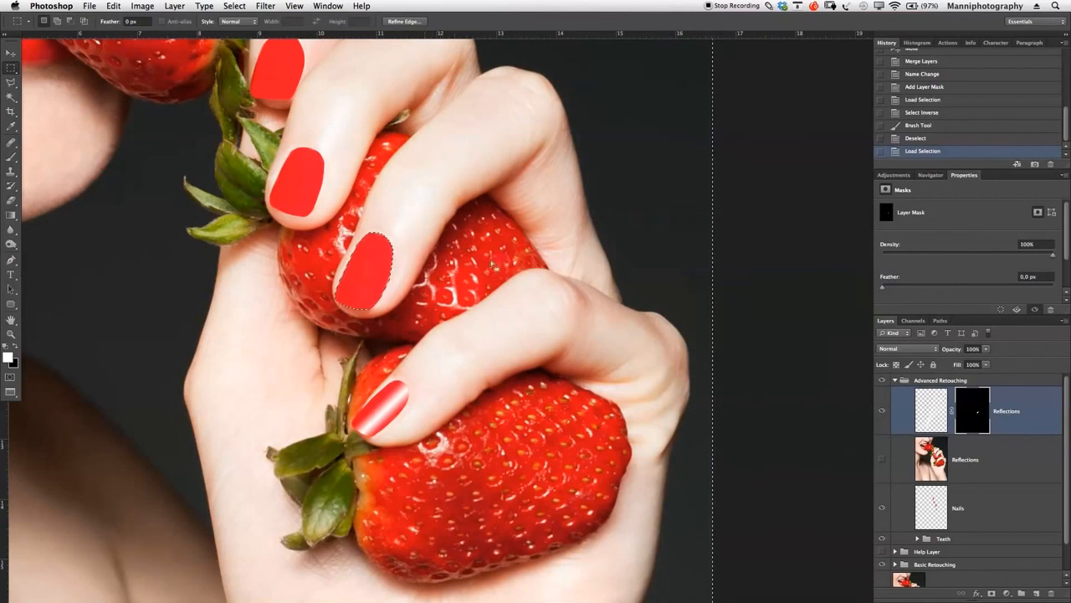
right_click(425, 264)
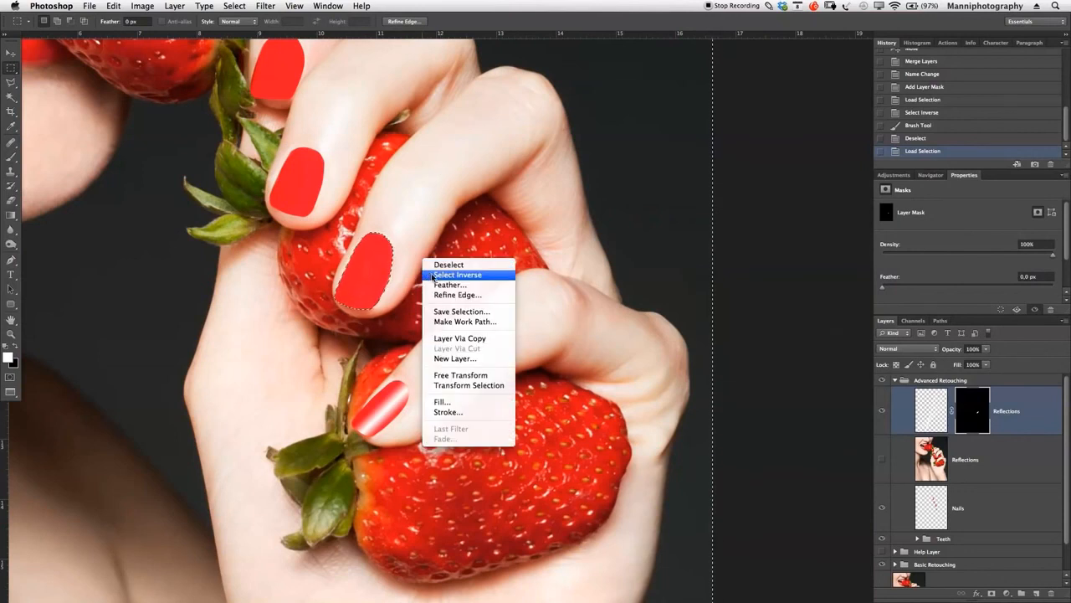
left_click(452, 275)
key("b")
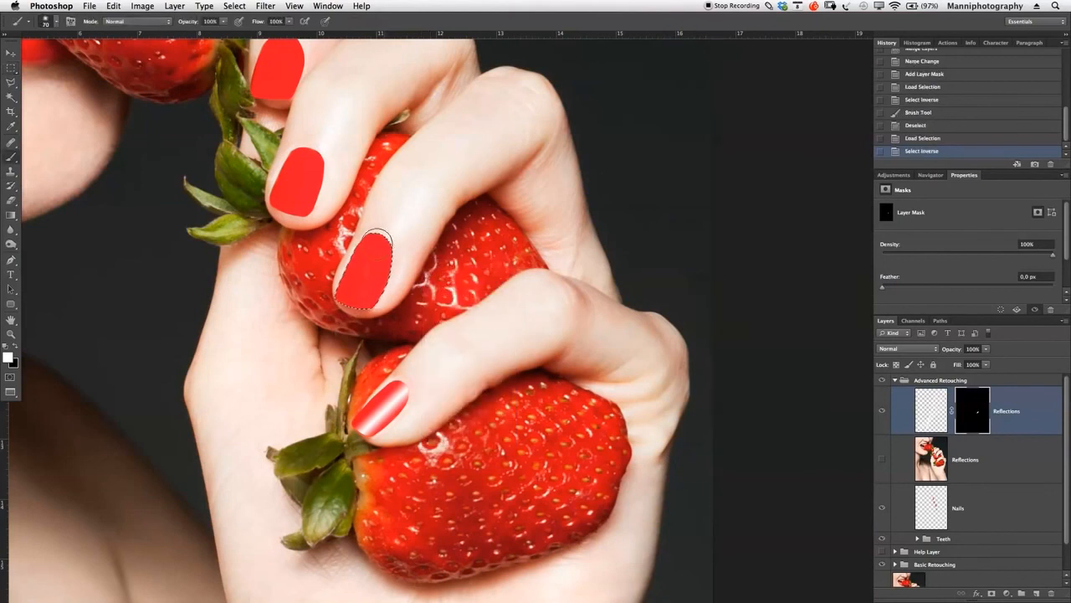
left_click_drag(387, 243, 356, 301)
mouse_move(377, 264)
left_mouse_down()
mouse_move(387, 248)
mouse_move(368, 276)
left_mouse_up()
key("ctrl+d")
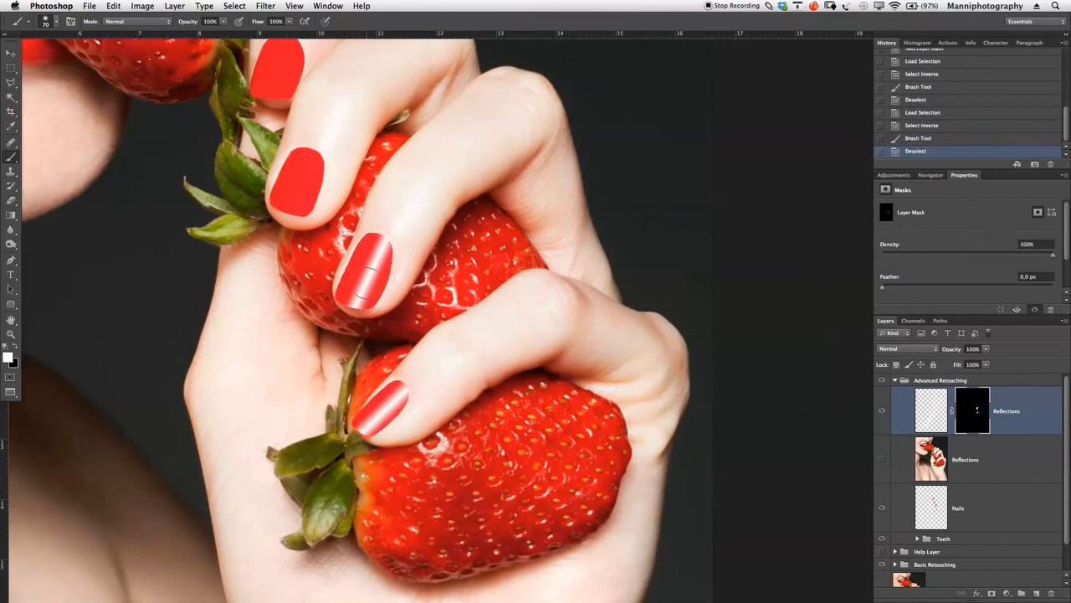
- Load the saved Nail 3 channel as a new selection for the second nail from the mouth
key("m")
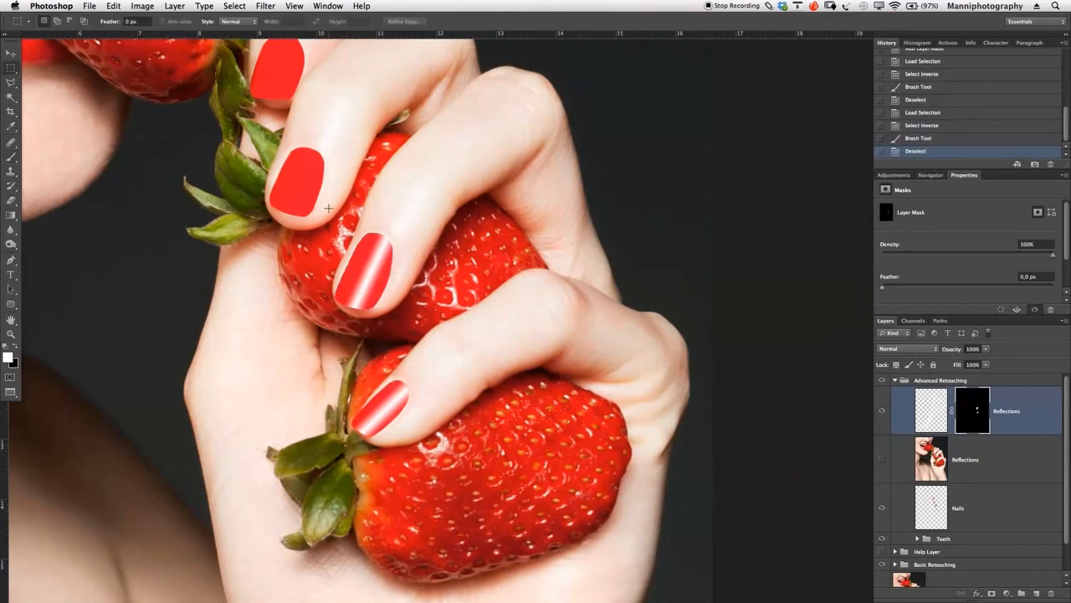
right_click(309, 187)
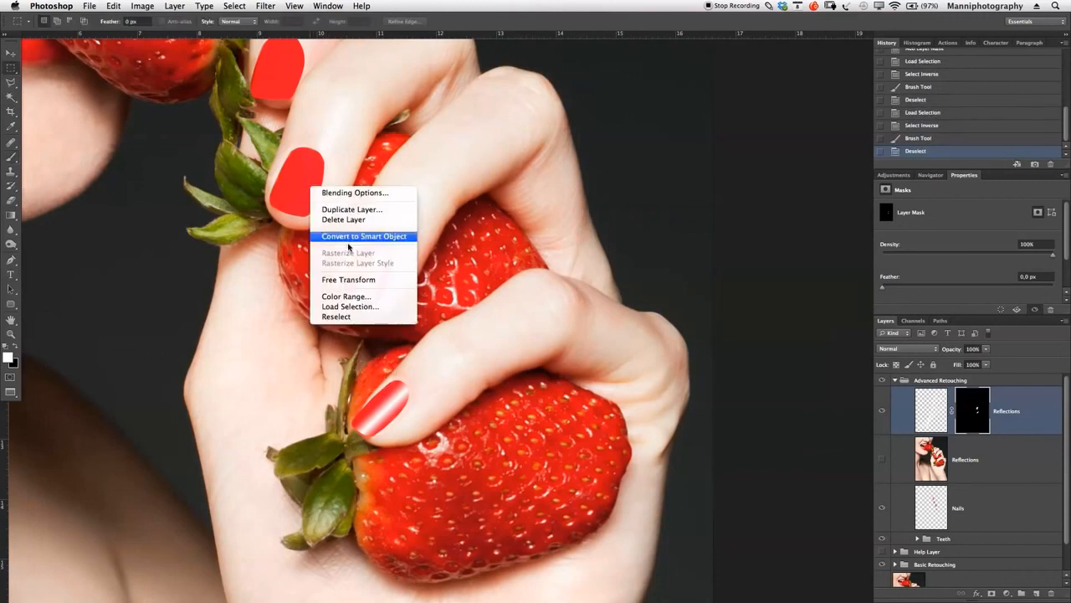
left_click(357, 308)
left_click(679, 365)
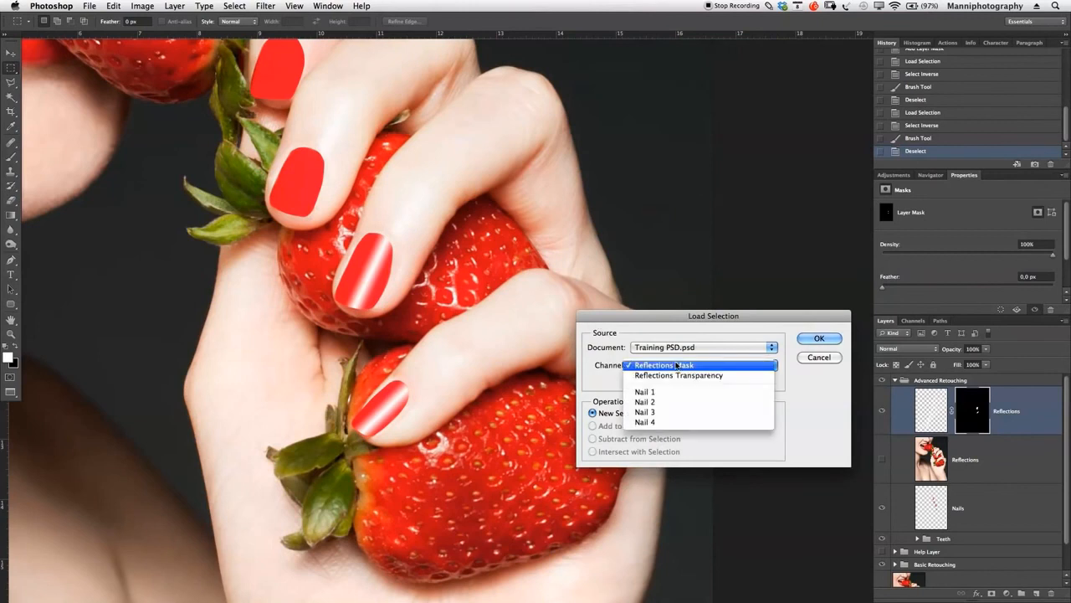
left_click(683, 414)
left_click(818, 338)
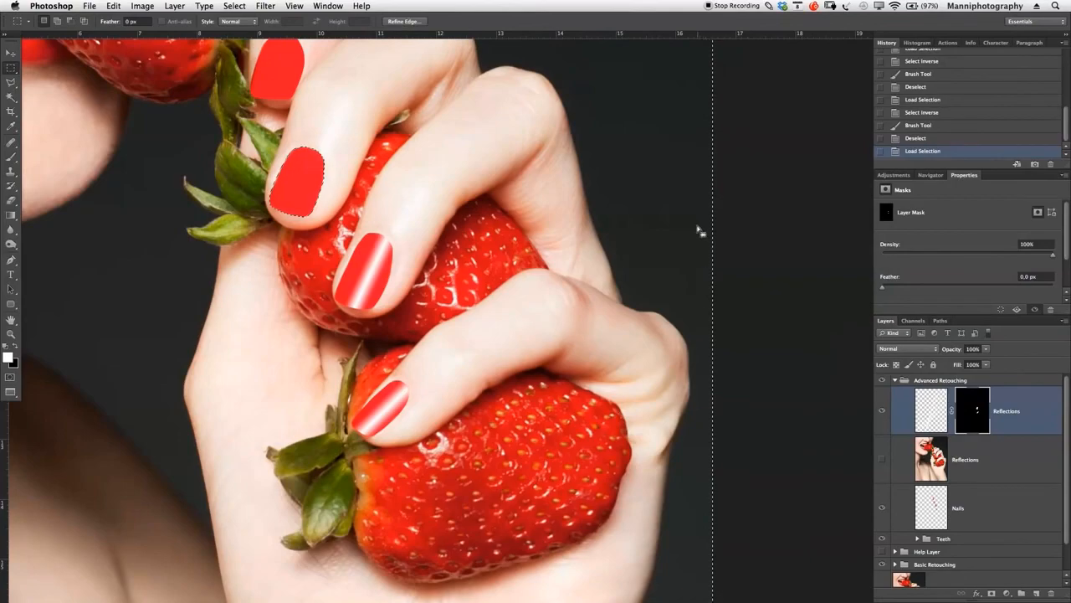
key("F1")
key("F1")
key("F1")
key("F1")
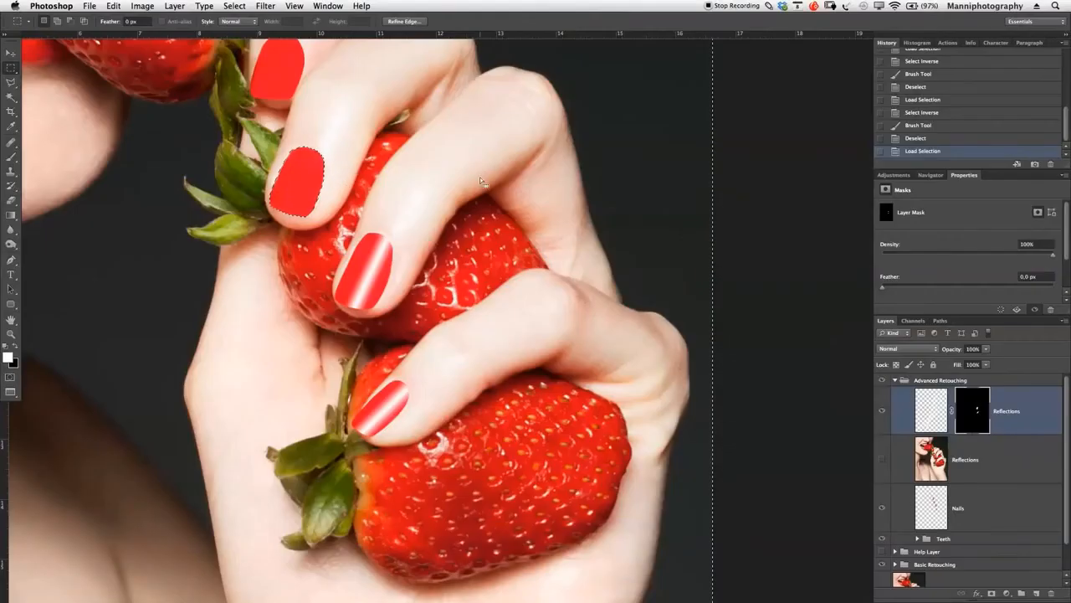
- Invert the Nail 3 selection, paint white on the Reflections mask over that nail, and deselect
right_click(330, 190)
left_click(337, 206)
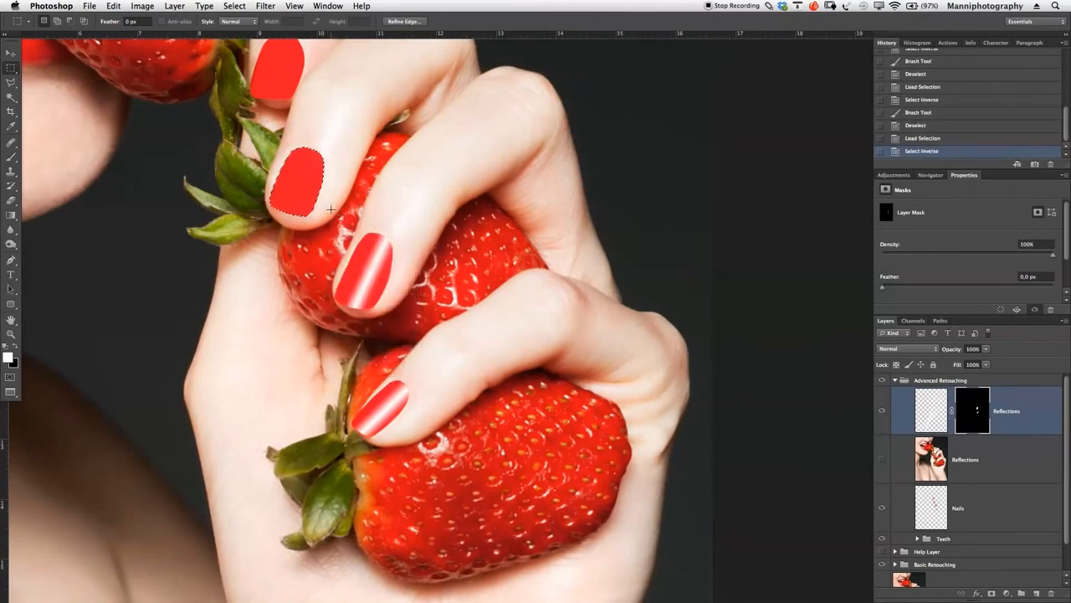
key("b")
mouse_move(318, 188)
left_mouse_down()
mouse_move(319, 145)
mouse_move(291, 211)
left_mouse_up()
mouse_move(303, 170)
left_mouse_down()
mouse_move(305, 217)
mouse_move(293, 216)
left_mouse_up()
key("ctrl+d")
- Load the saved Nail 4 channel as a new selection for the nail nearest the mouth
key("z")
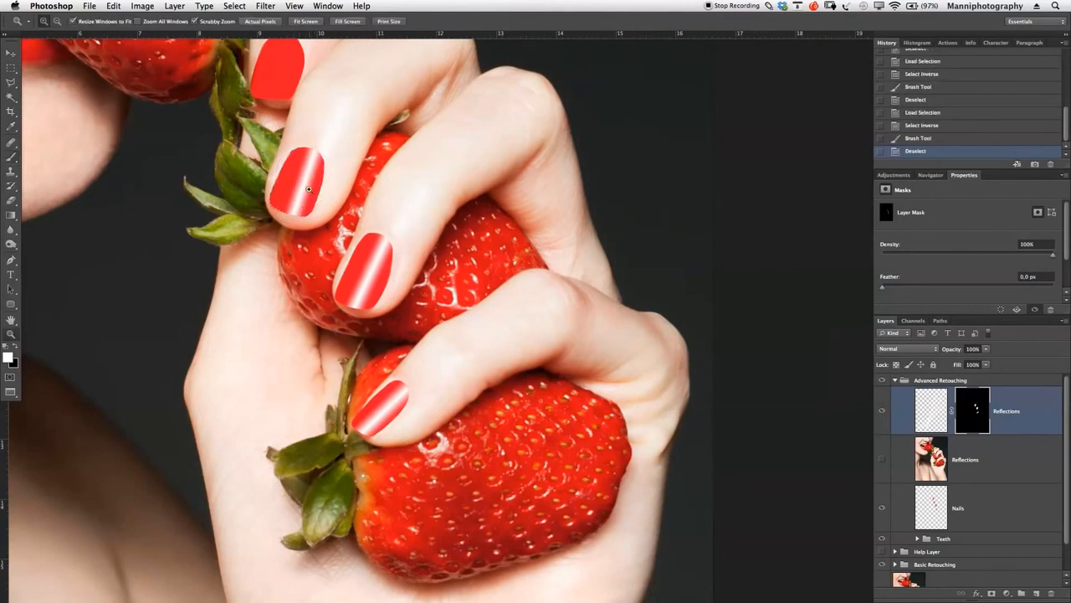
left_click_drag(319, 150, 423, 359)
key("m")
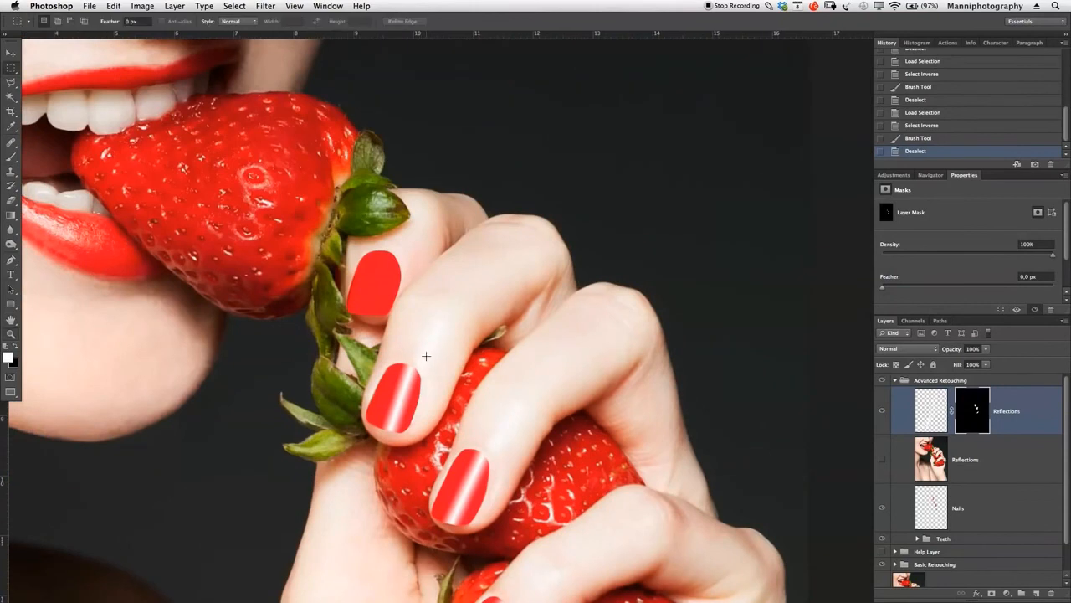
right_click(386, 290)
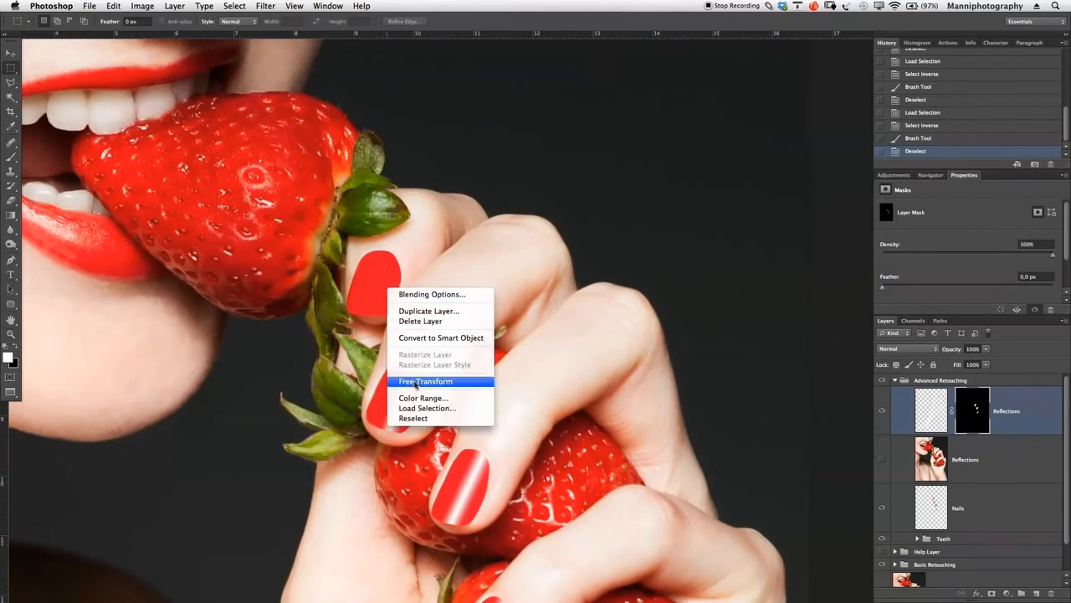
left_click(419, 409)
left_click(653, 366)
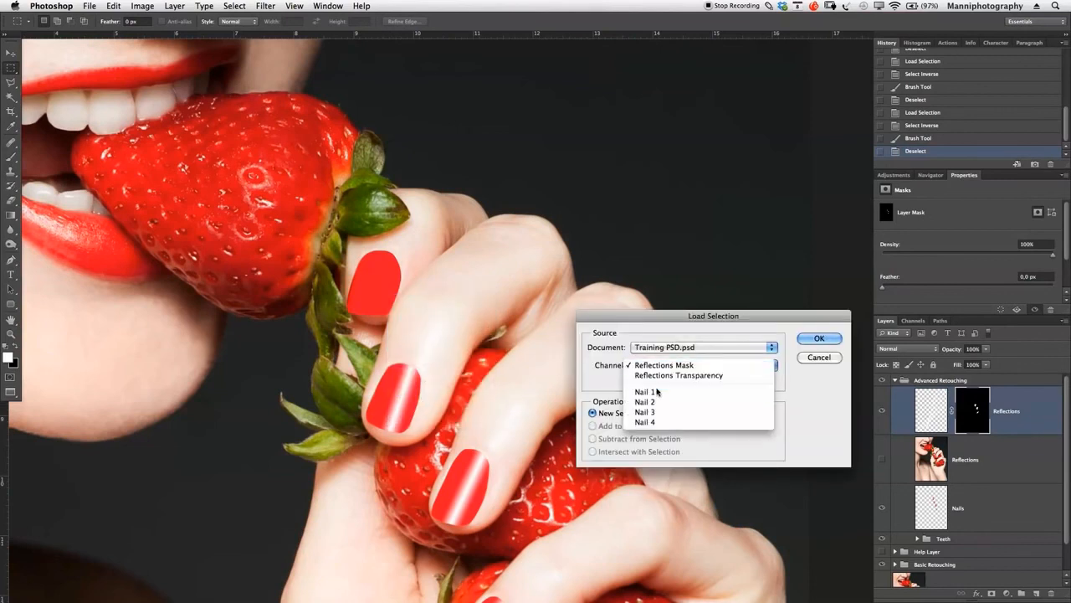
left_click(660, 423)
left_click(826, 340)
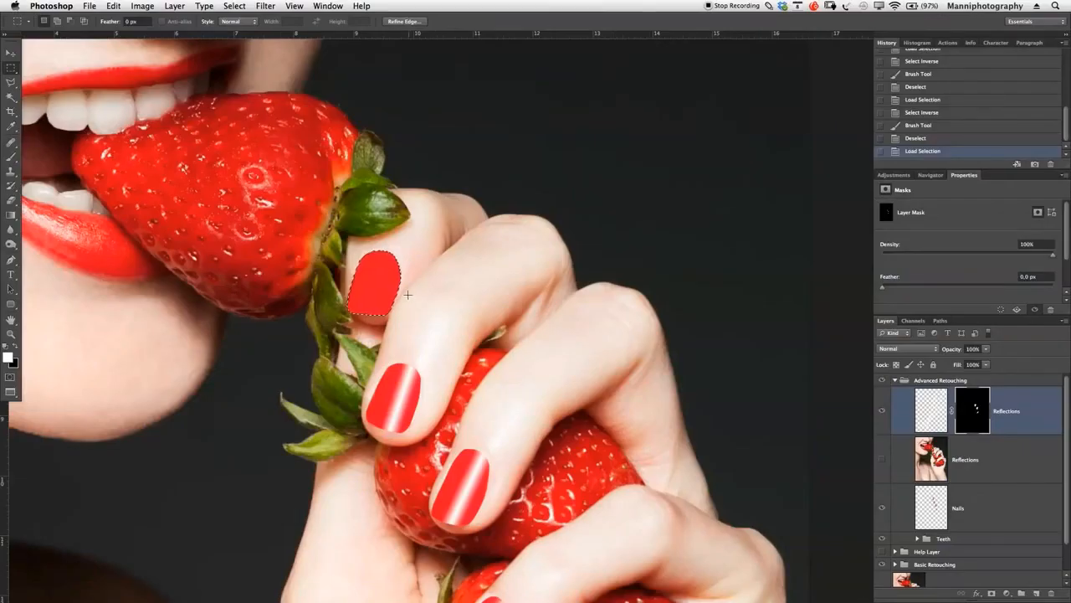
- Paint white on the Reflections mask inside the Nail 4 selection to reveal the streak, and deselect
key("b")
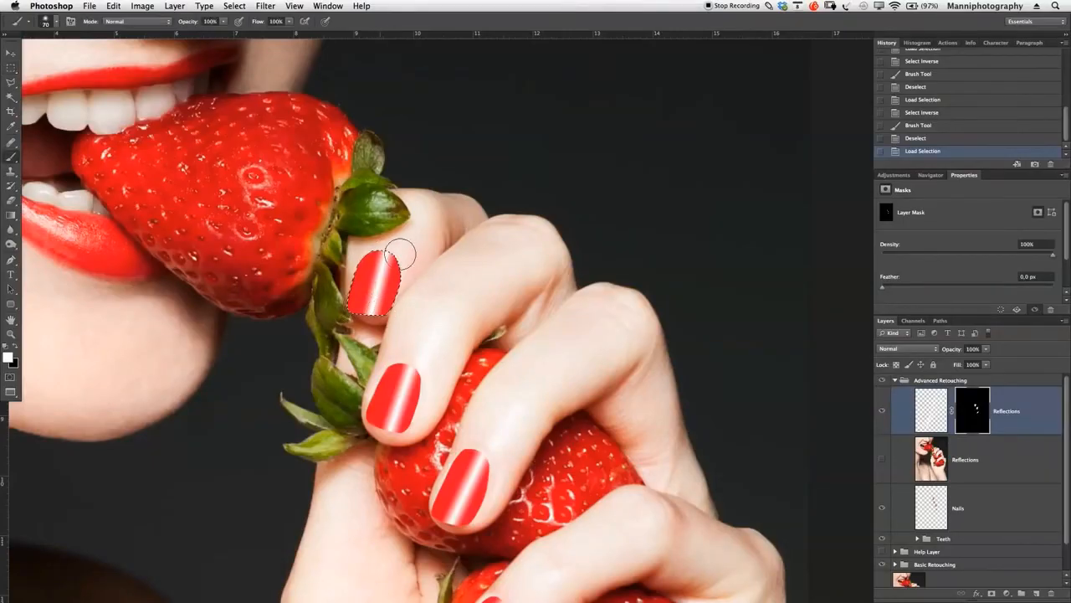
left_click_drag(387, 237, 402, 312)
key("ctrl+d")
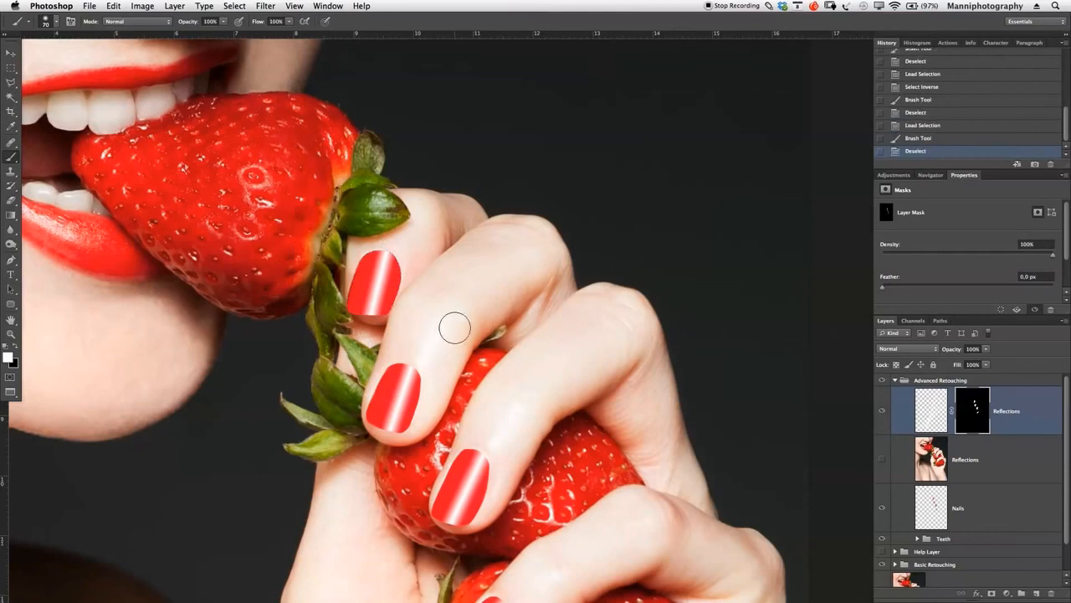
- Examine the masked reflection edges on the two lowest nails up close
key("z")
left_click_drag(425, 335, 407, 215)
left_click_drag(461, 360, 456, 252)
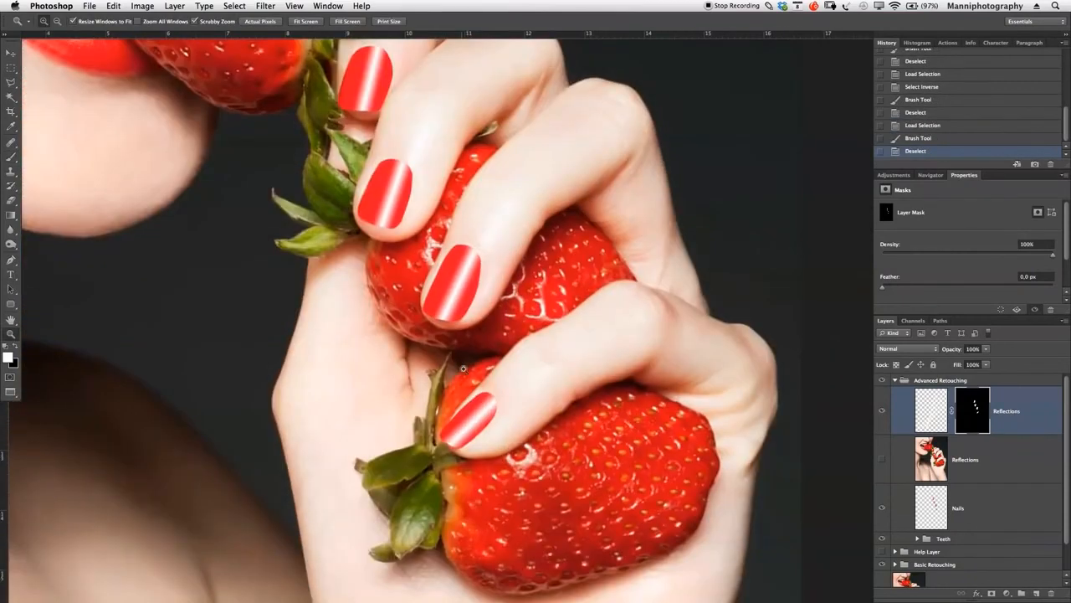
left_click(482, 462)
left_click(482, 460)
left_click(482, 459)
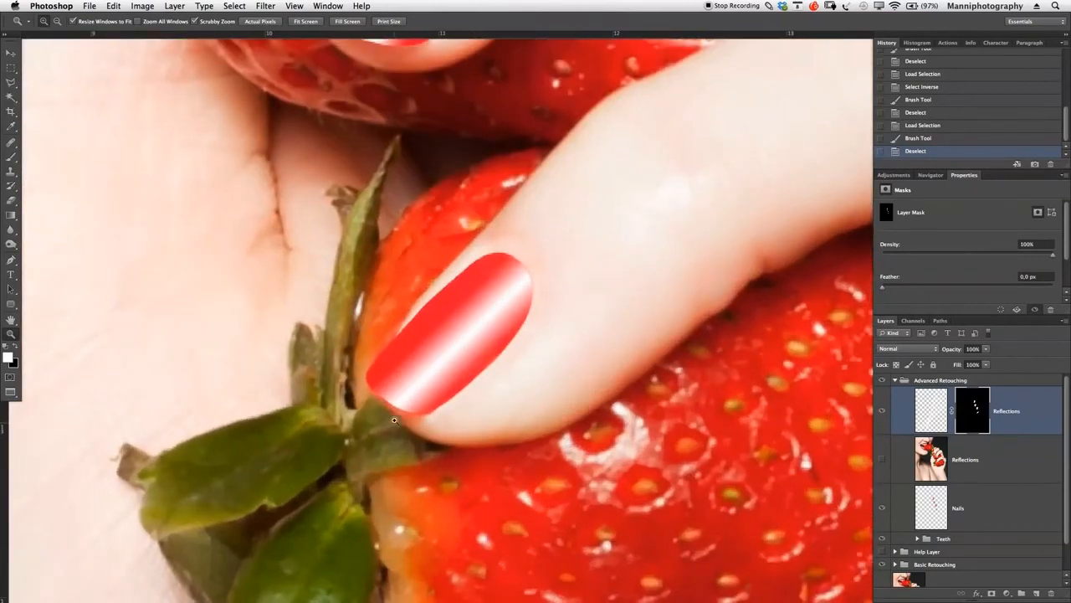
left_click_drag(495, 205, 536, 426)
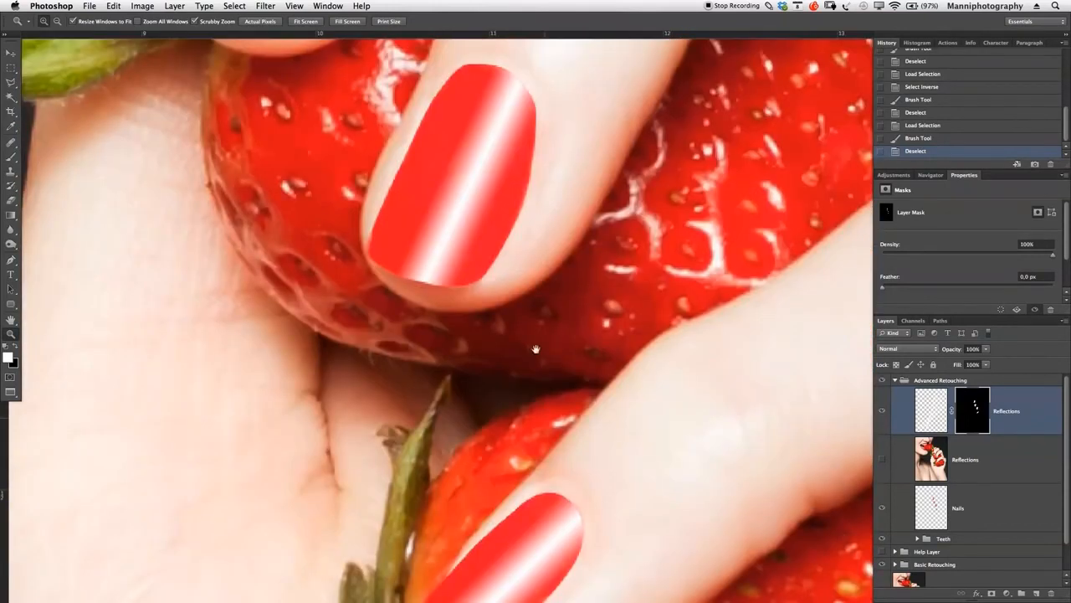
left_click_drag(513, 111, 586, 293)
left_click_drag(564, 223, 530, 90)
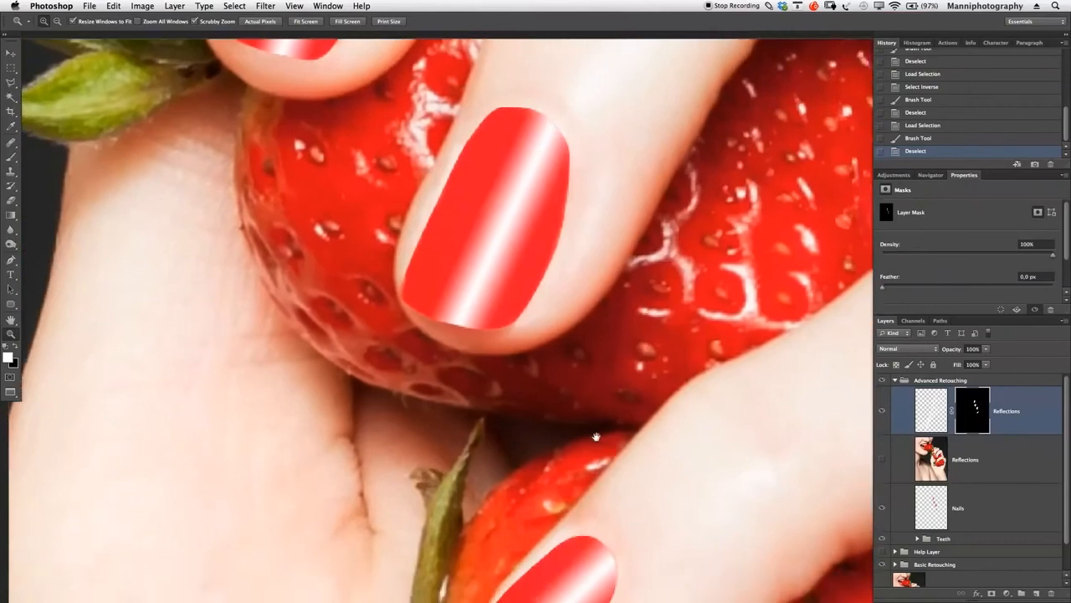
left_click_drag(586, 402, 521, 160)
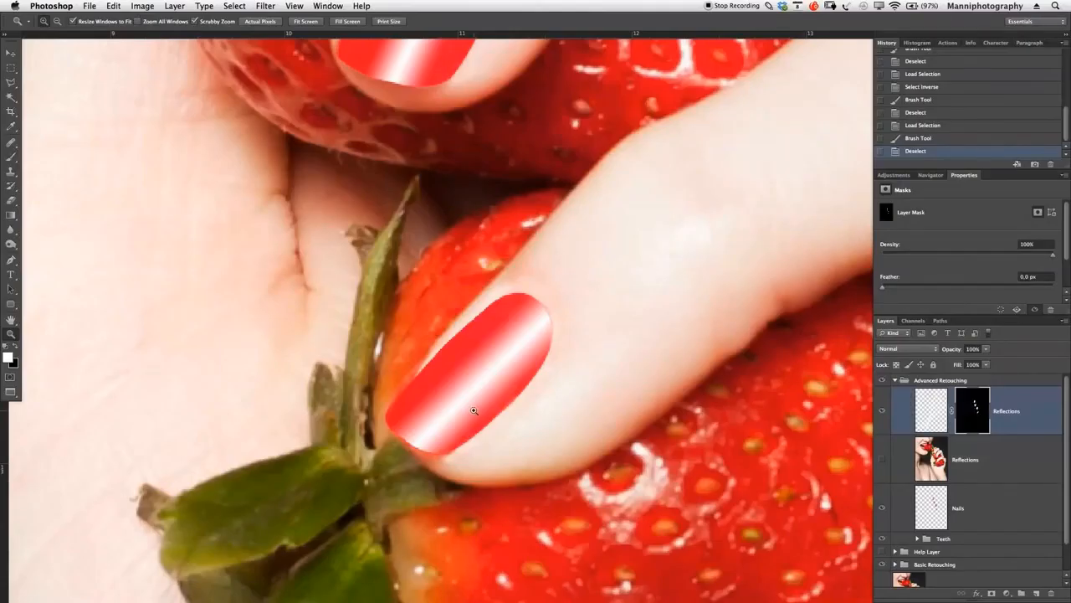
- Paint white on the Reflections mask at the tip of the lowest nail with a reduced brush size
key("b")
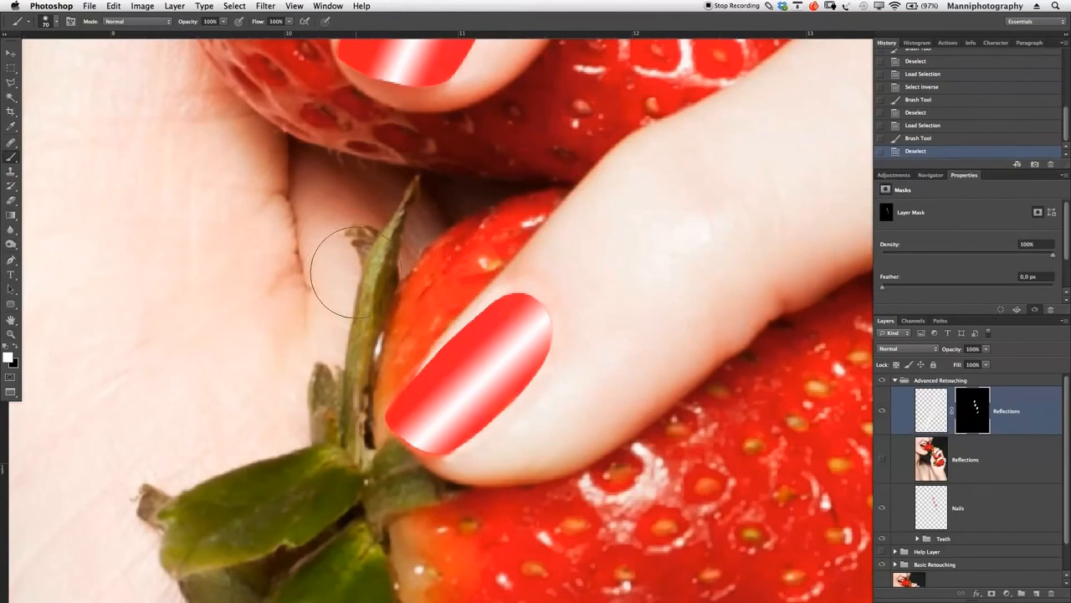
mouse_move(265, 312)
left_mouse_down()
mouse_move(289, 263)
mouse_move(298, 457)
left_mouse_up()
key("bracketleft")
key("bracketleft")
key("bracketleft")
key("bracketleft")
key("bracketleft")
key("bracketleft")
key("bracketleft")
key("bracketleft")
key("bracketleft")
key("bracketleft")
left_click_drag(435, 448, 437, 449)
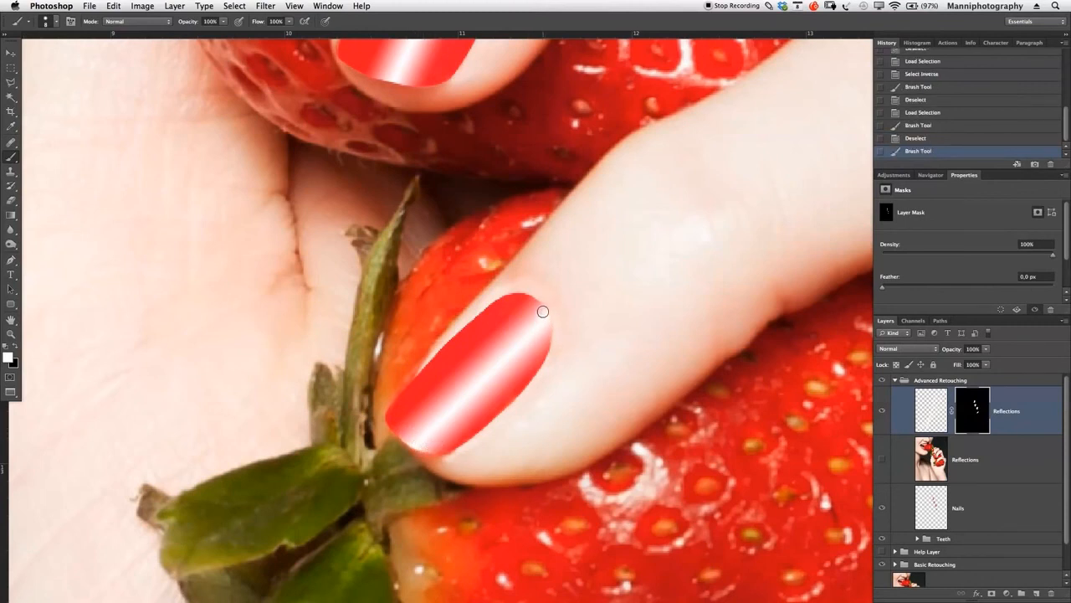
- Try white and black touch-up strokes on the Reflections mask at the lowest nail's cuticle edge, and revert them
left_click_drag(545, 313, 544, 335)
key("x")
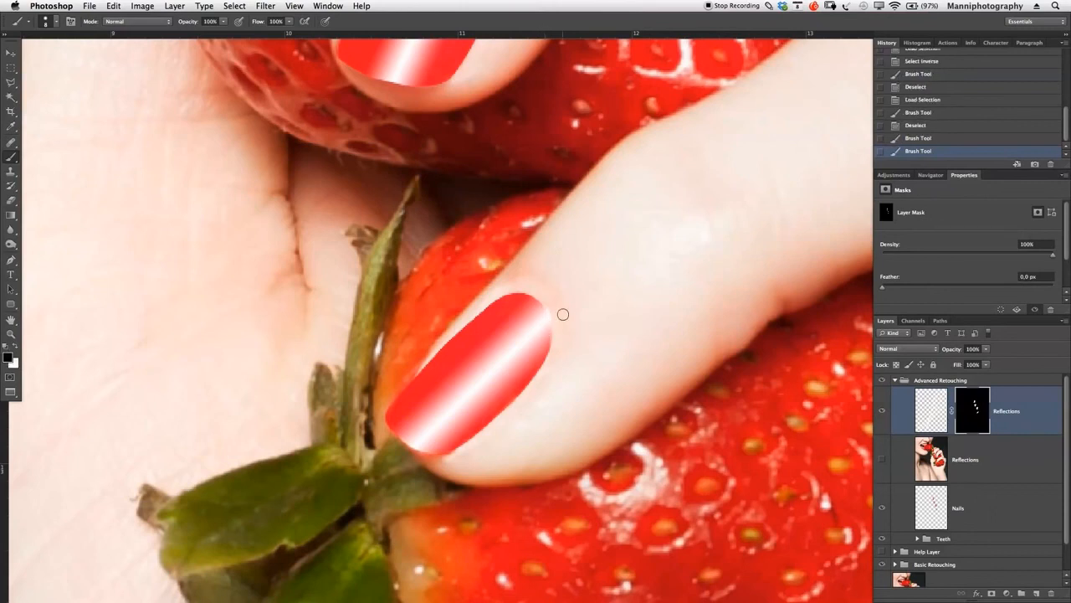
left_click_drag(553, 309, 565, 313)
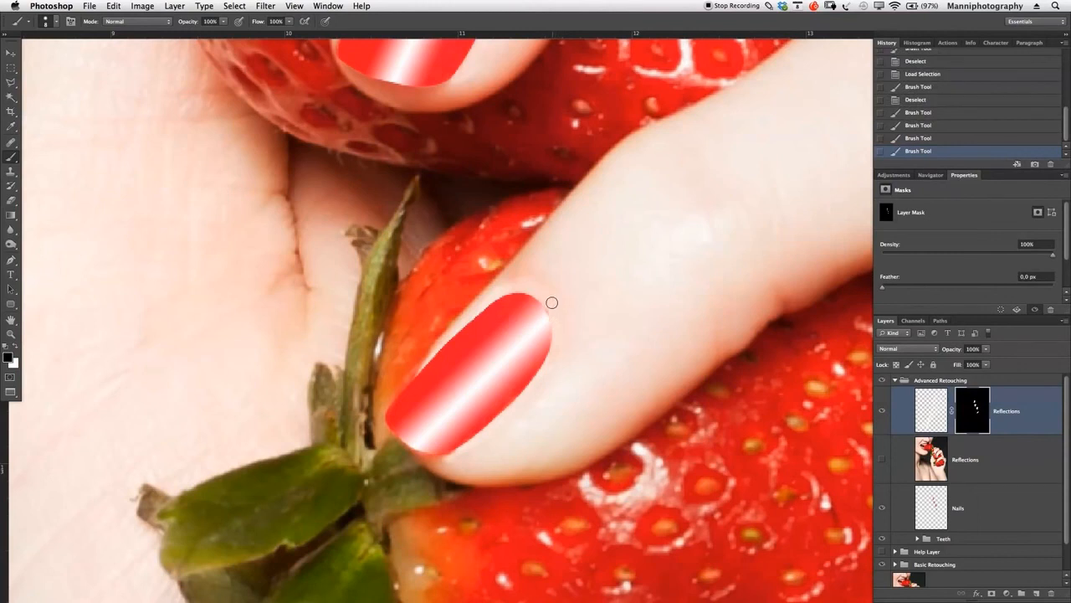
left_click(902, 139)
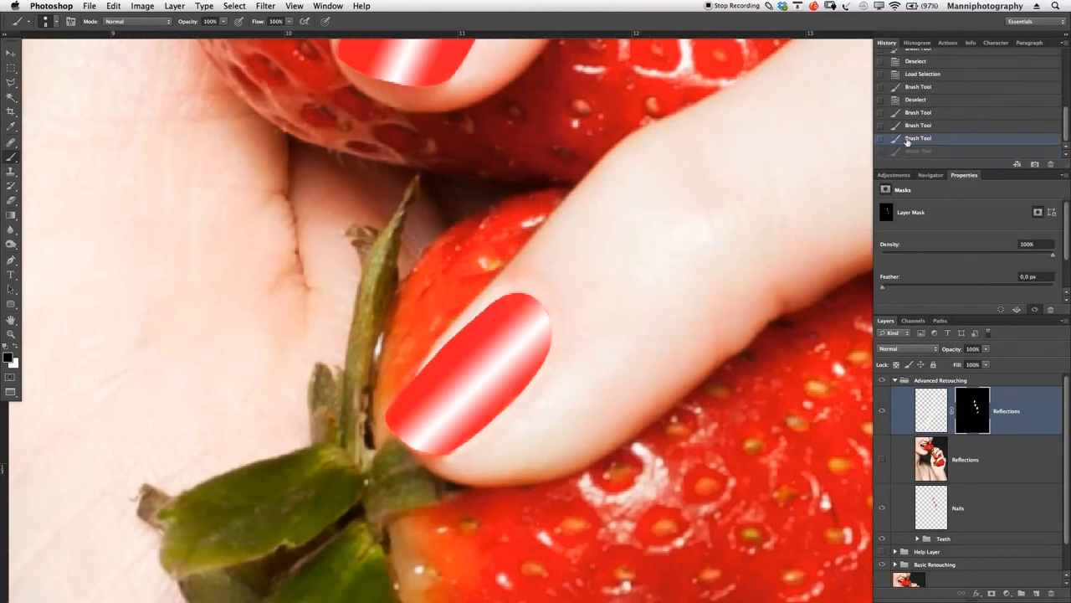
left_click(917, 128)
left_click(919, 114)
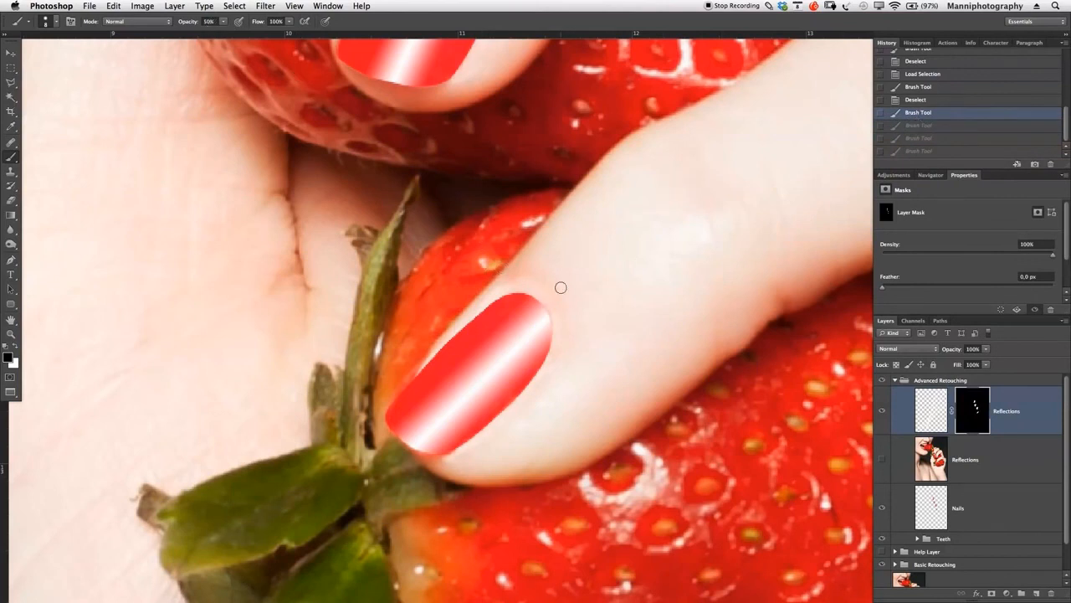
- Paint black at 50% brush opacity on the Reflections mask along the lowest nail's outer edge, and undo the last smaller stroke
mouse_move(552, 318)
left_mouse_down()
mouse_move(578, 319)
mouse_move(551, 388)
left_mouse_up()
key("bracketleft")
key("bracketleft")
key("bracketleft")
key("bracketleft")
key("bracketleft")
key("bracketleft")
left_click_drag(553, 324, 551, 321)
key("super+z")
- Dab white at 50% brush opacity on the Reflections mask where the streak meets the lowest nail's cuticle edge
key("x")
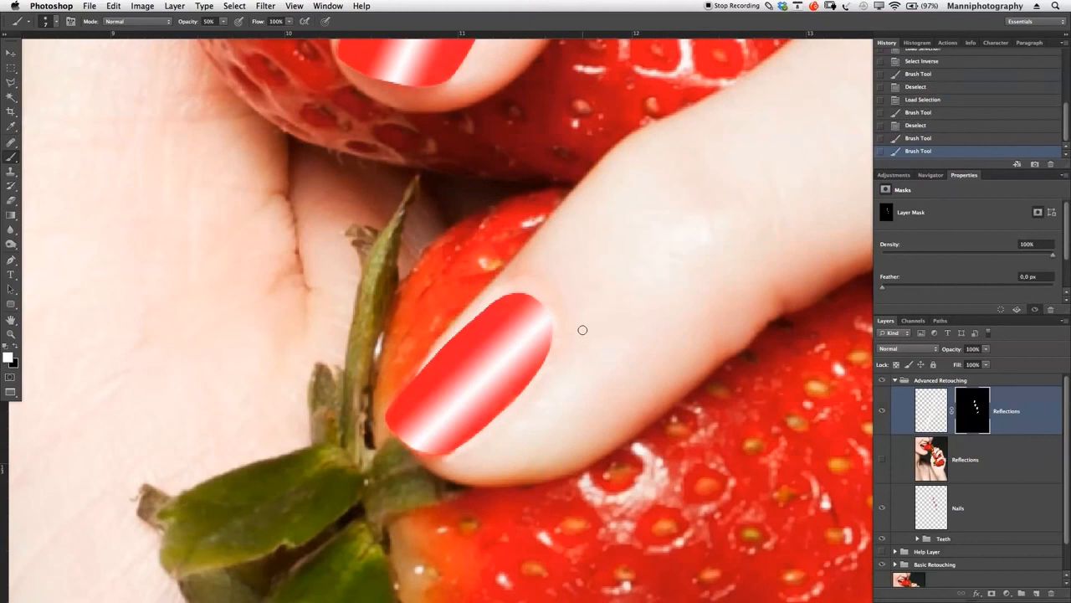
key("bracketright")
key("bracketright")
key("bracketright")
key("bracketright")
key("bracketright")
key("bracketright")
left_click(542, 322)
left_click(546, 318)
left_click(544, 319)
- Compare the whole image with and without the masked Reflections layer
key("super+space")
left_click_drag(606, 299, 536, 318)
left_click_drag(647, 219, 611, 298)
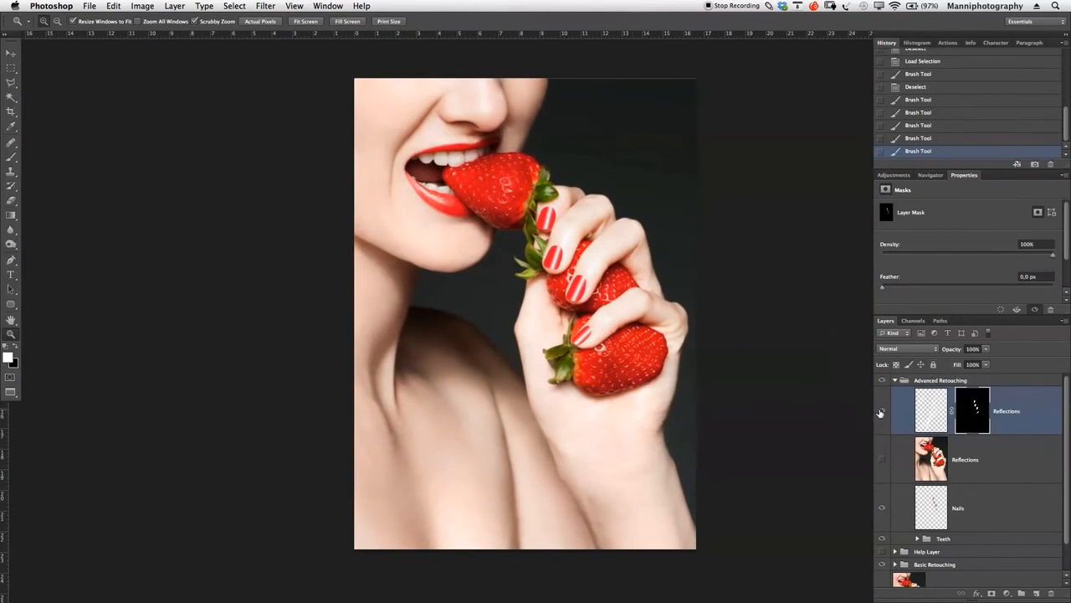
left_click(881, 411)
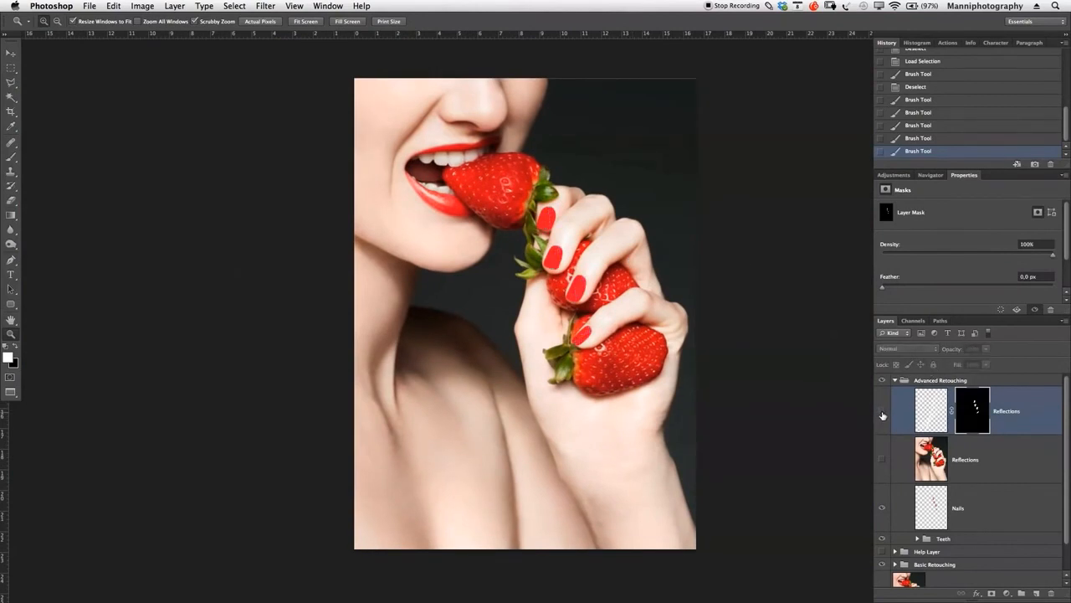
left_click(882, 412)
left_click(882, 414)
left_click(882, 413)
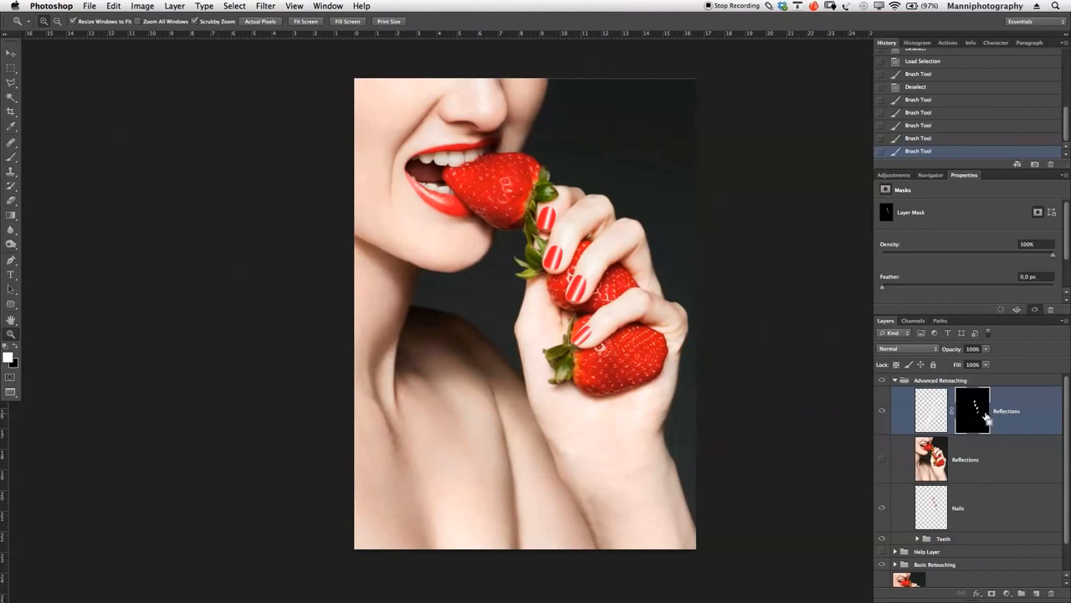
- Duplicate the masked Reflections layer and rename the copy "Reflections 2"
key("super+j")
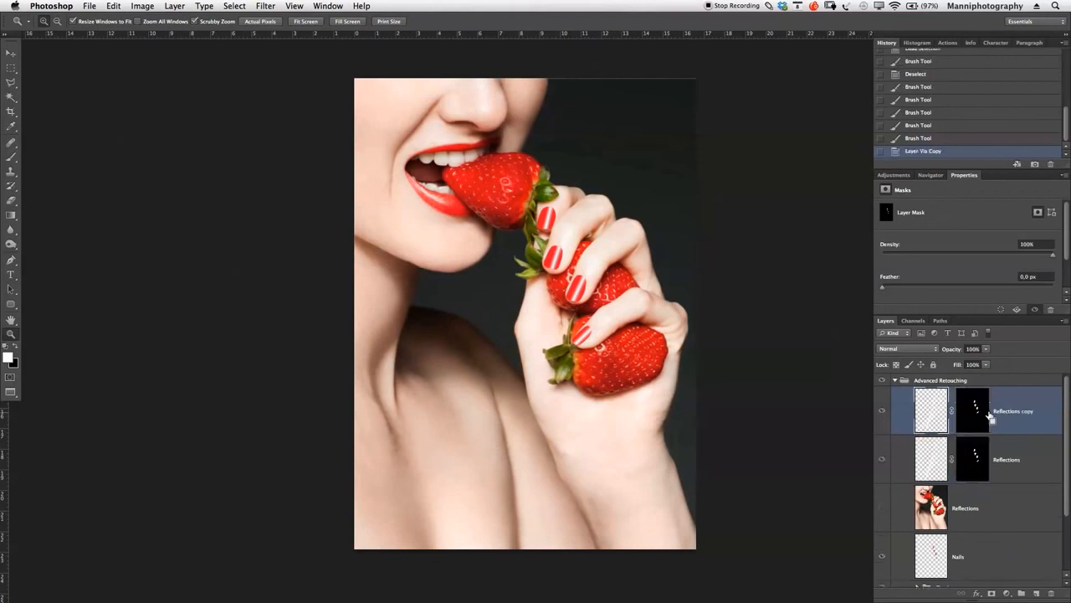
double_click(1021, 412)
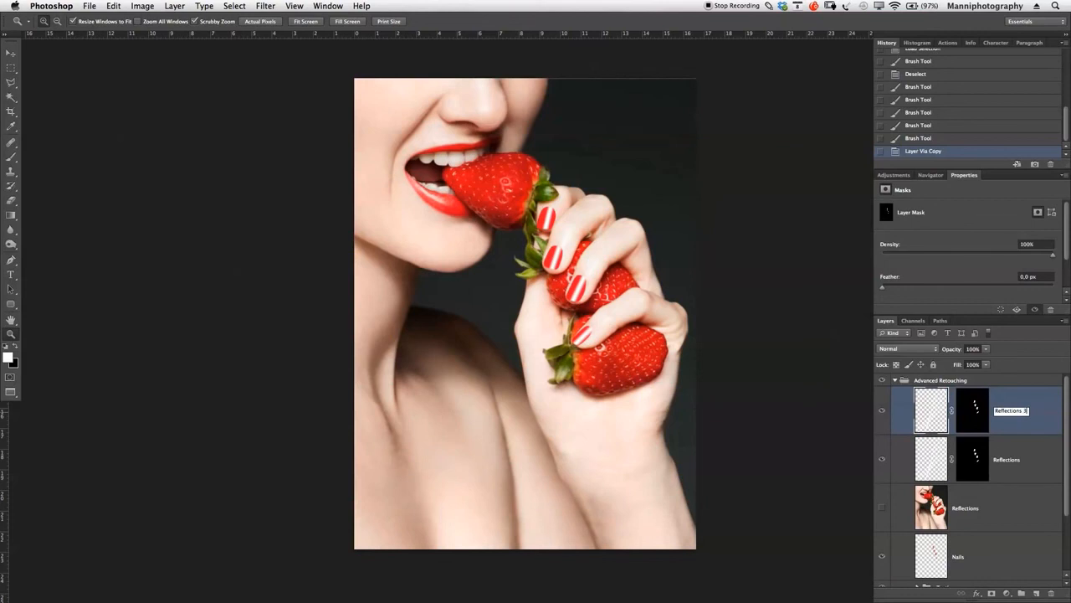
type("Reflections 2")
key("Return")
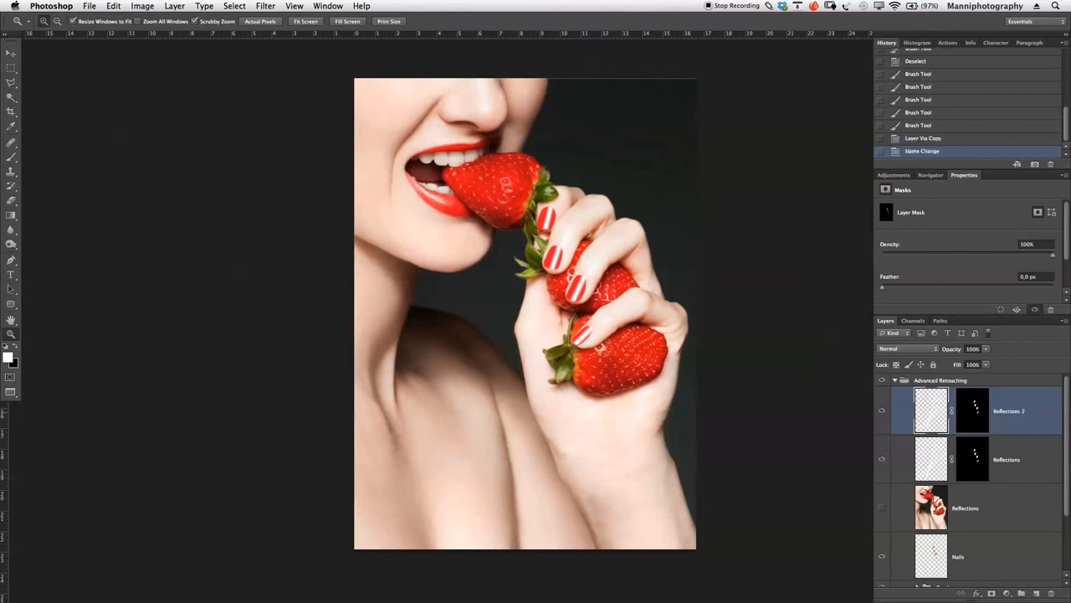
- Set the Reflections 2 layer's opacity to 20%
left_click_drag(955, 349, 905, 362)
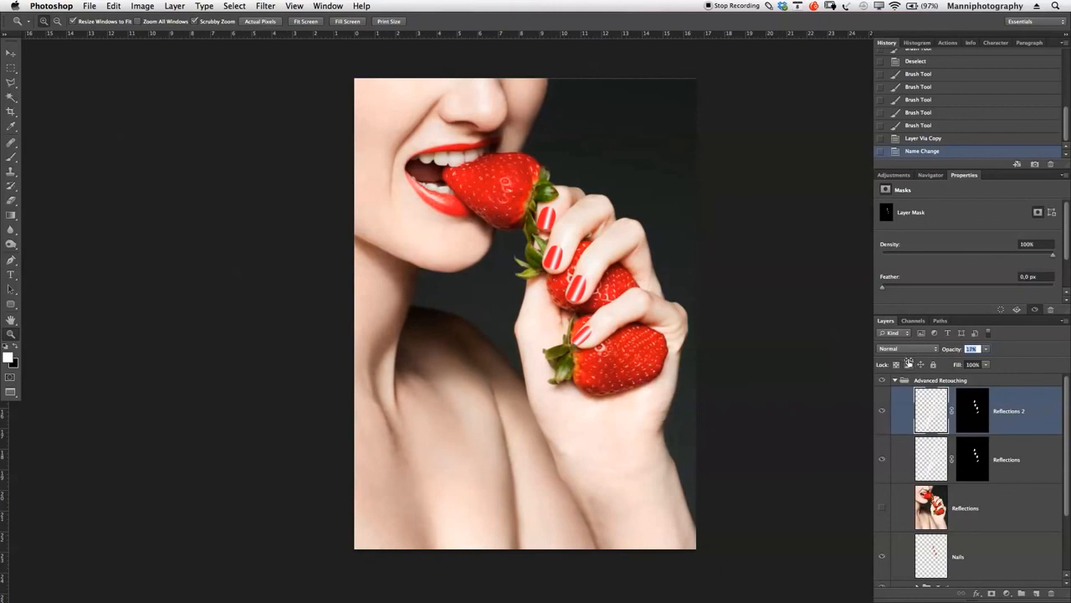
type("20")
key("Return")
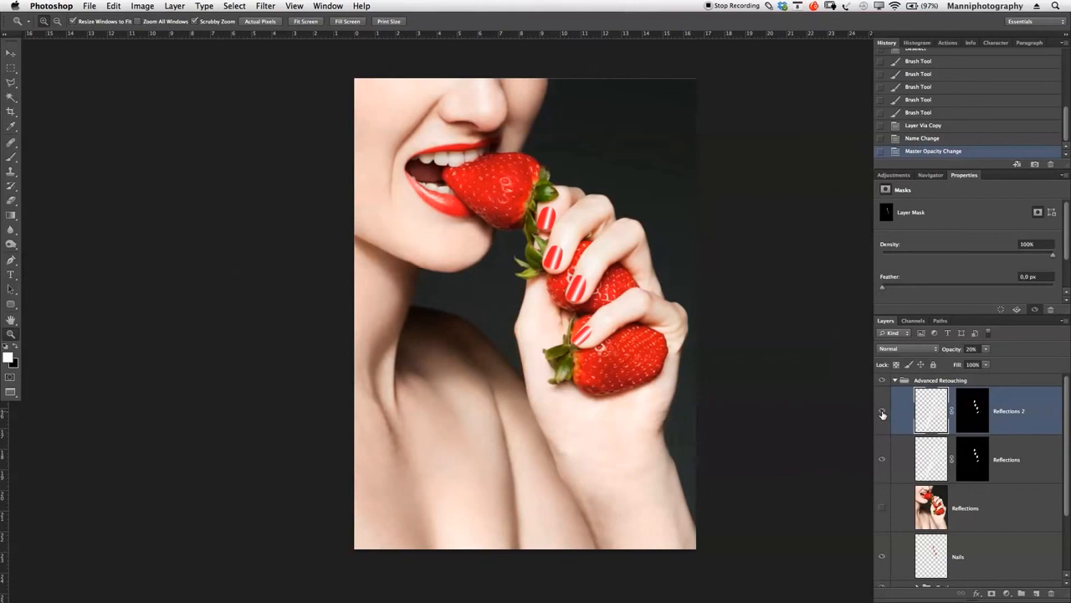
- Set the masked Reflections layer's opacity to 90% and compare the nails with and without it
left_click(1025, 462)
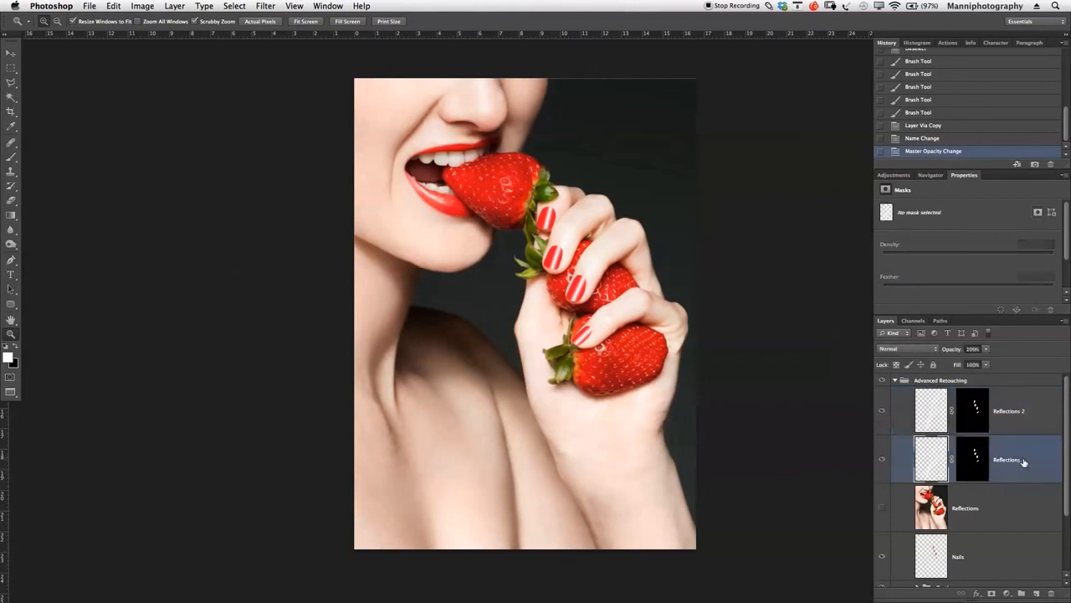
left_click(949, 353)
type("90")
key("Return")
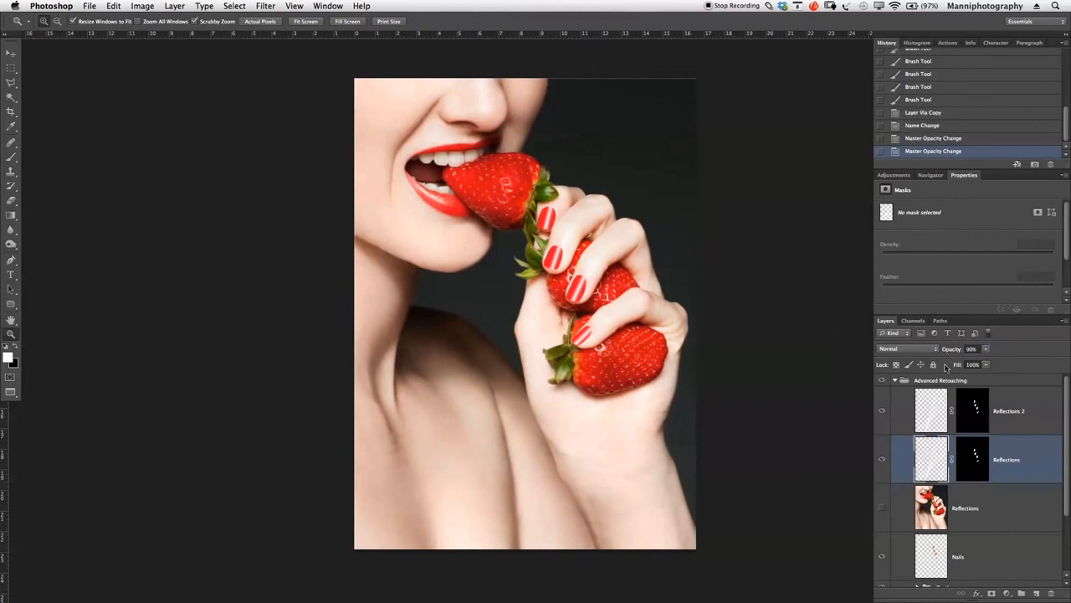
left_click(884, 461)
left_click(883, 461)
- Delete the hidden, unmasked Reflections photo layer above the Nails layer
left_click(1019, 496)
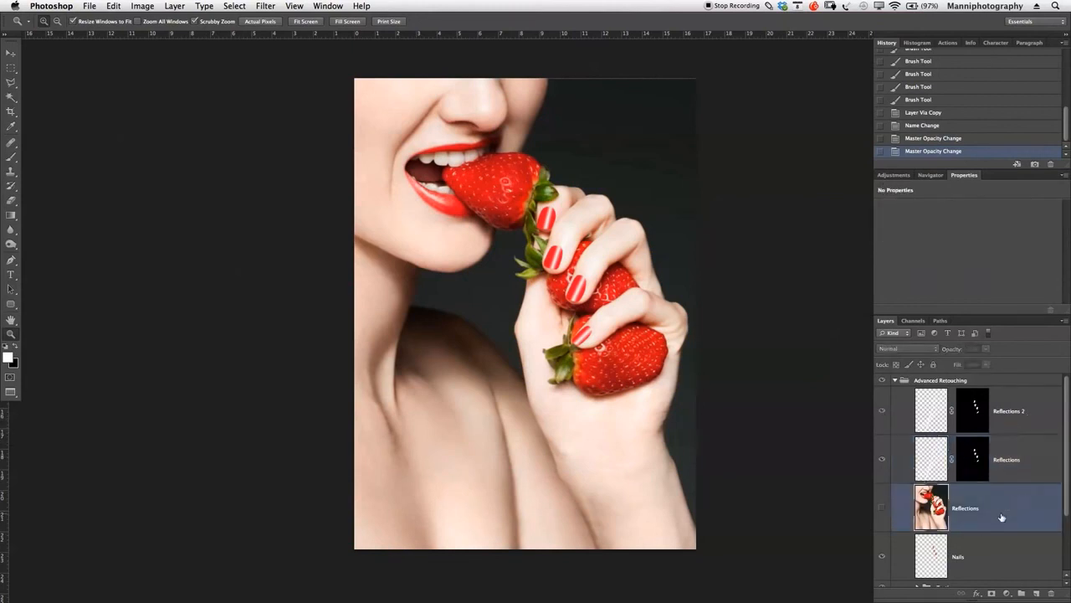
key("Delete")
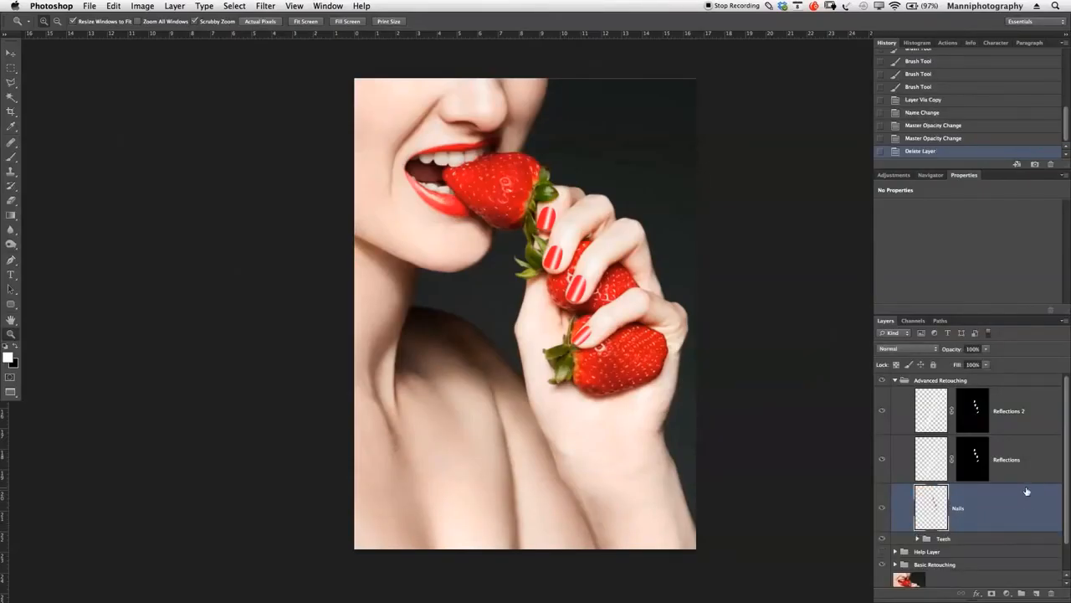
- Group the Nails, Reflections and Reflections 2 layers, name the group "Nails", and compare the image with and without it
left_click(1039, 466, "shift")
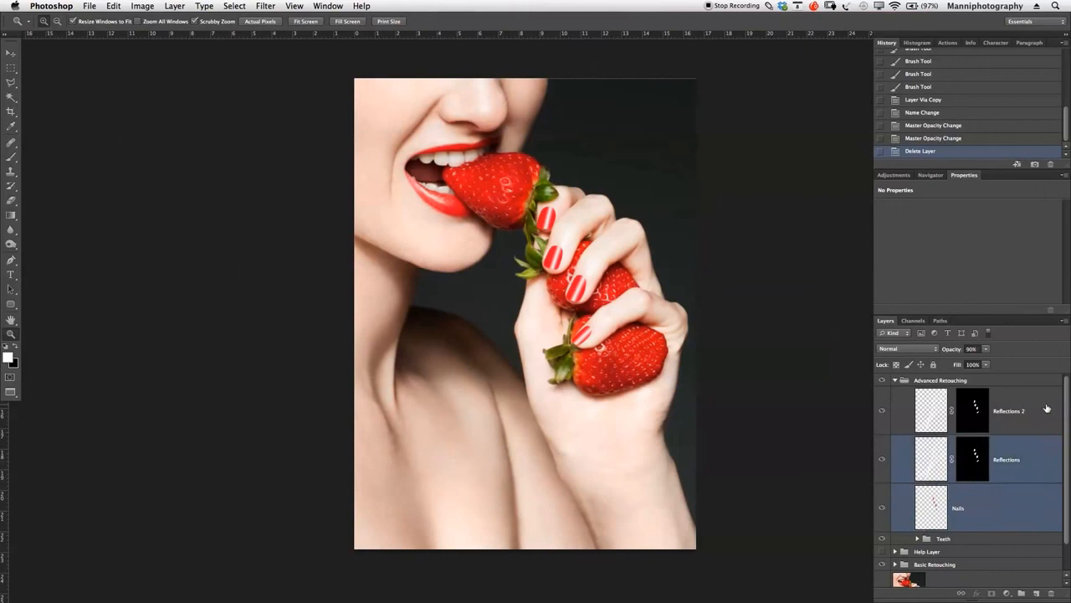
left_click(1048, 409, "shift")
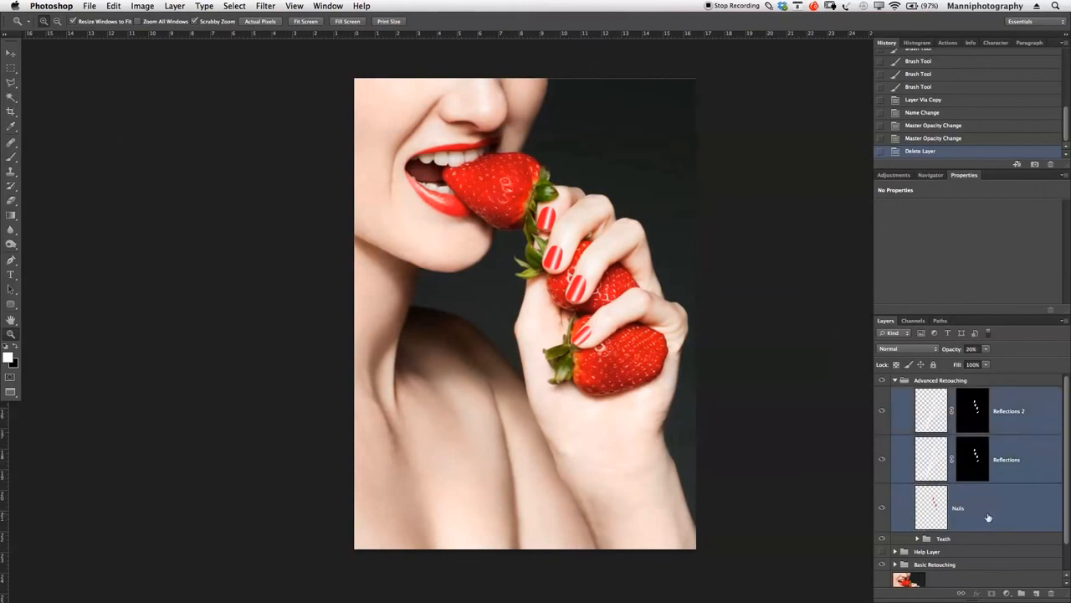
key("ctrl+g")
double_click(945, 392)
type("Nails")
key("Return")
left_click(884, 395)
left_click(883, 395)
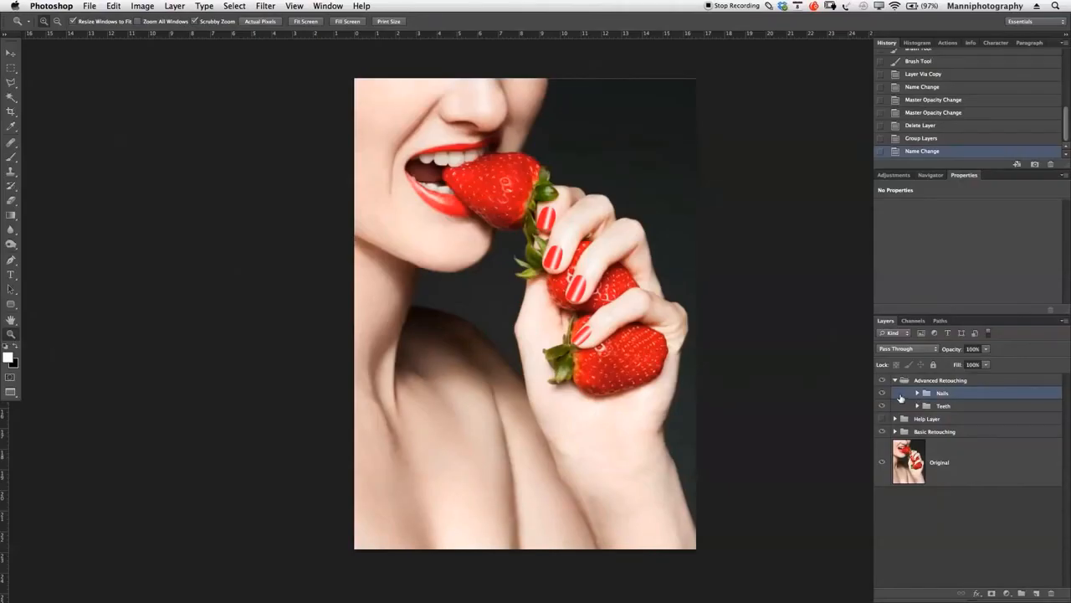
left_click(884, 395)
left_click(883, 395)
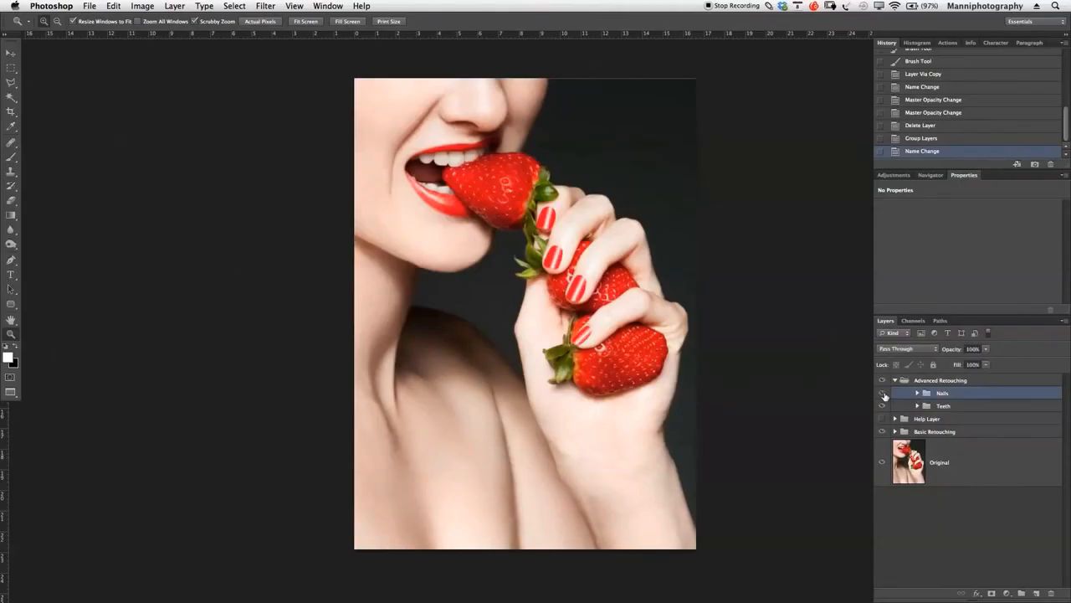